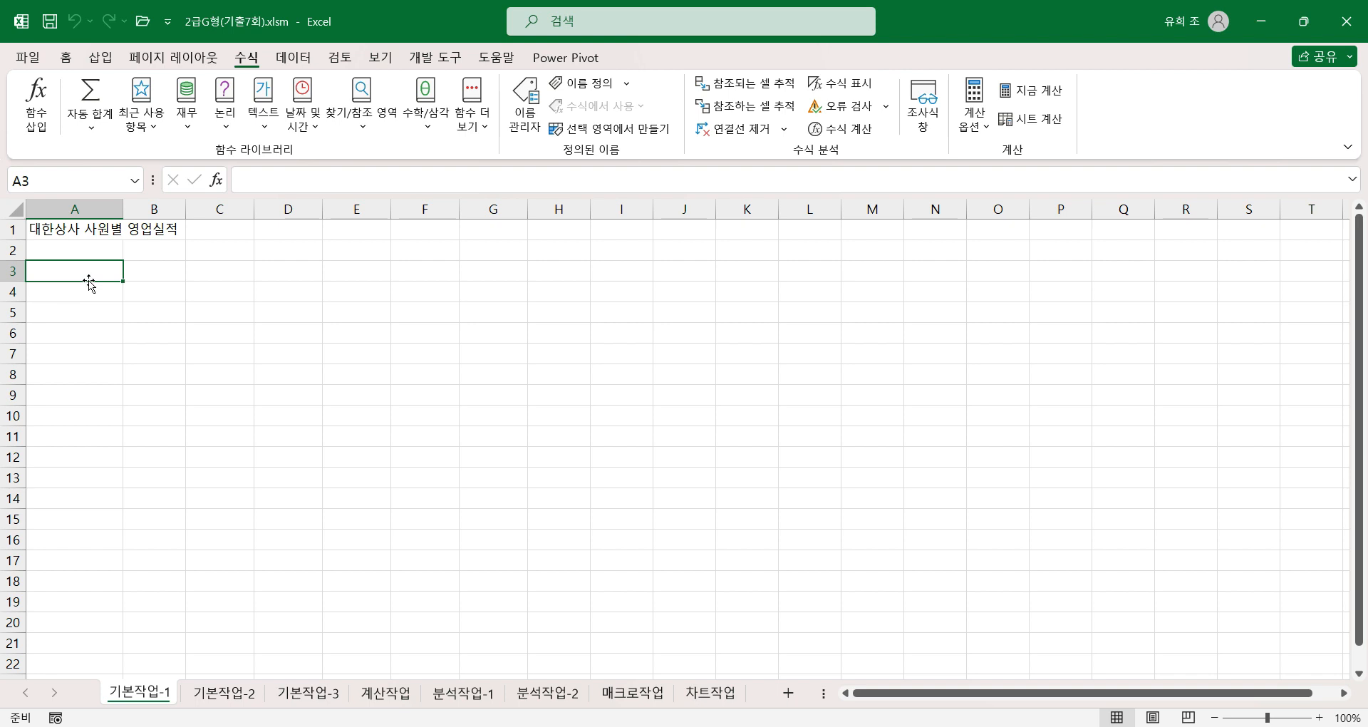
Enter the unit note "단위:천원" in cell F2 and select the table area A3:G10
{"action": "left_click_drag", "start_coordinate": [85, 274], "coordinate": [494, 408]}
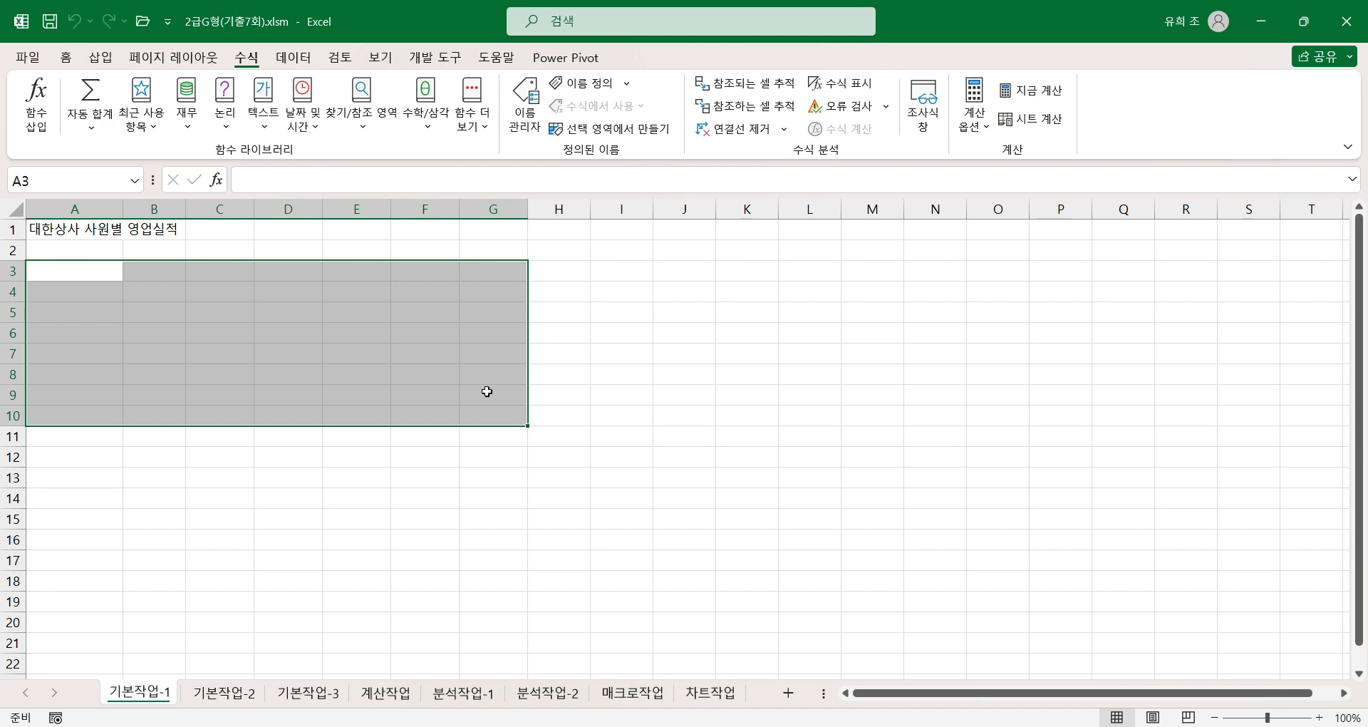
{"action": "left_click", "coordinate": [427, 246]}
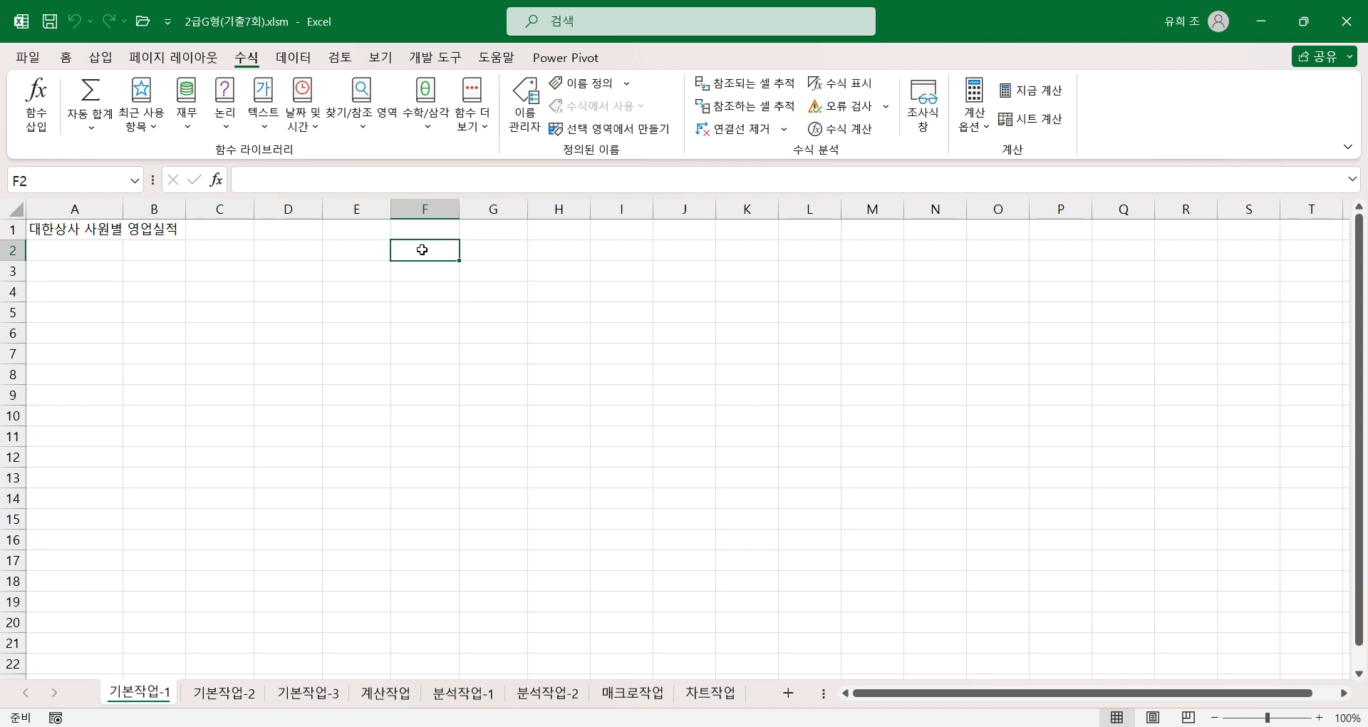
{"action": "type", "text": "e"}
{"action": "key", "text": "BackSpace"}
{"action": "key", "text": "Hangul"}
{"action": "type", "text": "단우ㅣ:천ㅇㅝㄴ"}
{"action": "key", "text": "Return"}
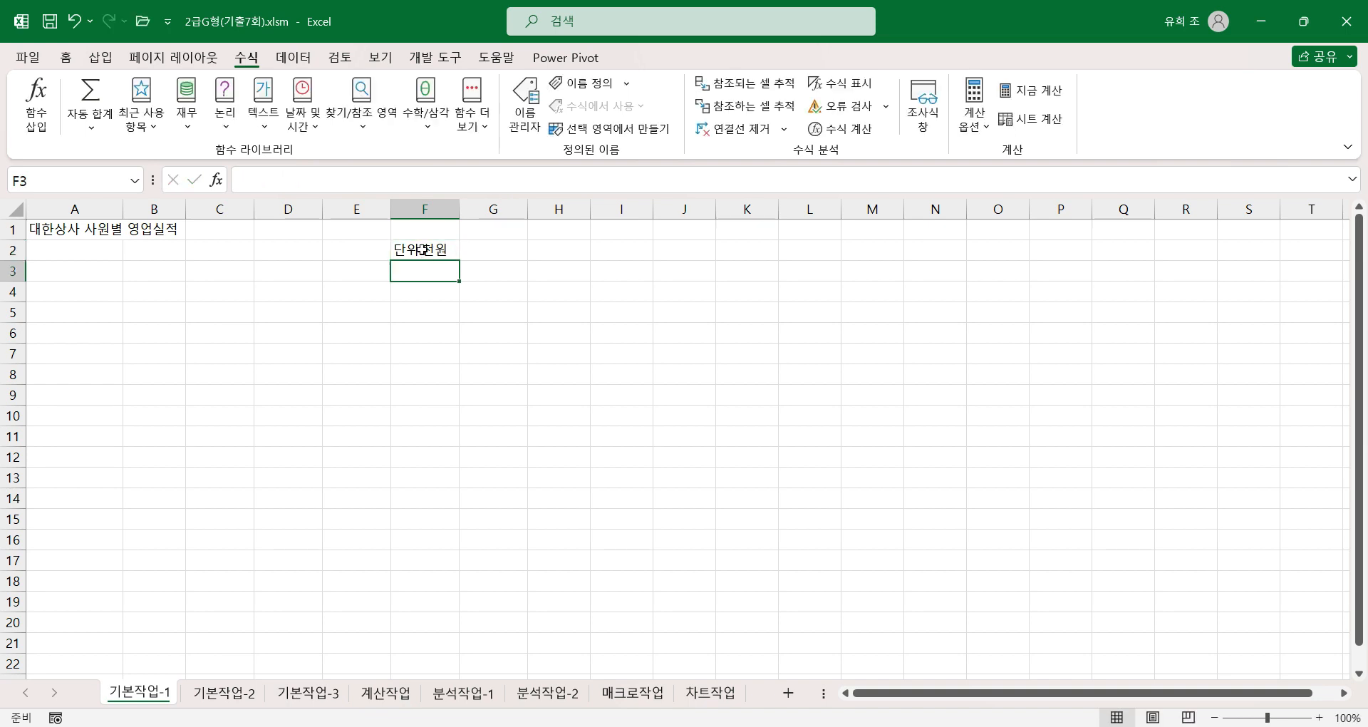
{"action": "left_click_drag", "start_coordinate": [88, 271], "coordinate": [518, 416]}
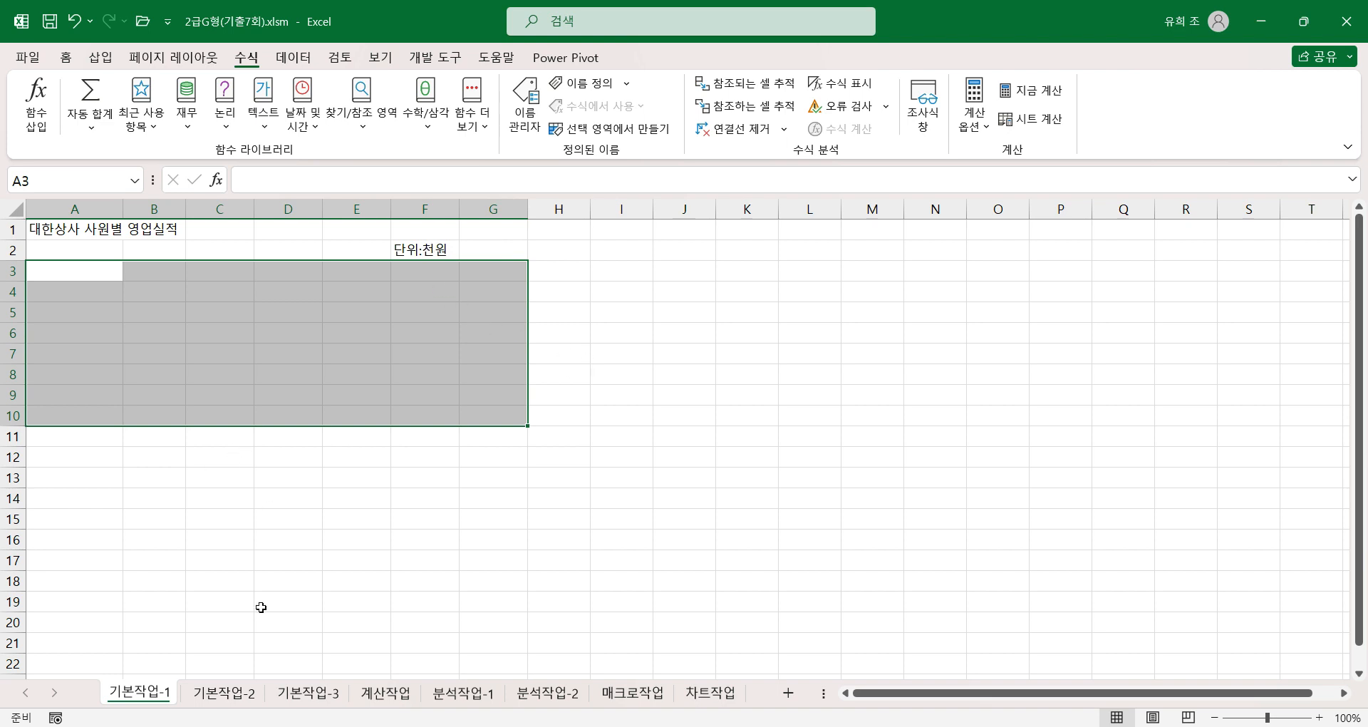
On sheet 기본작업-2, merge and center the title across A1:H1 and format it in 24-point bold
{"action": "left_click", "coordinate": [220, 693]}
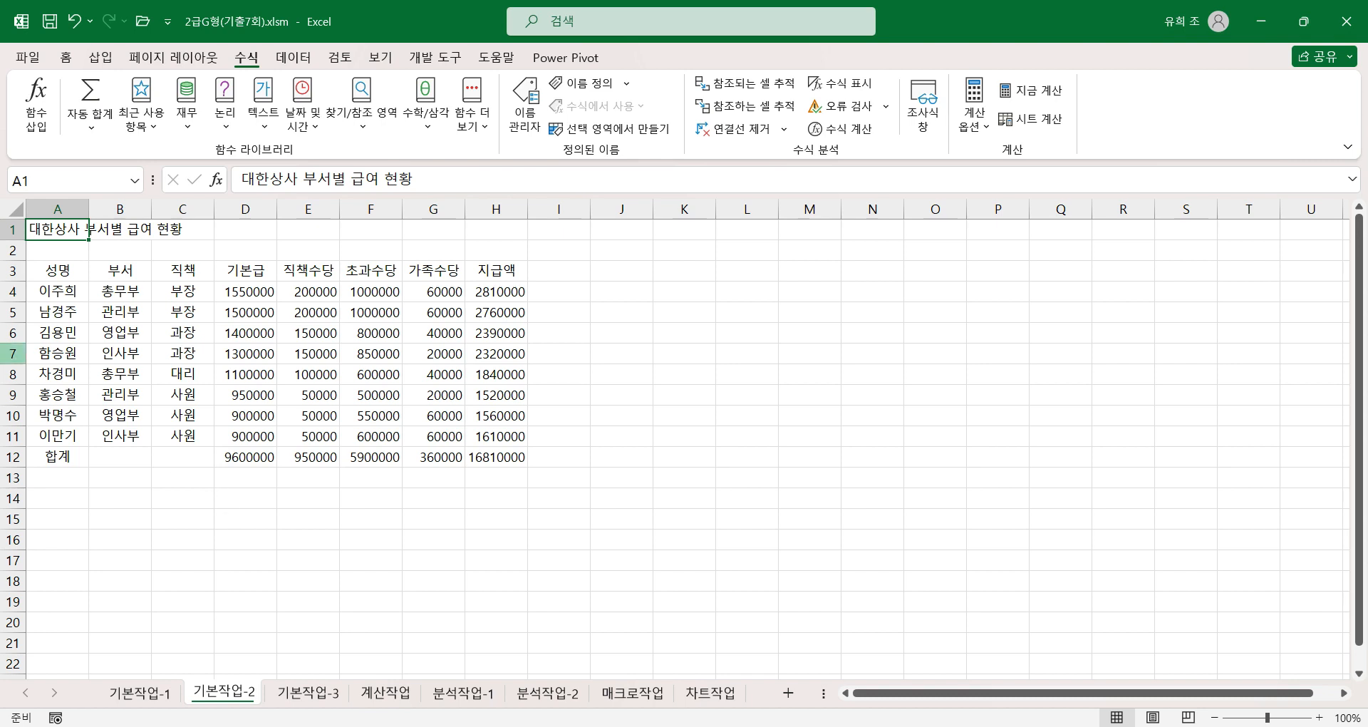
{"action": "left_click_drag", "start_coordinate": [68, 226], "coordinate": [482, 230]}
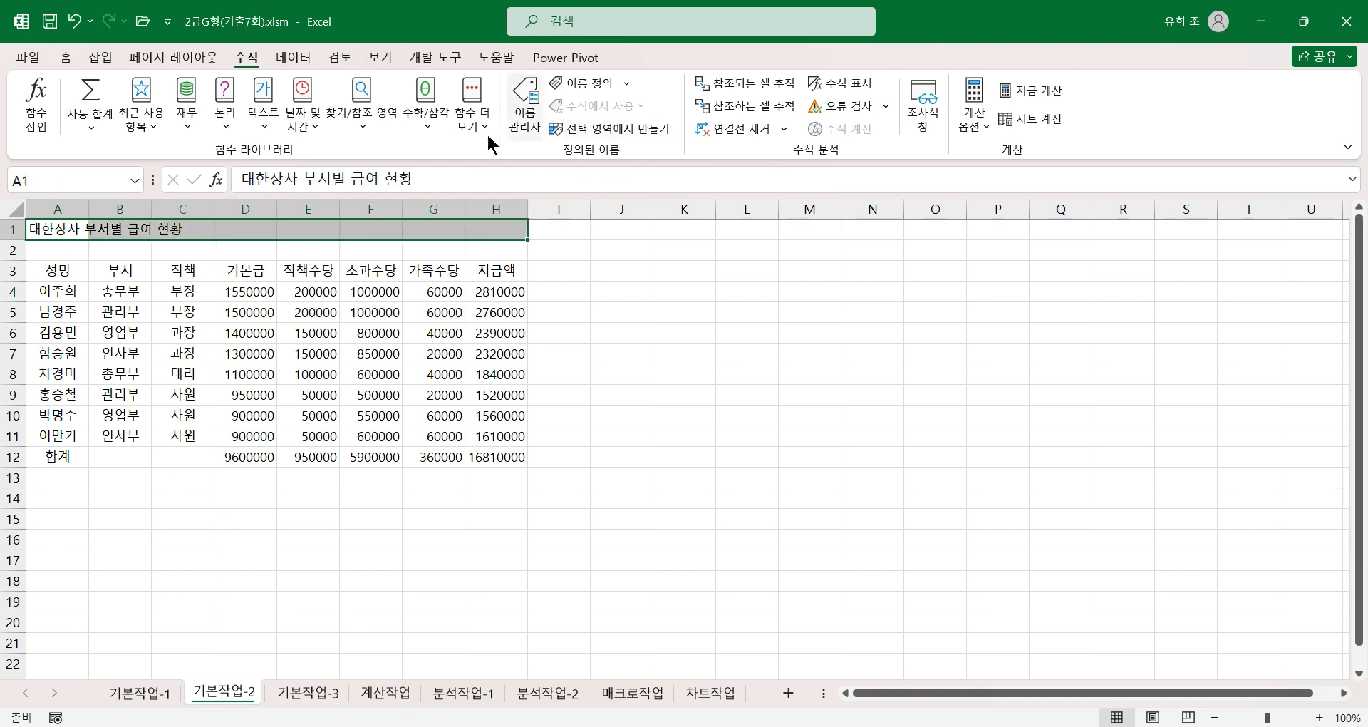
{"action": "left_click", "coordinate": [71, 60]}
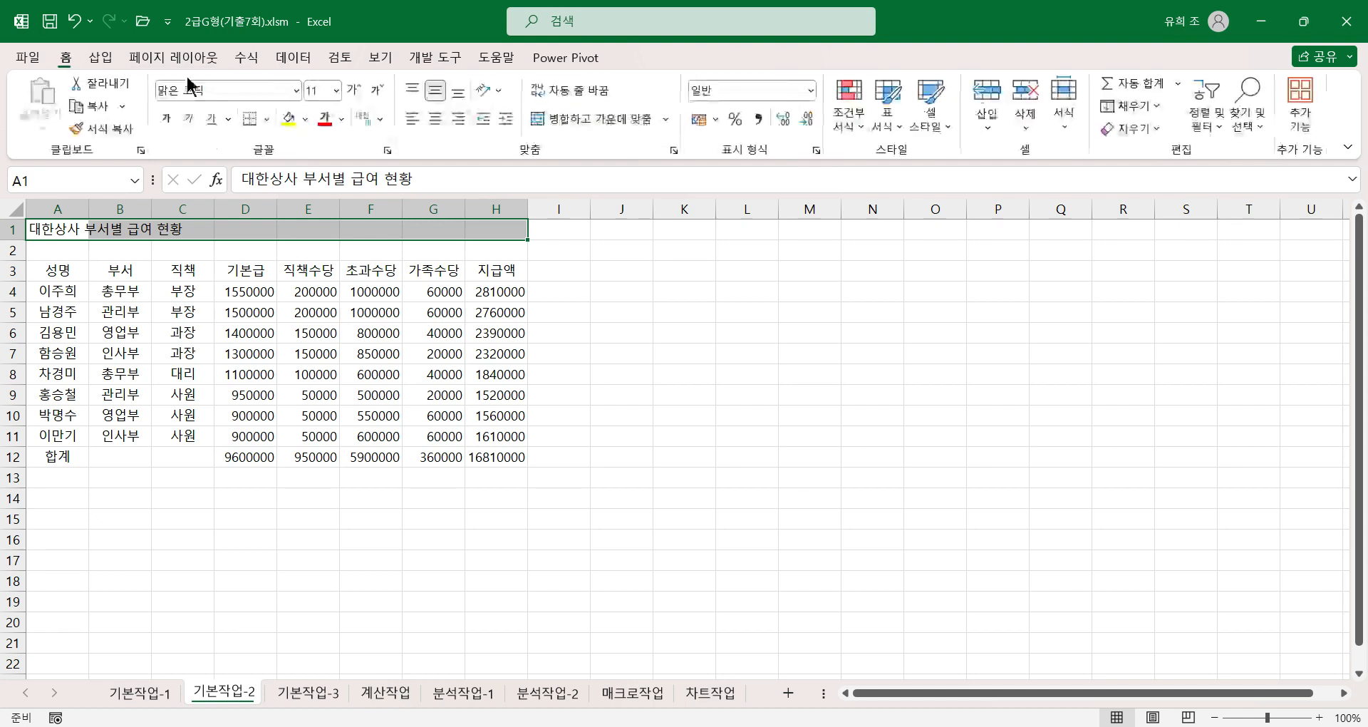
{"action": "left_click", "coordinate": [593, 115]}
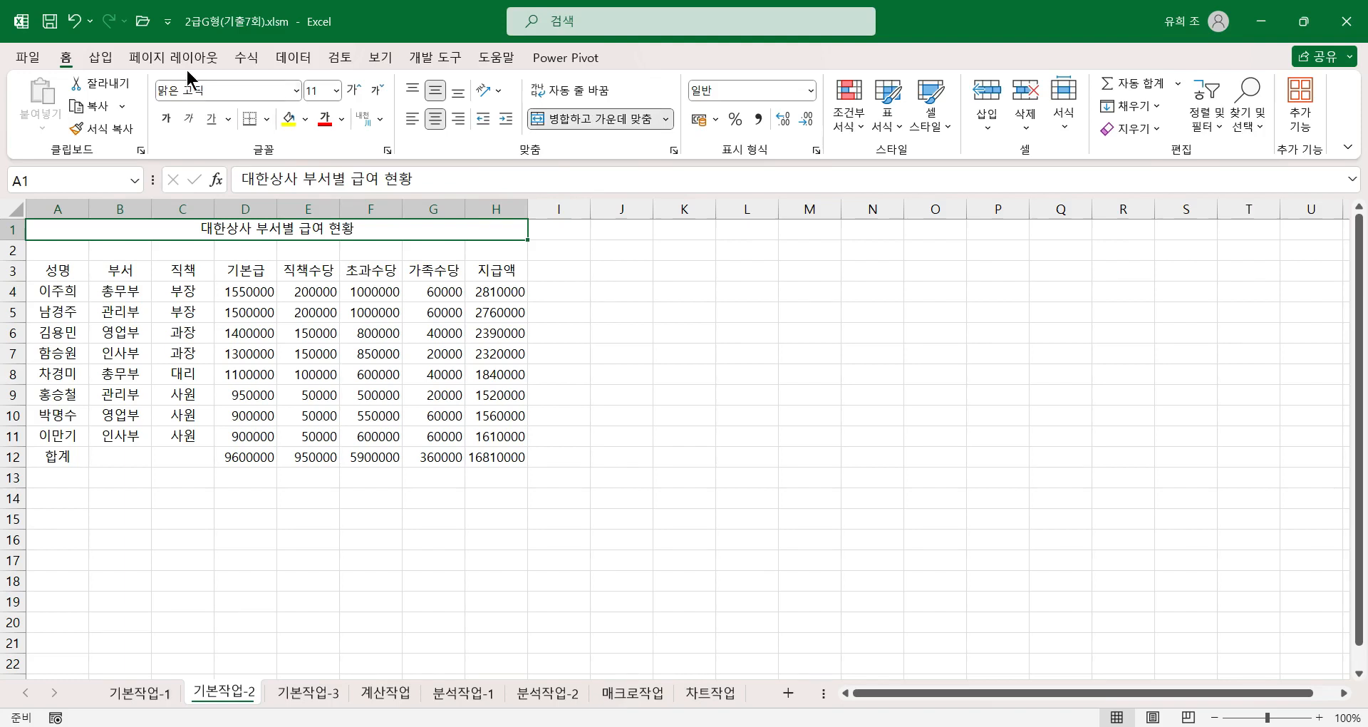
{"action": "left_click", "coordinate": [336, 91]}
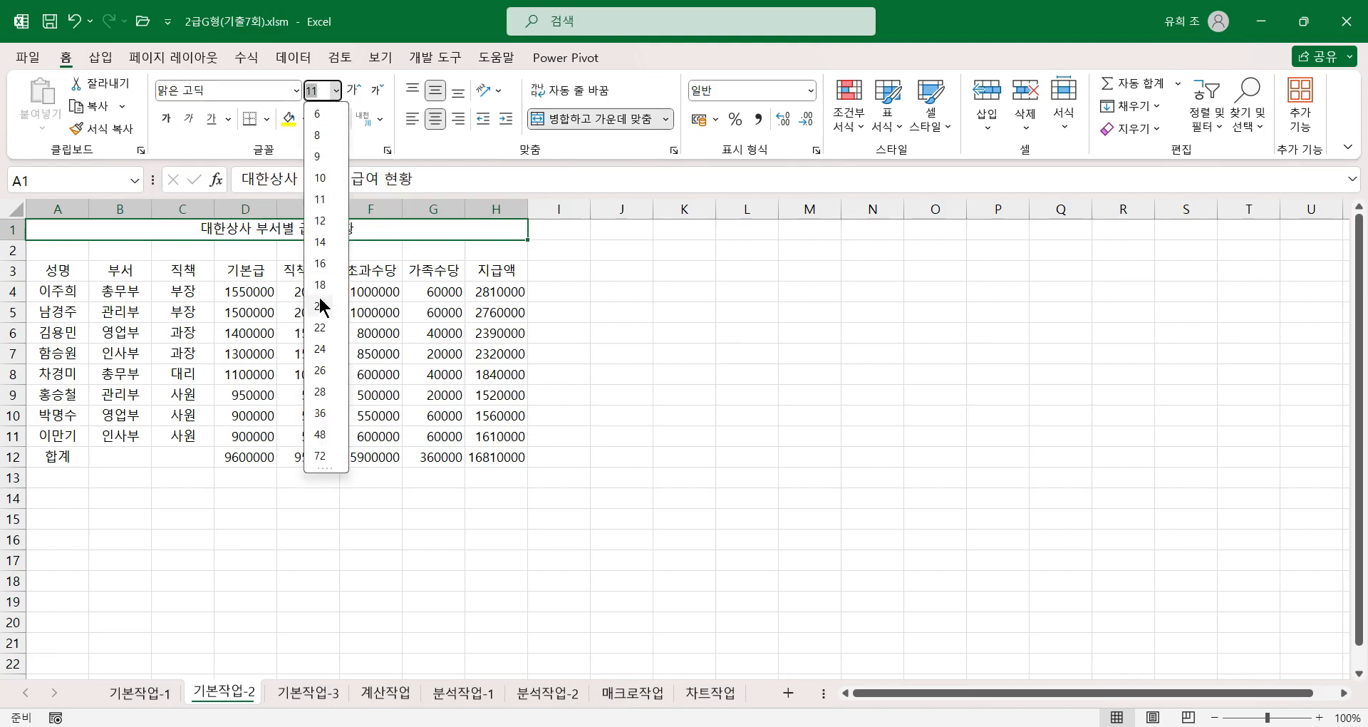
{"action": "left_click", "coordinate": [322, 349]}
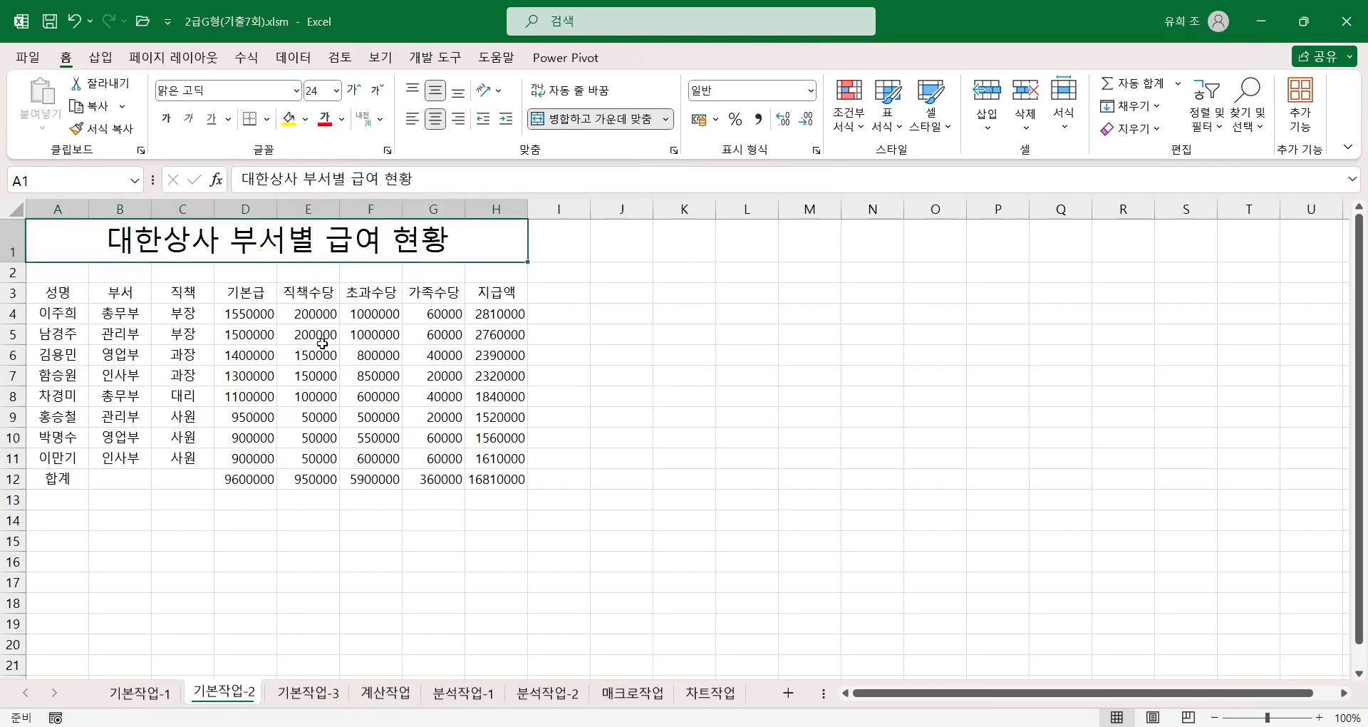
{"action": "left_click", "coordinate": [167, 120]}
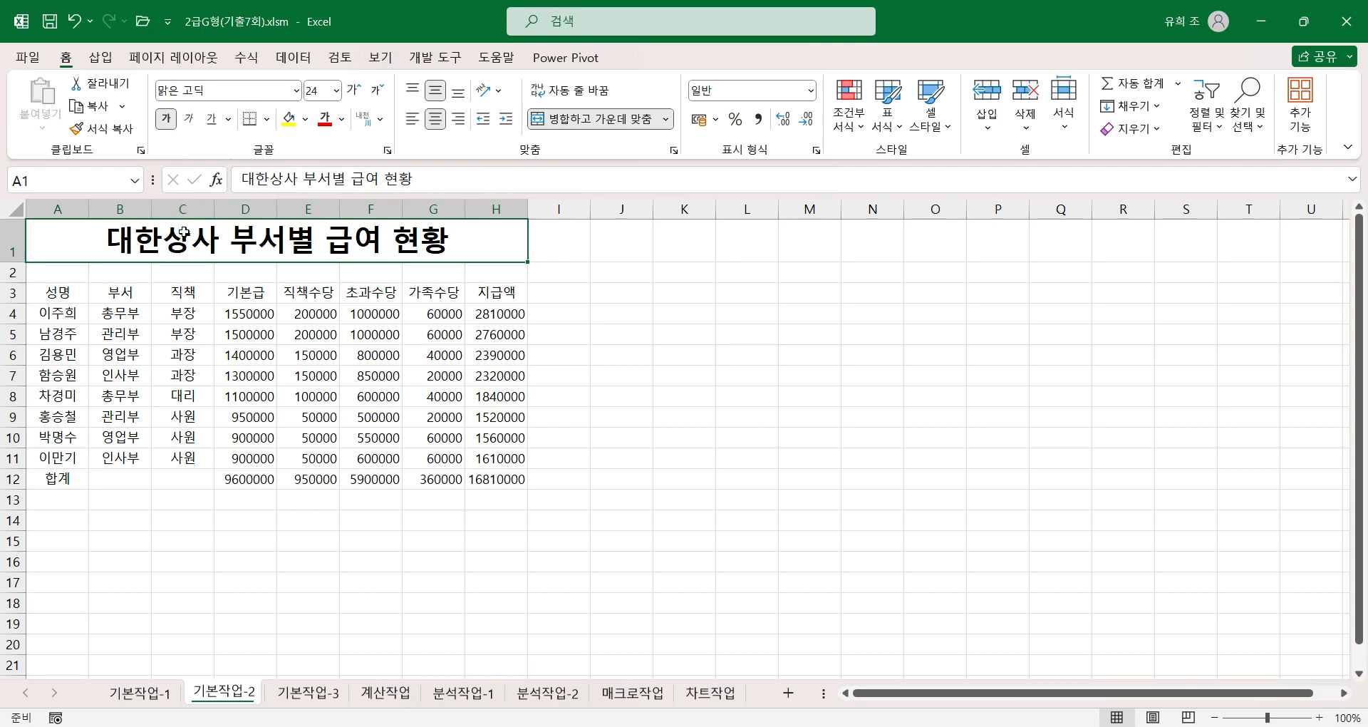
Apply the 강조색2 cell style to the header row A3:H3
{"action": "left_click", "coordinate": [74, 292]}
{"action": "left_click_drag", "start_coordinate": [74, 292], "coordinate": [483, 288]}
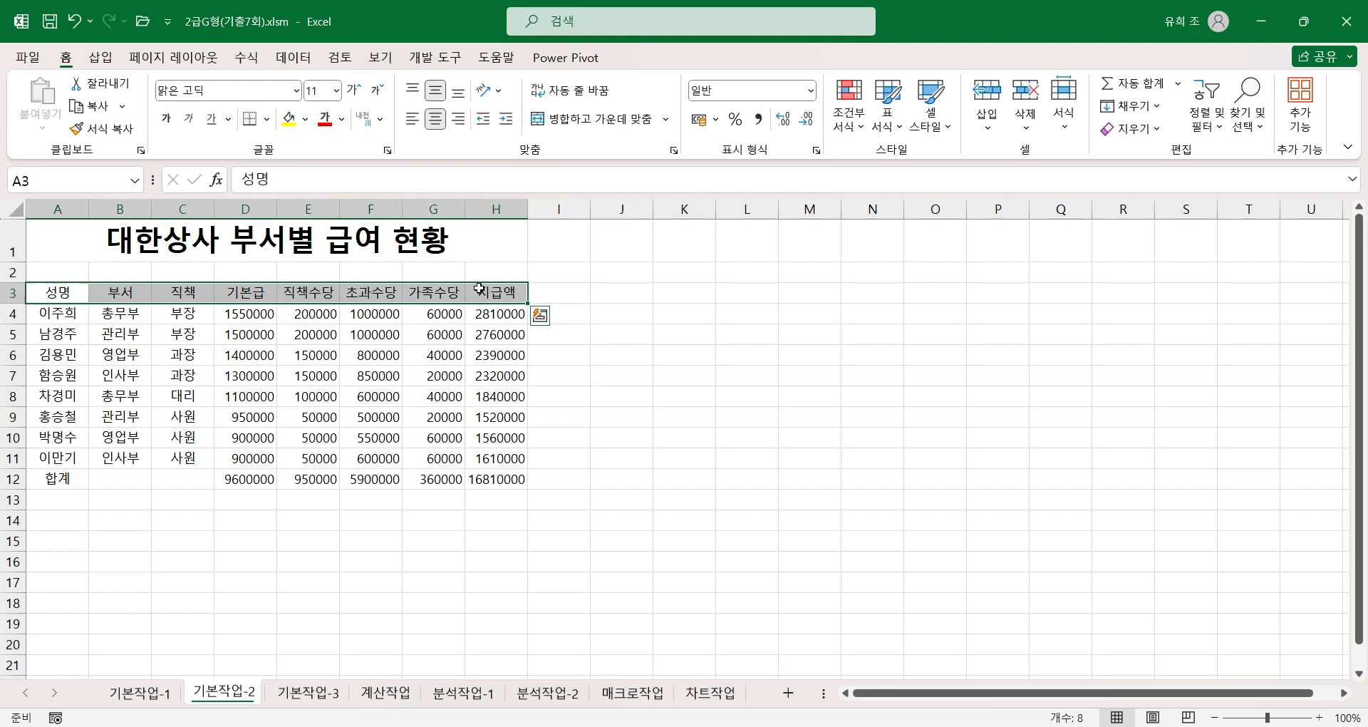
{"action": "left_click", "coordinate": [944, 127]}
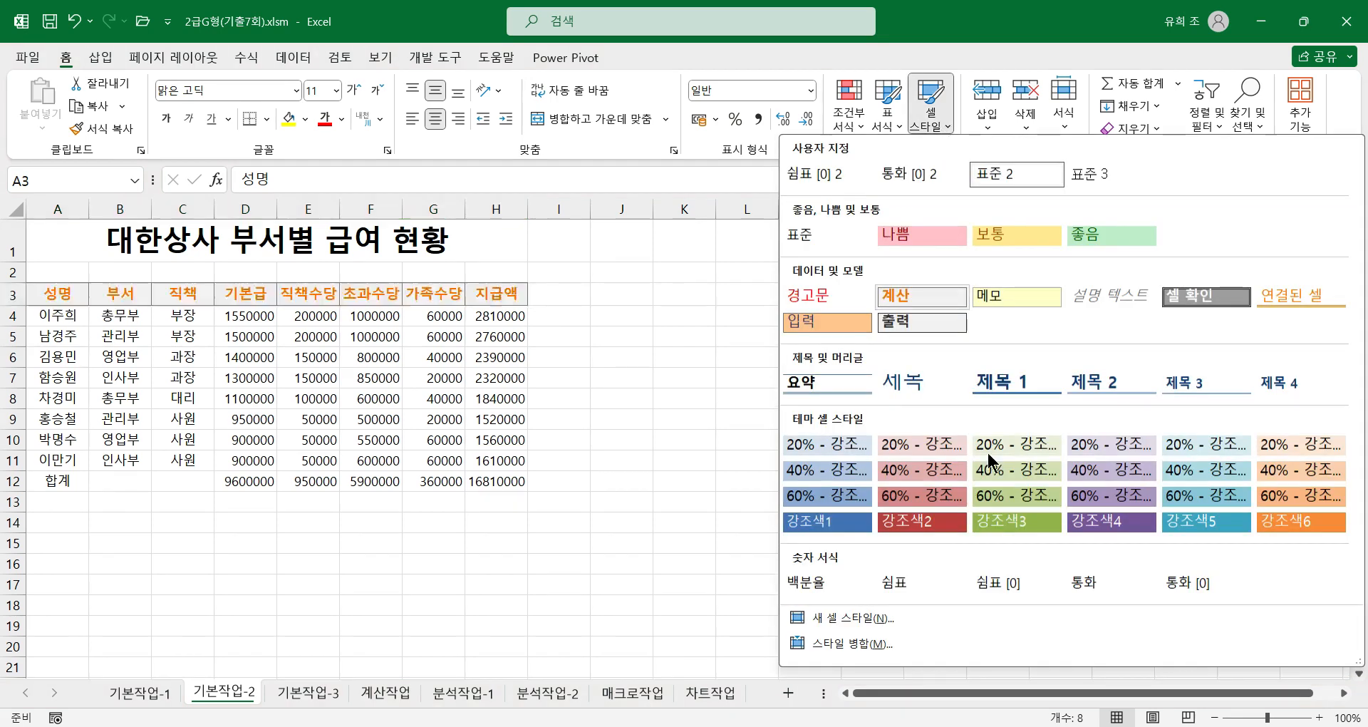
{"action": "left_click", "coordinate": [910, 521]}
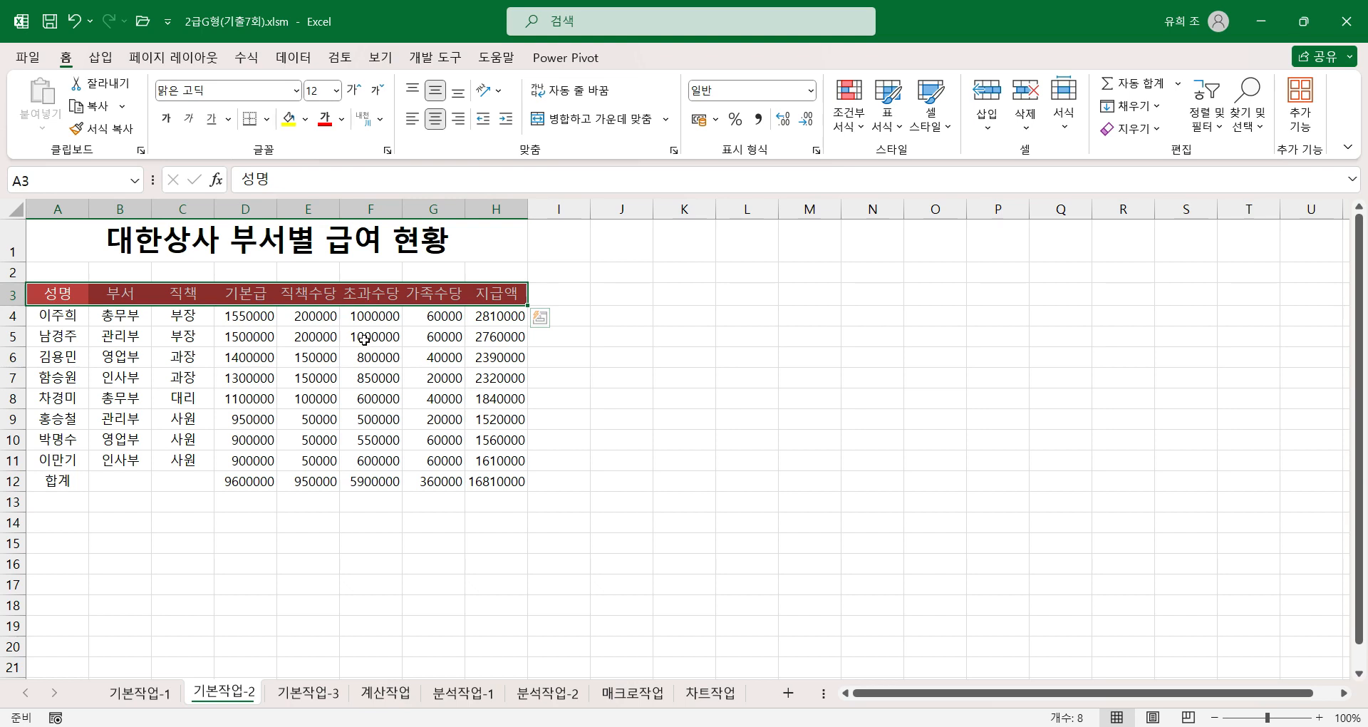
Apply the comma number style to the amounts in D4:G12
{"action": "left_click", "coordinate": [255, 317]}
{"action": "left_click_drag", "start_coordinate": [255, 317], "coordinate": [443, 484]}
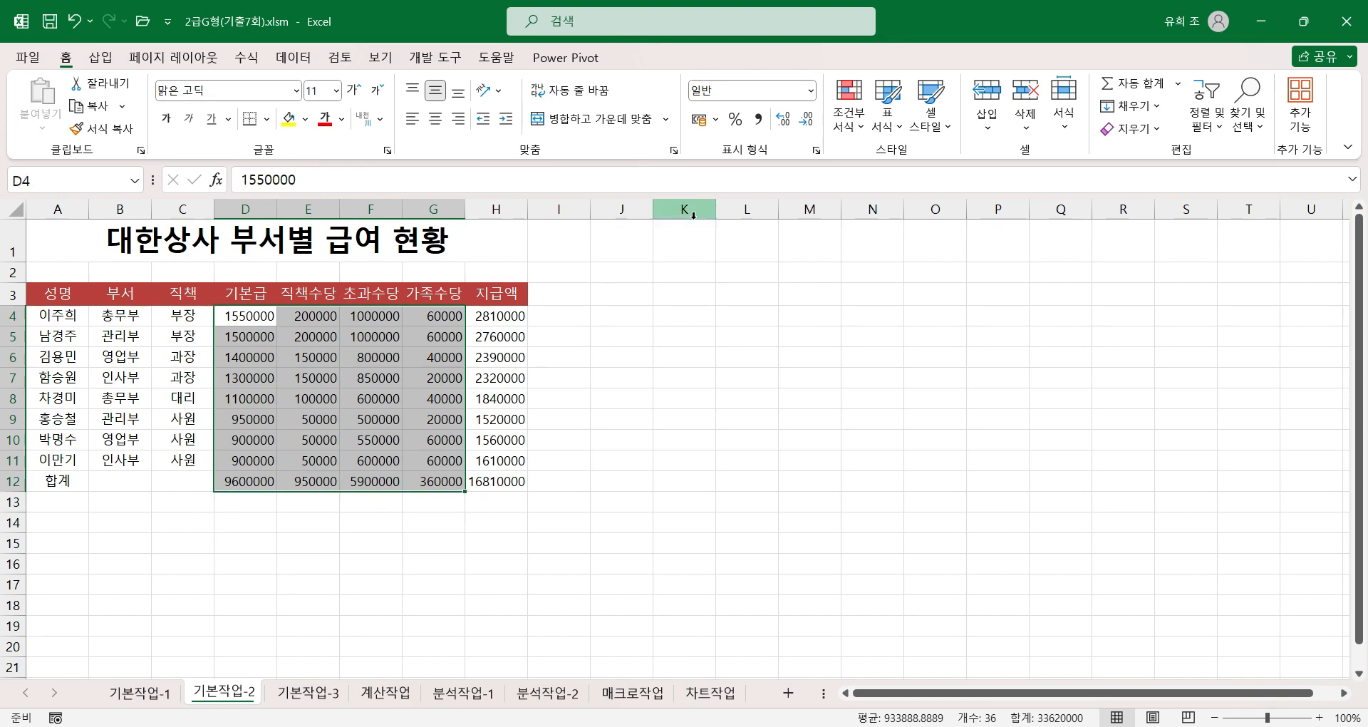
{"action": "left_click", "coordinate": [759, 121]}
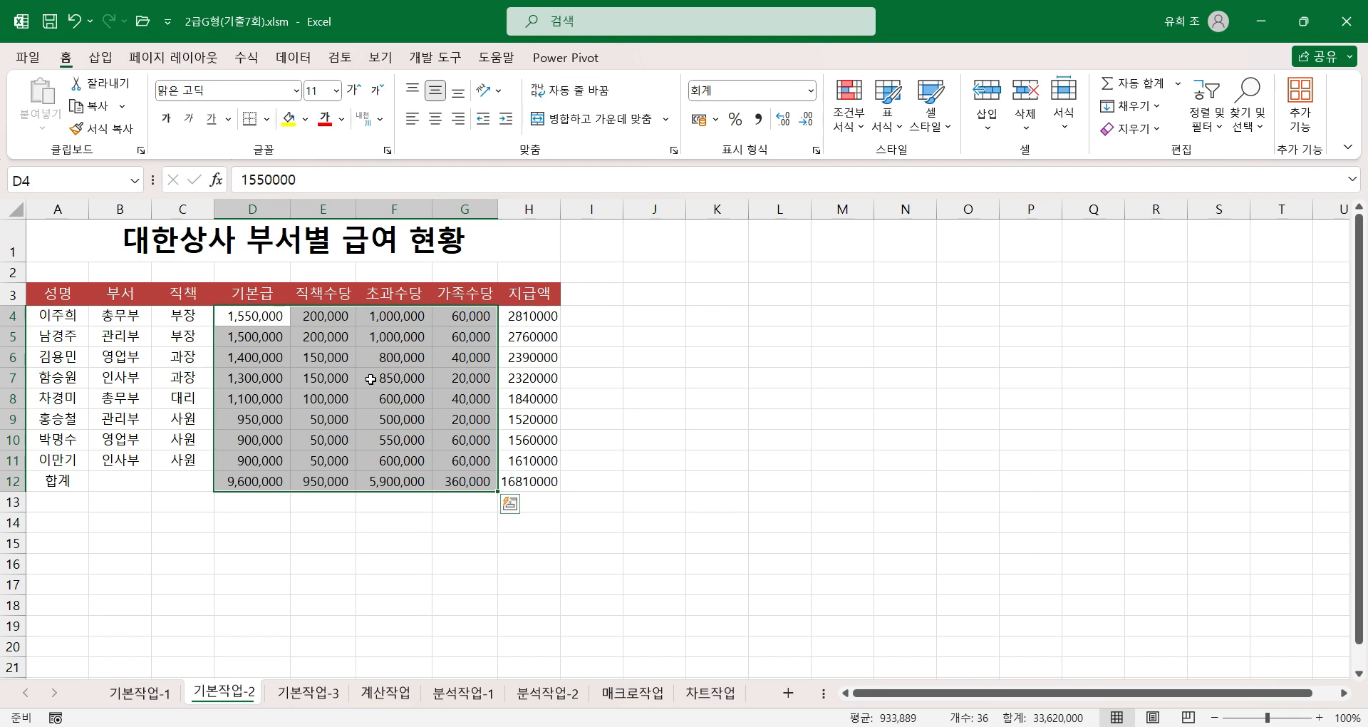
Give the 지급액 values in H4:H12 the custom number format #,##0원
{"action": "left_click_drag", "start_coordinate": [533, 317], "coordinate": [524, 481]}
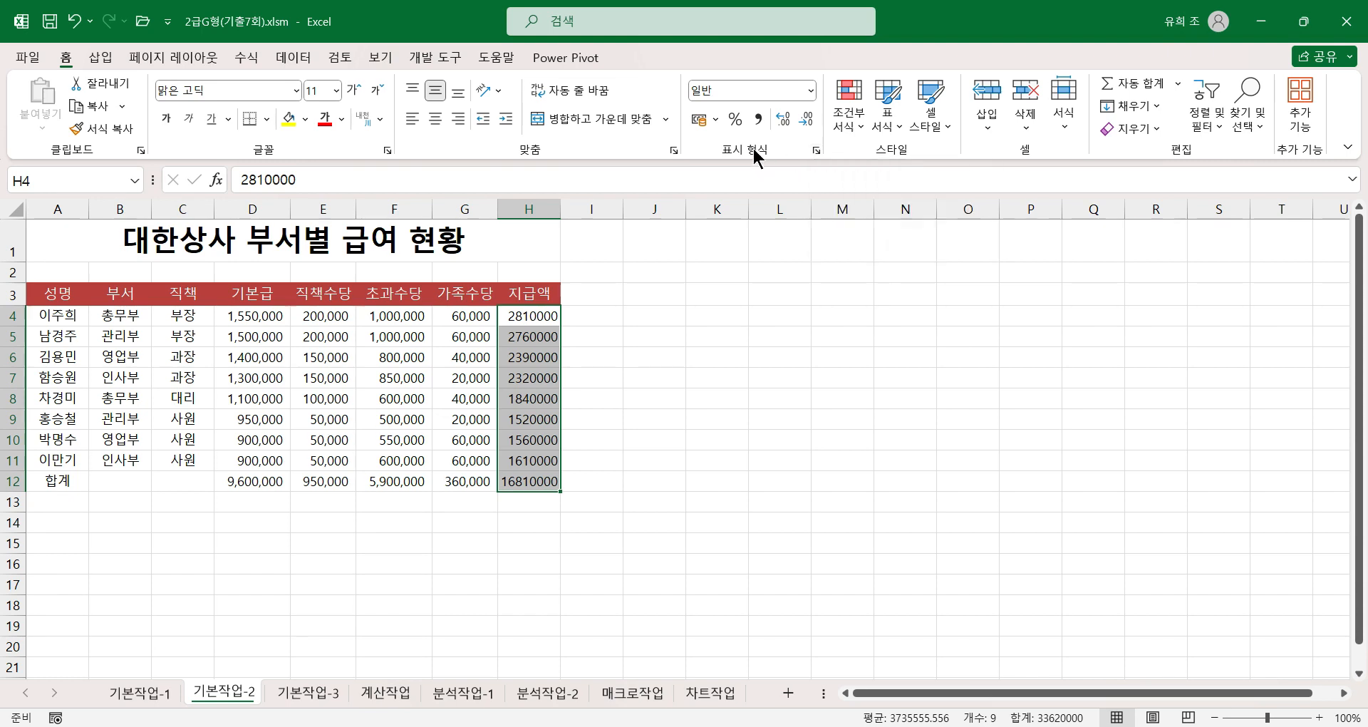
{"action": "left_click", "coordinate": [816, 150]}
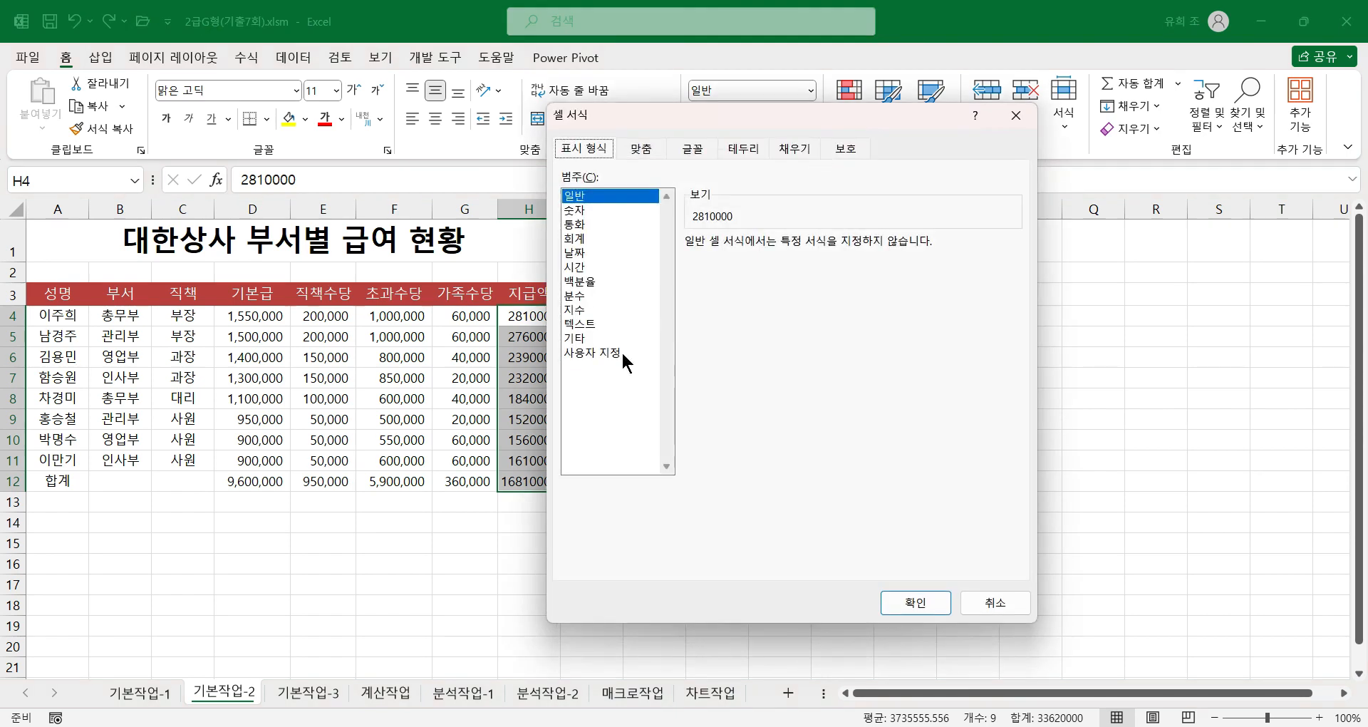
{"action": "left_click", "coordinate": [617, 342]}
{"action": "left_click", "coordinate": [617, 353]}
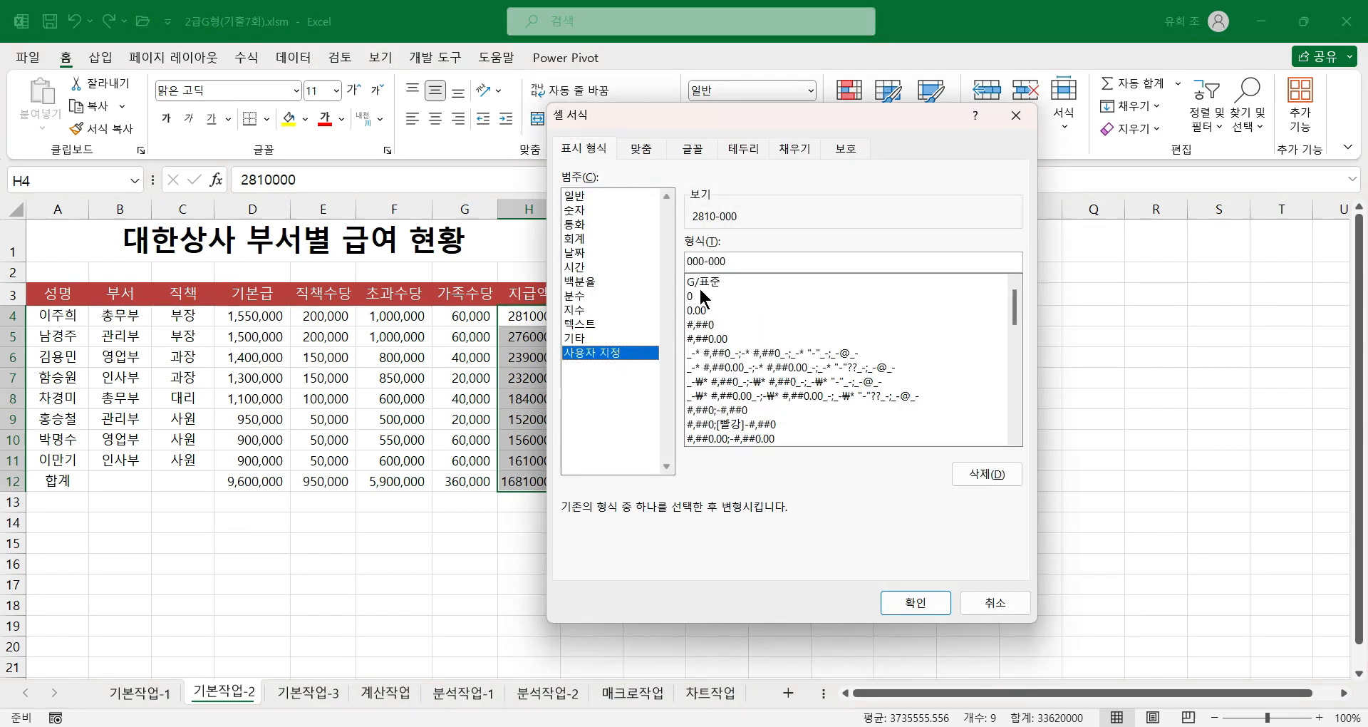
{"action": "left_click", "coordinate": [698, 325]}
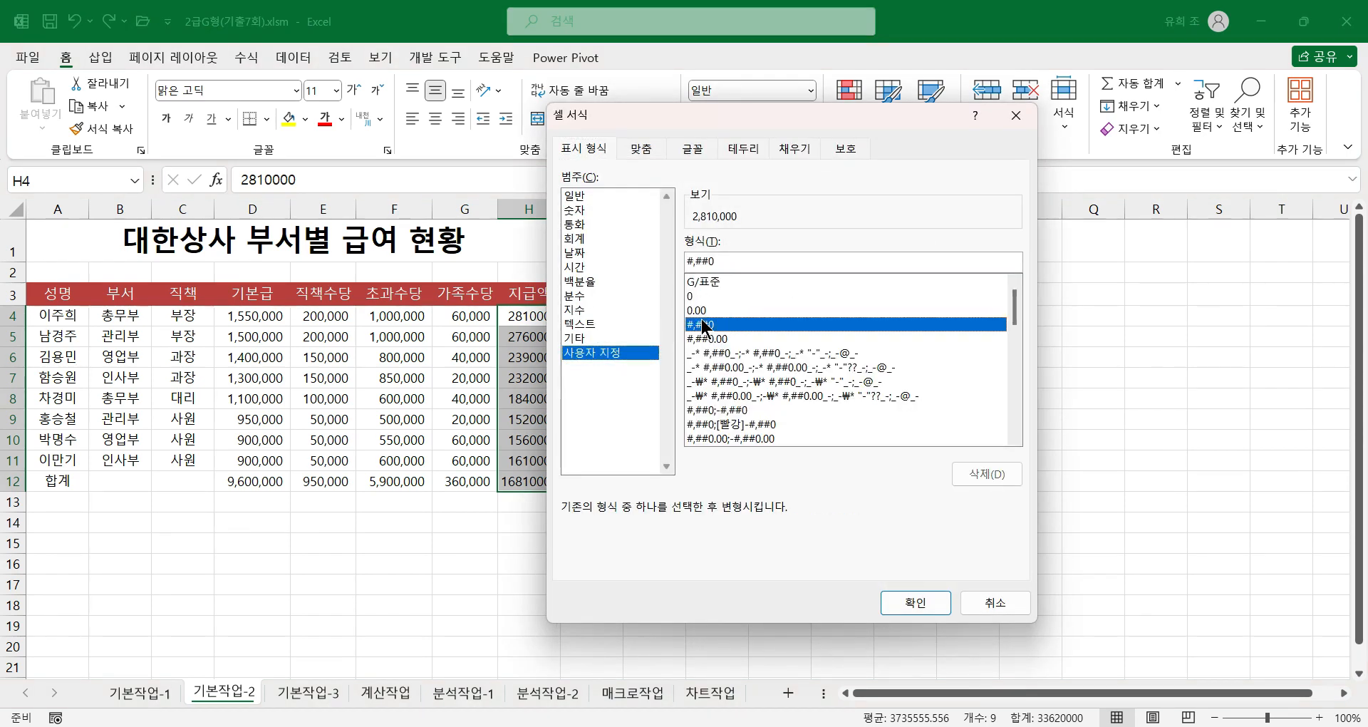
{"action": "left_click", "coordinate": [732, 263]}
{"action": "type", "text": "원"}
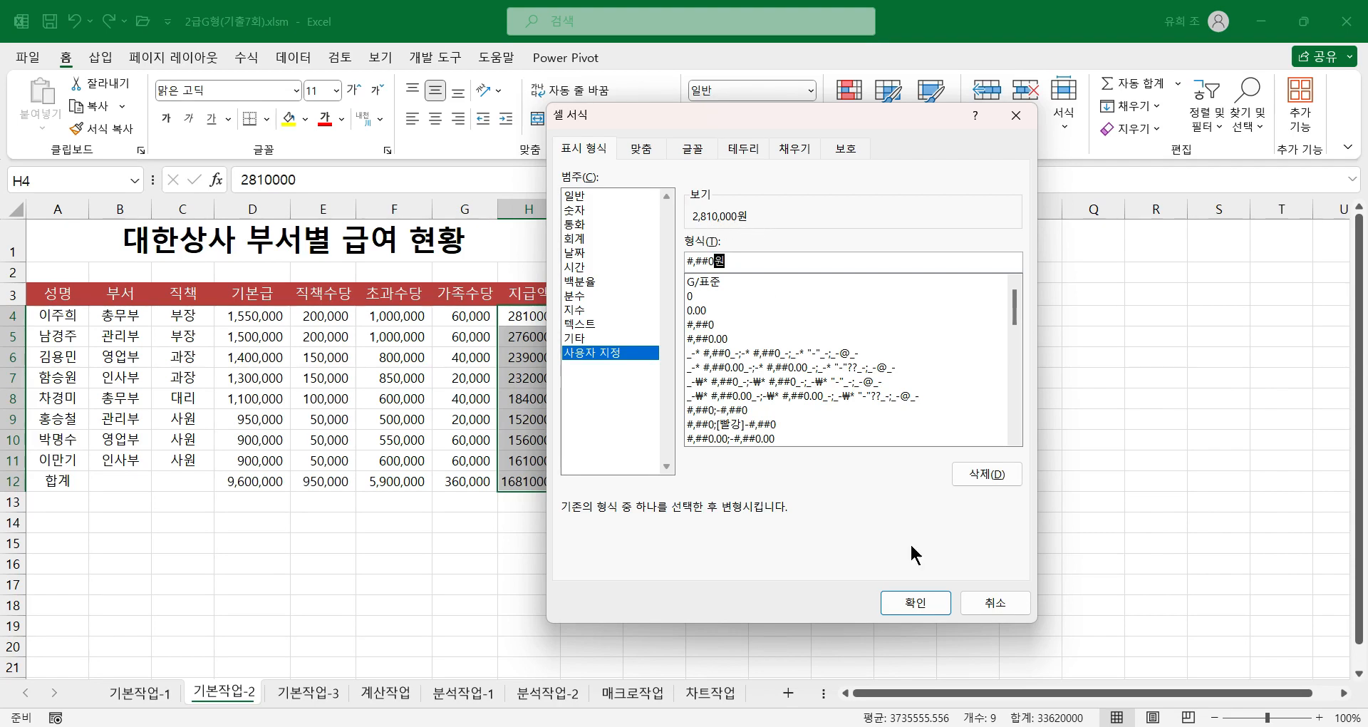
{"action": "left_click", "coordinate": [912, 608]}
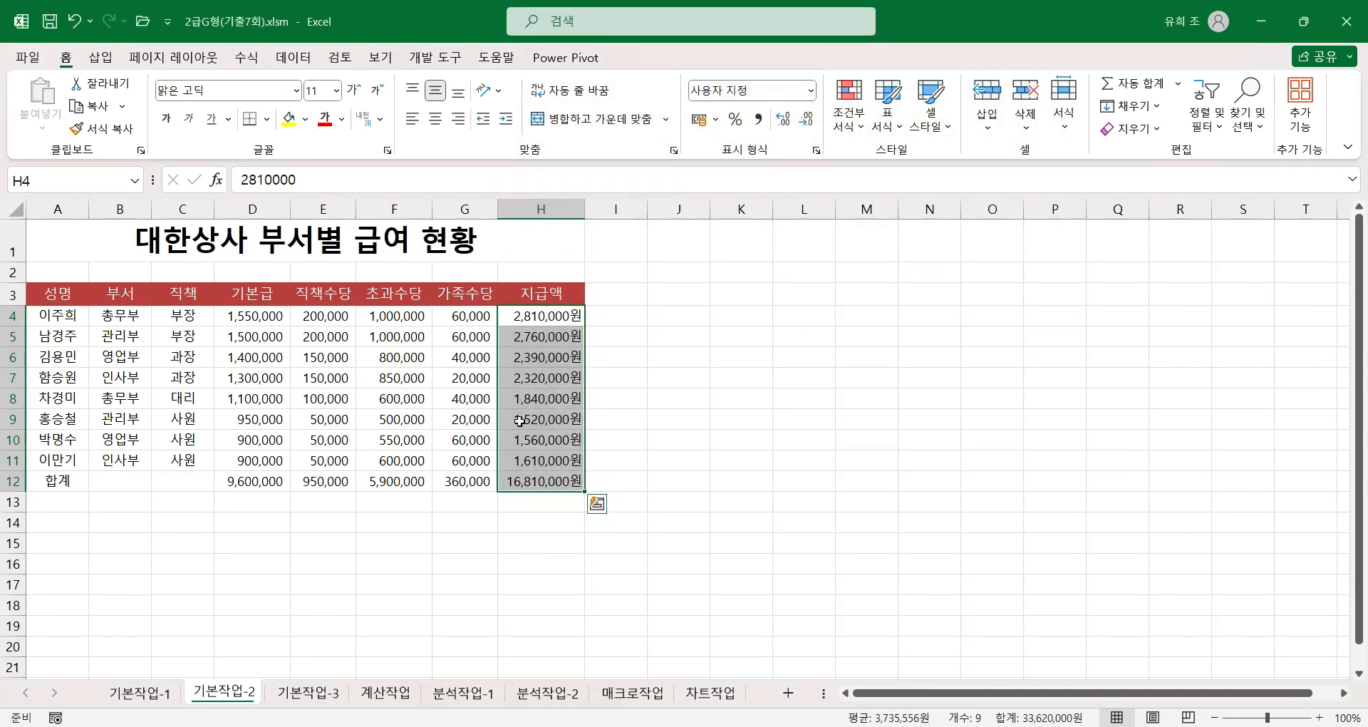
{"action": "left_click", "coordinate": [546, 476]}
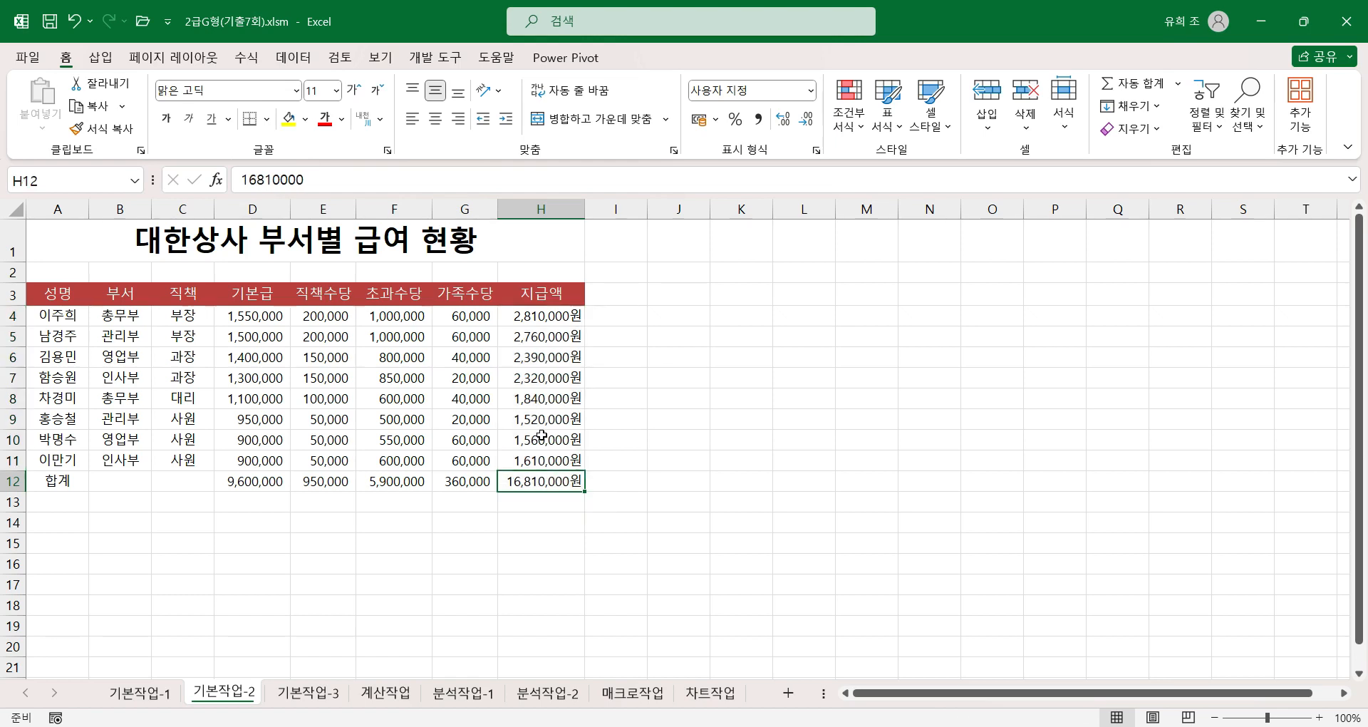
{"action": "left_click", "coordinate": [415, 428]}
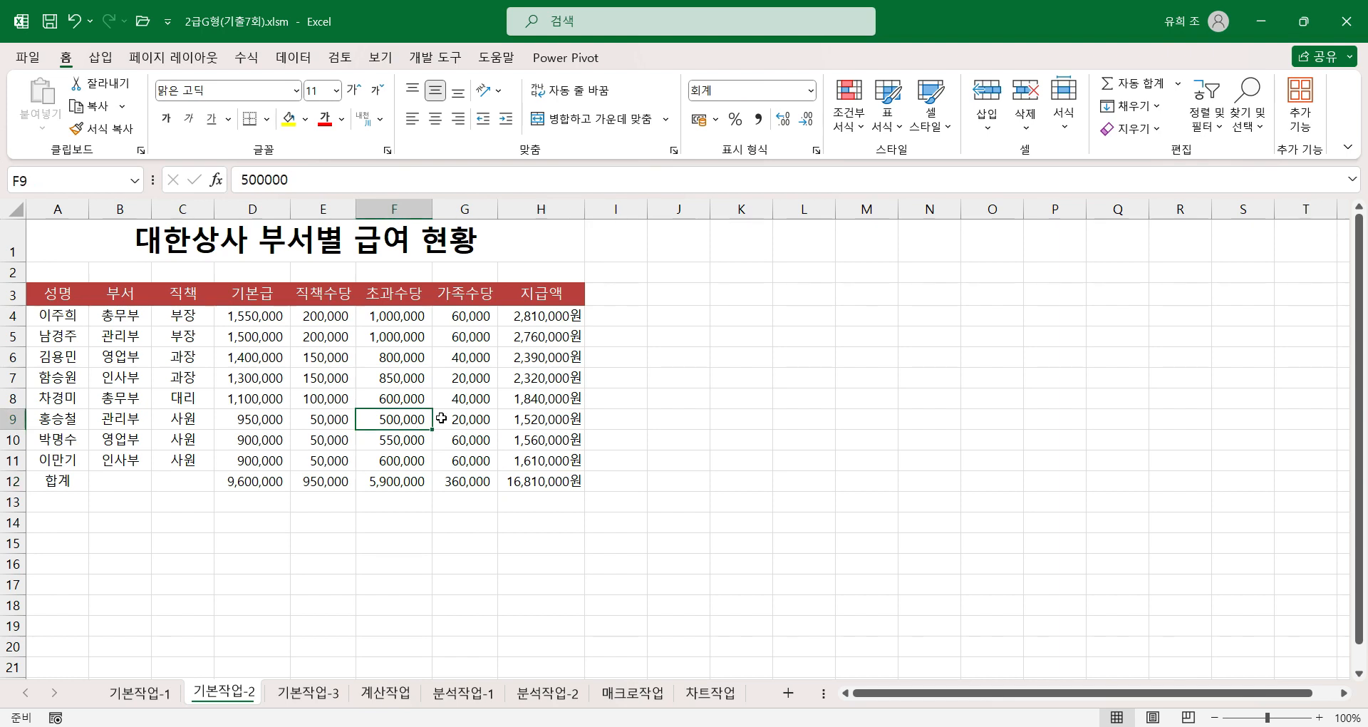
Add a note to the 지급액 header in H3 reading "2023년도 8월분", replacing its default author text
{"action": "left_click", "coordinate": [549, 297]}
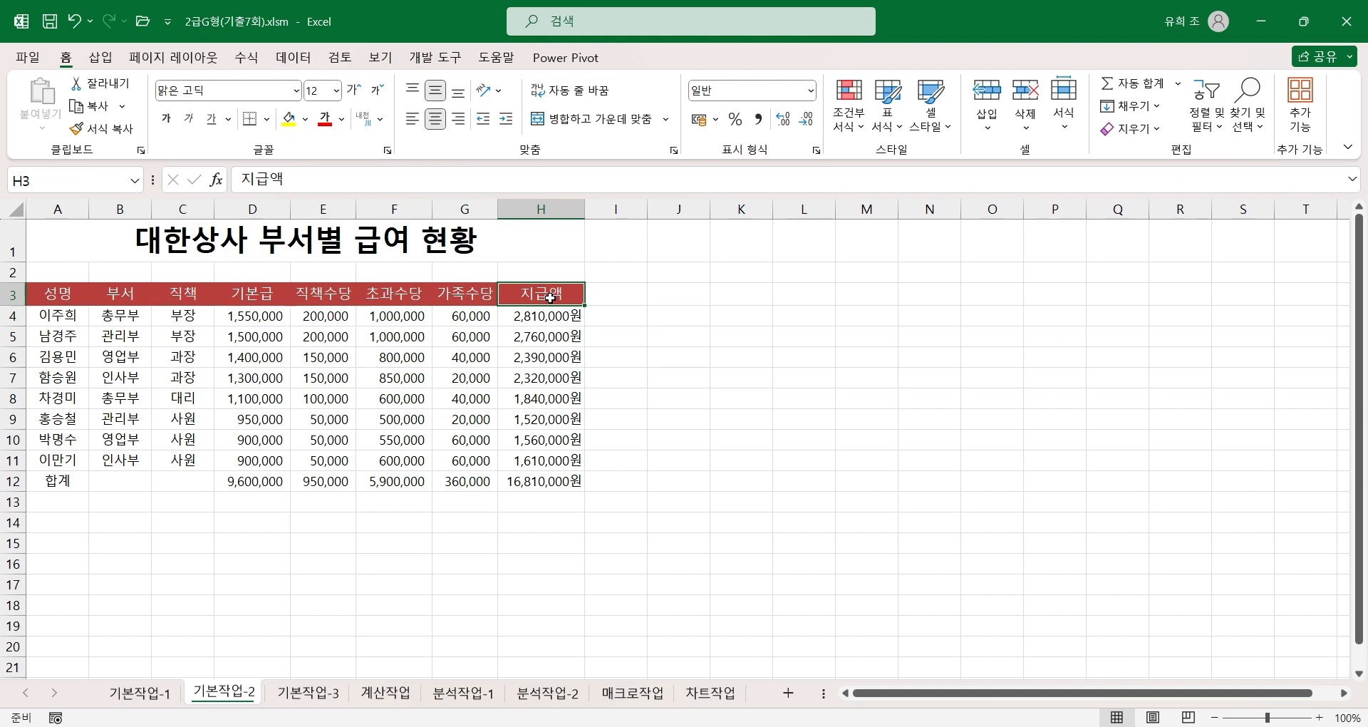
{"action": "left_click", "coordinate": [340, 57]}
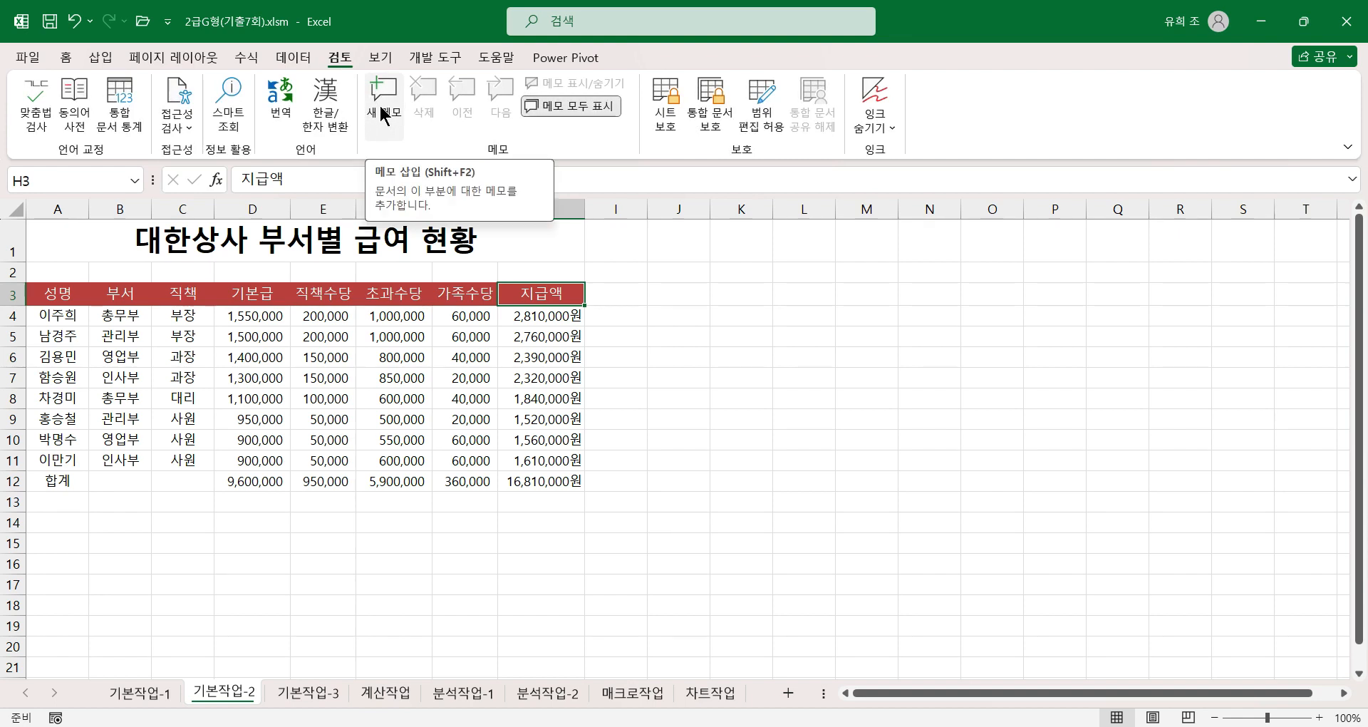
{"action": "left_click", "coordinate": [382, 114]}
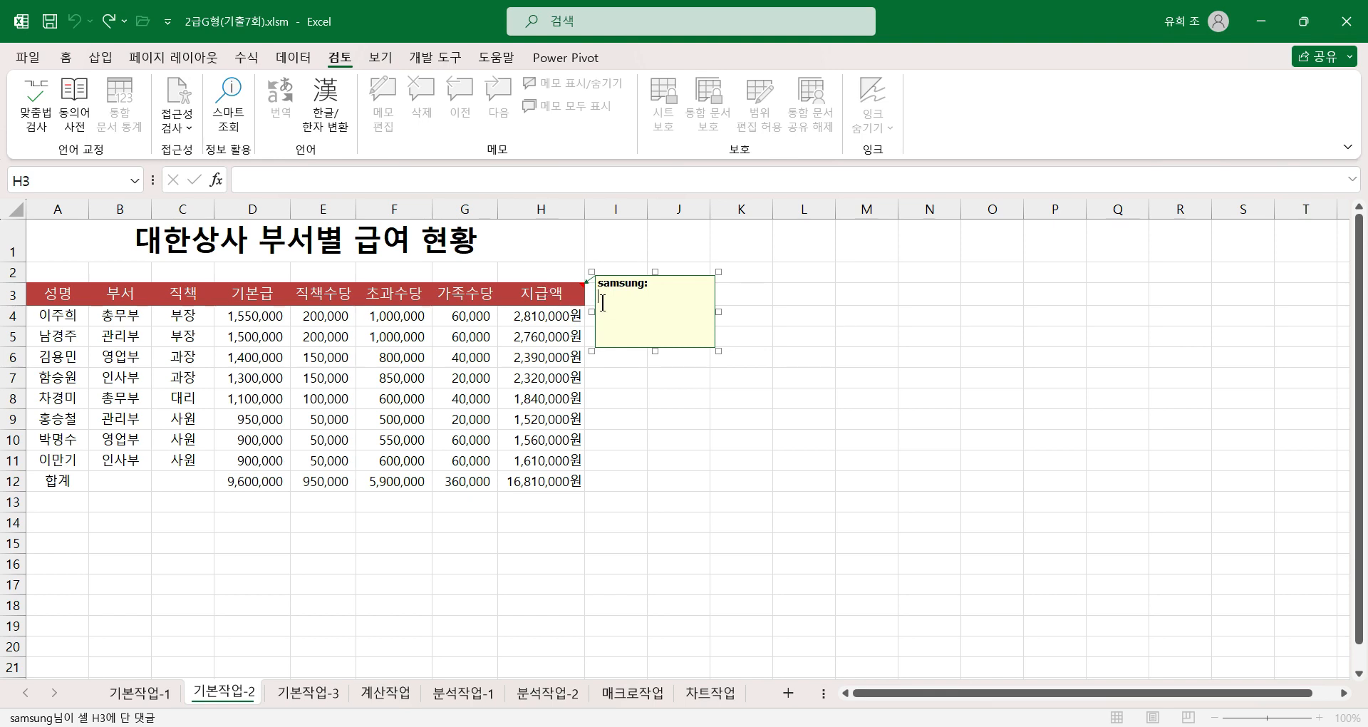
{"action": "left_click", "coordinate": [594, 278]}
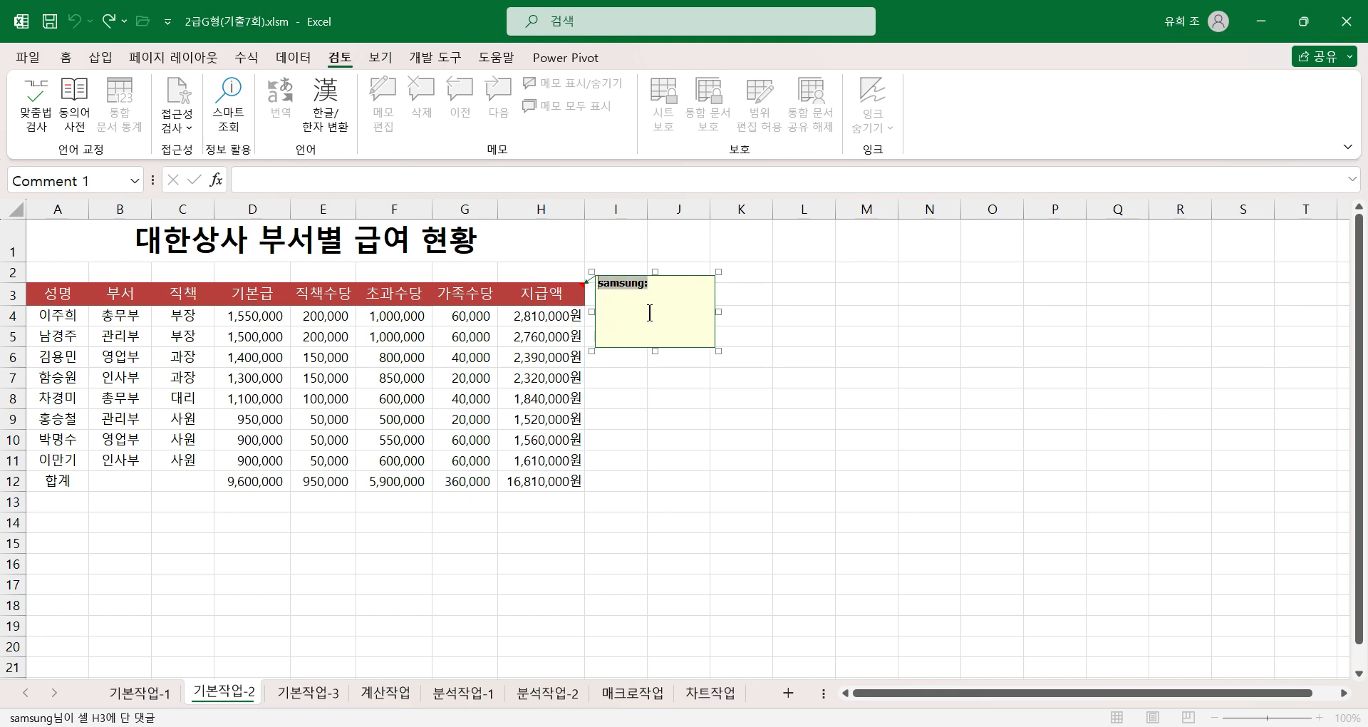
{"action": "type", "text": "2023"}
{"action": "type", "text": "년ㄷ"}
{"action": "type", "text": "ㅗ 8ㅇ"}
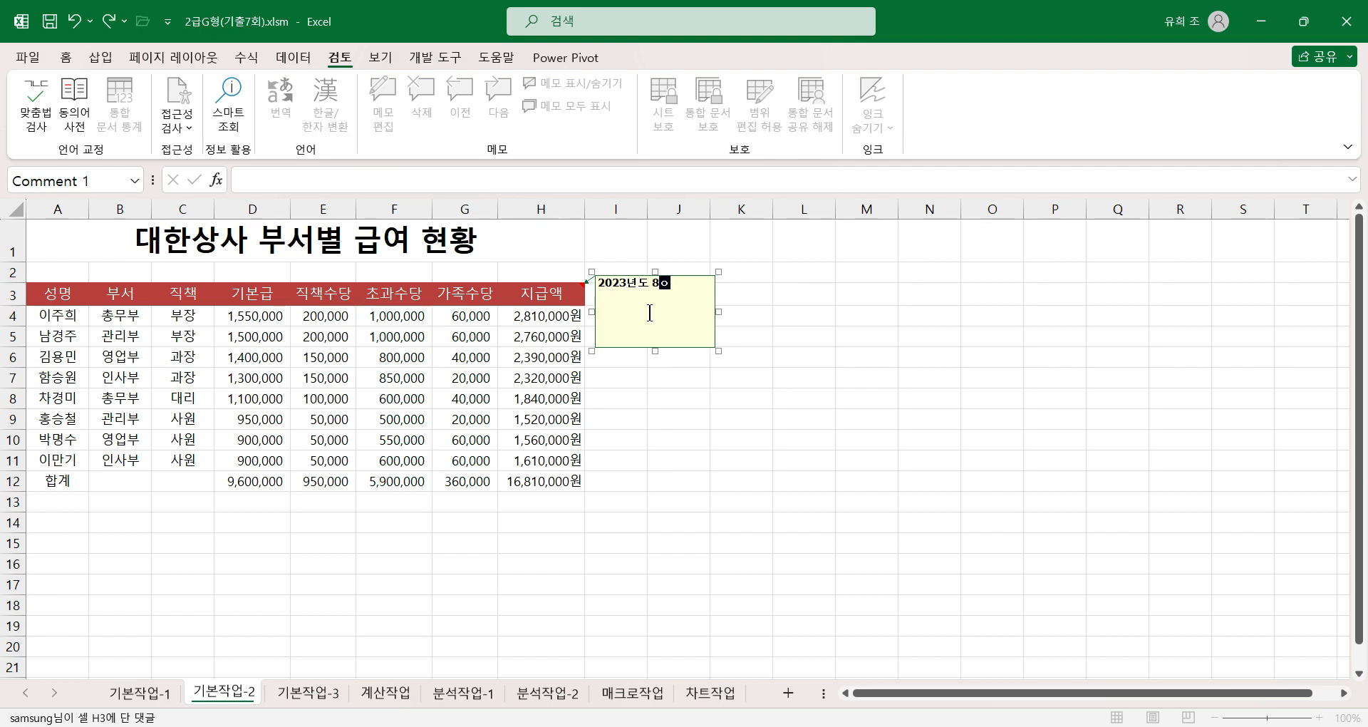
{"action": "type", "text": "ㄹ분"}
{"action": "left_click", "coordinate": [692, 371]}
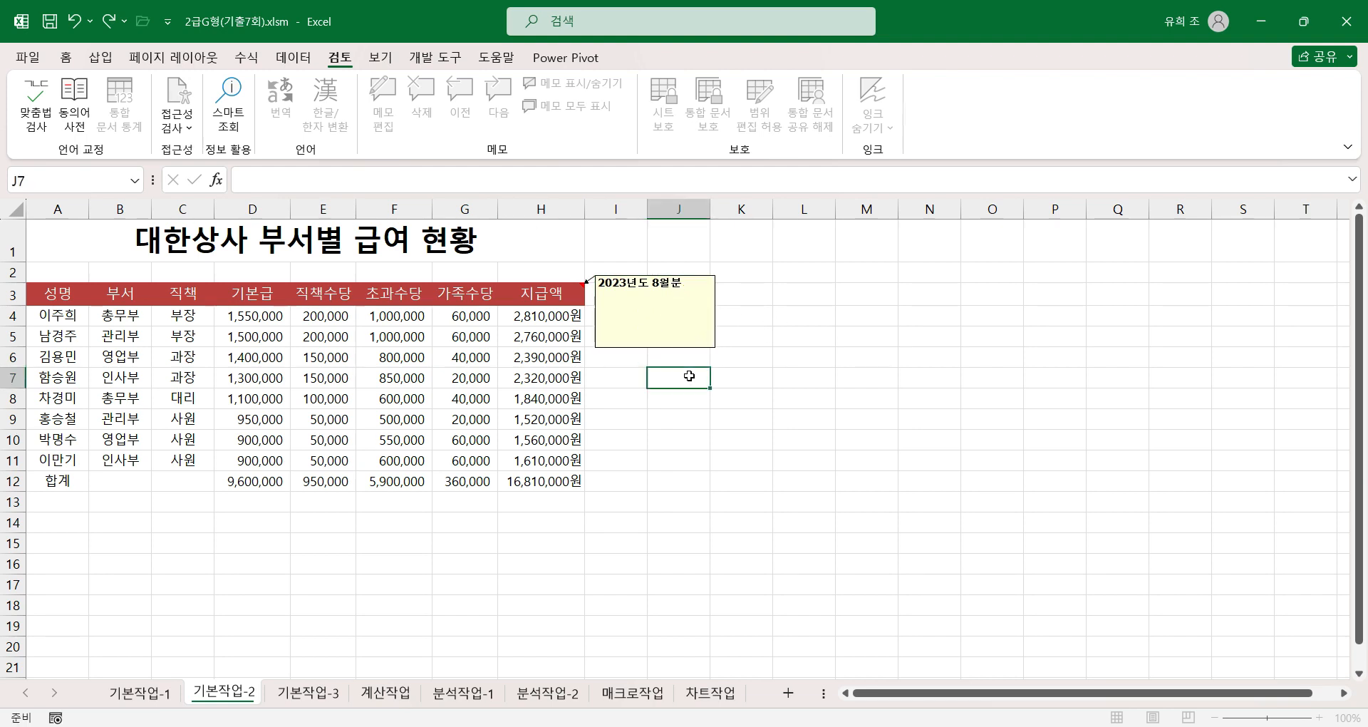
{"action": "left_click", "coordinate": [863, 418]}
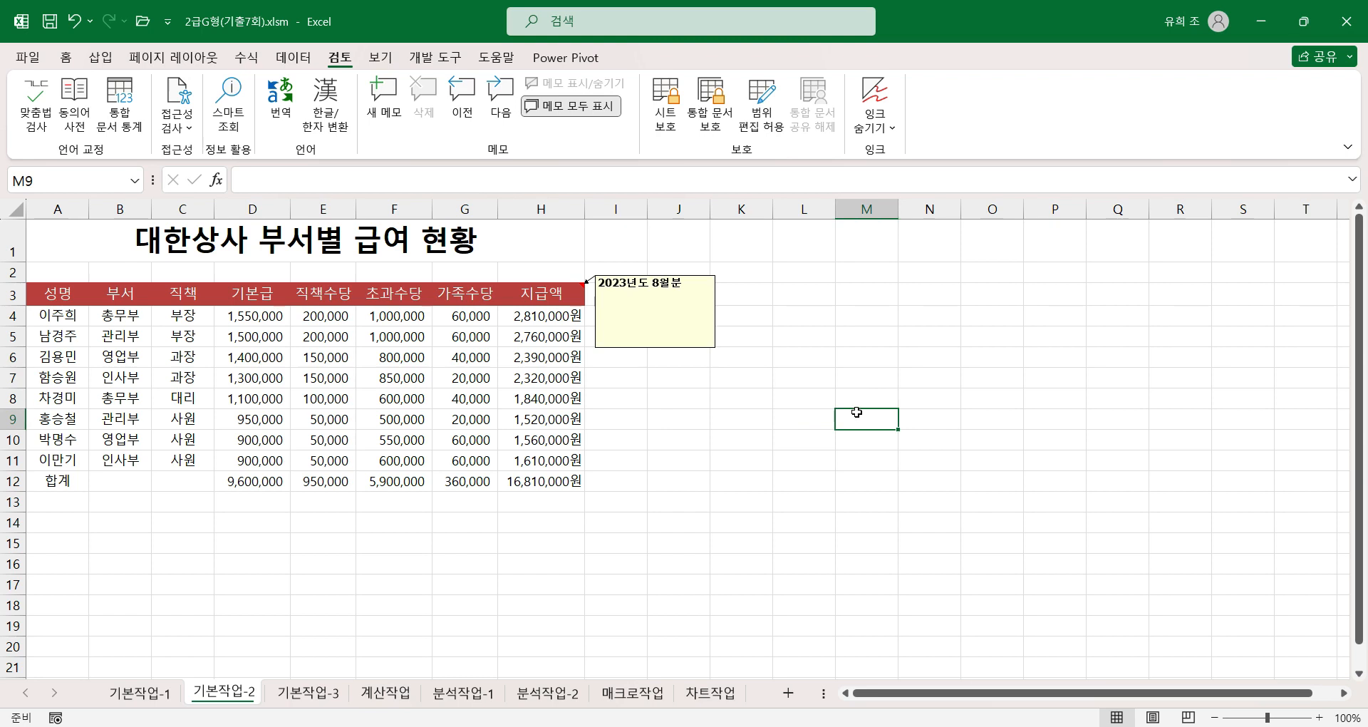
{"action": "left_click", "coordinate": [549, 105]}
{"action": "left_click", "coordinate": [682, 417]}
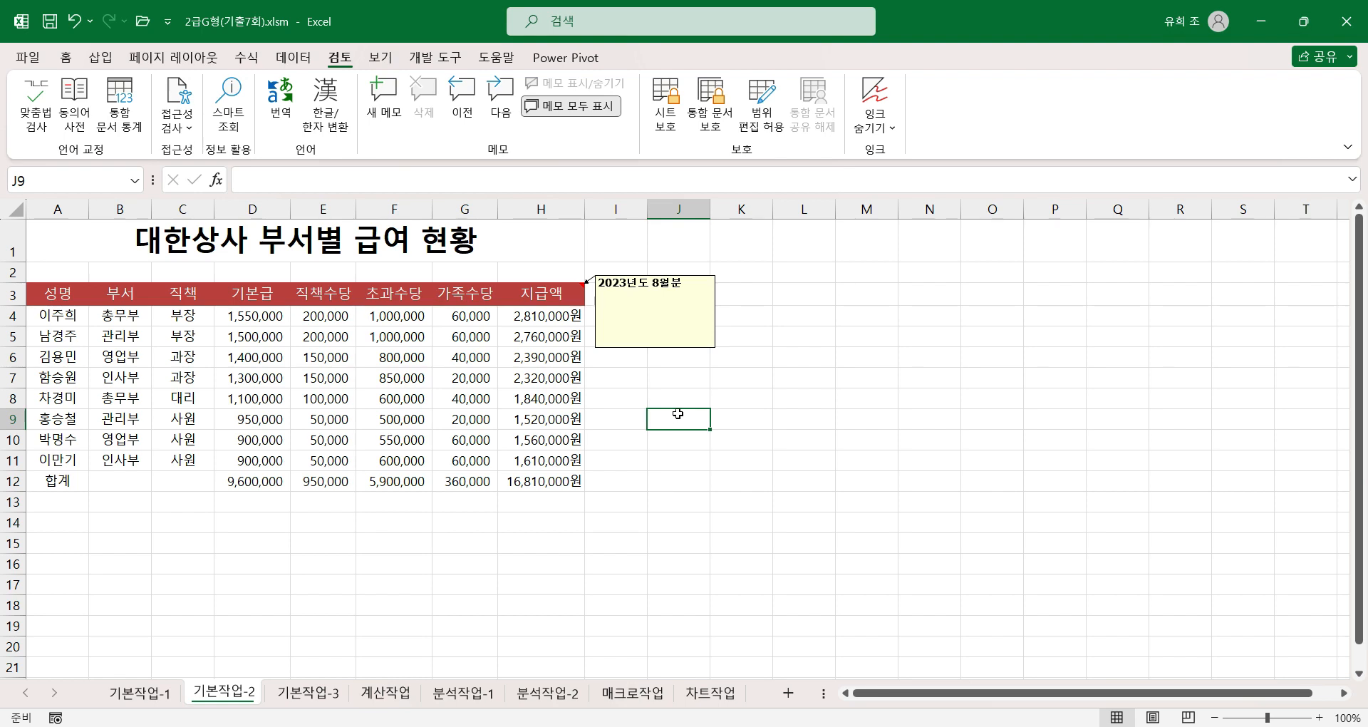
Turn on automatic sizing for the note attached to the 지급액 header in H3
{"action": "left_click", "coordinate": [715, 329]}
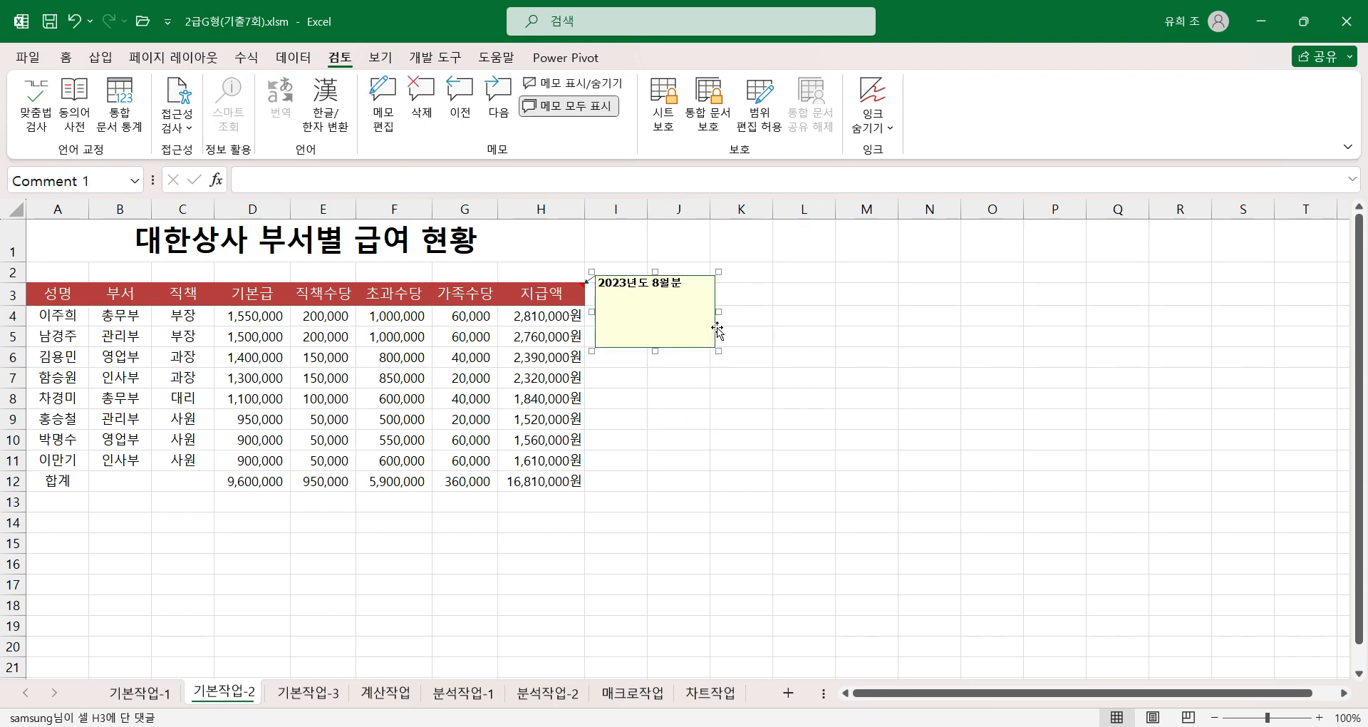
{"action": "right_click", "coordinate": [715, 329]}
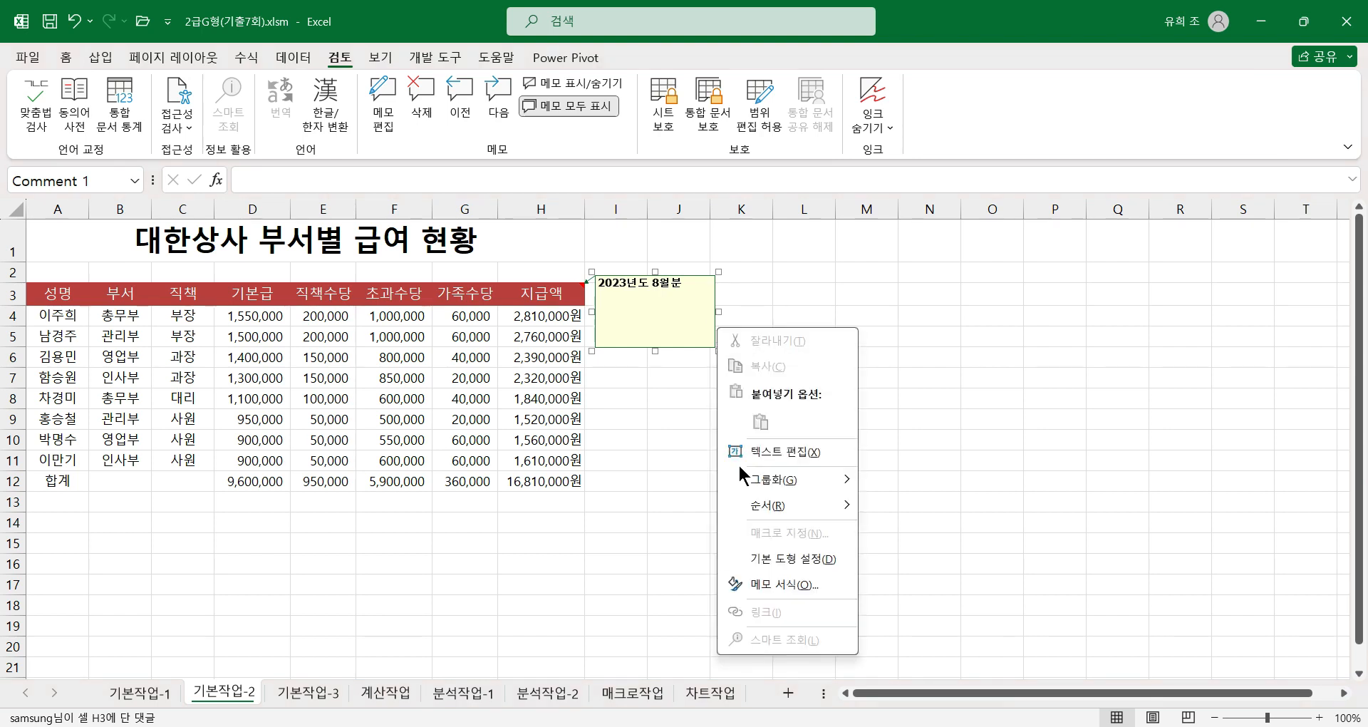
{"action": "left_click", "coordinate": [783, 580]}
{"action": "left_click", "coordinate": [707, 195]}
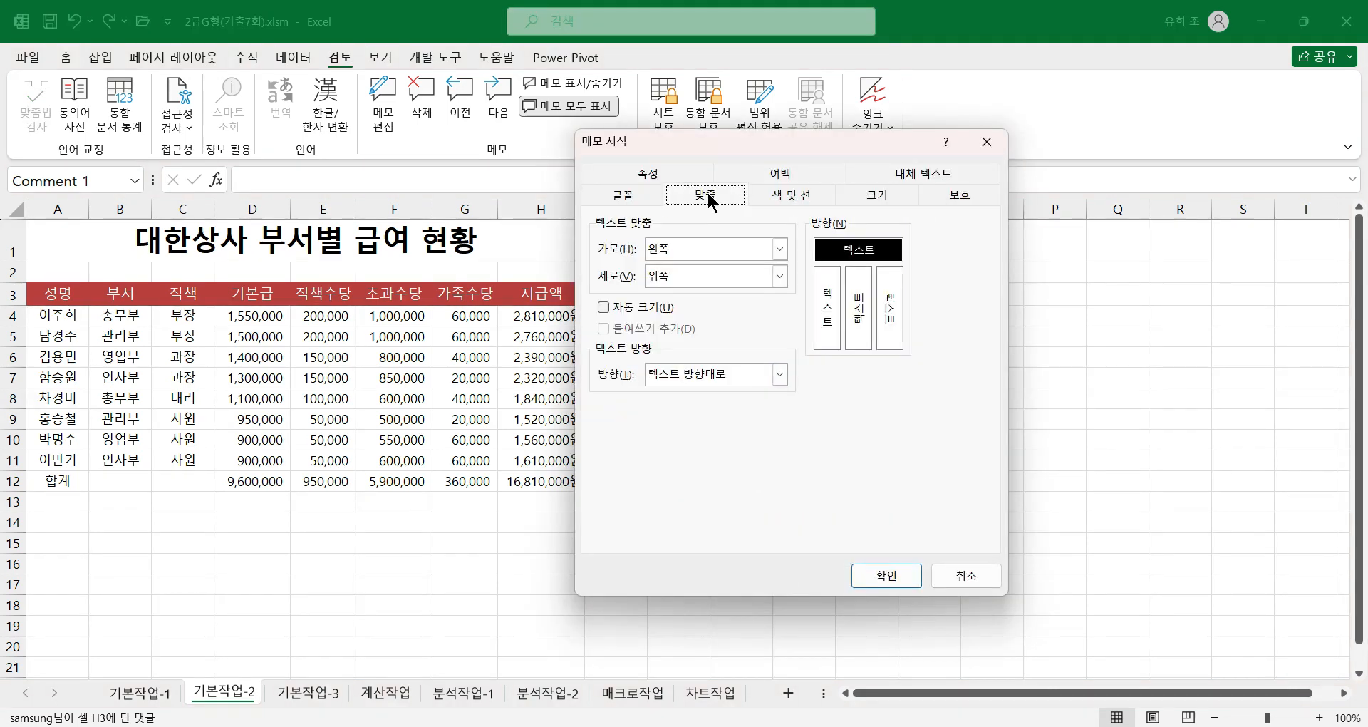
{"action": "left_click", "coordinate": [603, 308]}
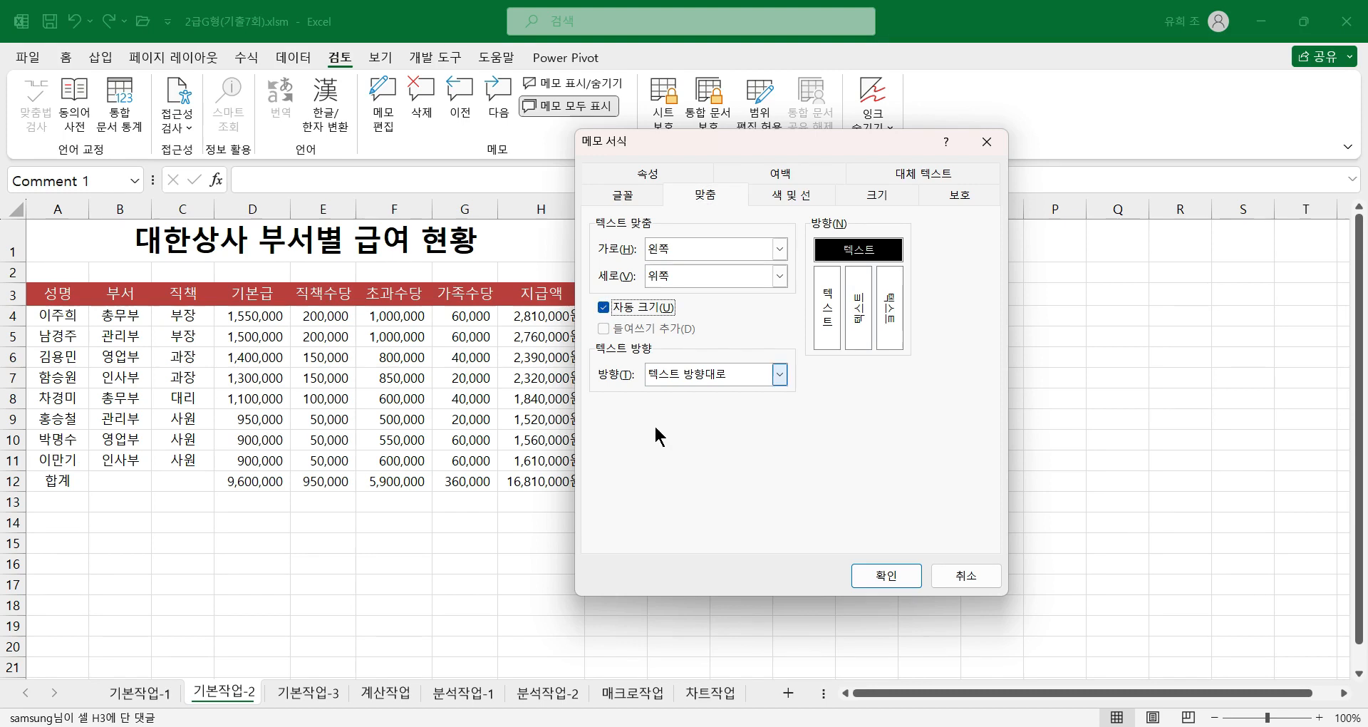
{"action": "left_click", "coordinate": [886, 575]}
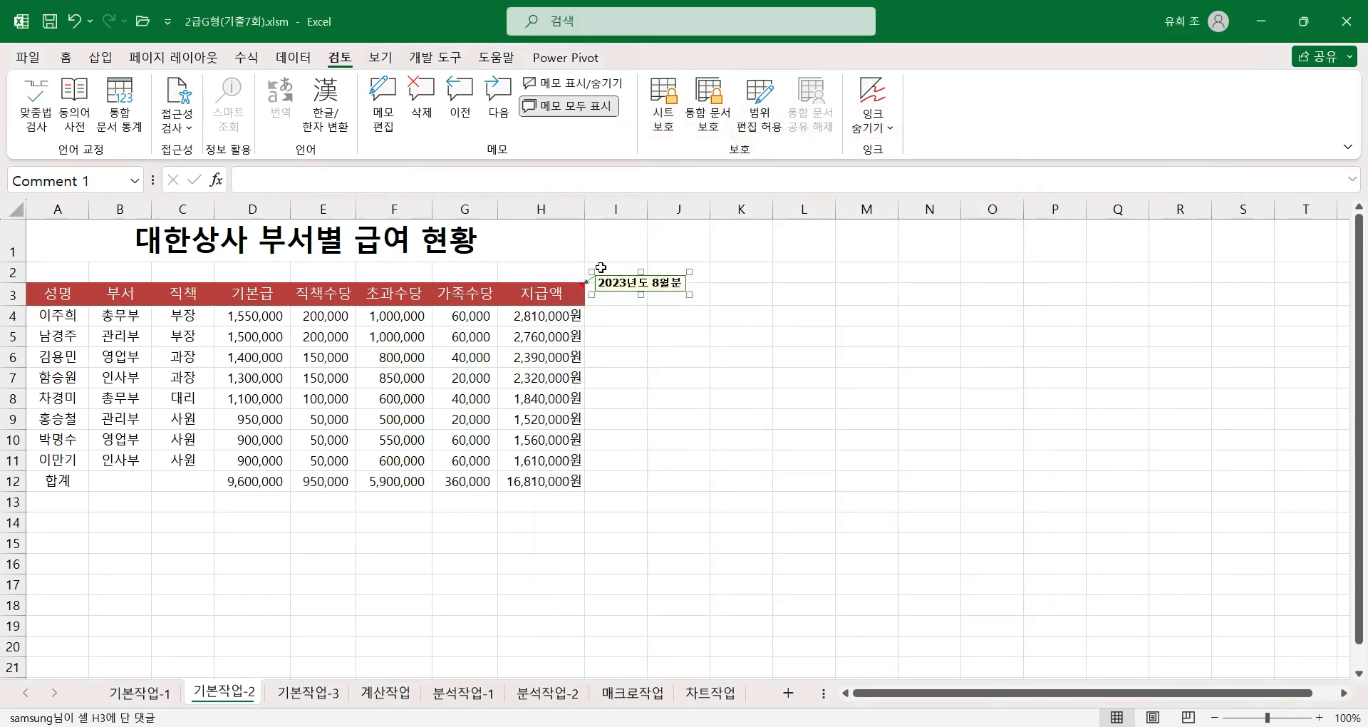
Try adding an empty line after the text in the 지급액 note and remove it again
{"action": "left_click", "coordinate": [674, 287]}
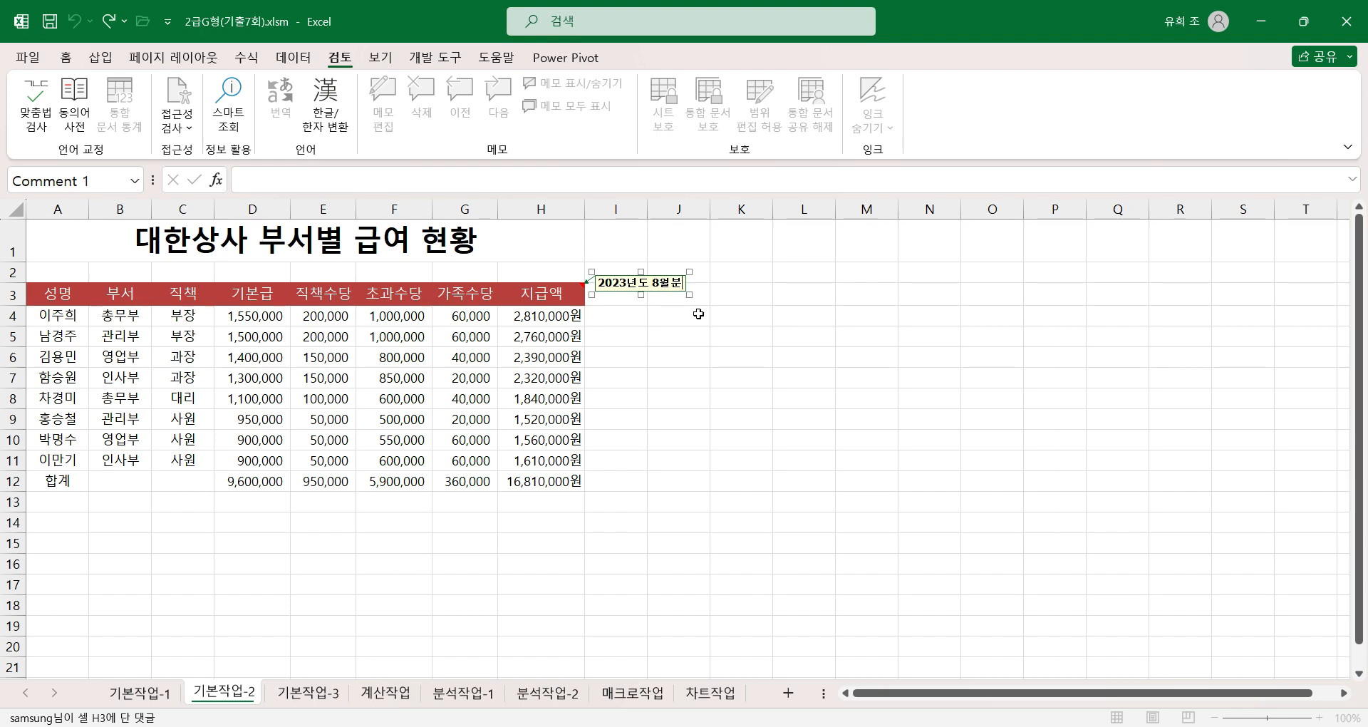
{"action": "left_click", "coordinate": [701, 375]}
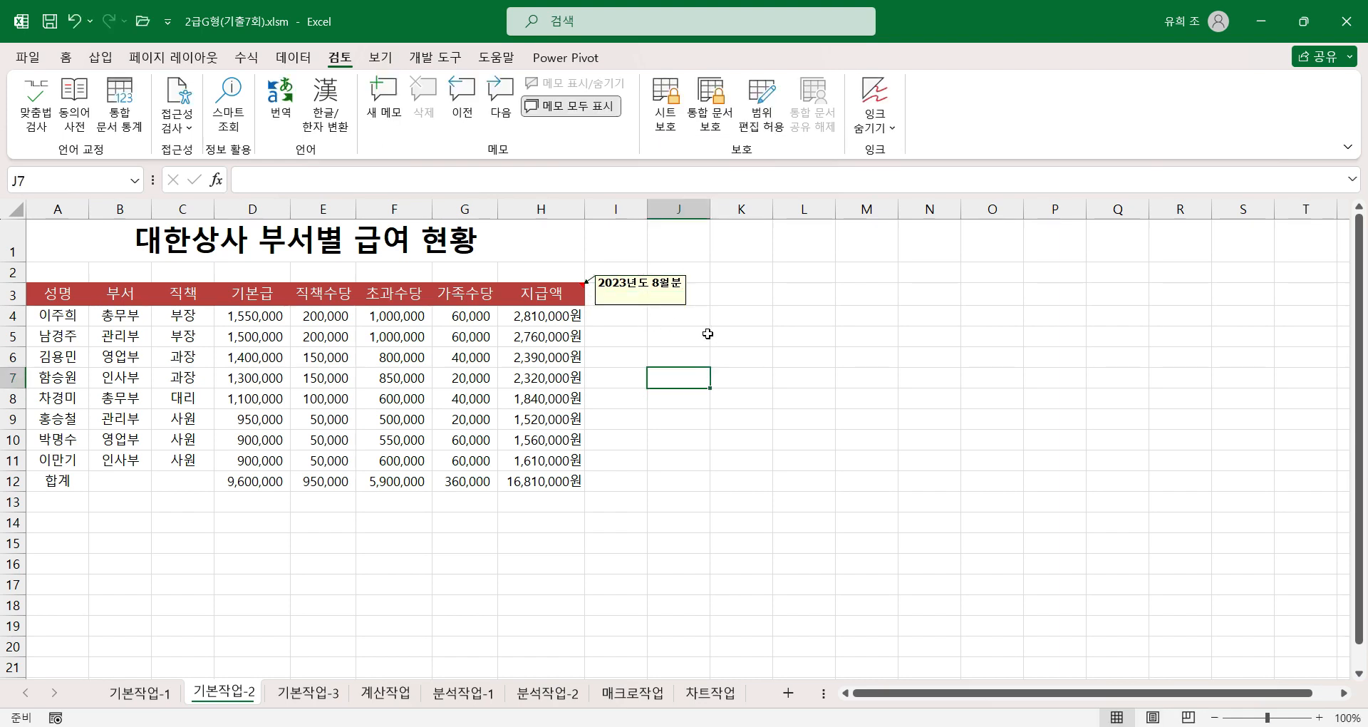
{"action": "left_click", "coordinate": [614, 292]}
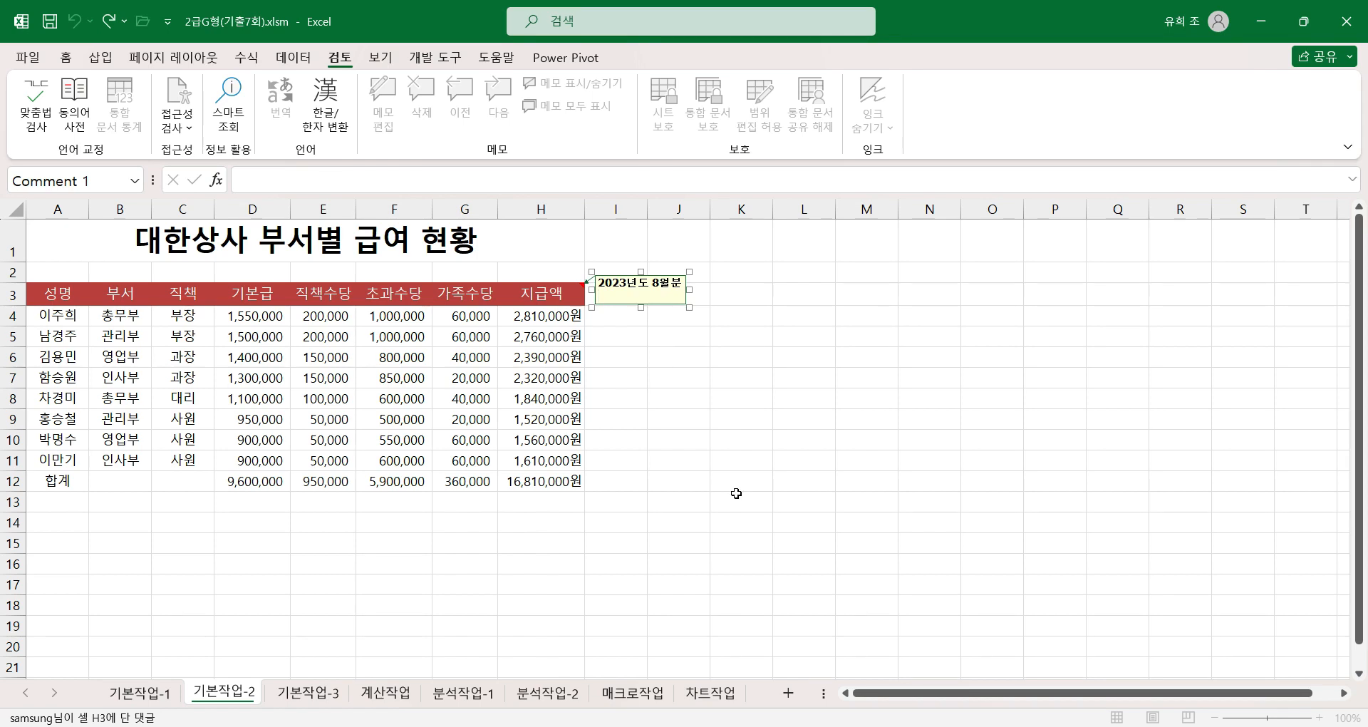
{"action": "left_click", "coordinate": [722, 438]}
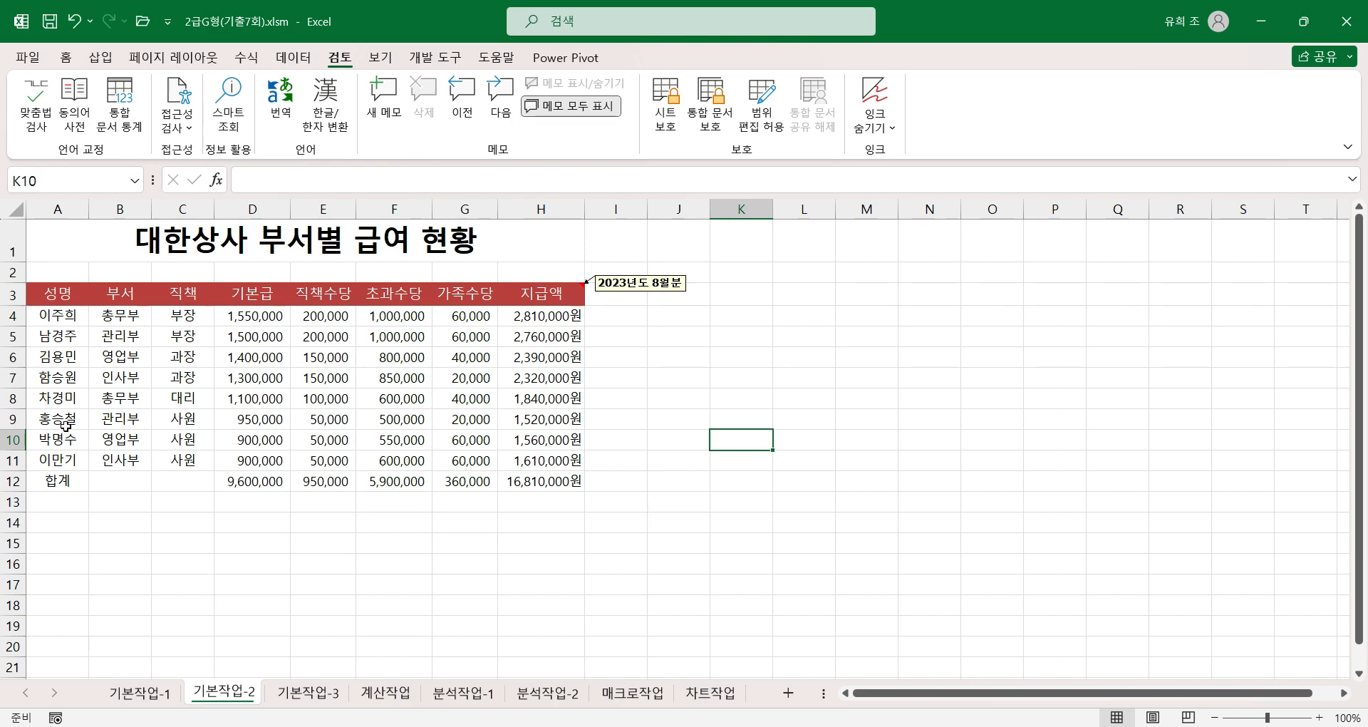
Apply all borders (모든 테두리) to the payroll table in A3:H12
{"action": "left_click_drag", "start_coordinate": [57, 293], "coordinate": [549, 478]}
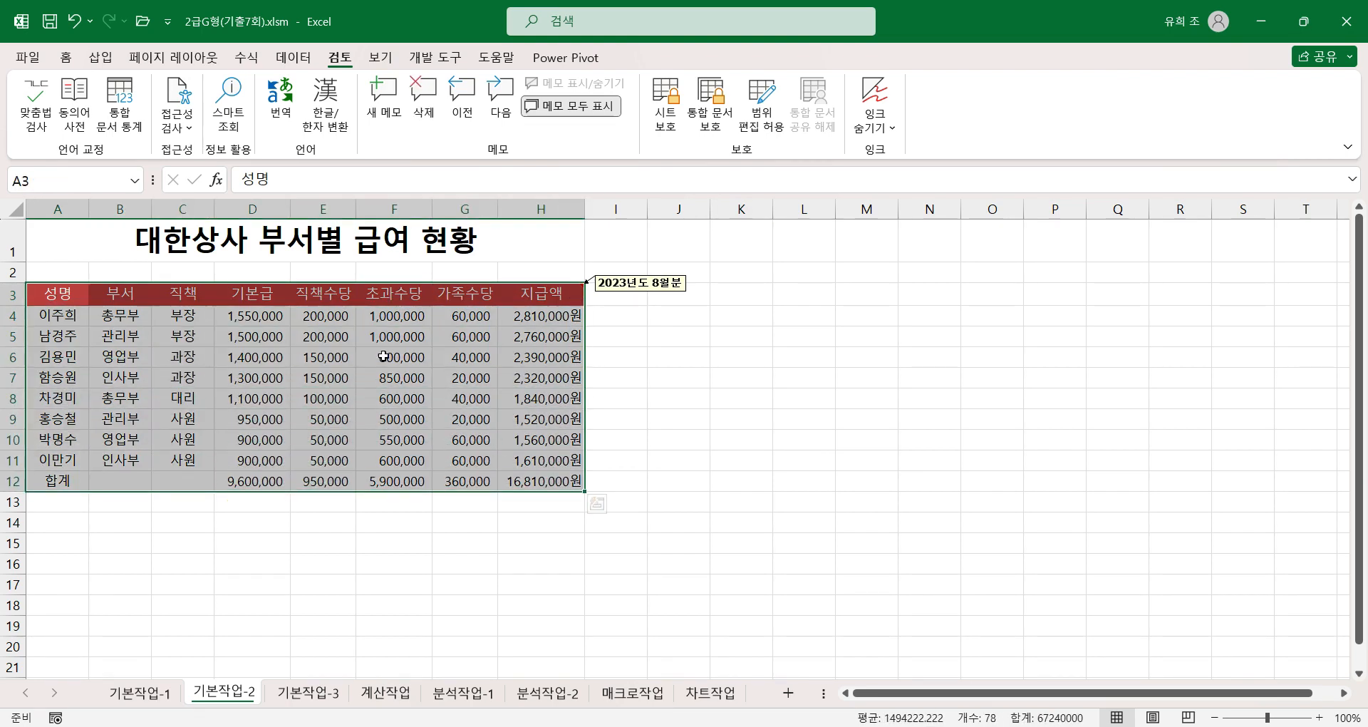
{"action": "left_click", "coordinate": [64, 57]}
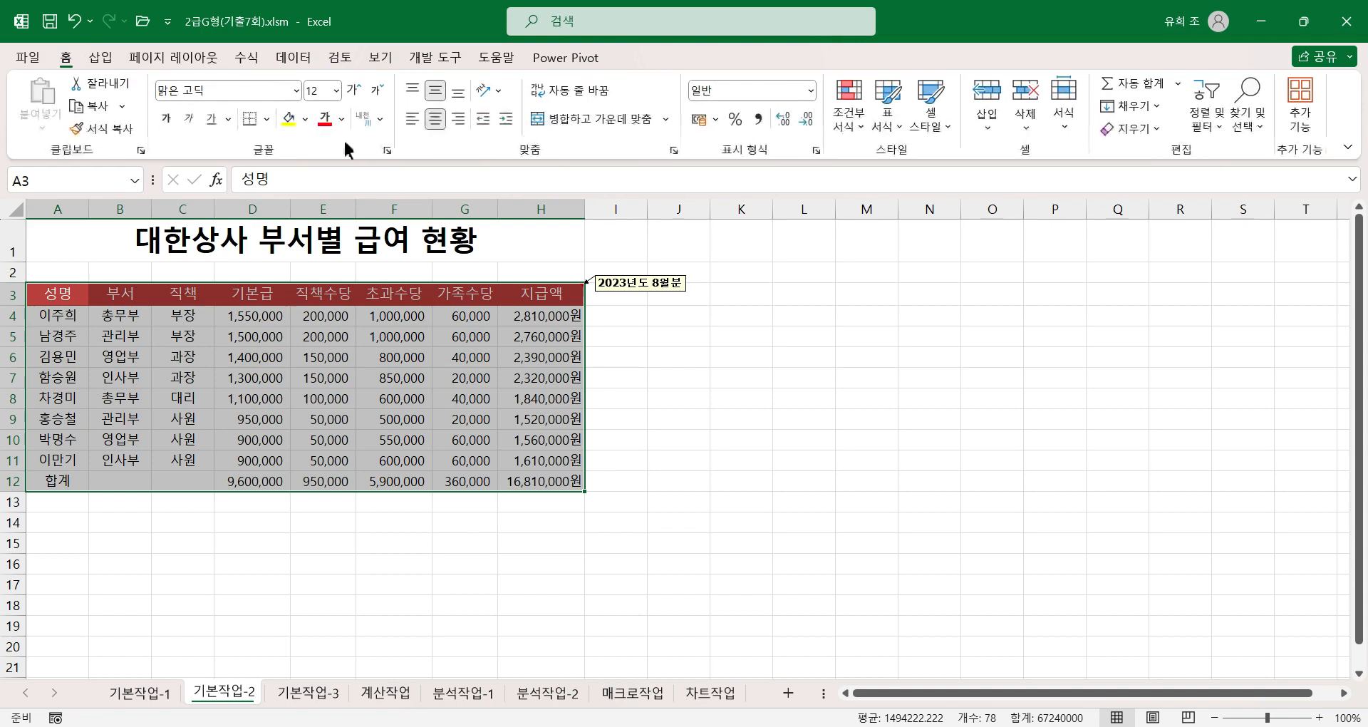
{"action": "left_click", "coordinate": [268, 121]}
{"action": "left_click", "coordinate": [292, 297]}
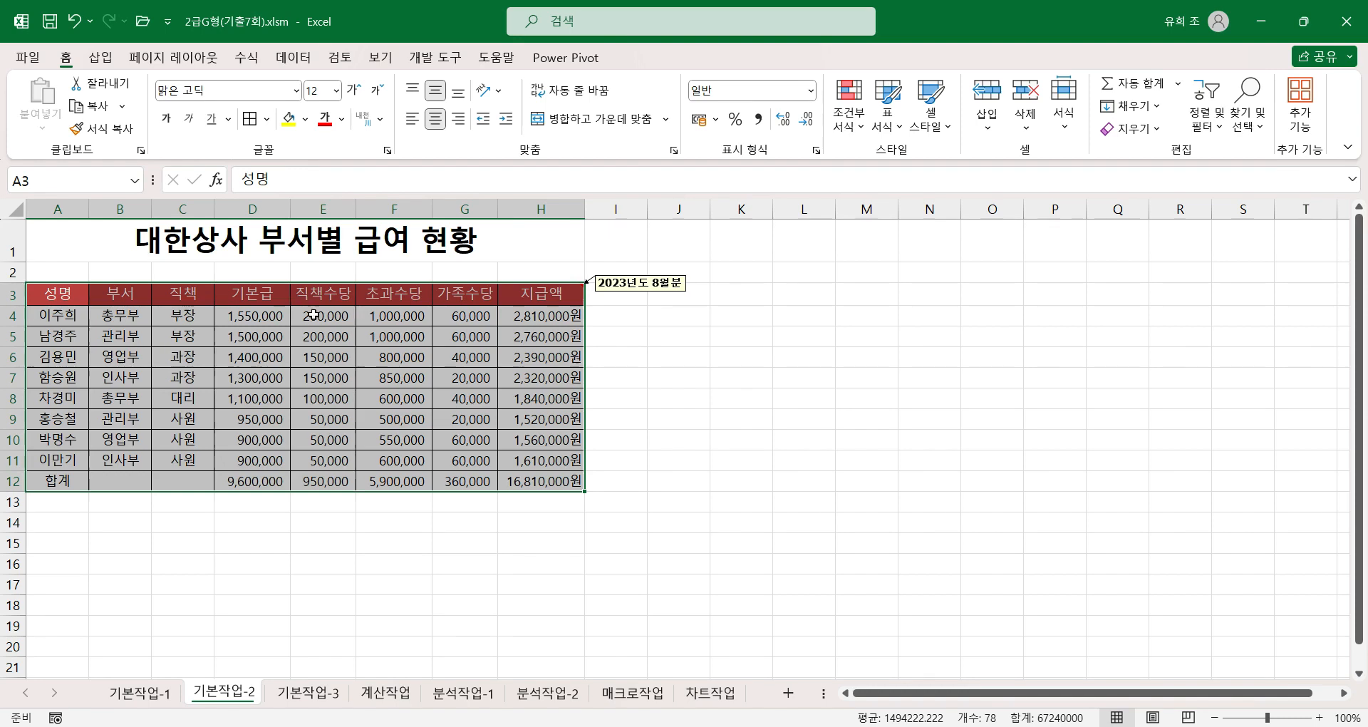
Add an upward diagonal border line to the empty cells B12:C12 in the 합계 row
{"action": "left_click_drag", "start_coordinate": [116, 482], "coordinate": [193, 485]}
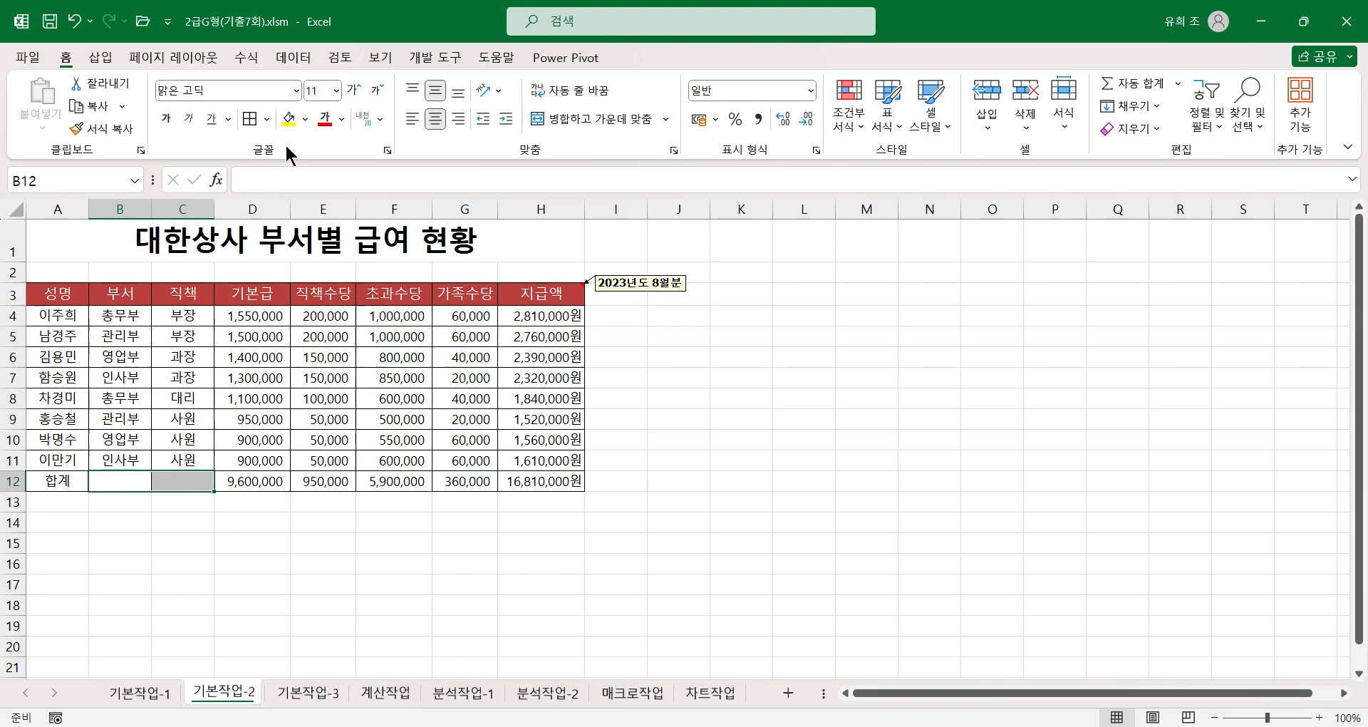
{"action": "left_click", "coordinate": [266, 119]}
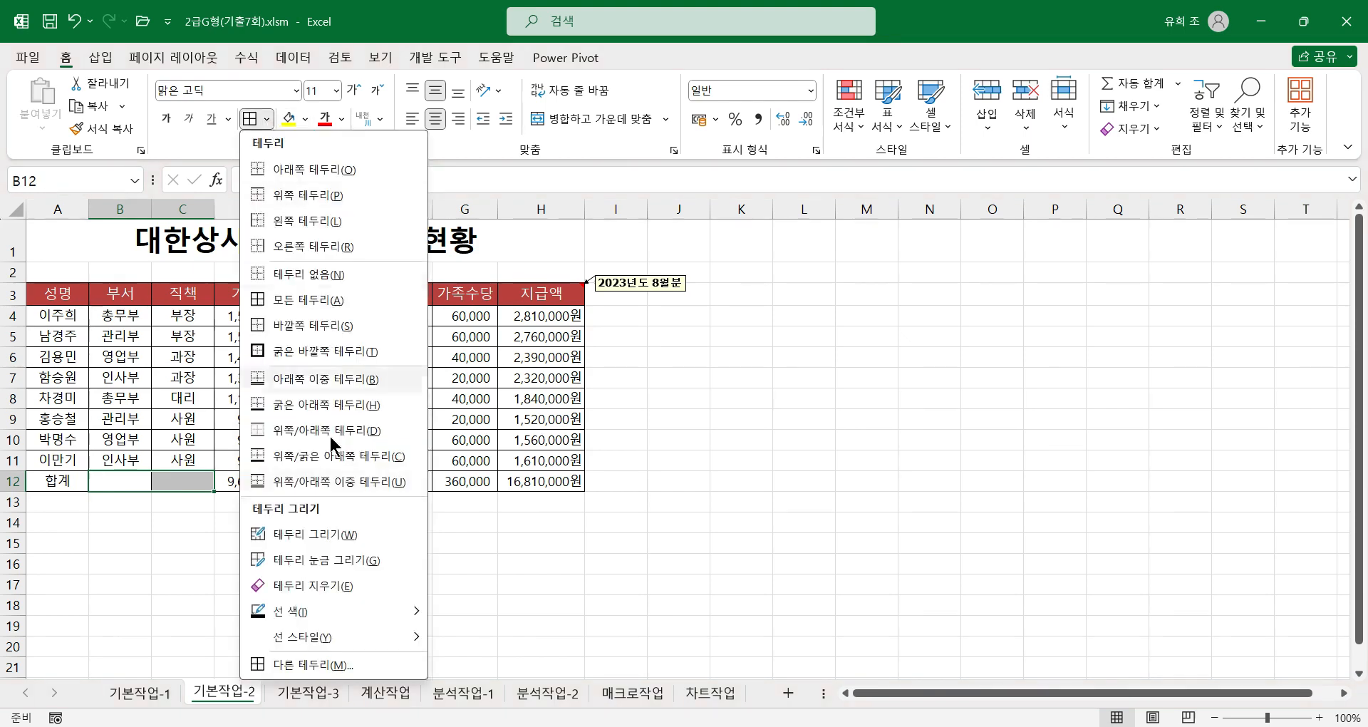
{"action": "left_click", "coordinate": [314, 664]}
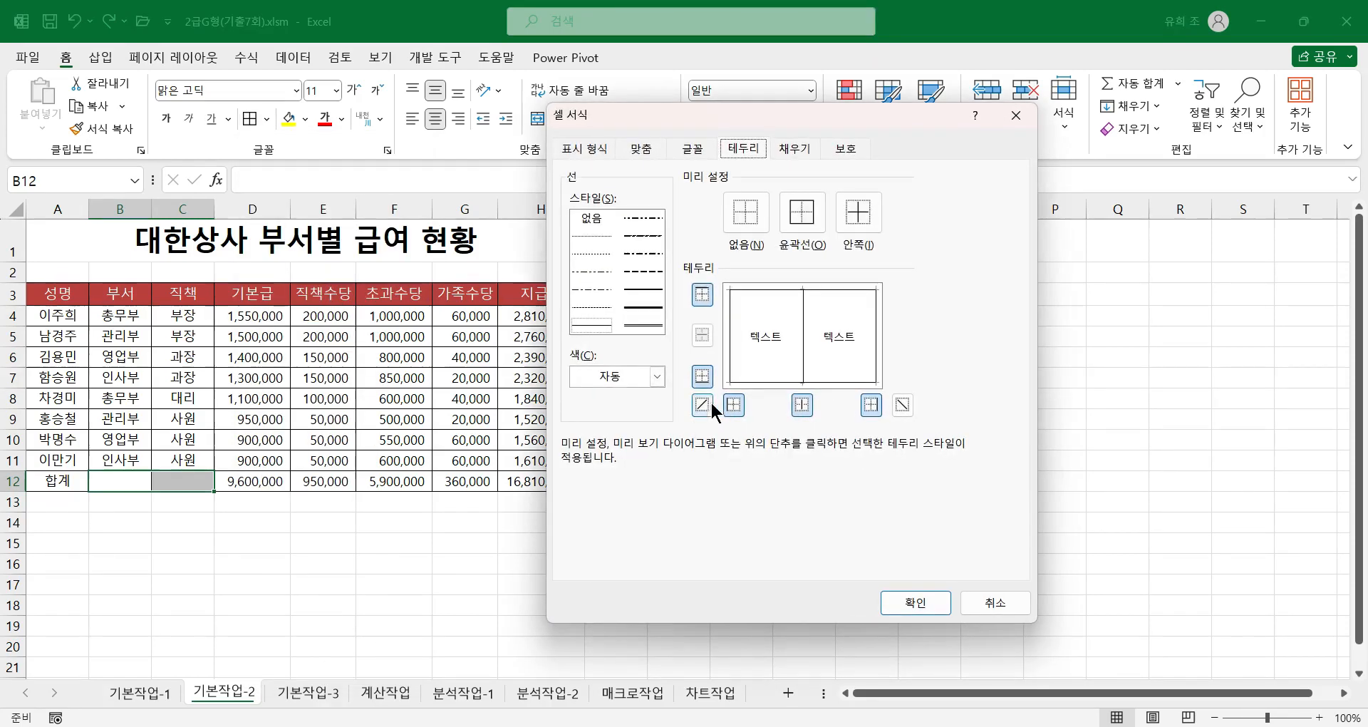
{"action": "left_click", "coordinate": [702, 405]}
{"action": "left_click", "coordinate": [915, 602]}
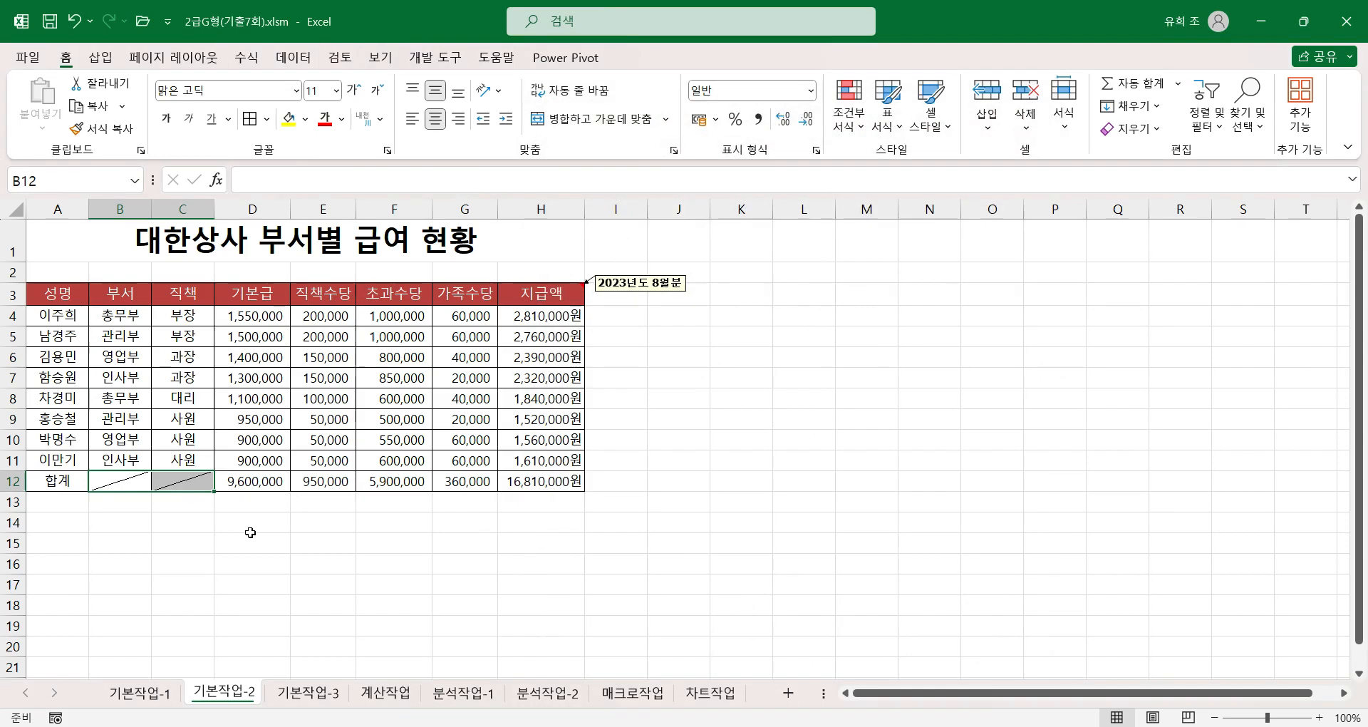
{"action": "left_click", "coordinate": [250, 531]}
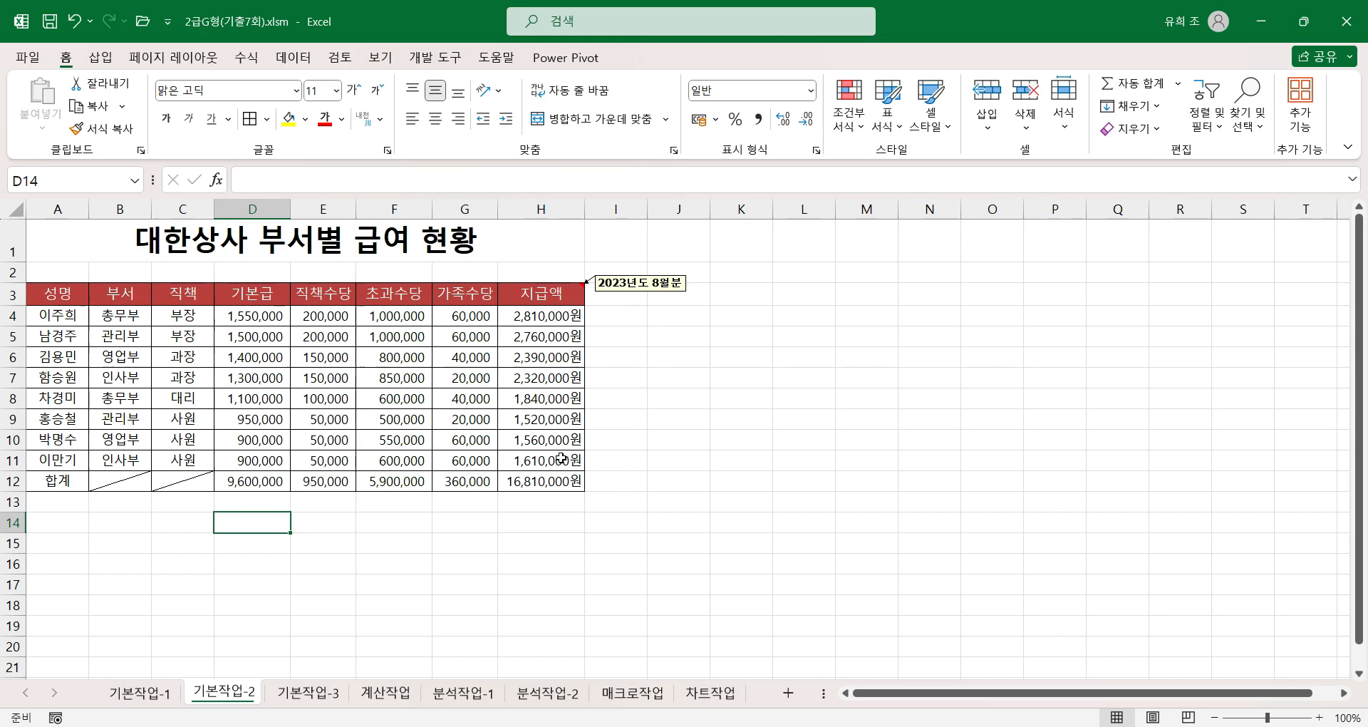
On the 기본작업-3 sheet, select cell A3 and open the text file 성적.txt for import
{"action": "left_click", "coordinate": [308, 692]}
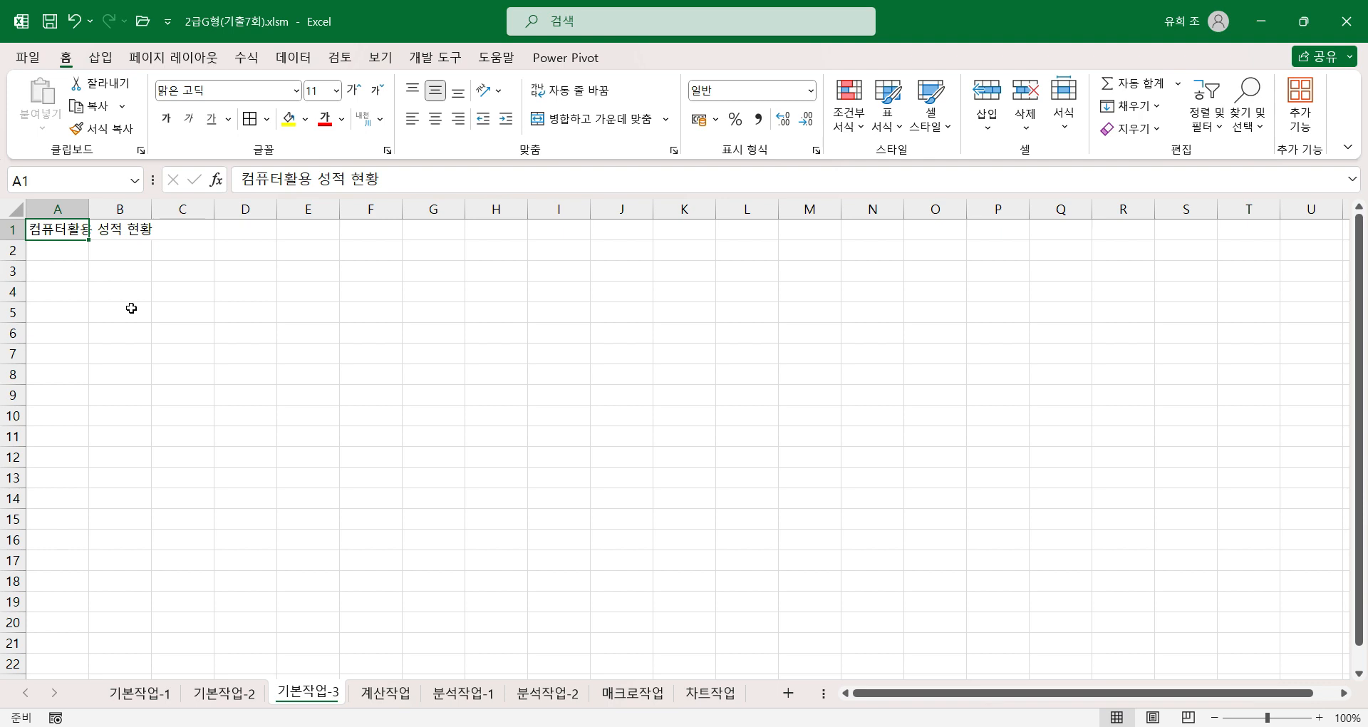
{"action": "left_click", "coordinate": [68, 269]}
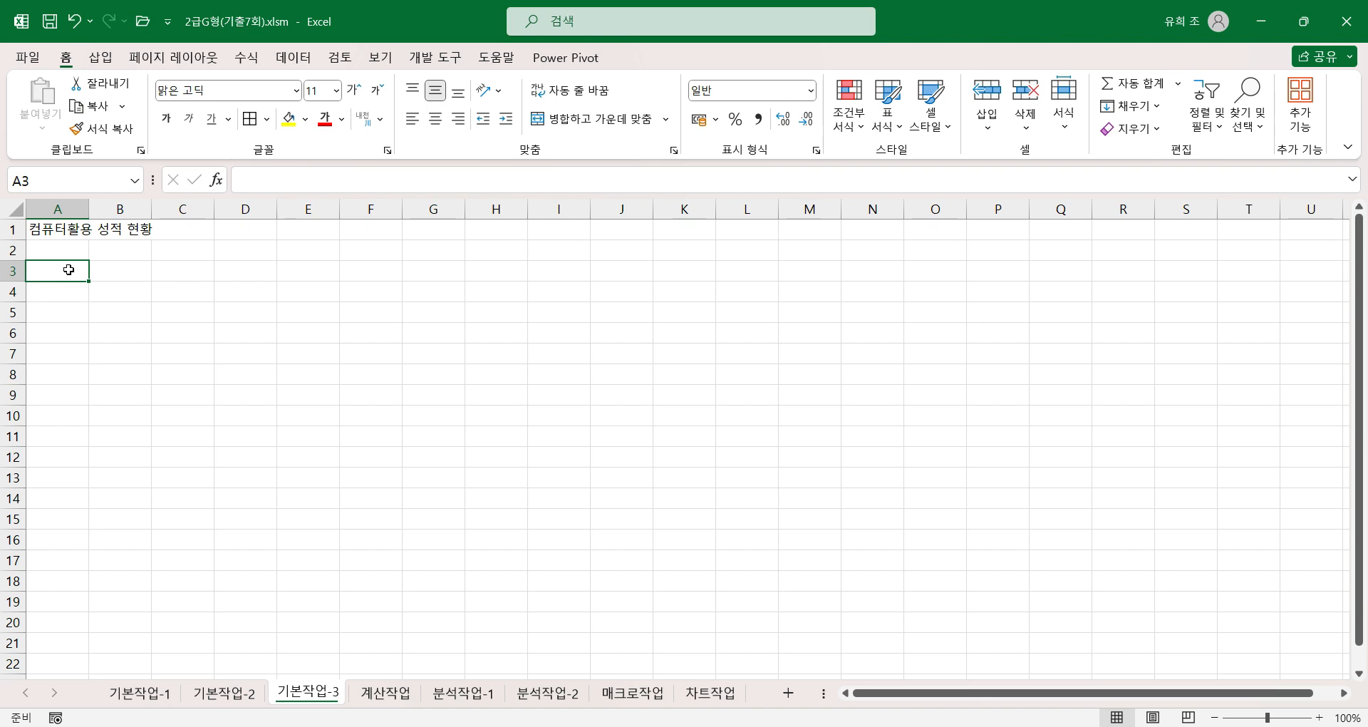
{"action": "left_click", "coordinate": [296, 60]}
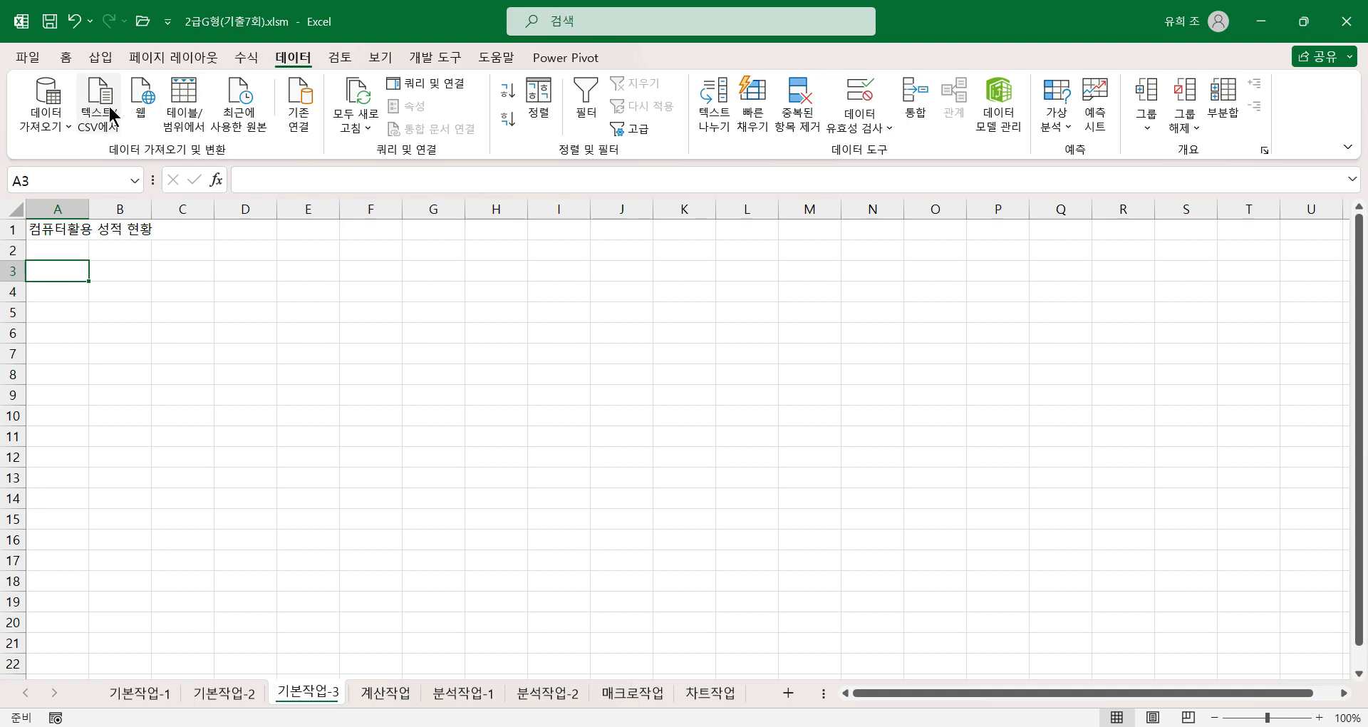
{"action": "left_click", "coordinate": [99, 112]}
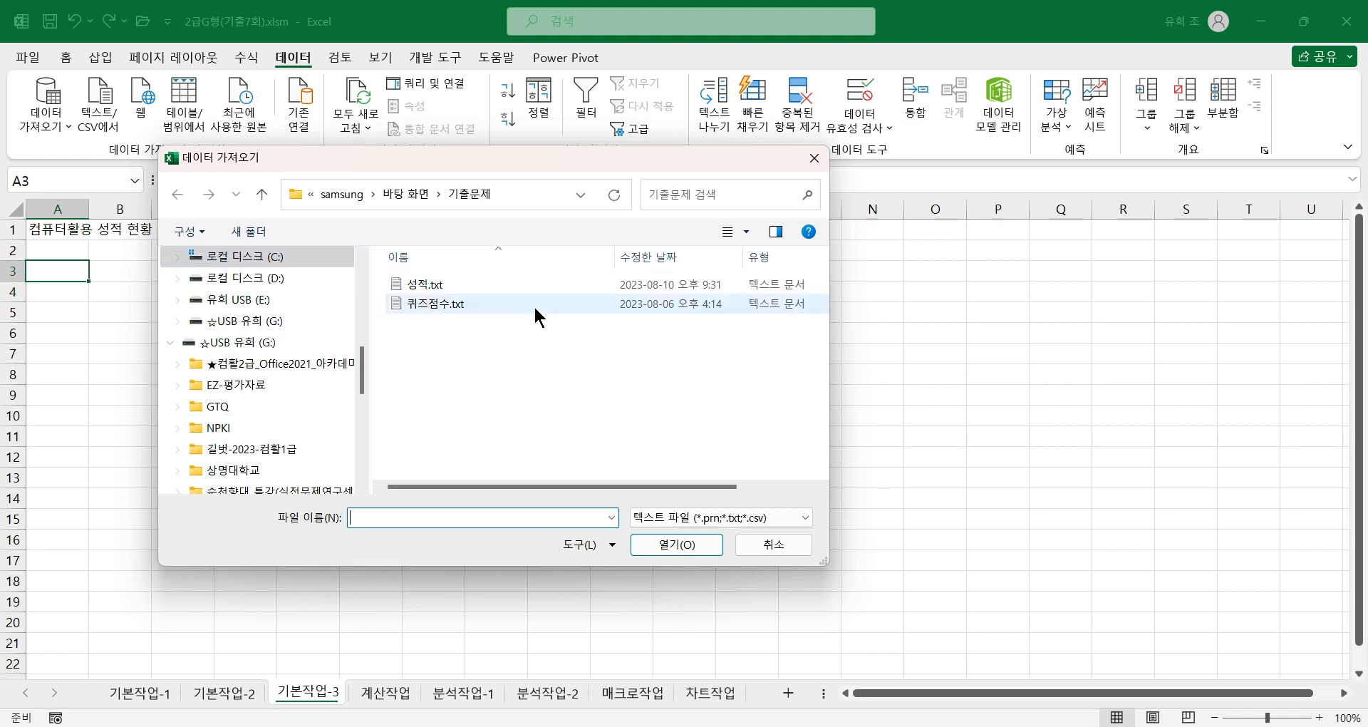
{"action": "double_click", "coordinate": [417, 286]}
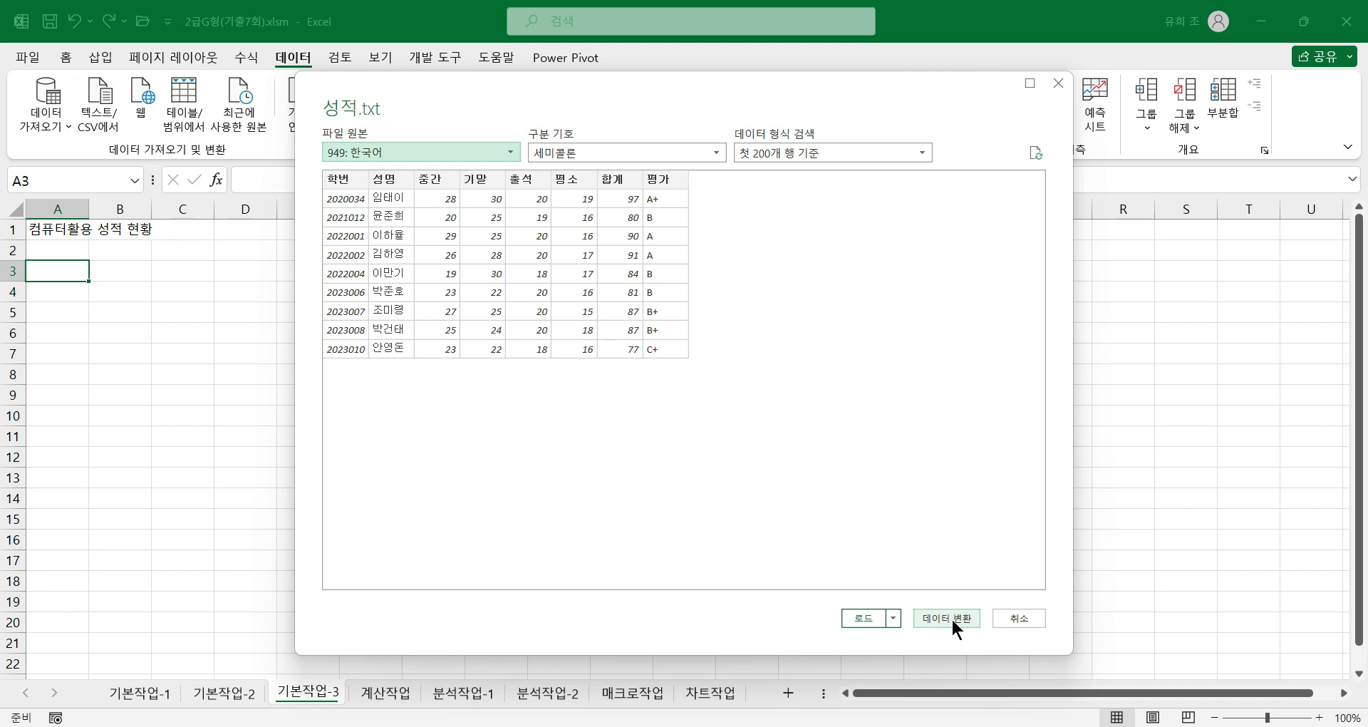
Load the 성적.txt data as a table into the existing worksheet at A3 and close the queries pane
{"action": "left_click", "coordinate": [891, 617]}
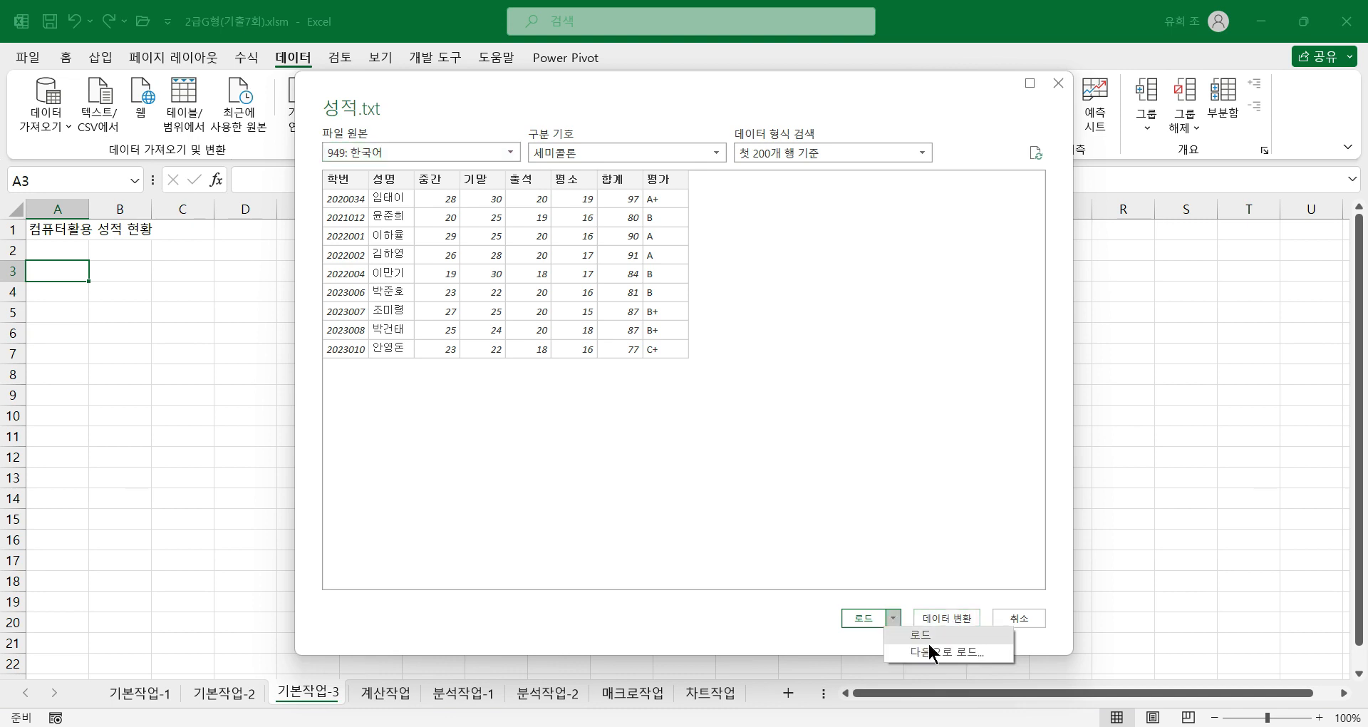
{"action": "left_click", "coordinate": [955, 654]}
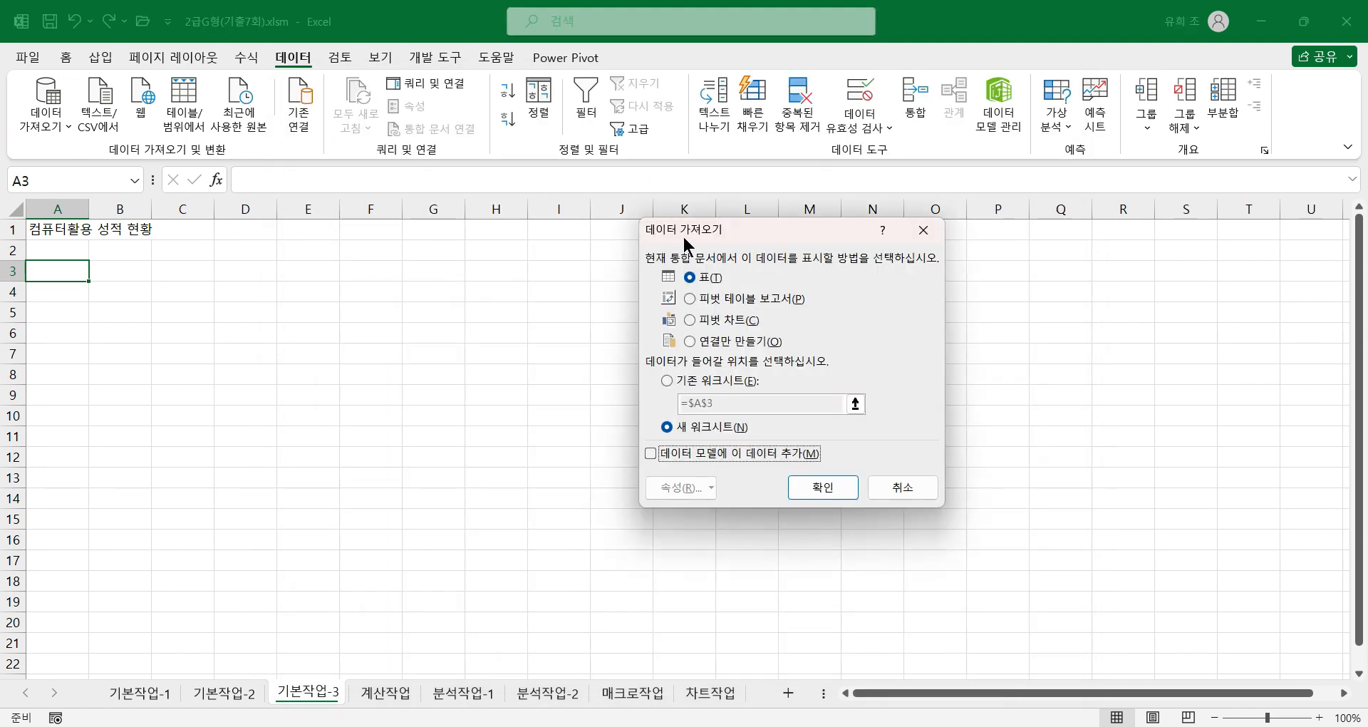
{"action": "left_click", "coordinate": [678, 384]}
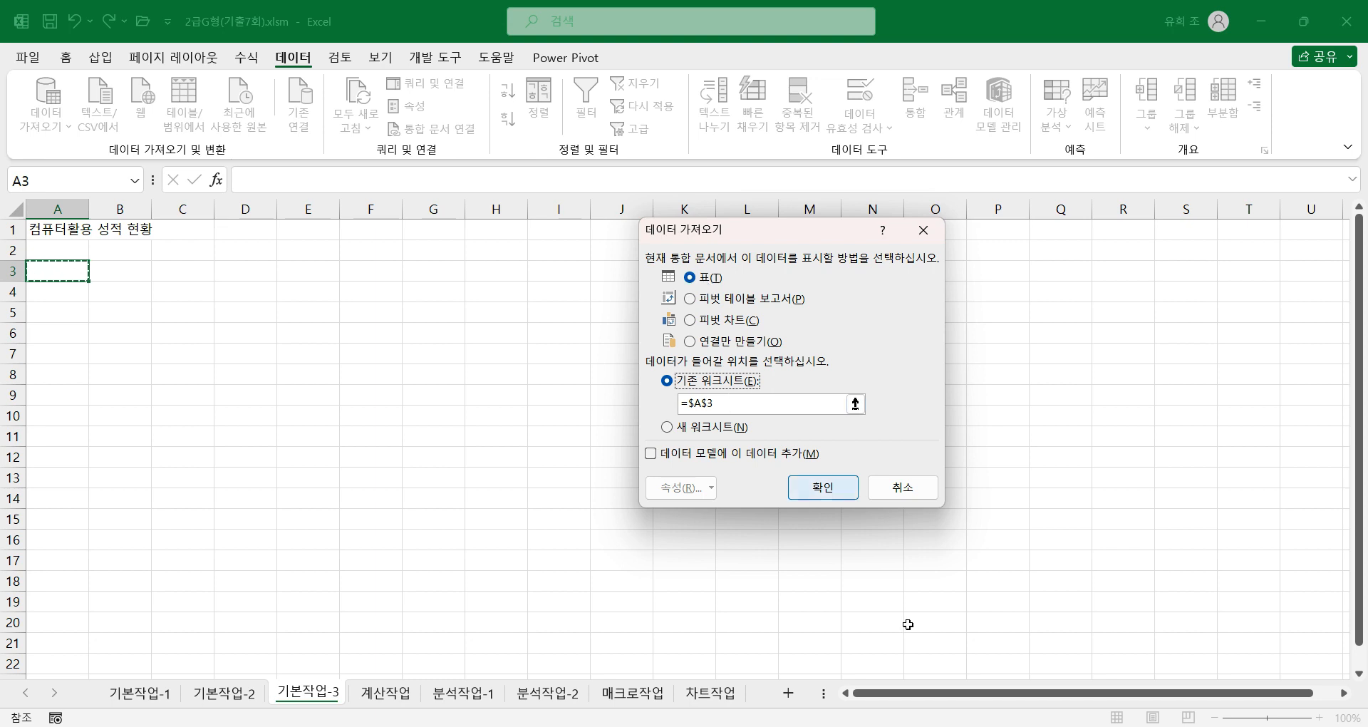
{"action": "left_click", "coordinate": [829, 488]}
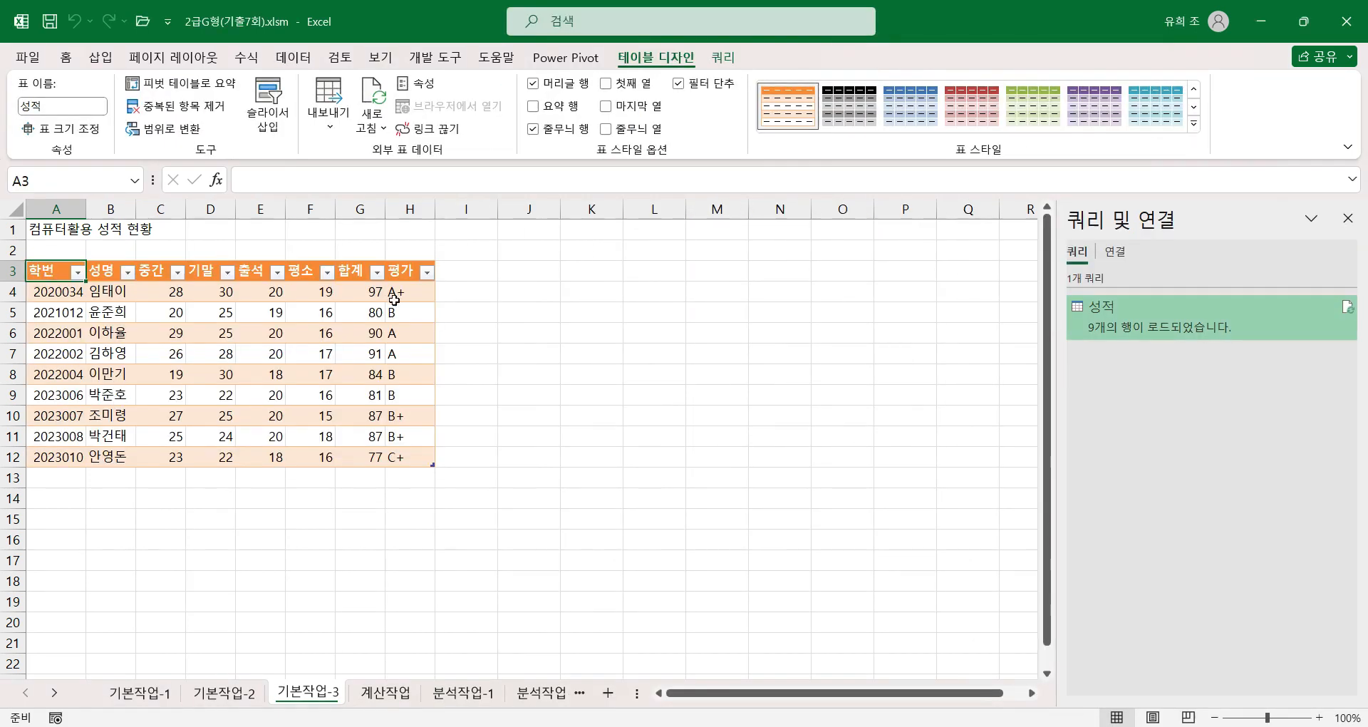
{"action": "left_click", "coordinate": [408, 461]}
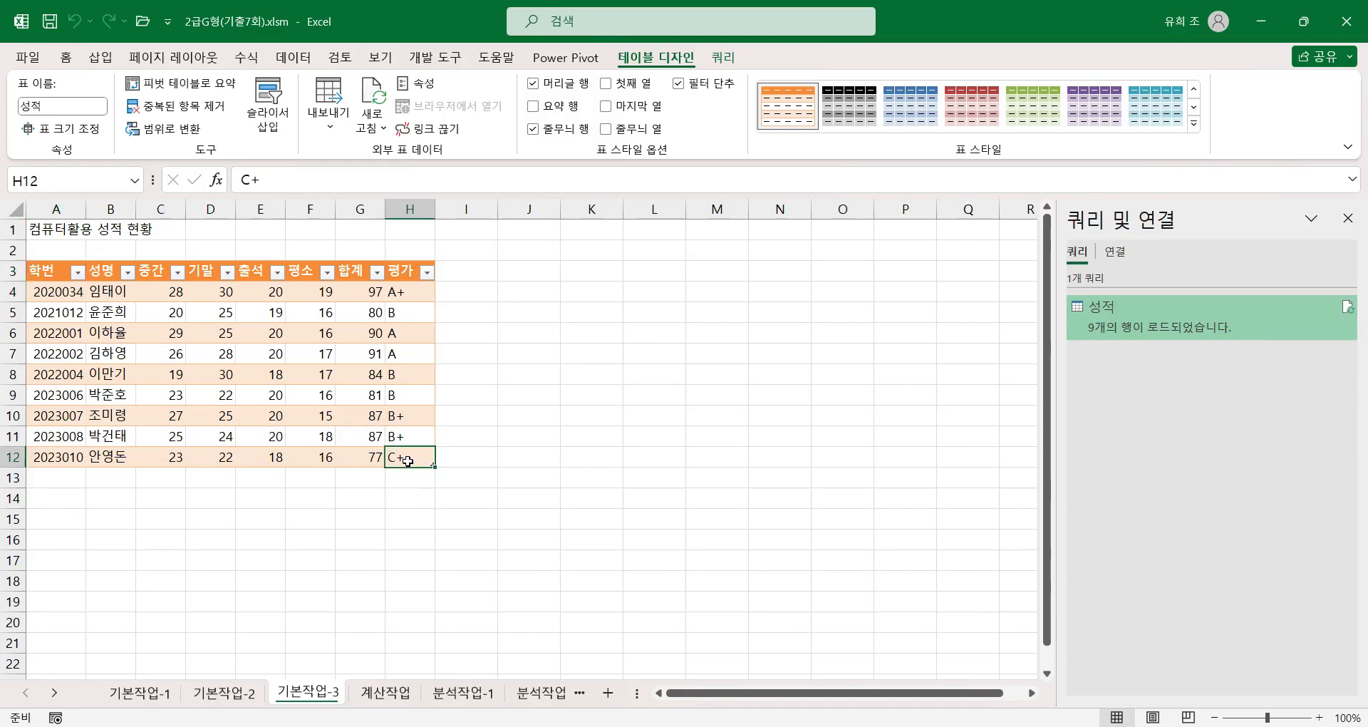
{"action": "left_click", "coordinate": [1348, 218]}
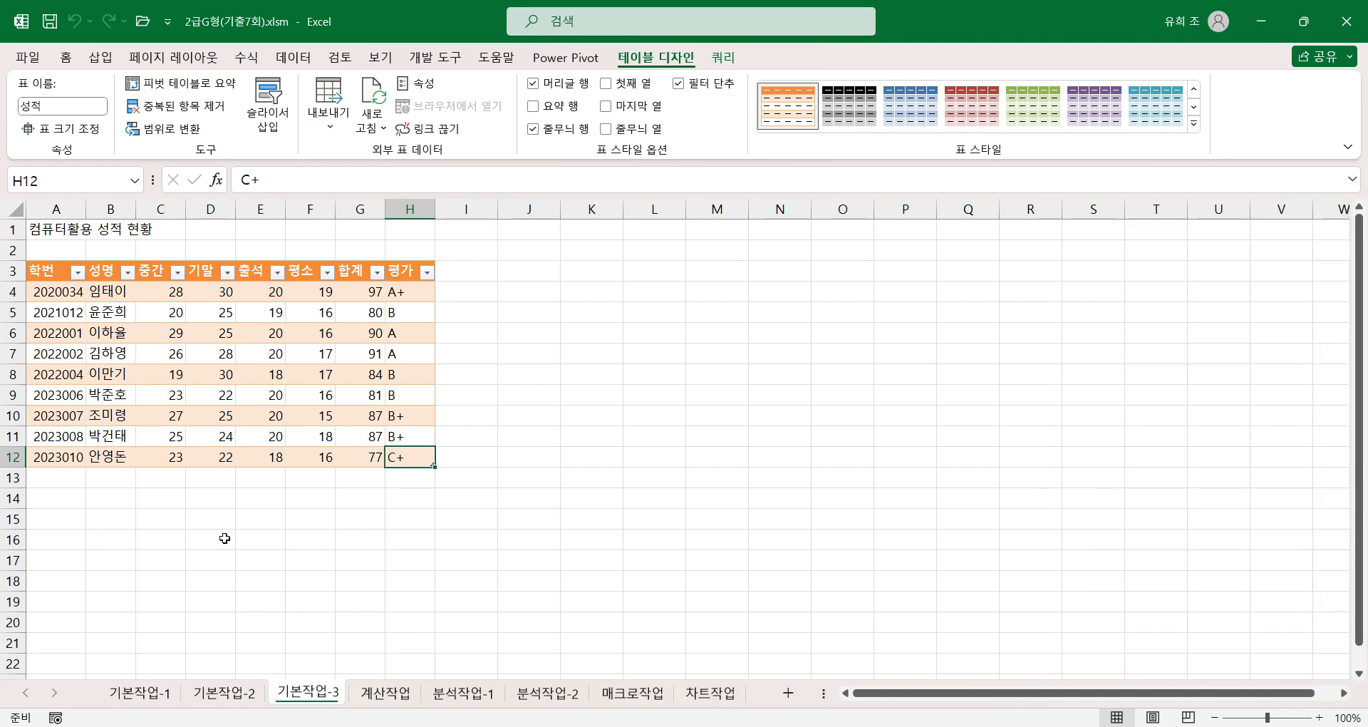
Open the 계산작업 sheet and examine the 부터 and 까지 score ranges with their grades in the 평가등급표 table
{"action": "left_click", "coordinate": [389, 693]}
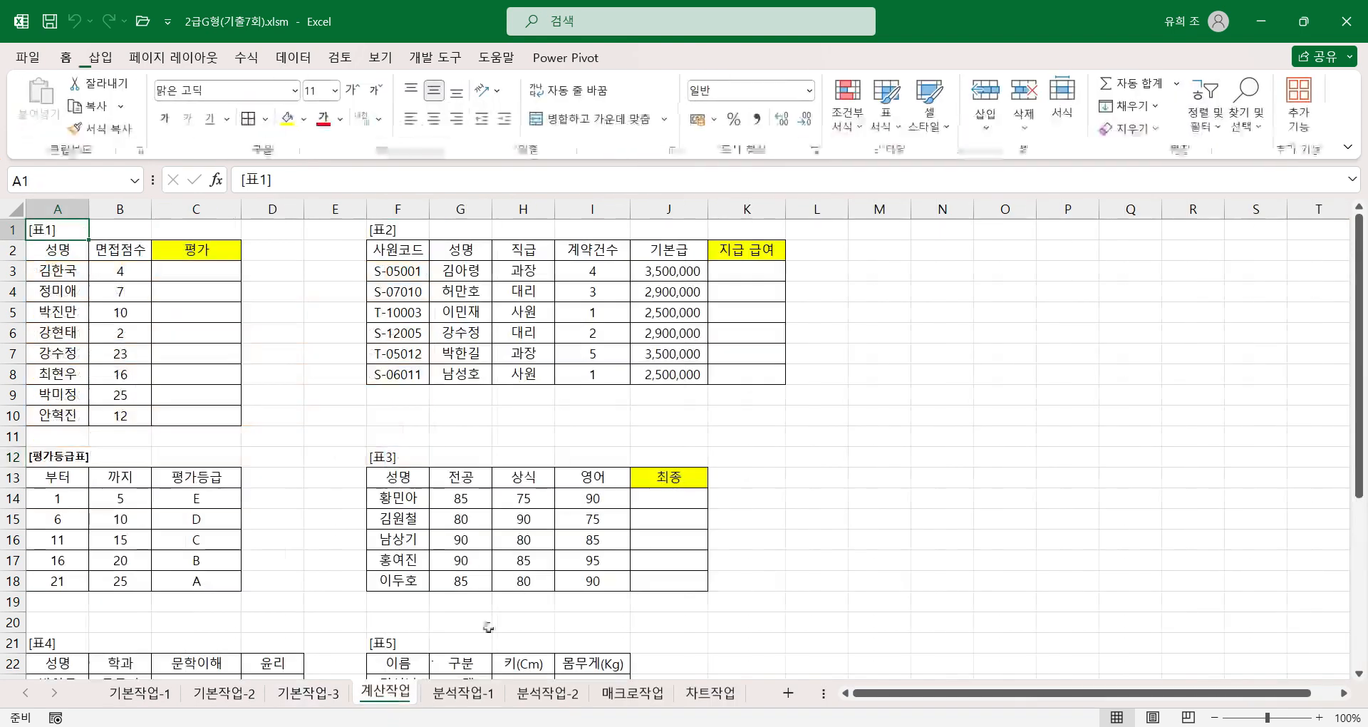
{"action": "left_click", "coordinate": [198, 275]}
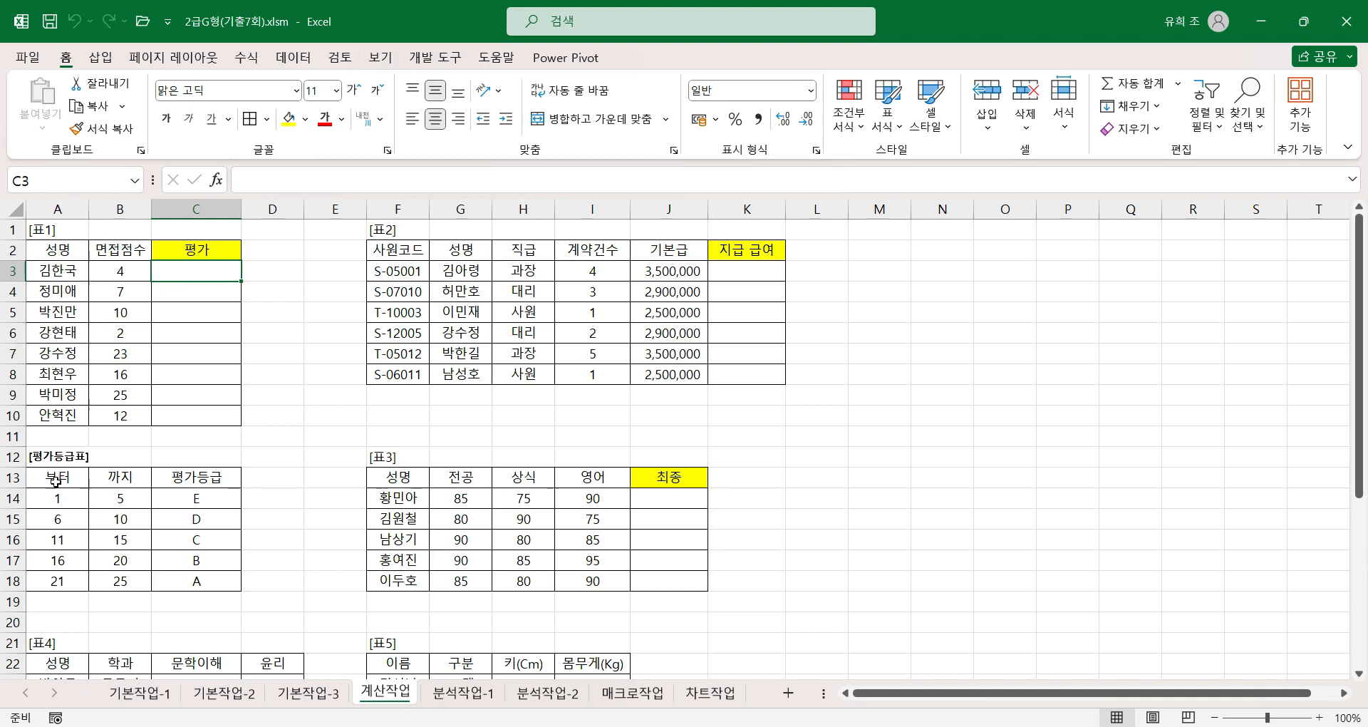
{"action": "left_click", "coordinate": [71, 497]}
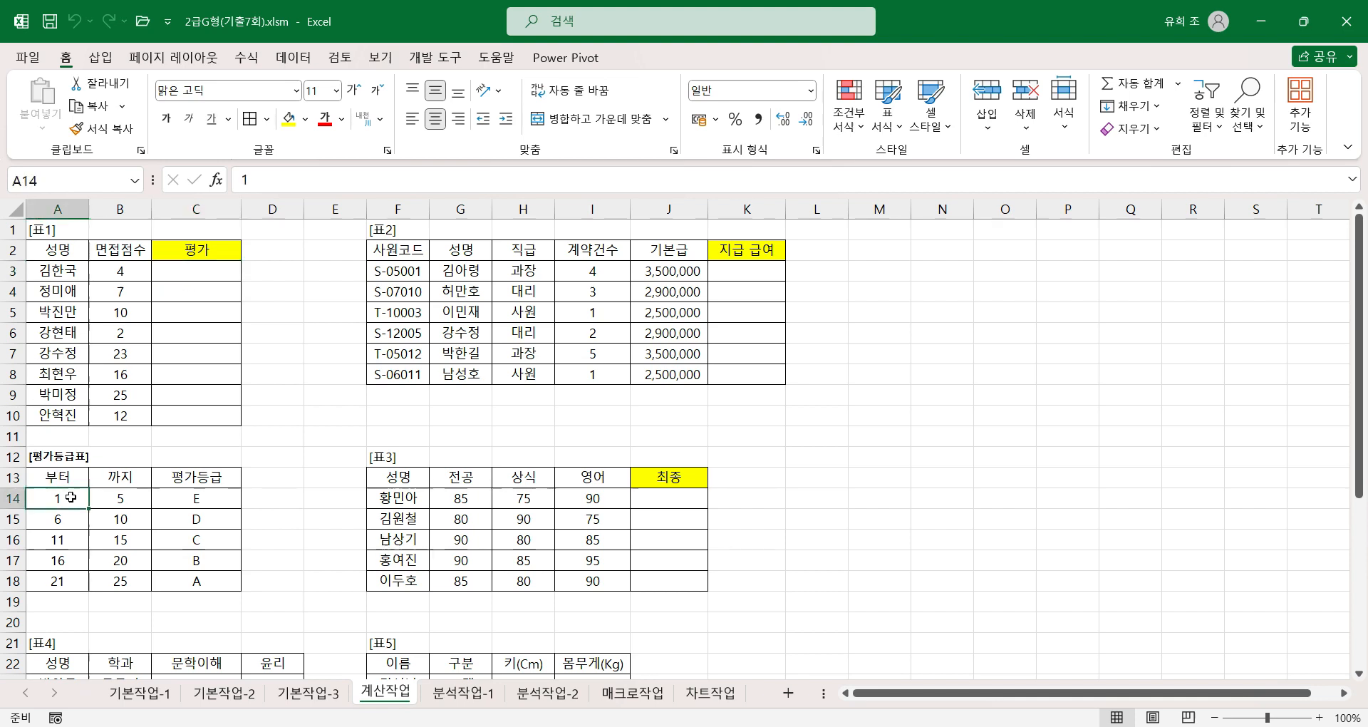
{"action": "left_click", "coordinate": [125, 498]}
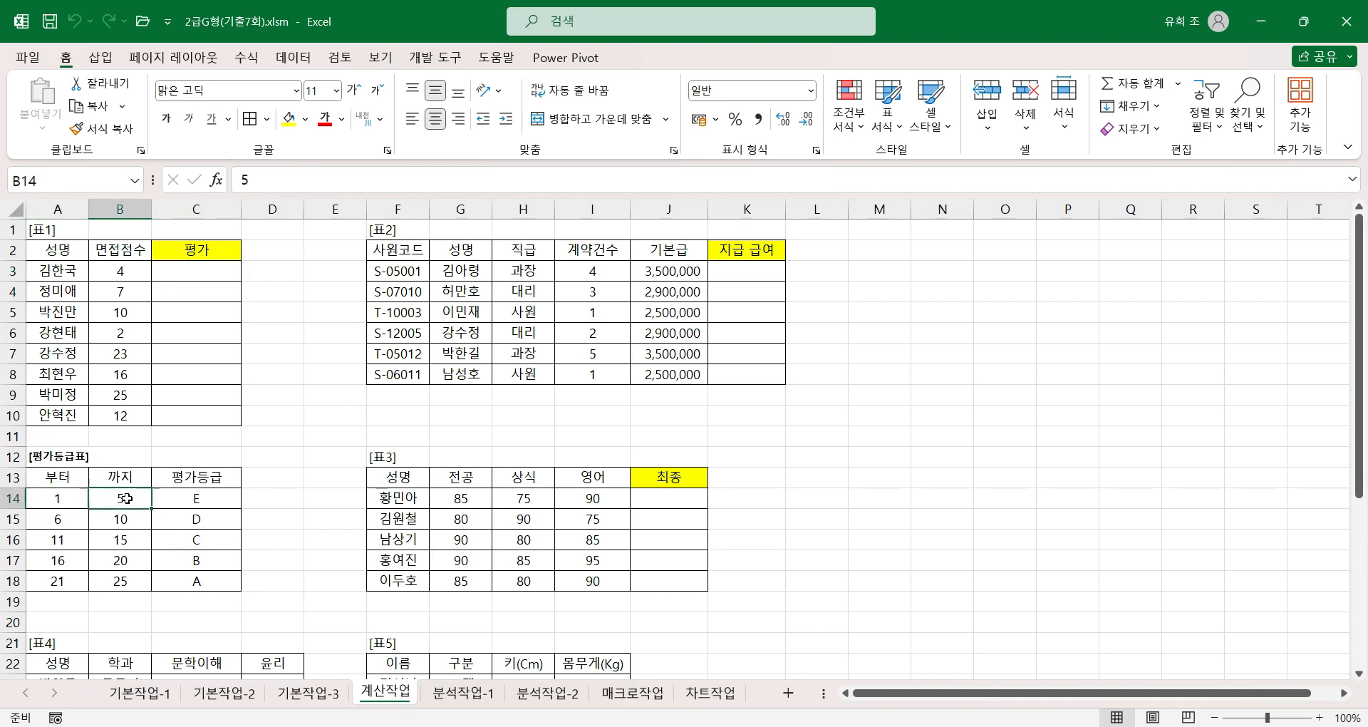
{"action": "left_click", "coordinate": [59, 499]}
{"action": "left_click", "coordinate": [127, 494]}
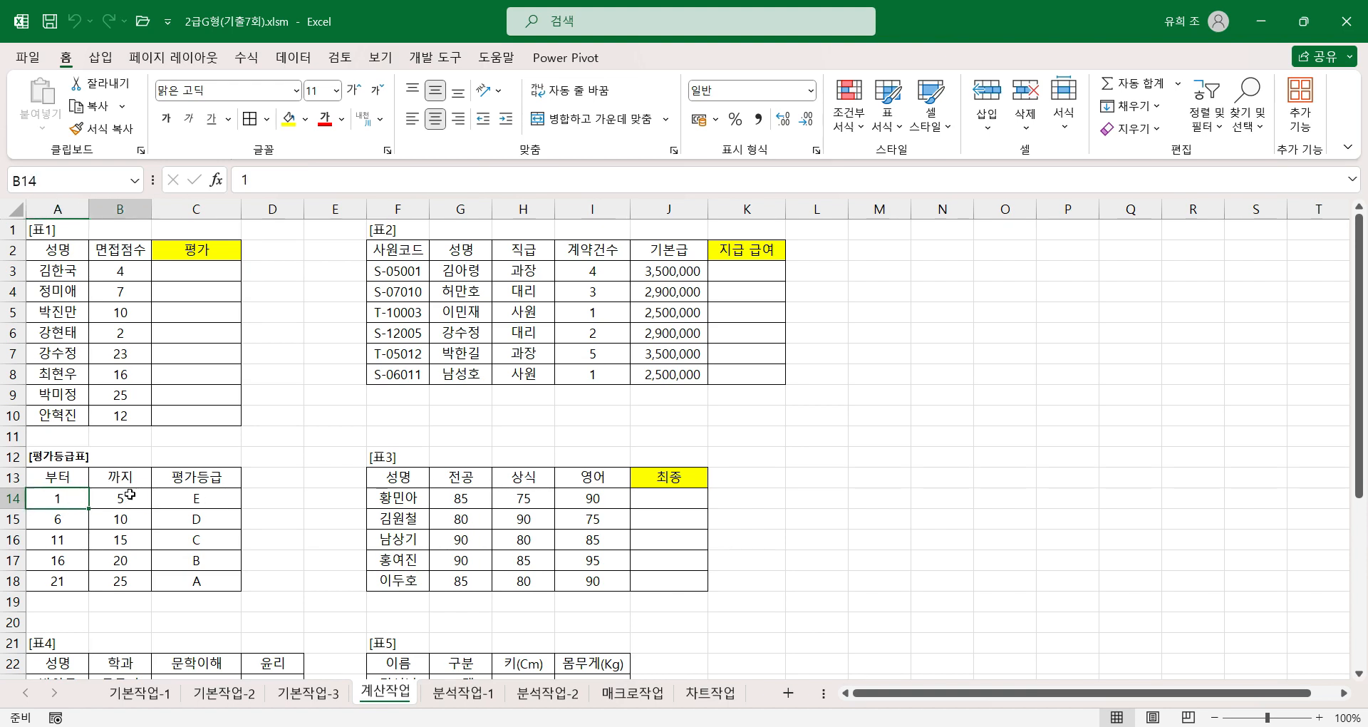
{"action": "left_click", "coordinate": [210, 493]}
{"action": "left_click", "coordinate": [52, 513]}
{"action": "left_click", "coordinate": [117, 516]}
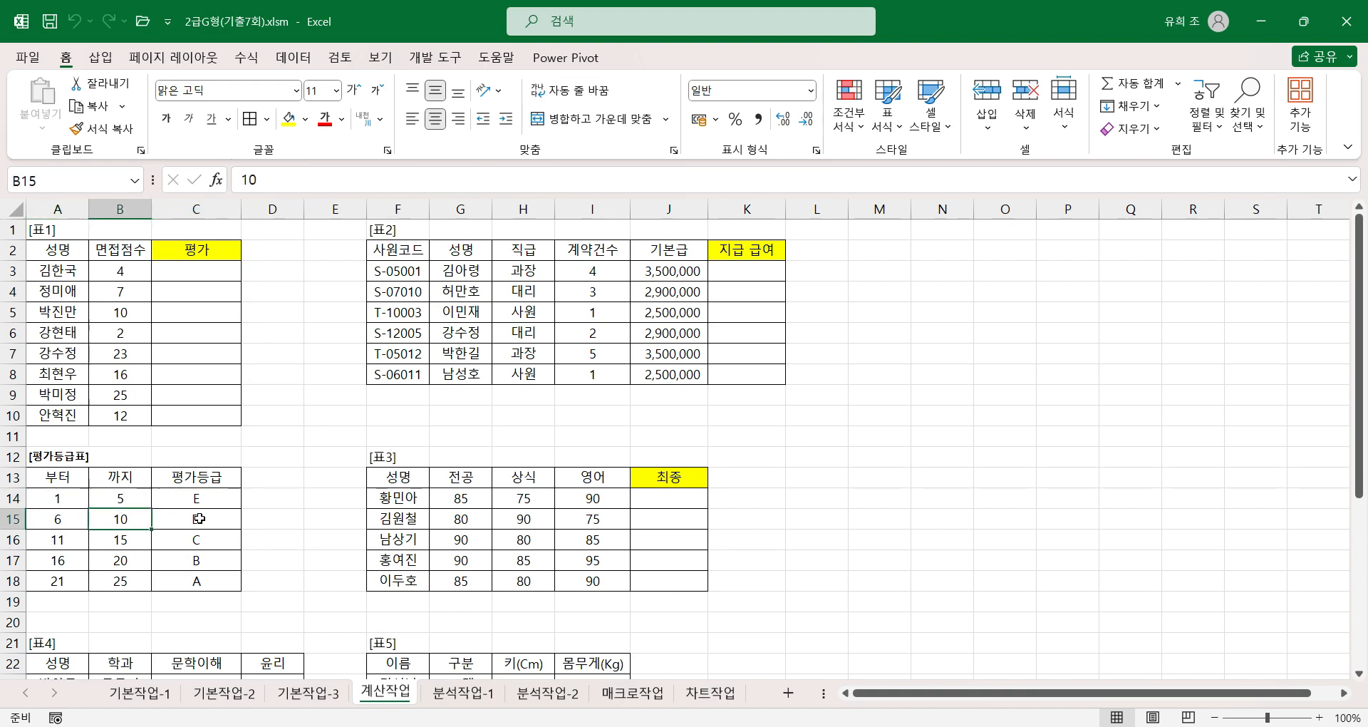
{"action": "left_click", "coordinate": [129, 541]}
{"action": "left_click", "coordinate": [80, 563]}
{"action": "left_click", "coordinate": [122, 565]}
{"action": "left_click", "coordinate": [51, 586]}
{"action": "left_click", "coordinate": [115, 579]}
{"action": "left_click", "coordinate": [196, 583]}
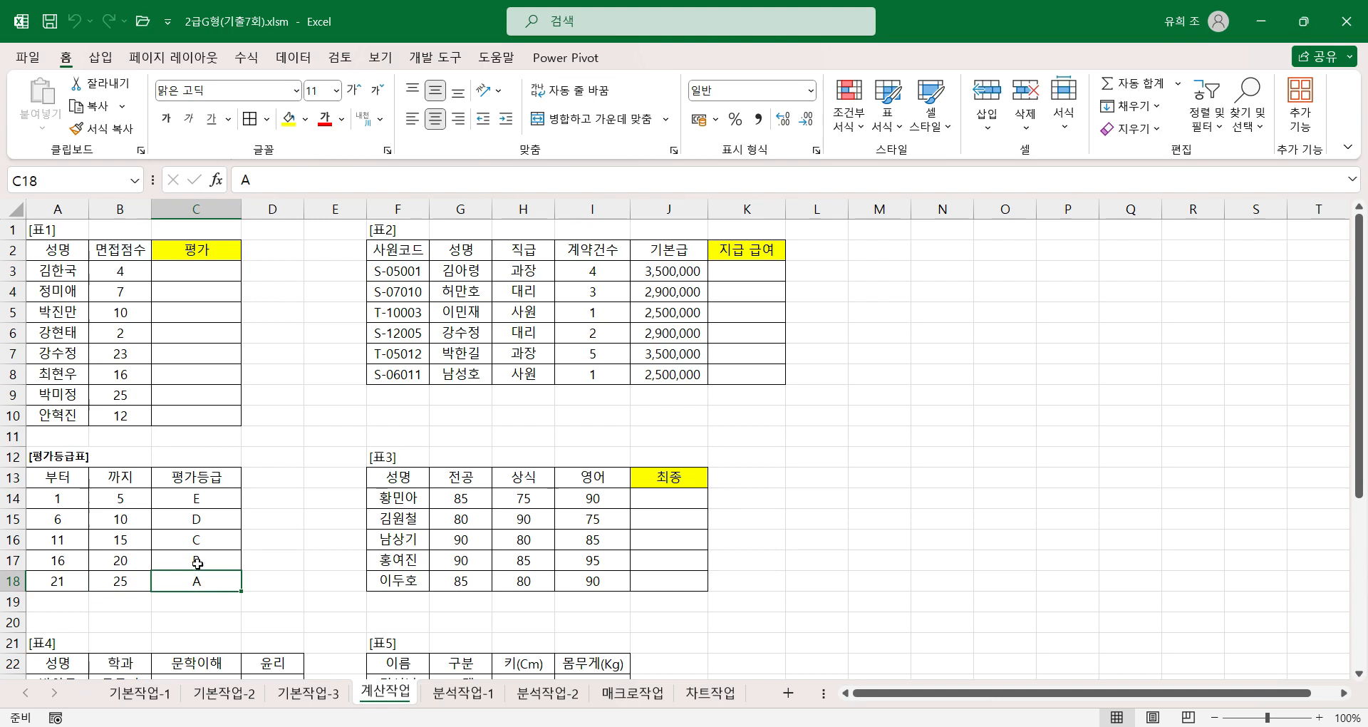
Compare the first 면접점수 in 표1 with the starting score and grade in the first row of 평가등급표
{"action": "left_click", "coordinate": [200, 501]}
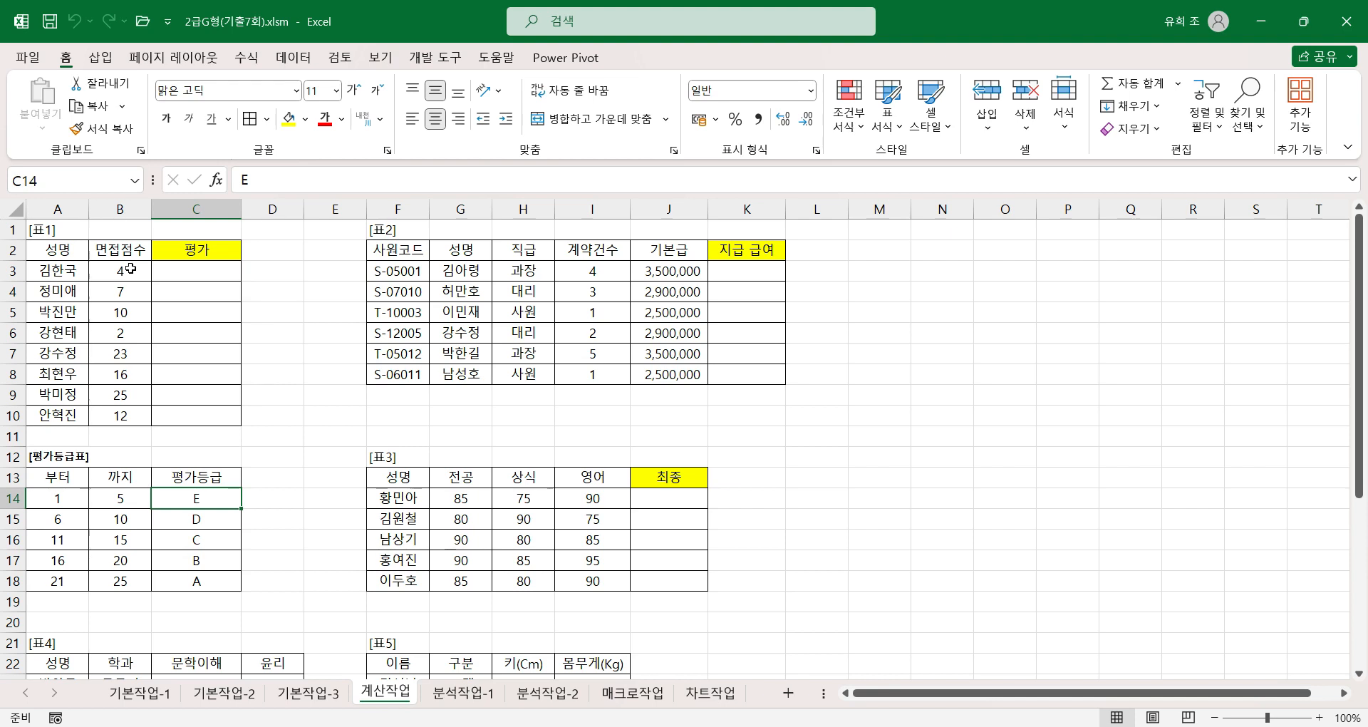
{"action": "left_click", "coordinate": [68, 504]}
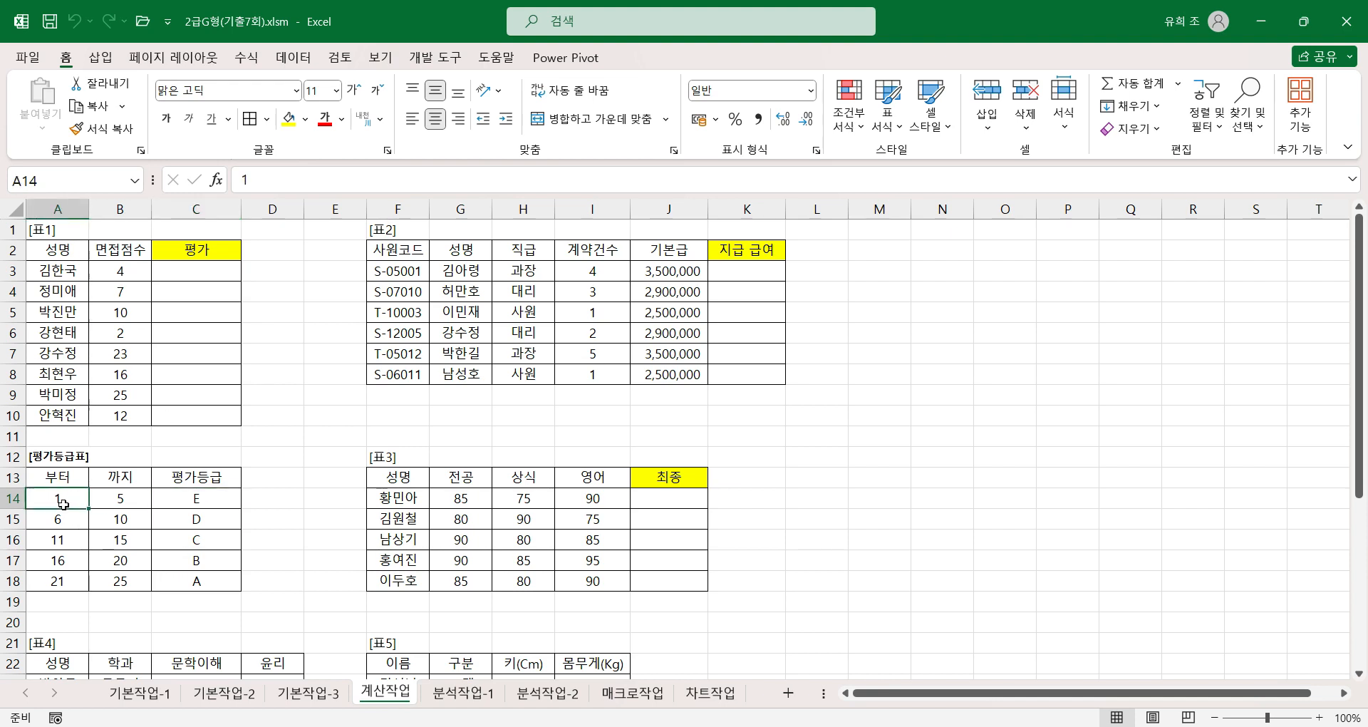
{"action": "left_click", "coordinate": [123, 269]}
{"action": "left_click", "coordinate": [205, 504]}
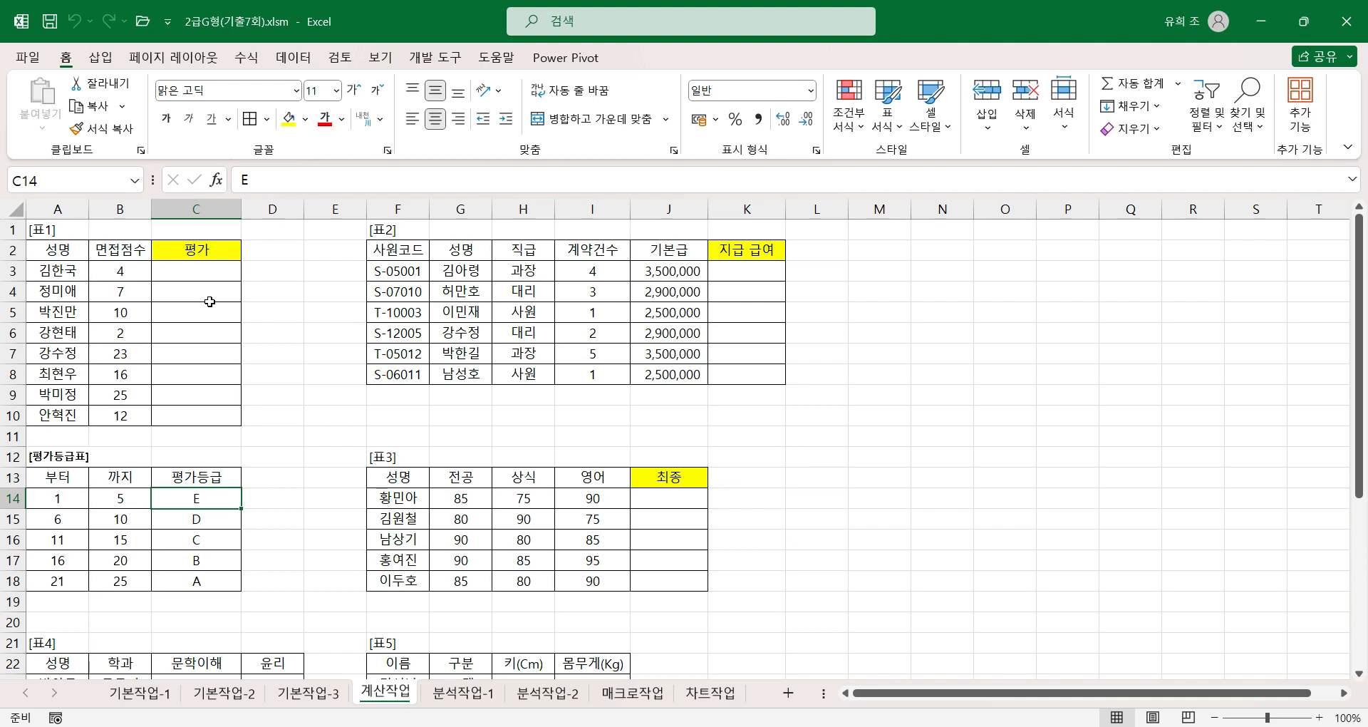
{"action": "left_click", "coordinate": [135, 270]}
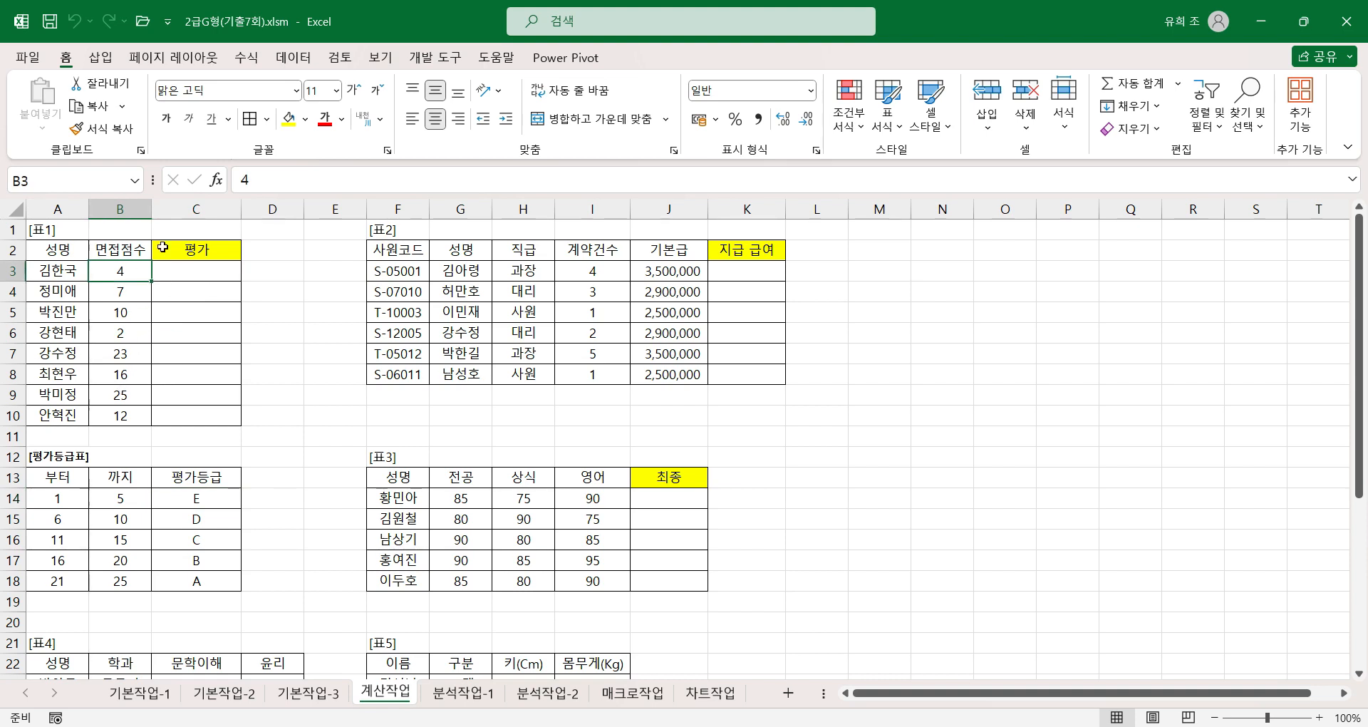
Start a VLOOKUP formula in cell C3 of the 평가 column and open its function arguments clear of the lookup tables
{"action": "left_click", "coordinate": [206, 275]}
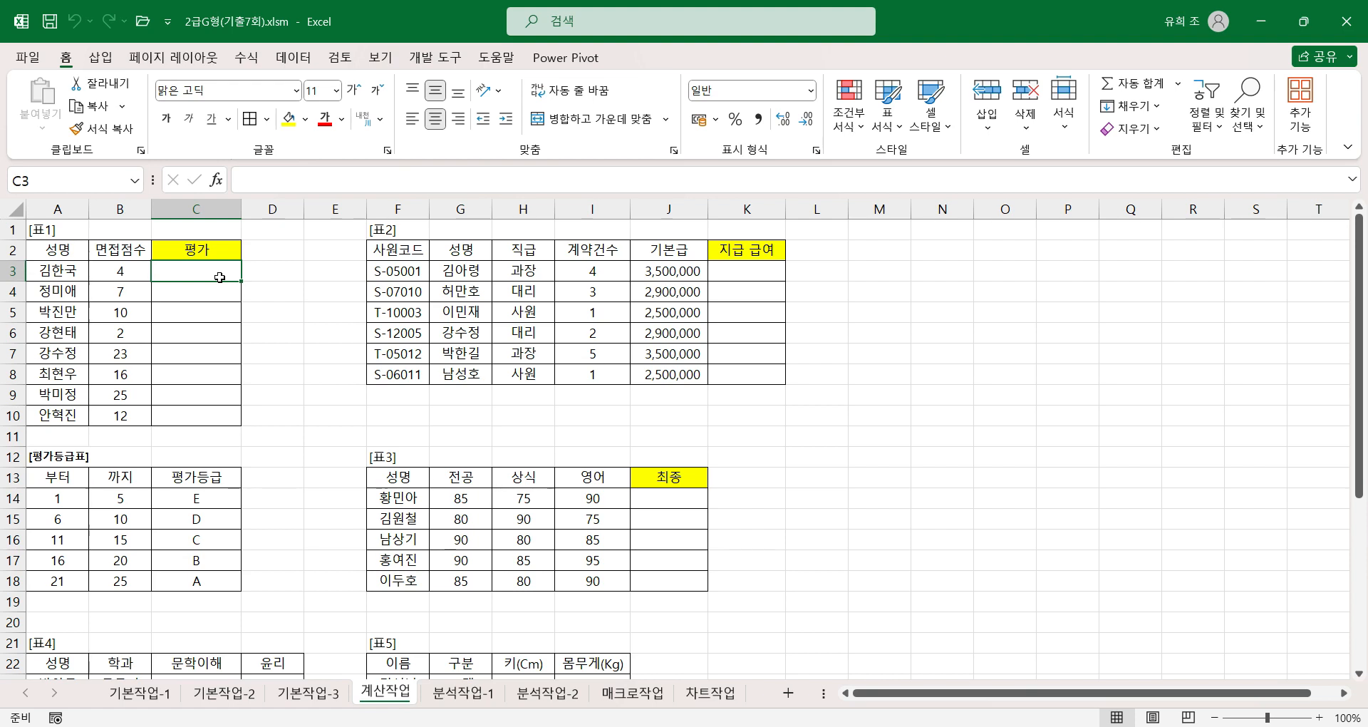
{"action": "type", "text": "="}
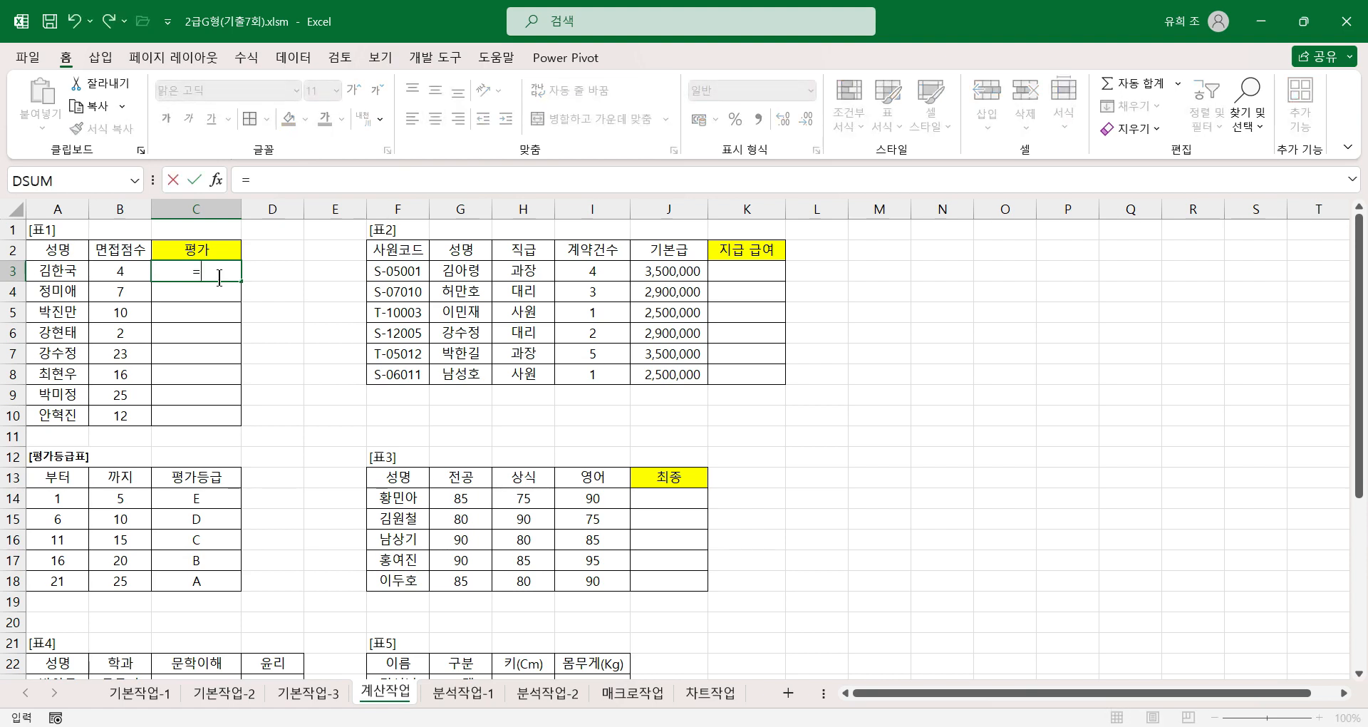
{"action": "type", "text": "ㅍ"}
{"action": "key", "text": "BackSpace"}
{"action": "type", "text": "v;"}
{"action": "key", "text": "BackSpace"}
{"action": "type", "text": "l"}
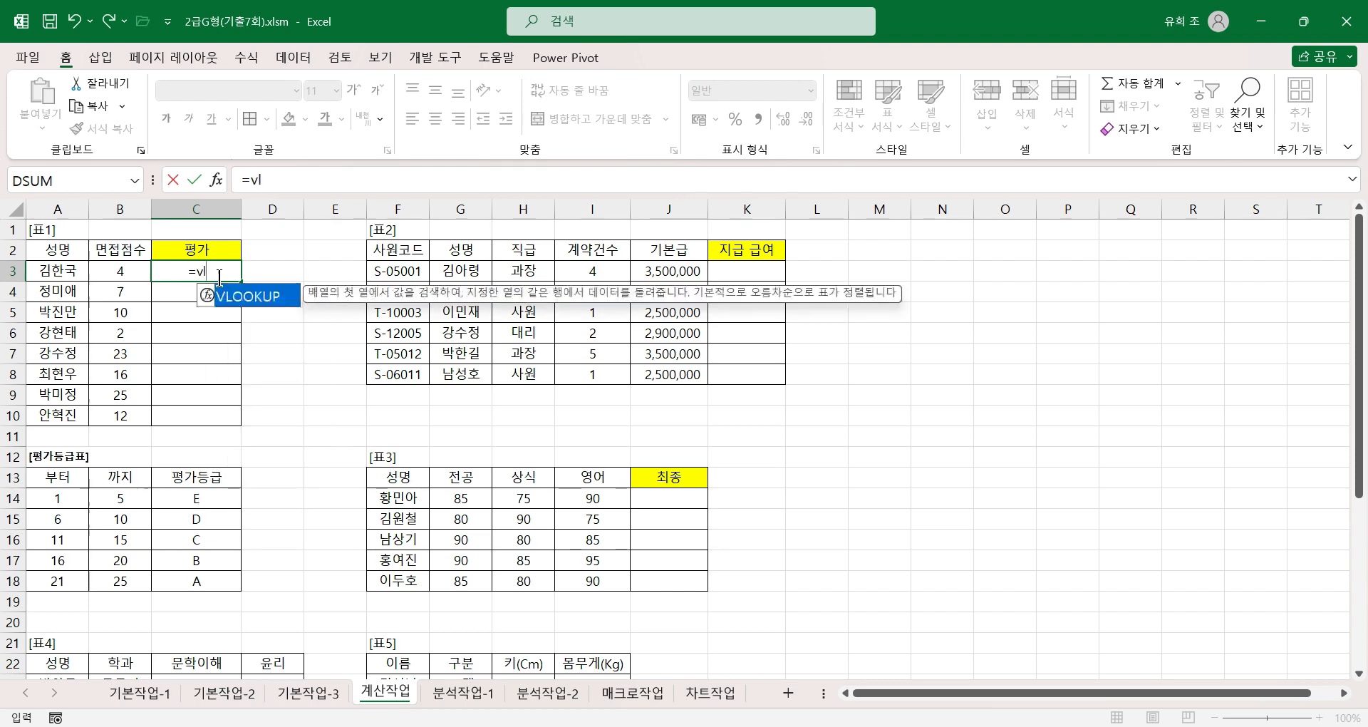
{"action": "type", "text": "ookup"}
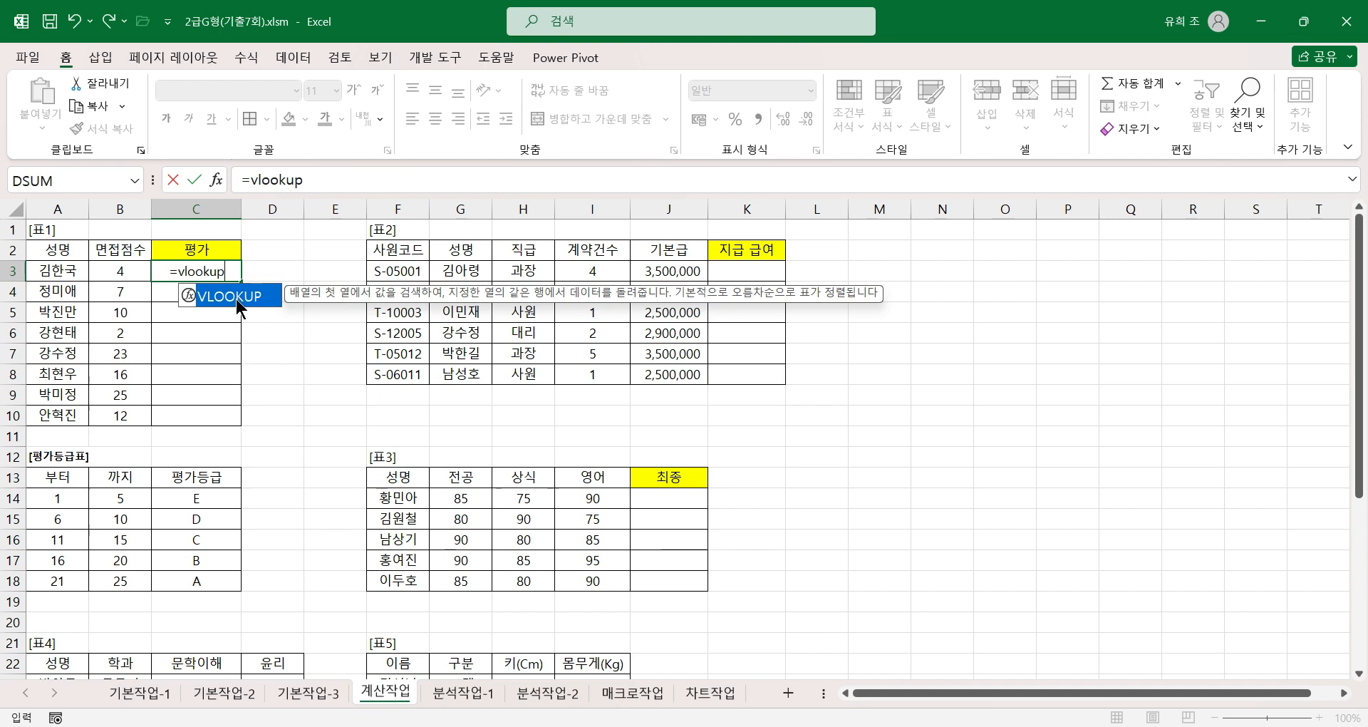
{"action": "double_click", "coordinate": [234, 302]}
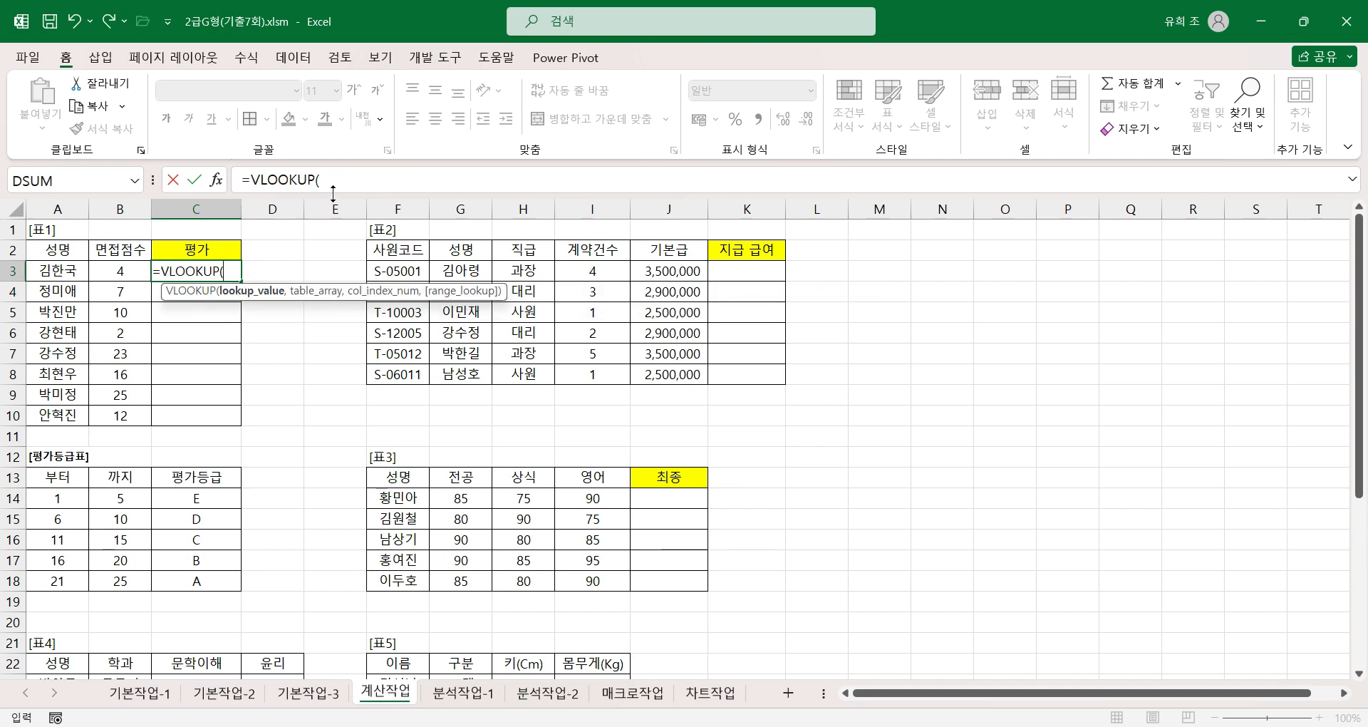
{"action": "left_click", "coordinate": [214, 184]}
{"action": "left_click_drag", "start_coordinate": [563, 195], "coordinate": [329, 209]}
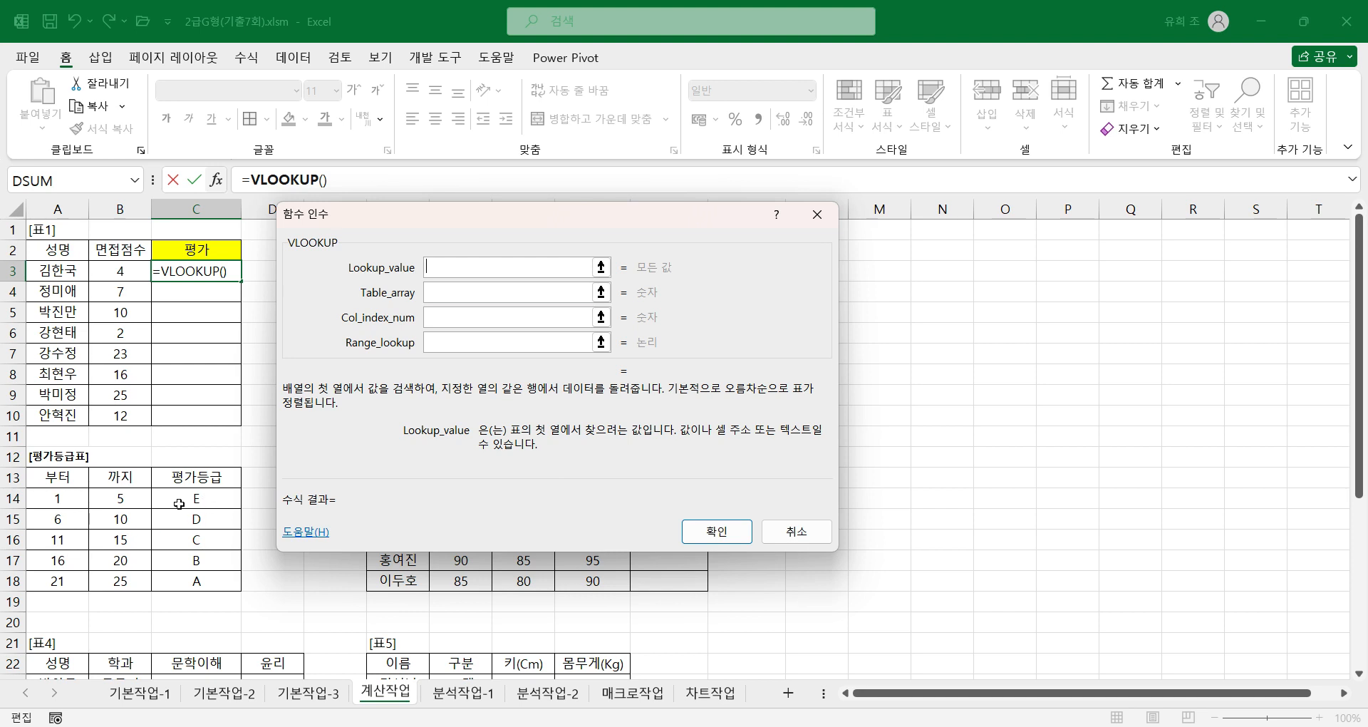
Set the VLOOKUP lookup value to B3 and the table array to the absolute range $A$14:$C$18
{"action": "left_click", "coordinate": [438, 293]}
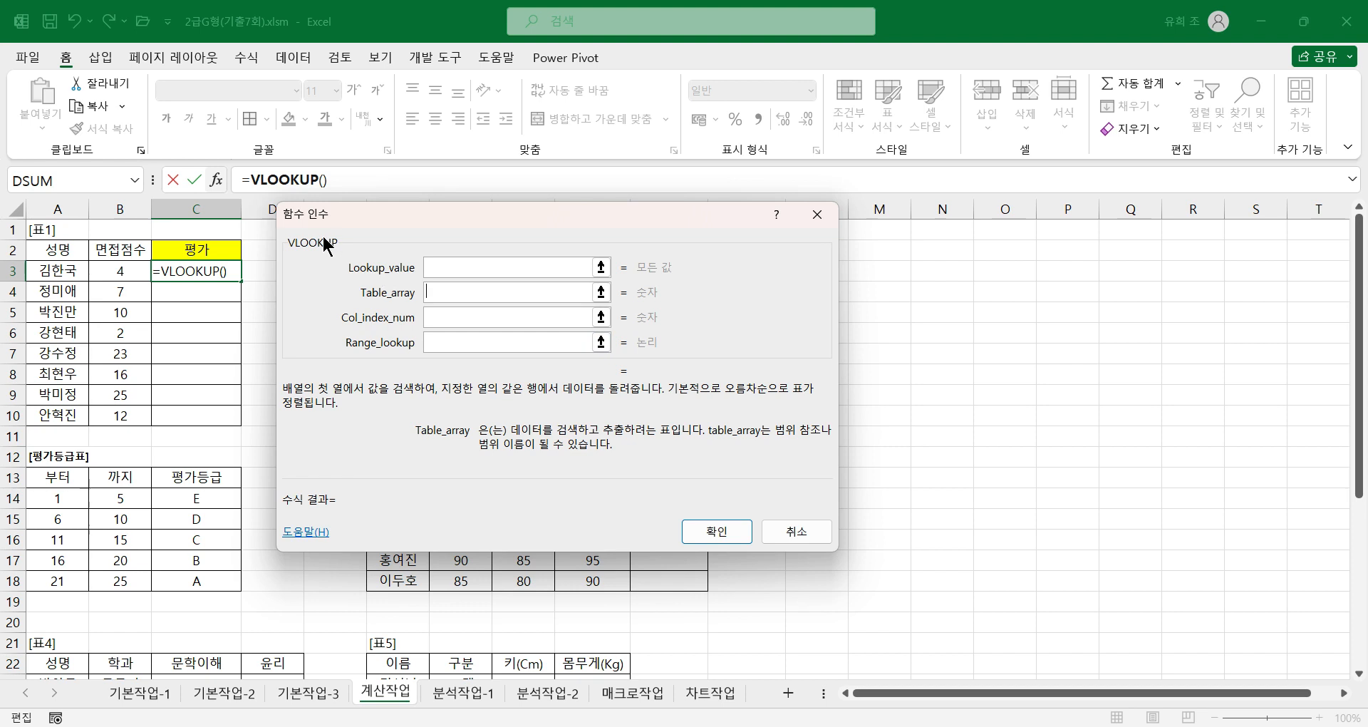
{"action": "left_click", "coordinate": [461, 268]}
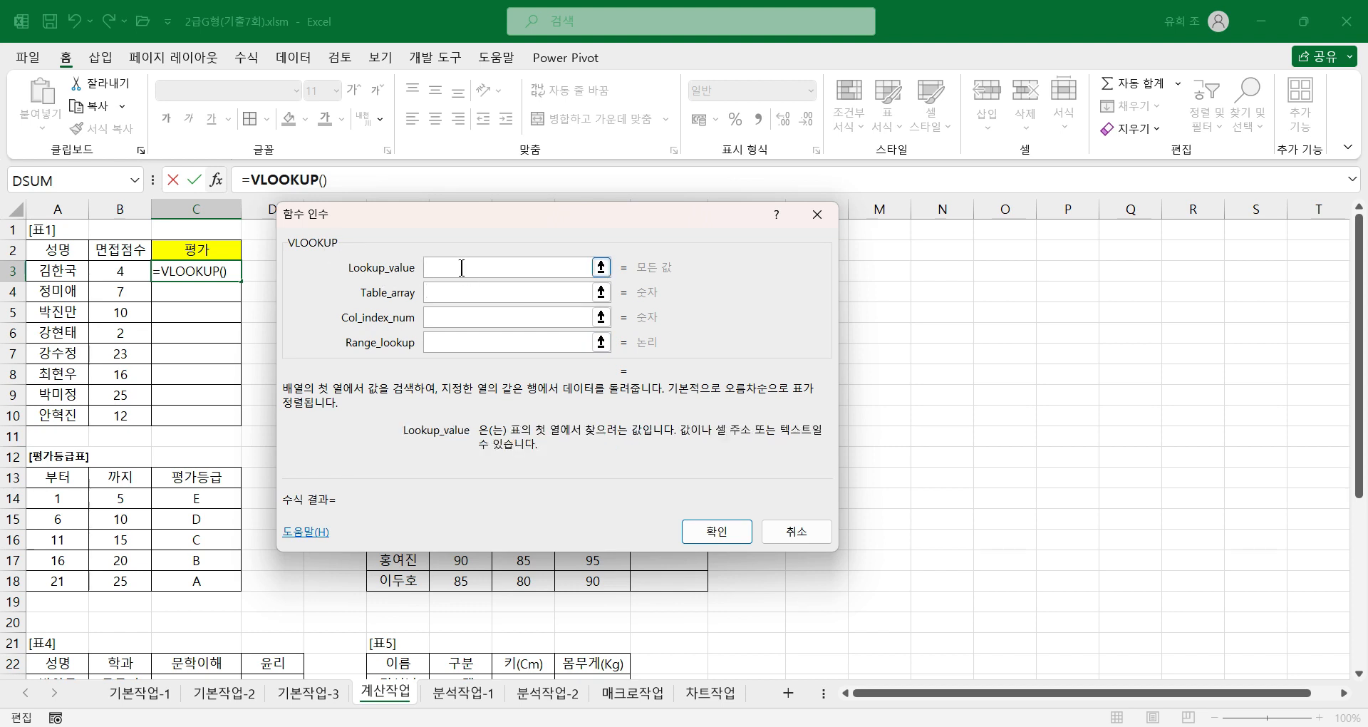
{"action": "left_click", "coordinate": [136, 272]}
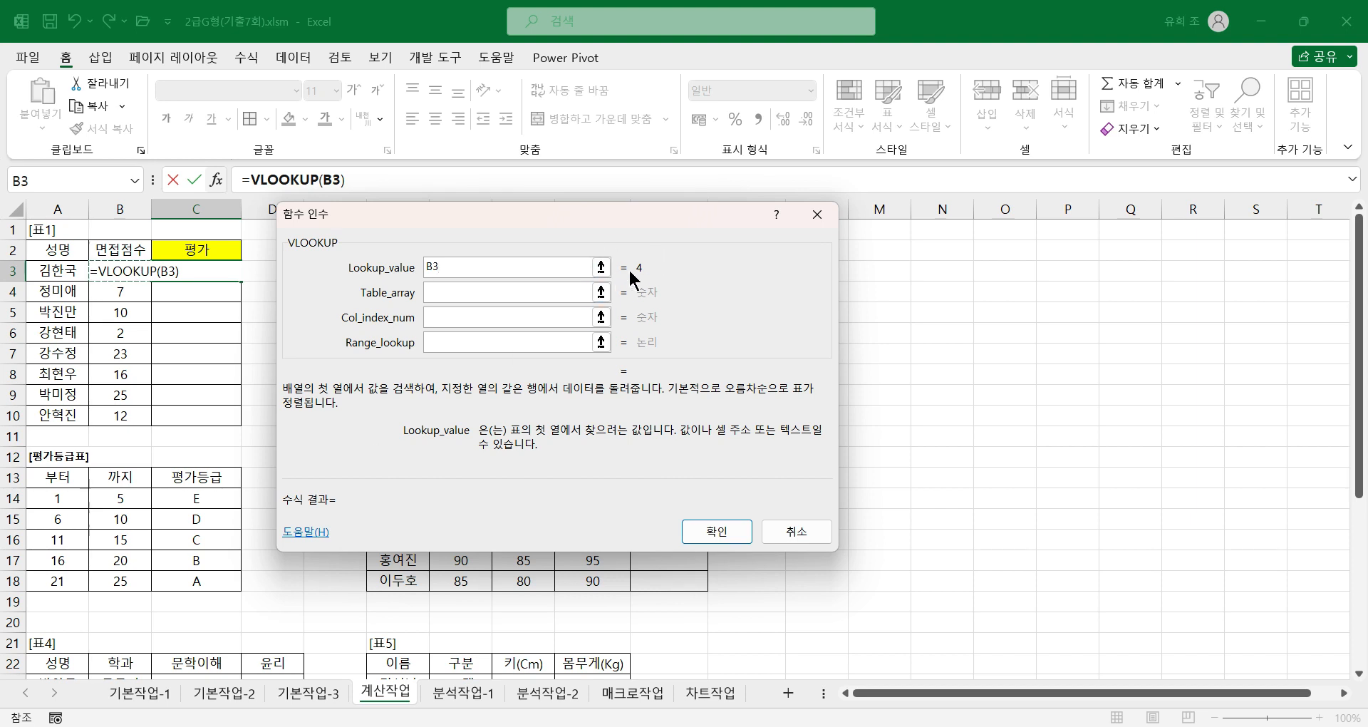
{"action": "left_click", "coordinate": [452, 298]}
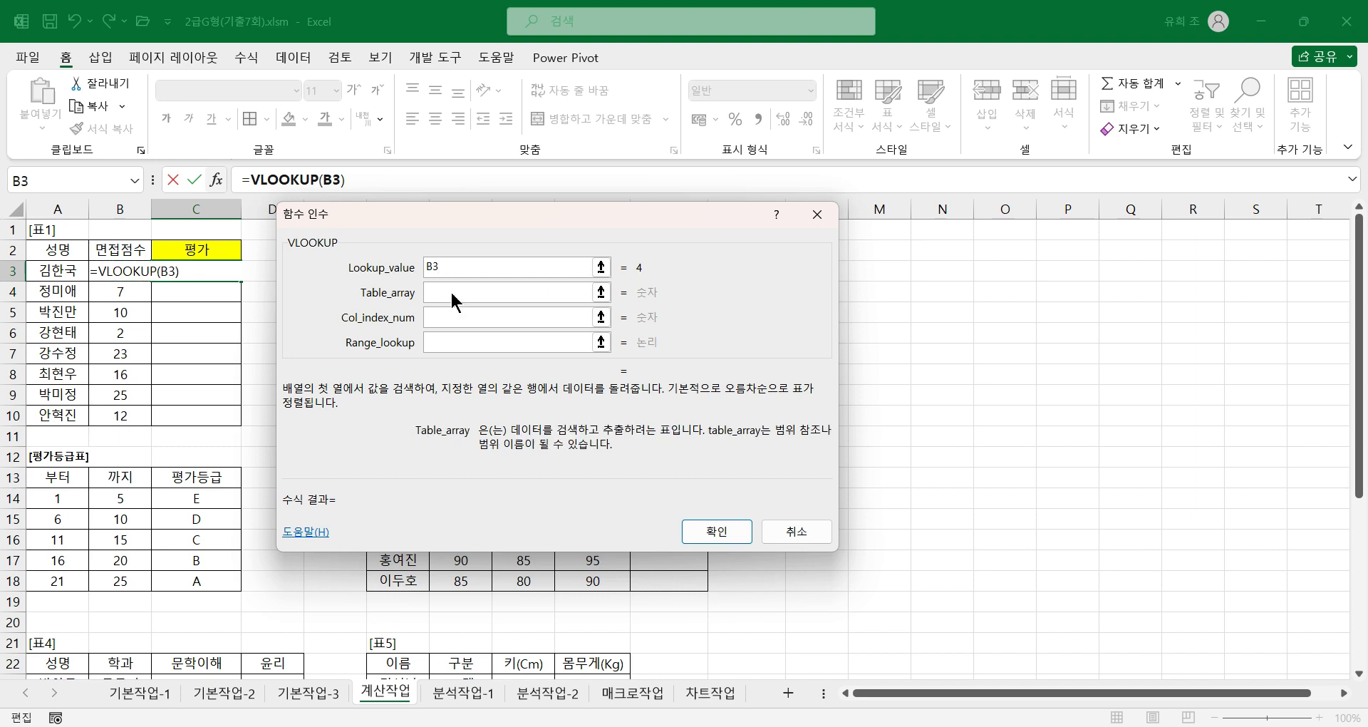
{"action": "left_click", "coordinate": [70, 497]}
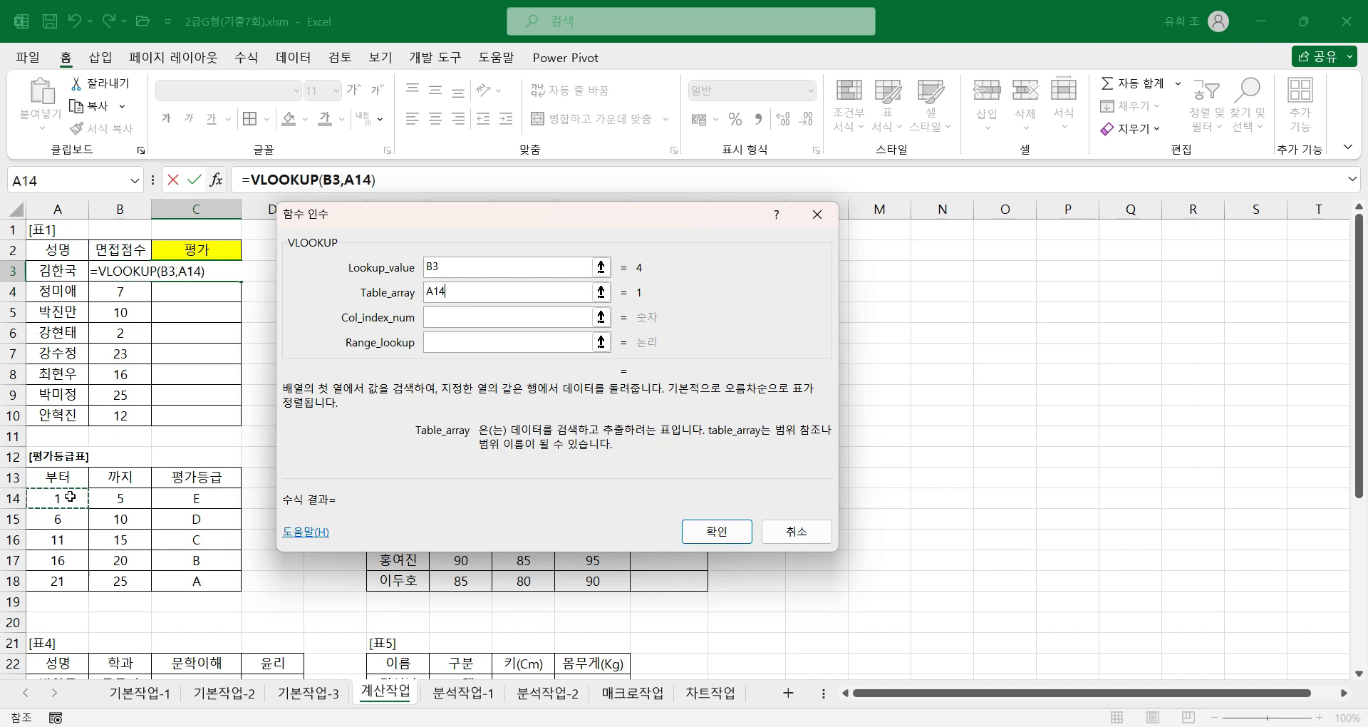
{"action": "left_click_drag", "start_coordinate": [70, 497], "coordinate": [230, 572]}
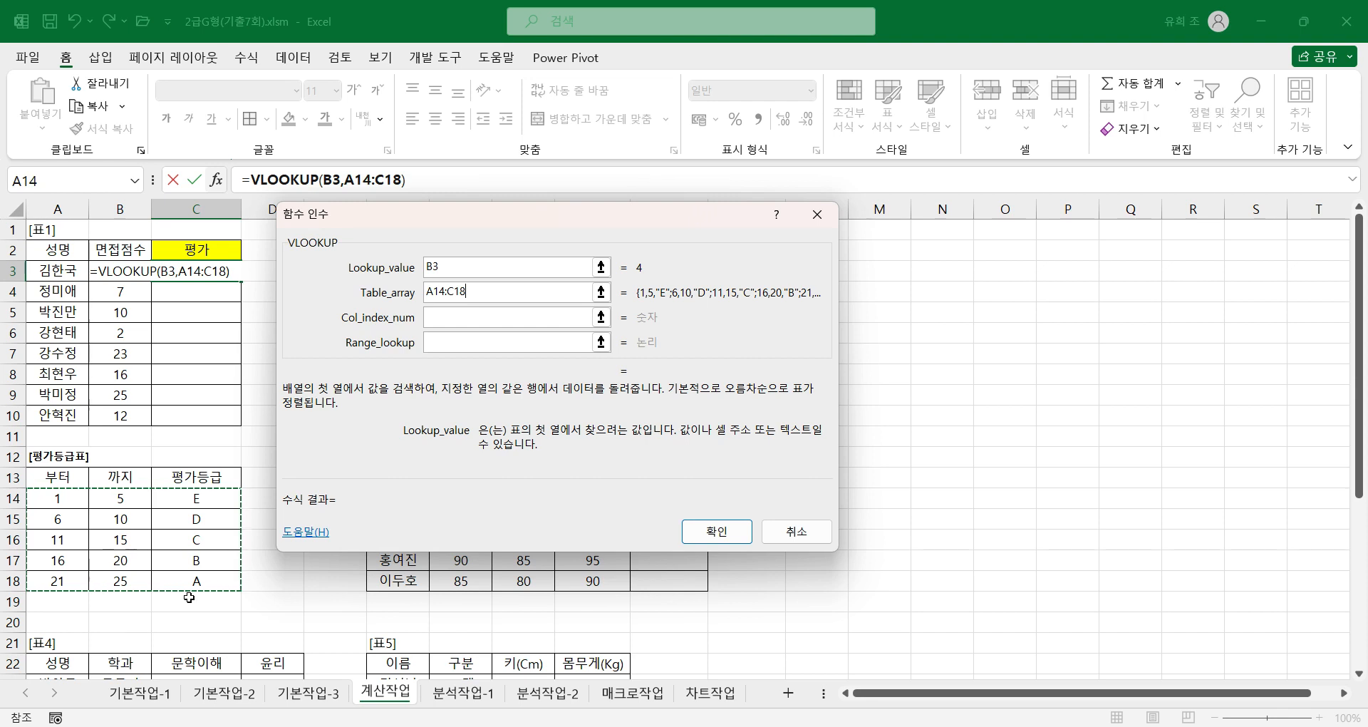
{"action": "key", "text": "F4"}
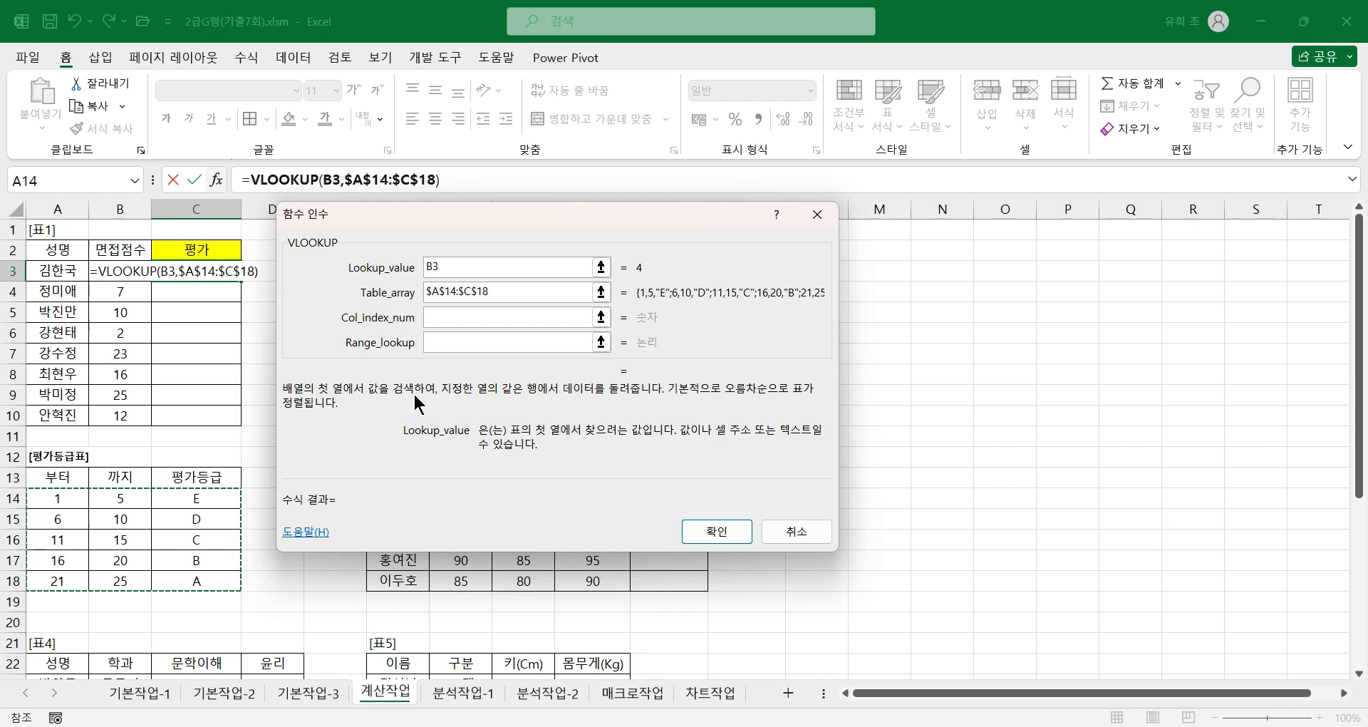
Set the VLOOKUP column index to 3, leave Range_lookup empty and accept the function
{"action": "left_click", "coordinate": [451, 317]}
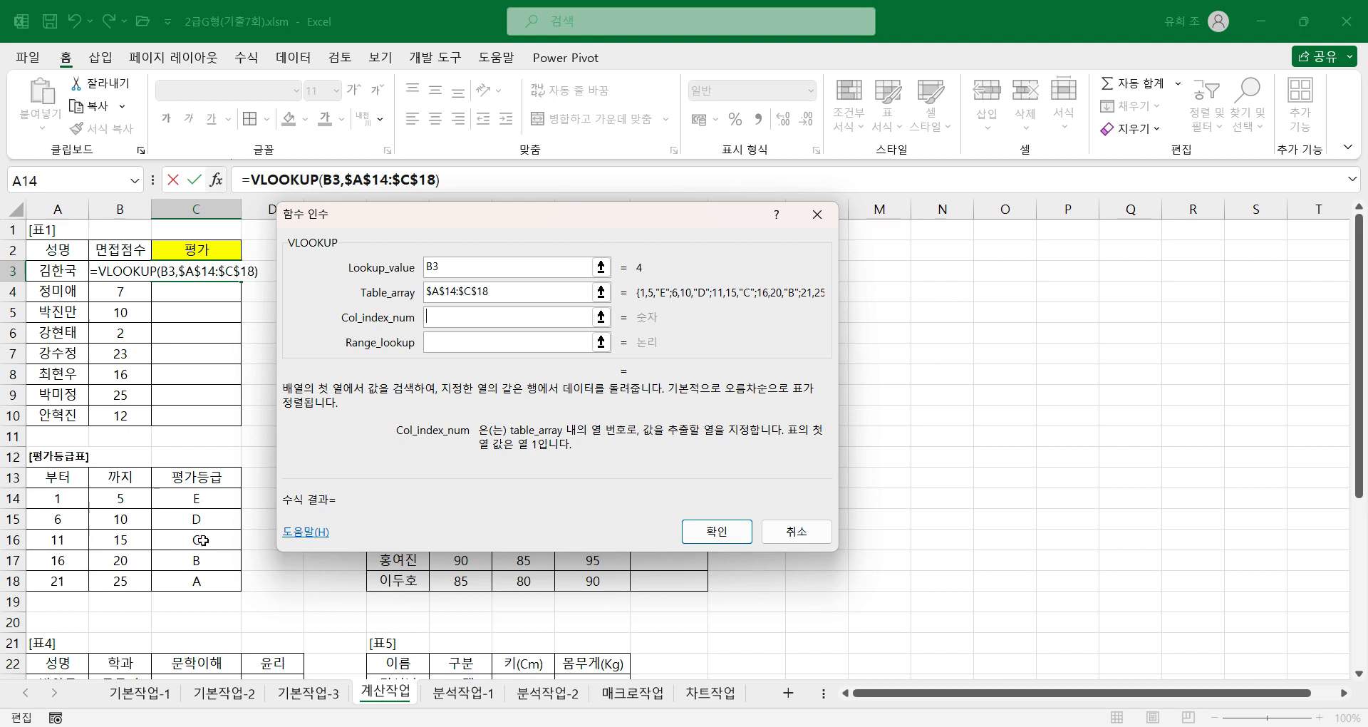
{"action": "left_click", "coordinate": [464, 324]}
{"action": "type", "text": "3"}
{"action": "left_click", "coordinate": [467, 342]}
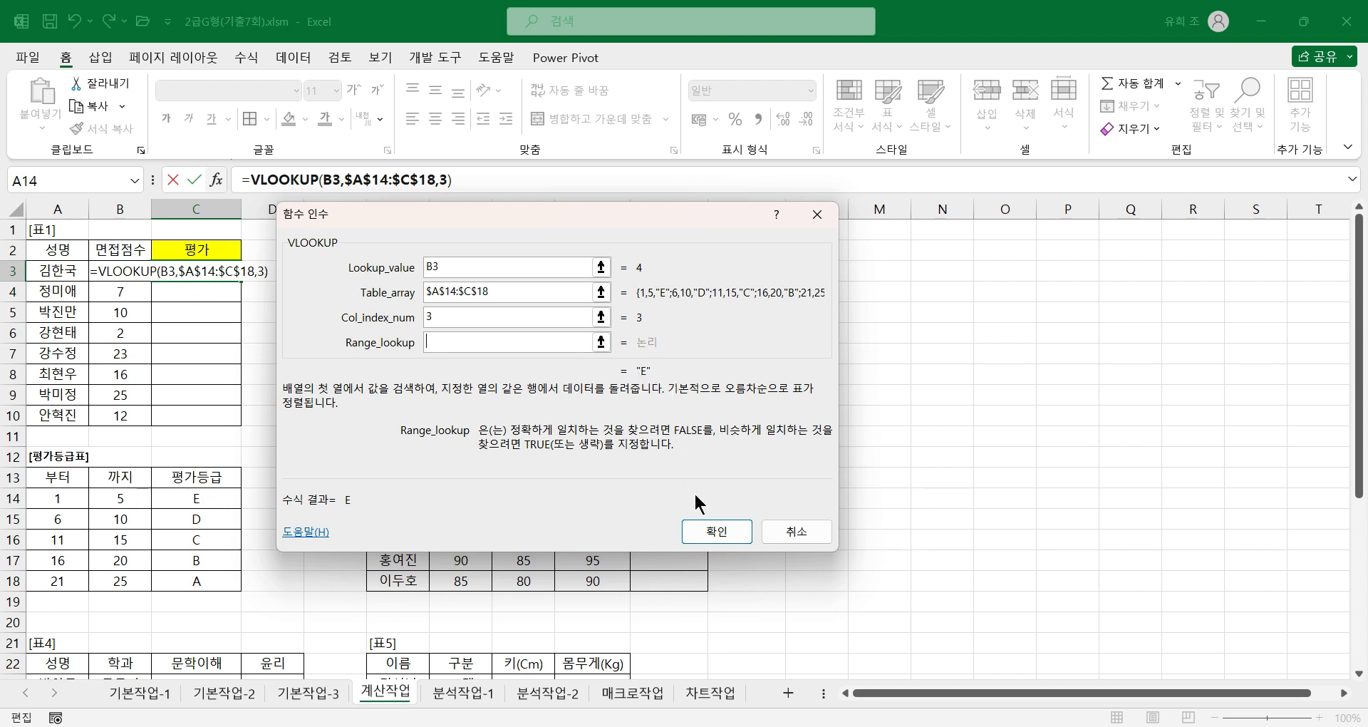
{"action": "left_click", "coordinate": [710, 533]}
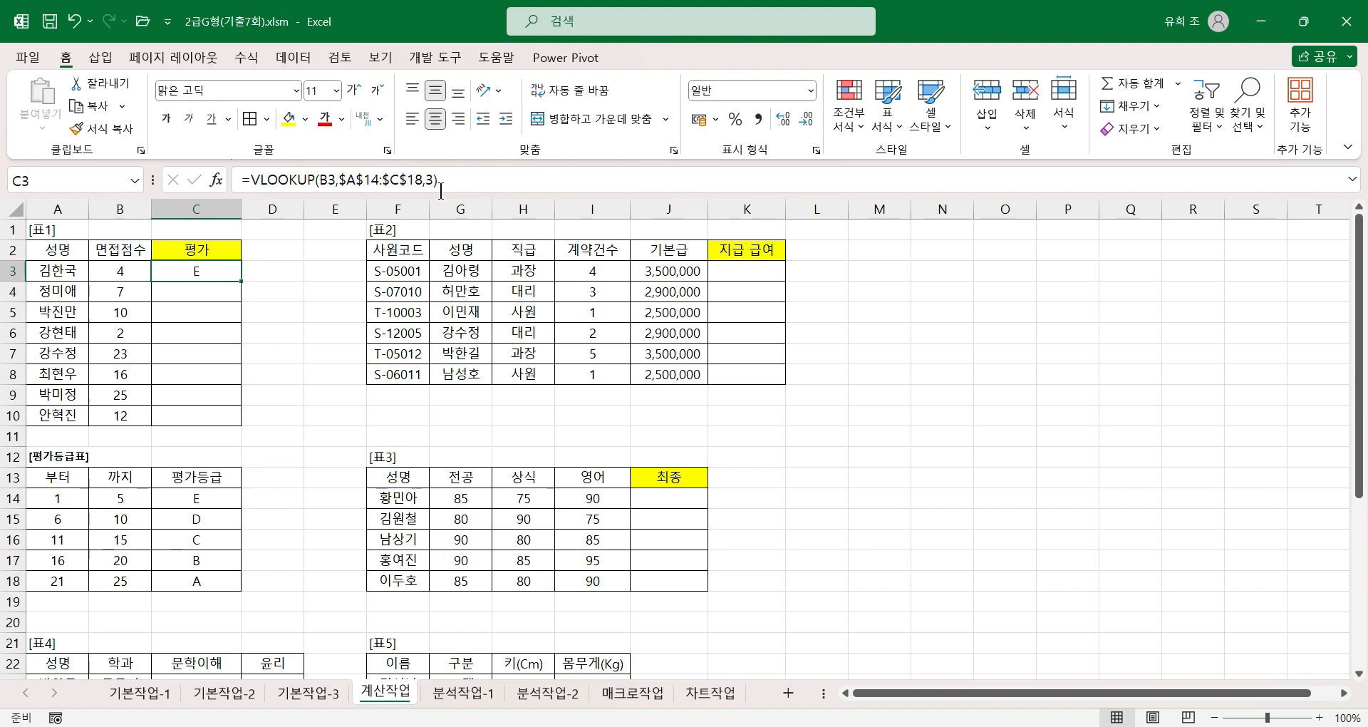
Append &"등급-" to the end of the VLOOKUP formula in C3 and commit it
{"action": "left_click", "coordinate": [464, 183]}
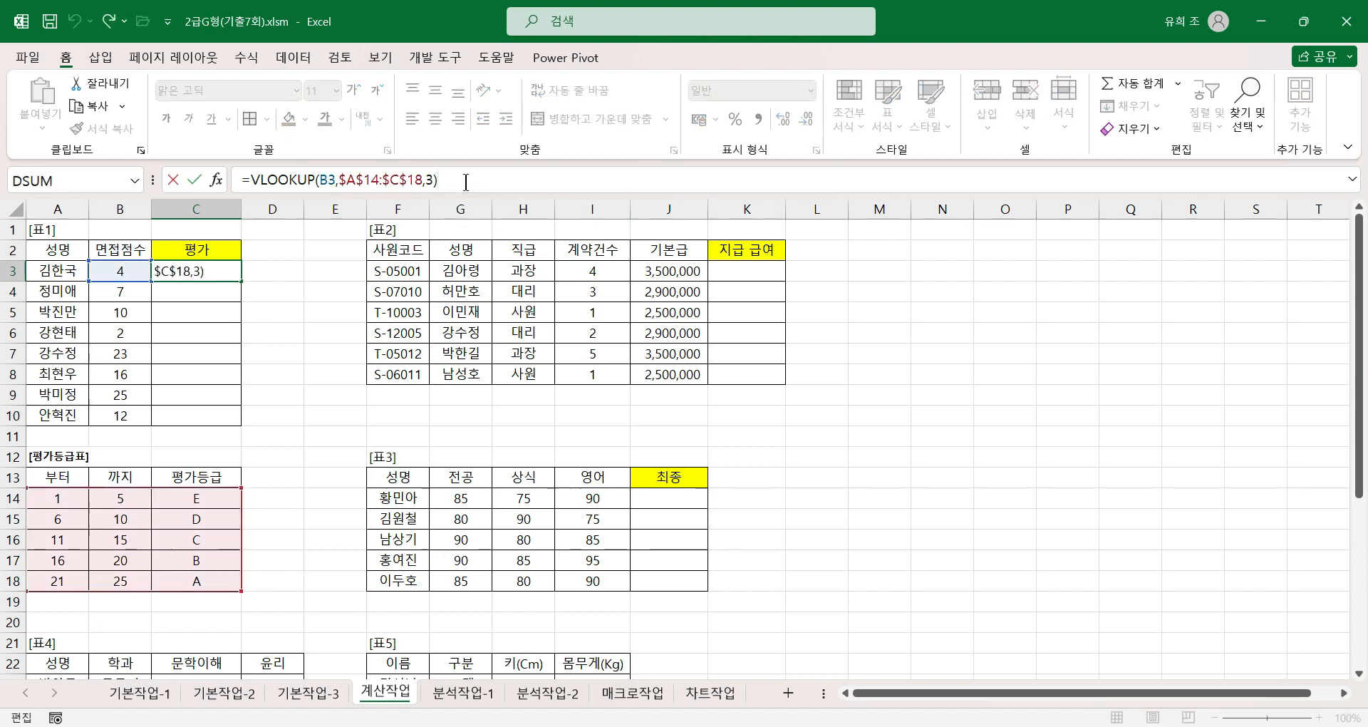
{"action": "type", "text": "&"}
{"action": "type", "text": "\""}
{"action": "type", "text": "등그급-"}
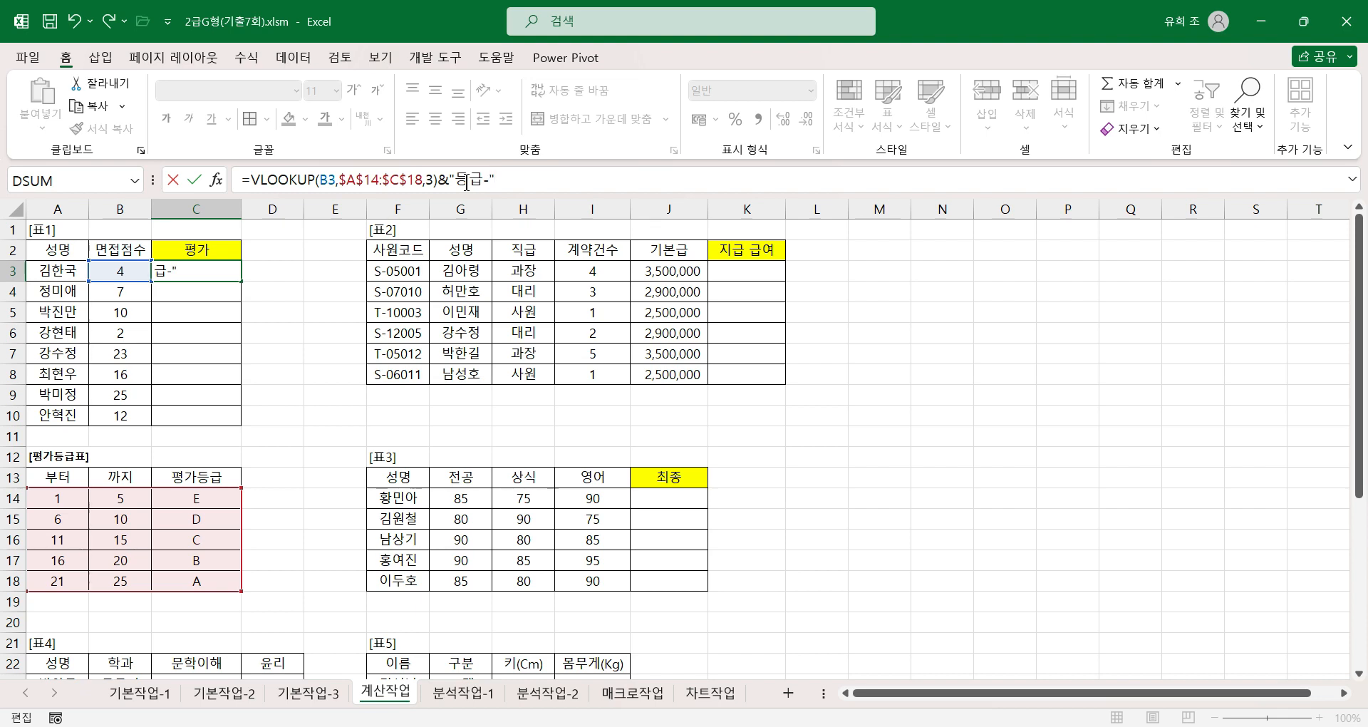
{"action": "type", "text": "\""}
{"action": "key", "text": "Return"}
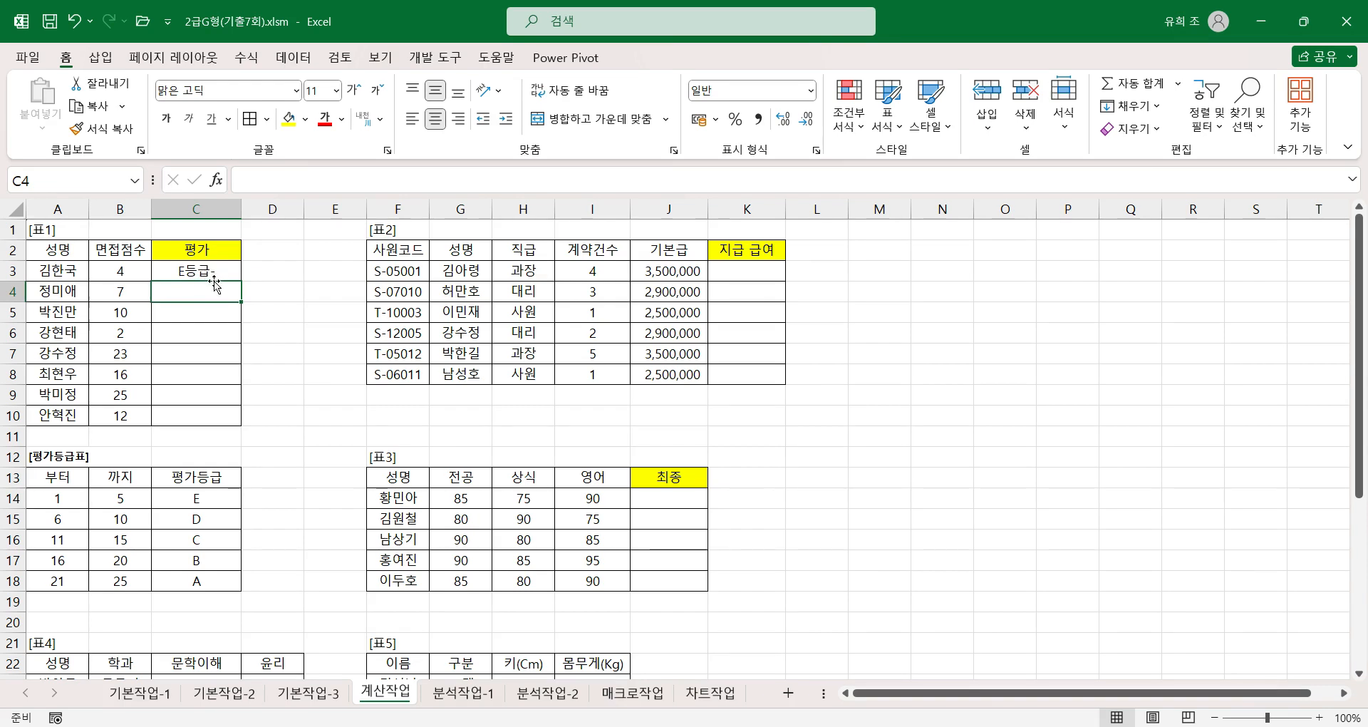
Join a RANK.EQ function to the end of the C3 formula with & and open its function arguments
{"action": "left_click", "coordinate": [227, 271]}
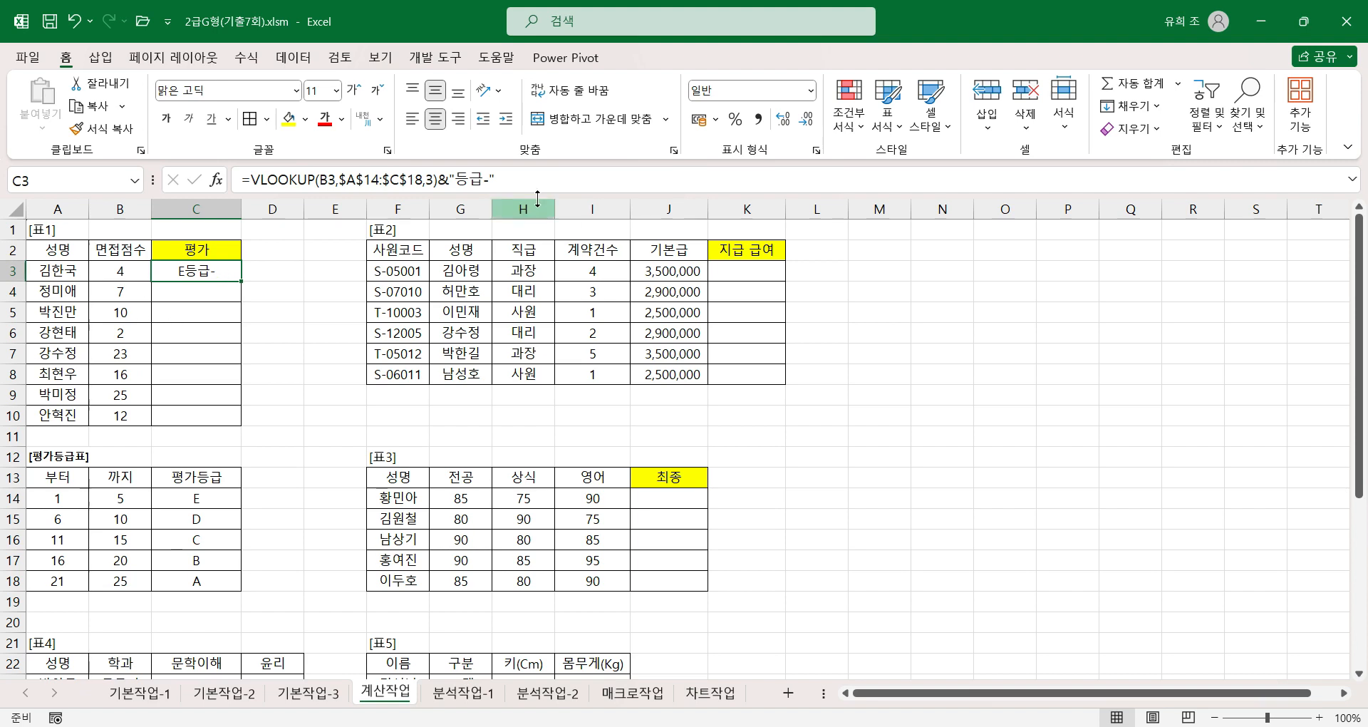
{"action": "left_click", "coordinate": [529, 179]}
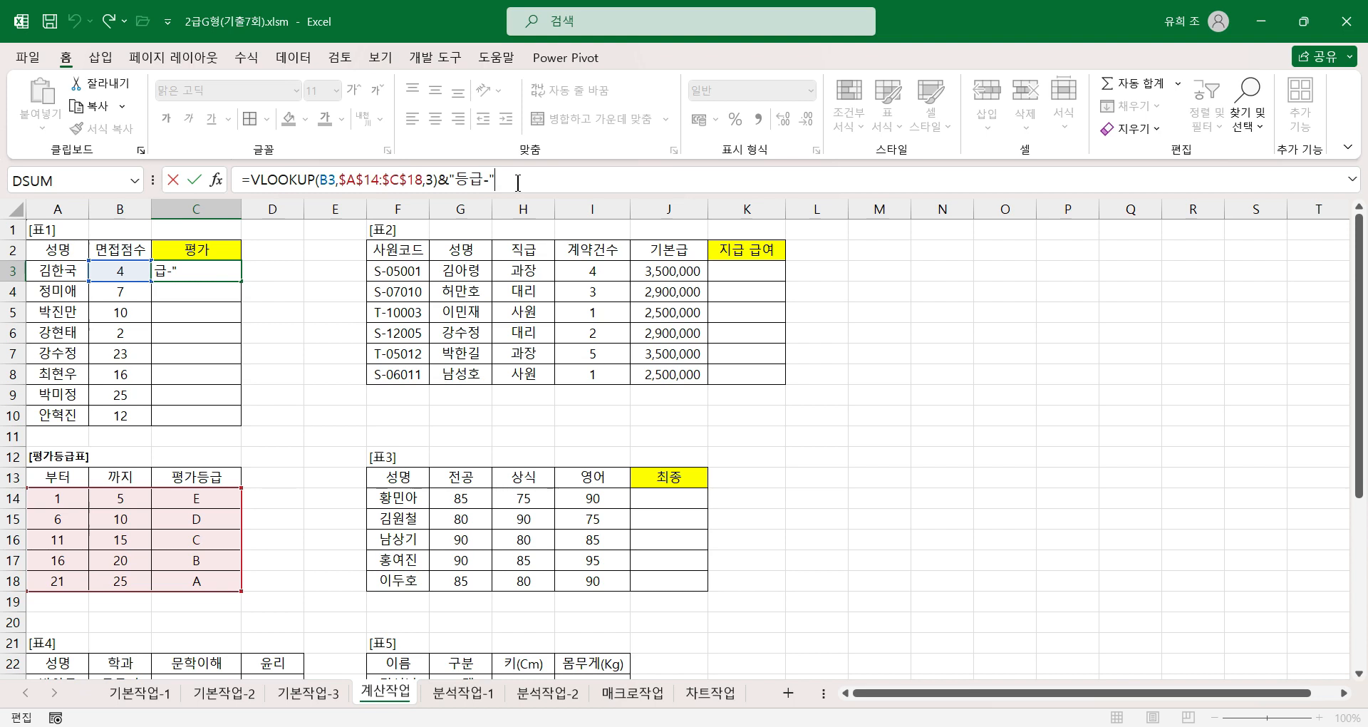
{"action": "type", "text": "&"}
{"action": "type", "text": "r"}
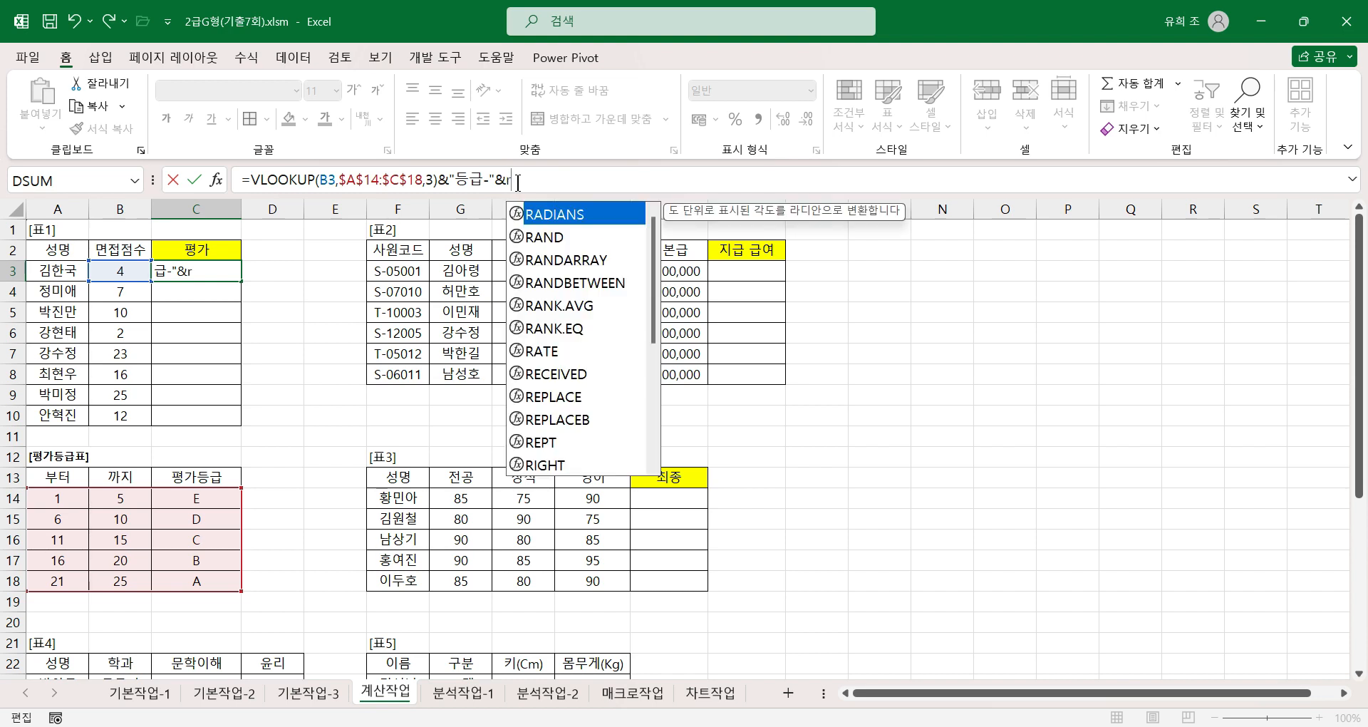
{"action": "type", "text": "ank.eq"}
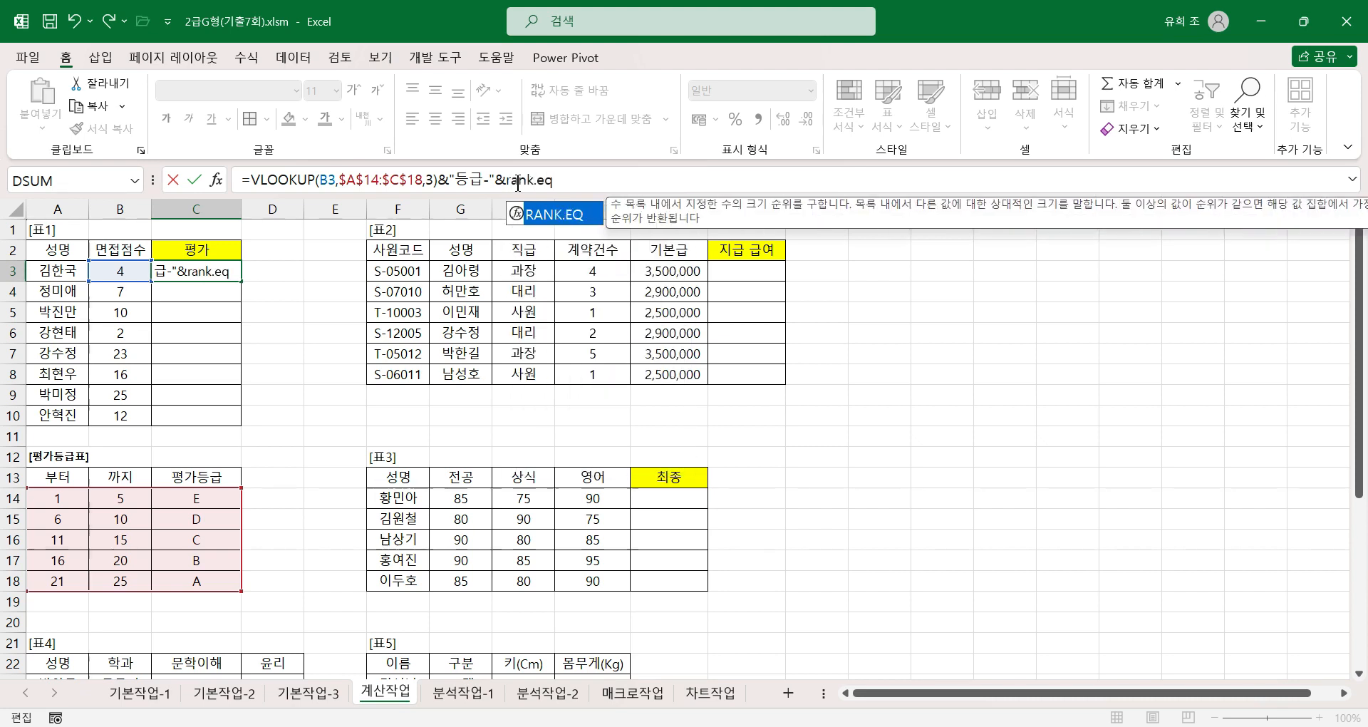
{"action": "key", "text": "Tab"}
{"action": "key", "text": "ctrl+a"}
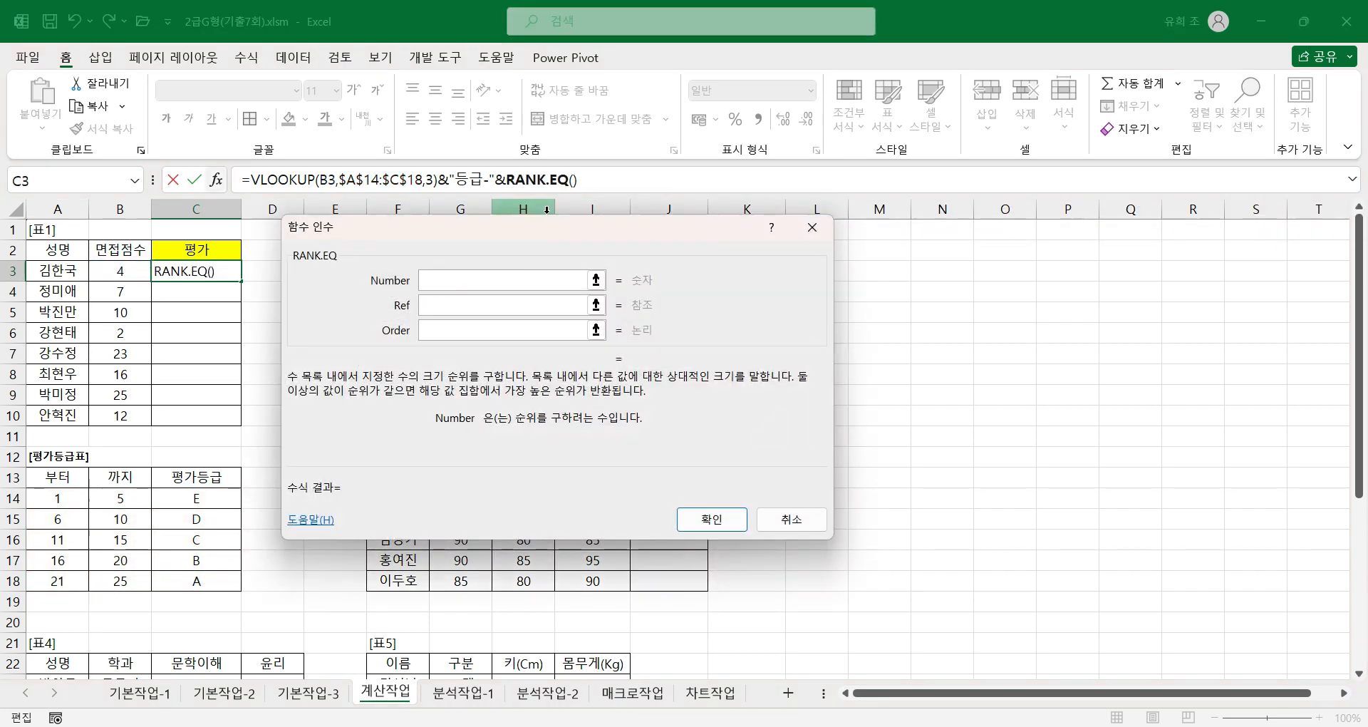
Set RANK.EQ's Number to B3 and Ref to $B$3:$B$10, leave Order empty and accept the function
{"action": "left_click", "coordinate": [124, 273]}
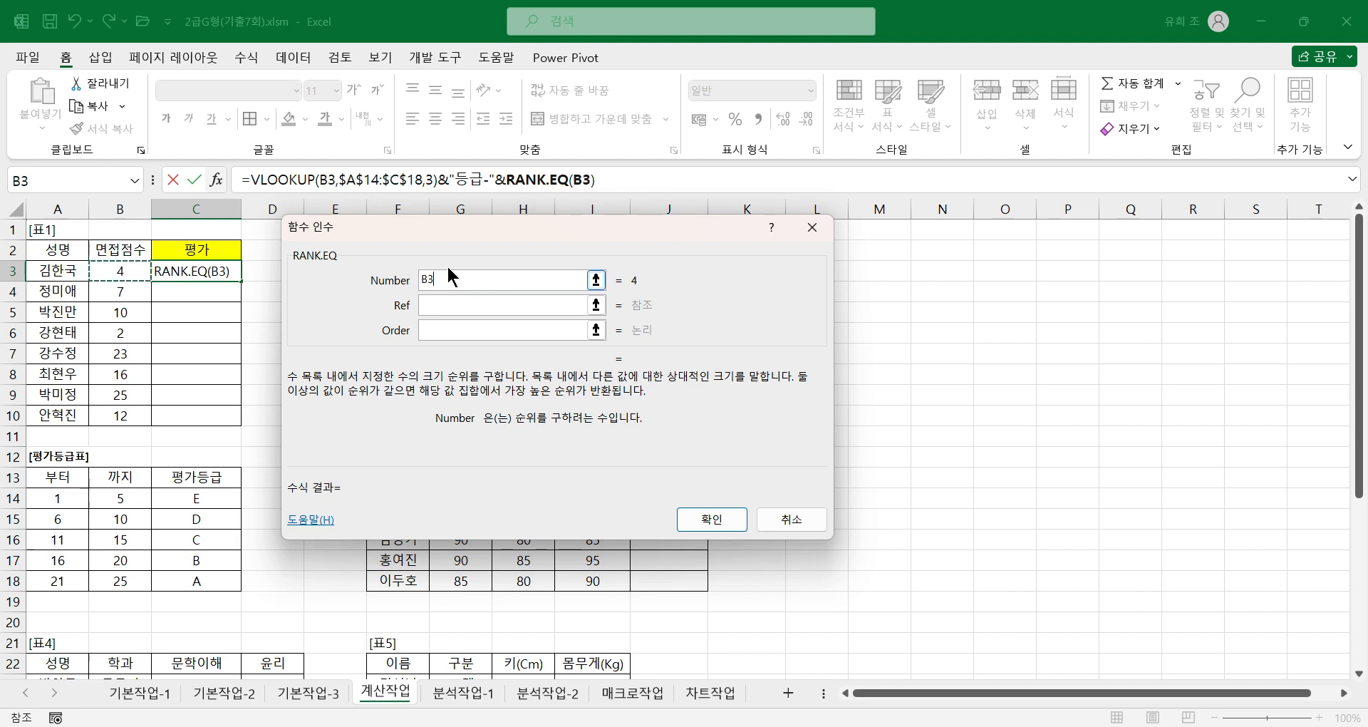
{"action": "left_click", "coordinate": [431, 305]}
{"action": "left_click_drag", "start_coordinate": [120, 272], "coordinate": [119, 420]}
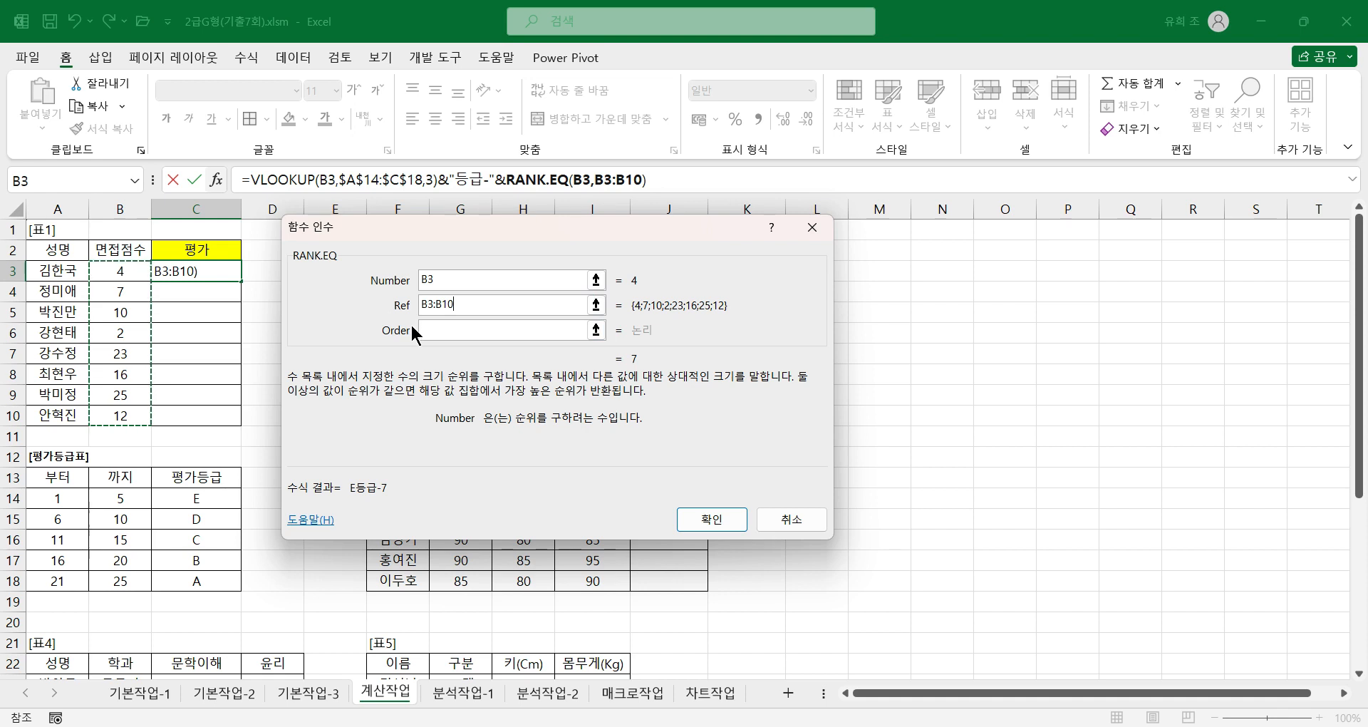
{"action": "key", "text": "F4"}
{"action": "left_click", "coordinate": [447, 333]}
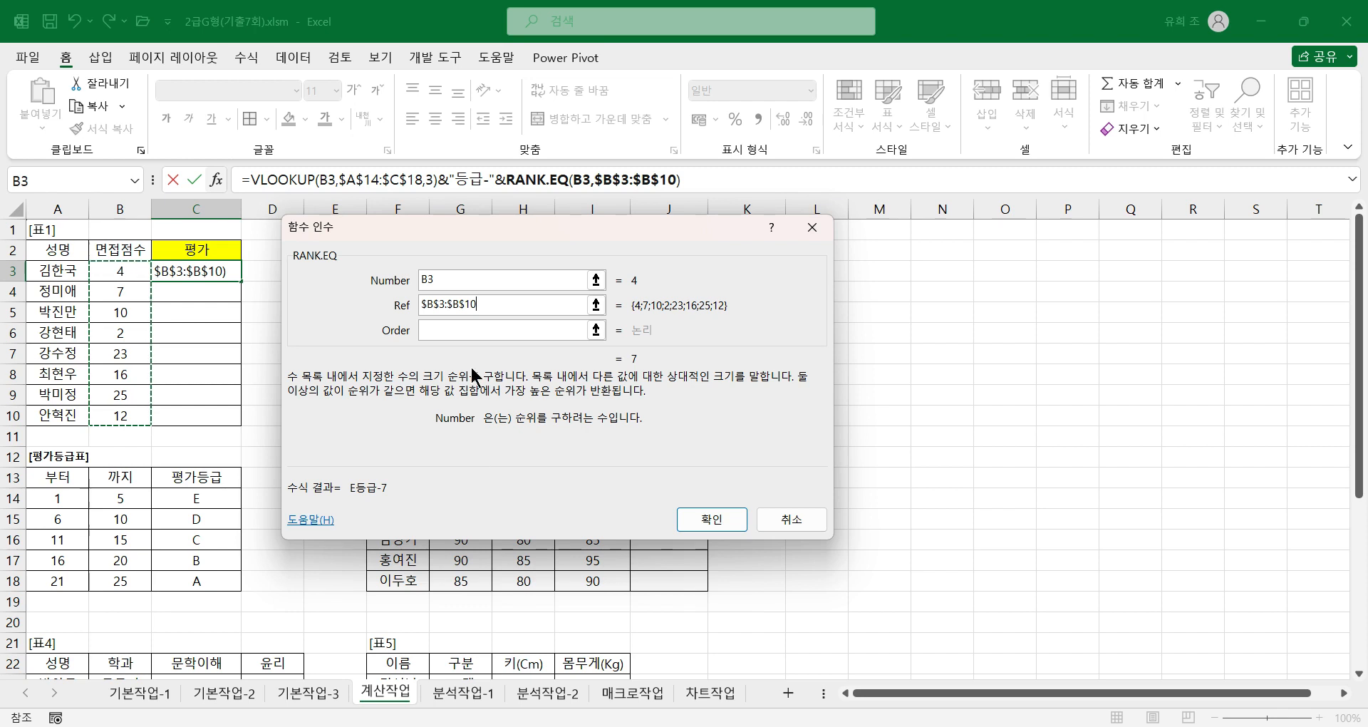
{"action": "left_click", "coordinate": [441, 329]}
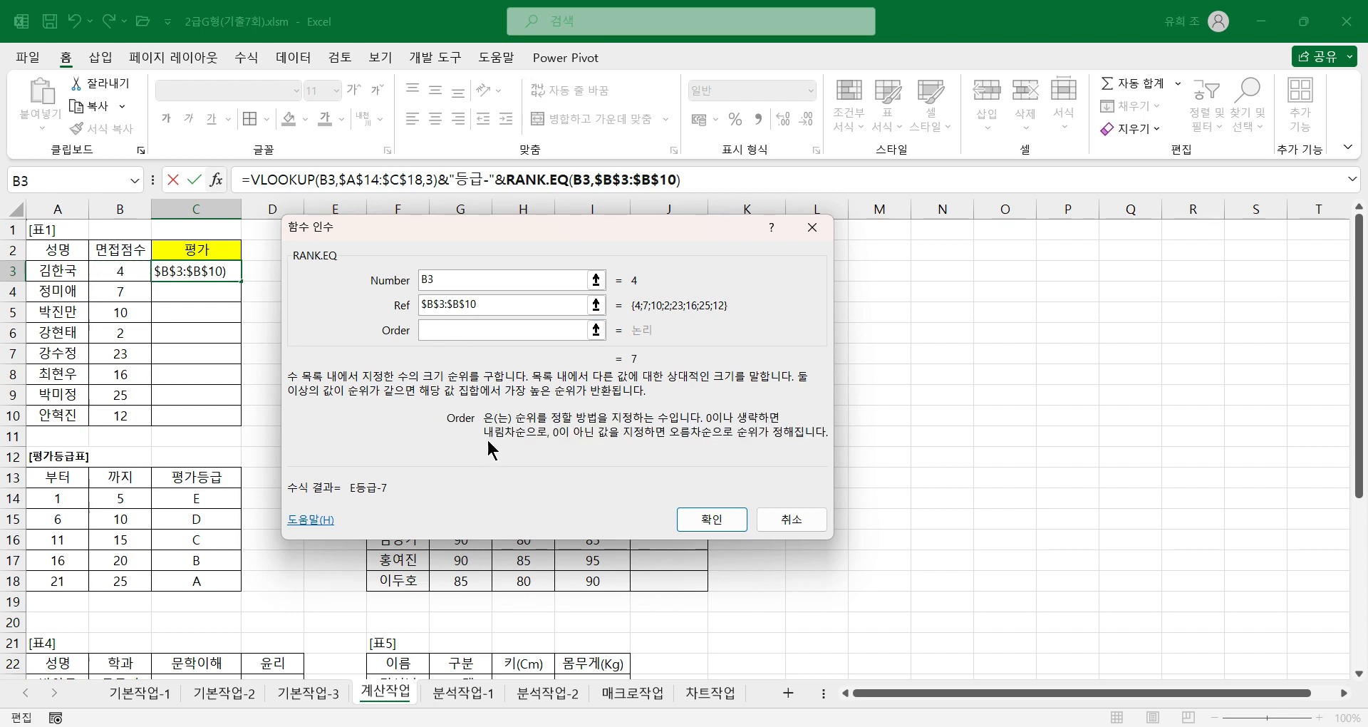
{"action": "left_click", "coordinate": [721, 516]}
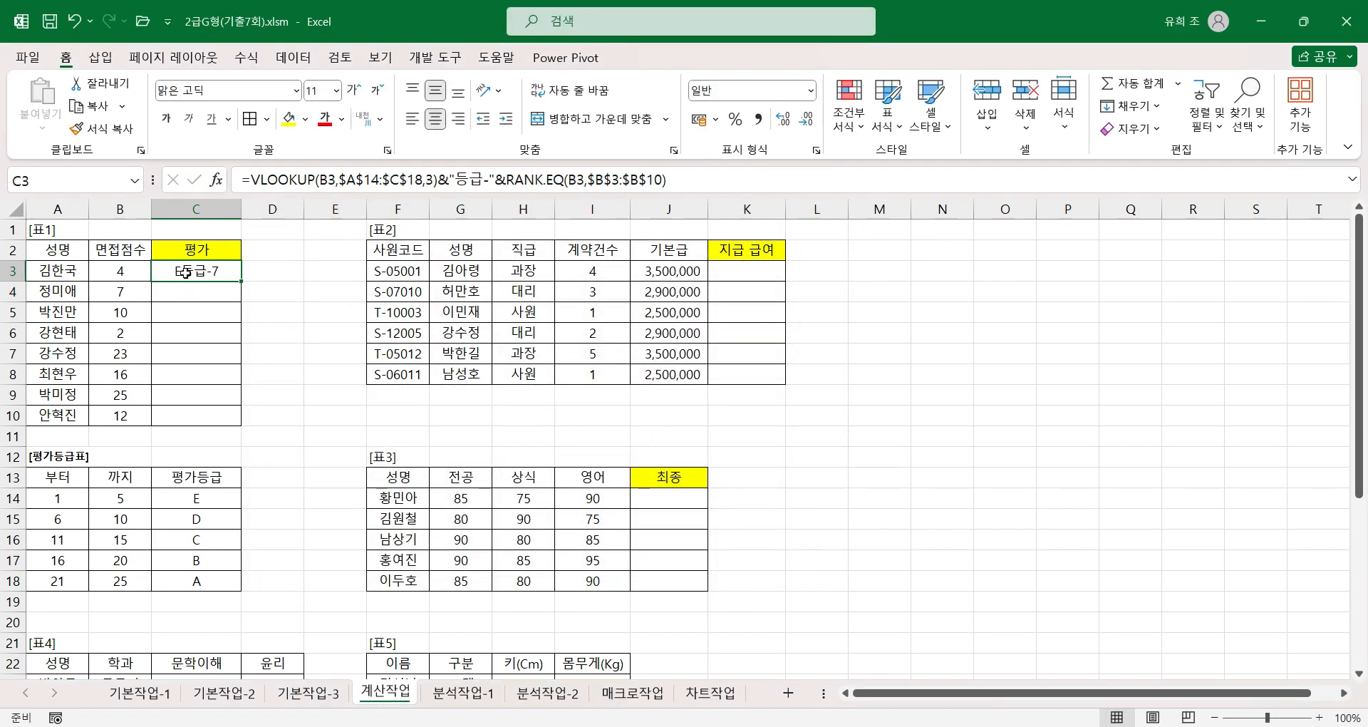
Append &"위" to the end of the C3 formula, commit it and fill the formula down through C10
{"action": "left_click", "coordinate": [688, 188]}
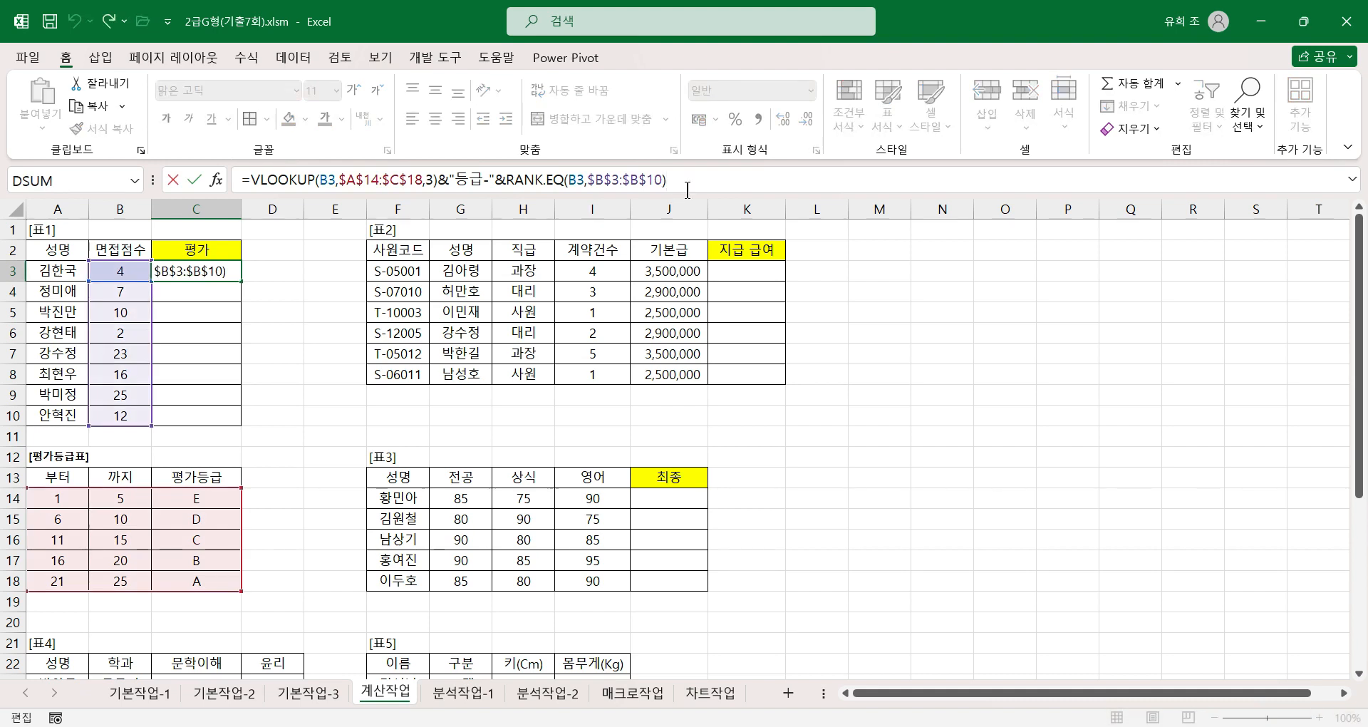
{"action": "type", "text": "&\""}
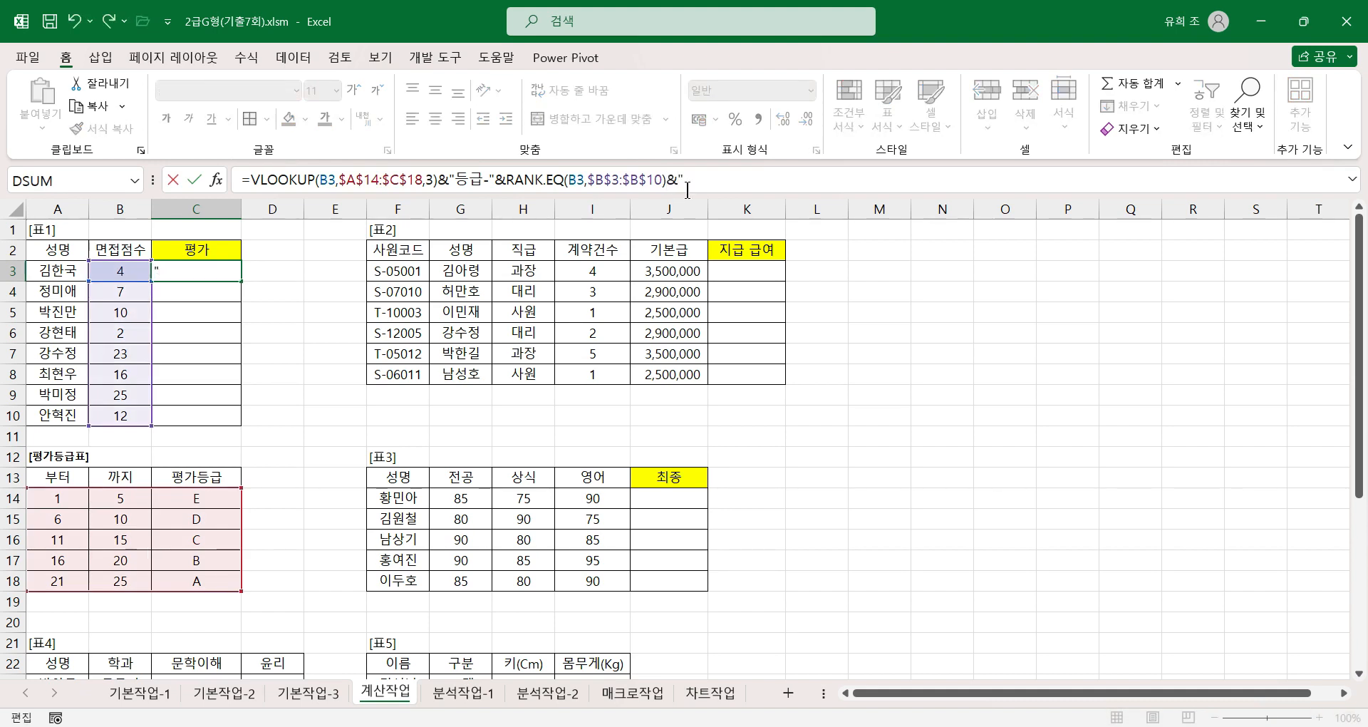
{"action": "type", "text": "d"}
{"action": "key", "text": "BackSpace"}
{"action": "key", "text": "Hangul"}
{"action": "type", "text": "위\""}
{"action": "key", "text": "shift+Return"}
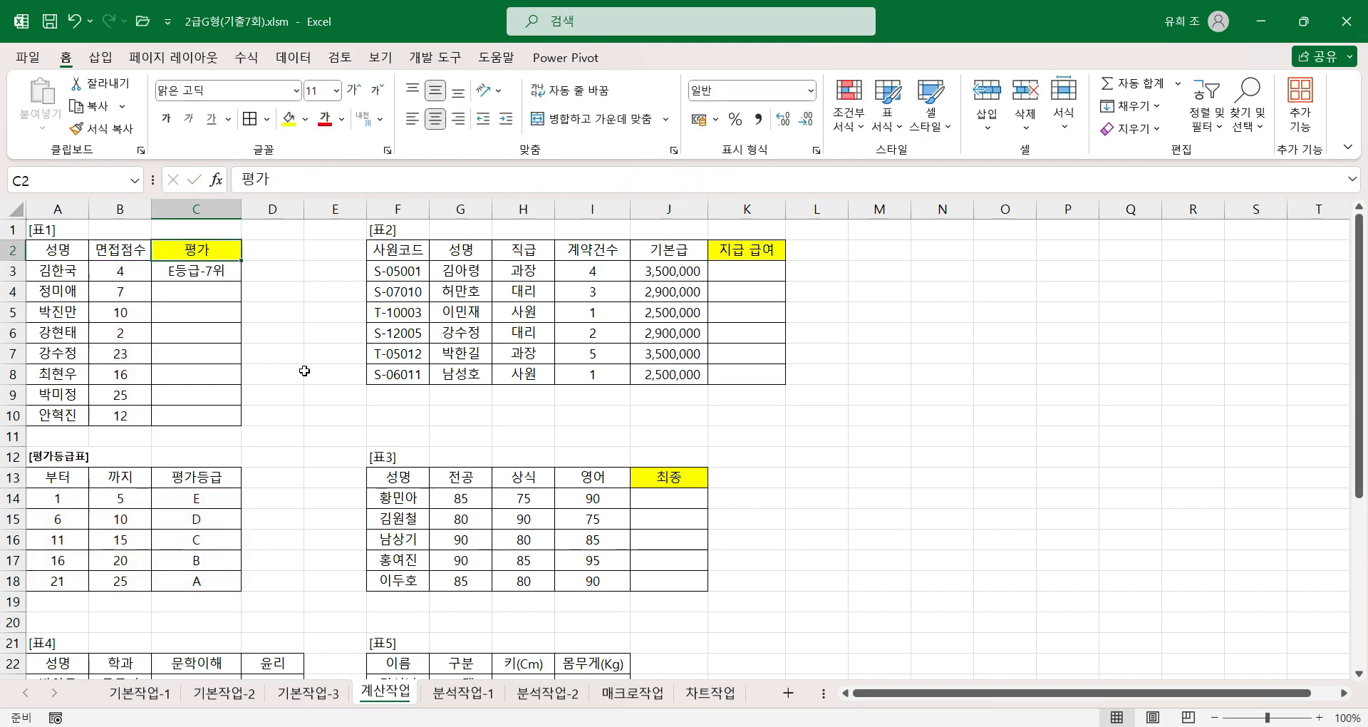
{"action": "left_click", "coordinate": [202, 273]}
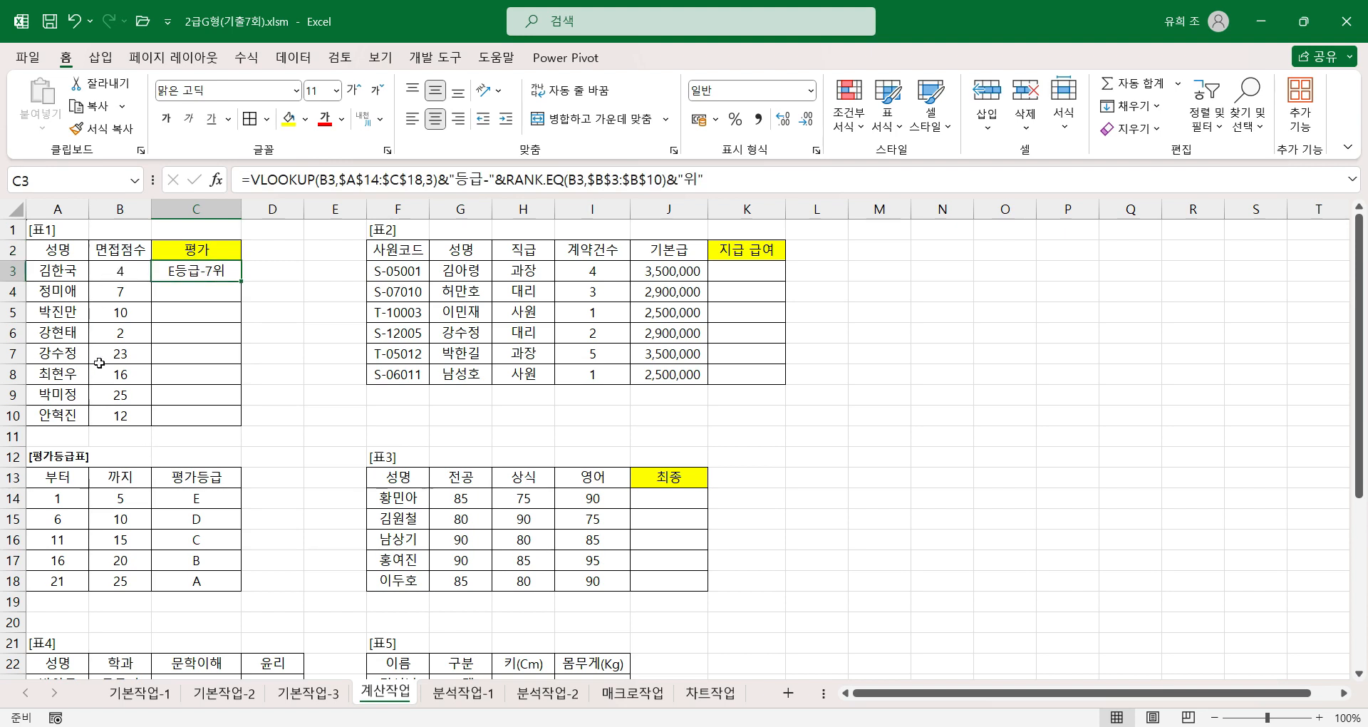
{"action": "double_click", "coordinate": [242, 281]}
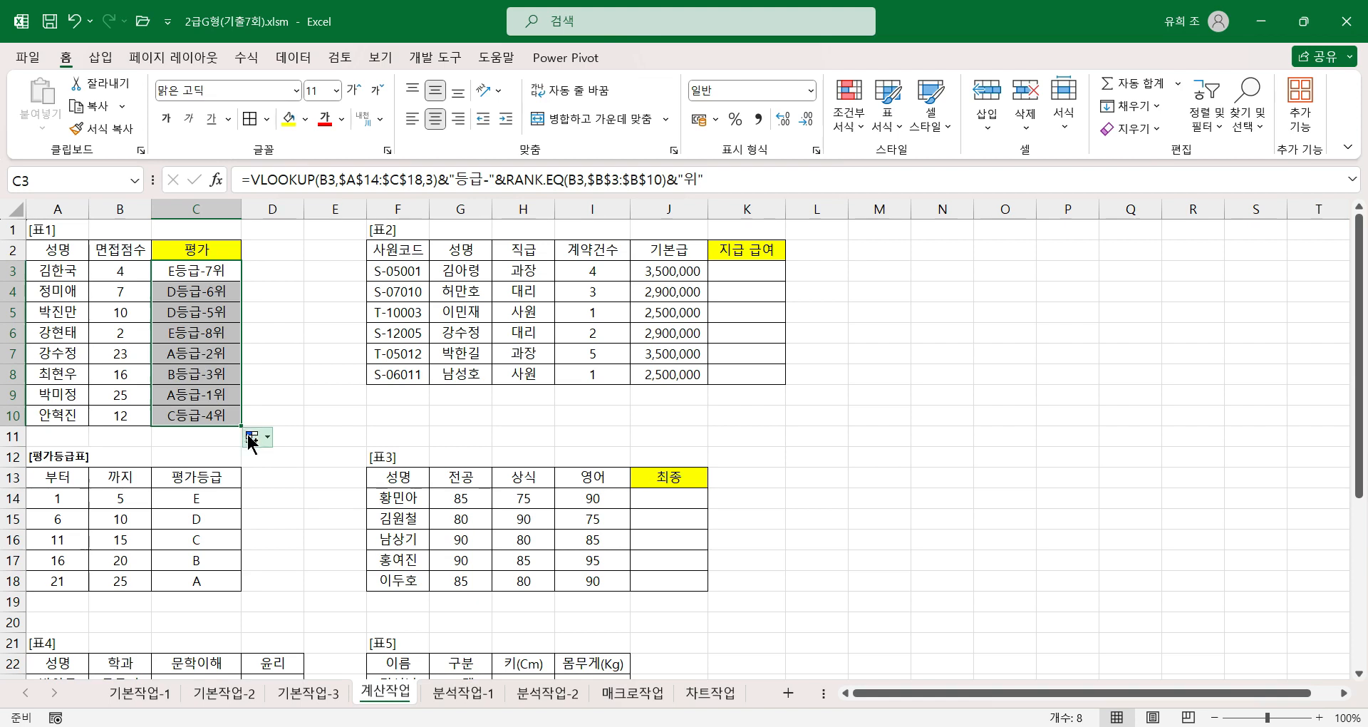
Check the 평가 results in 표1 against the 면접점수 values, comparing grade and rank for several rows
{"action": "left_click", "coordinate": [61, 394]}
{"action": "left_click", "coordinate": [125, 399]}
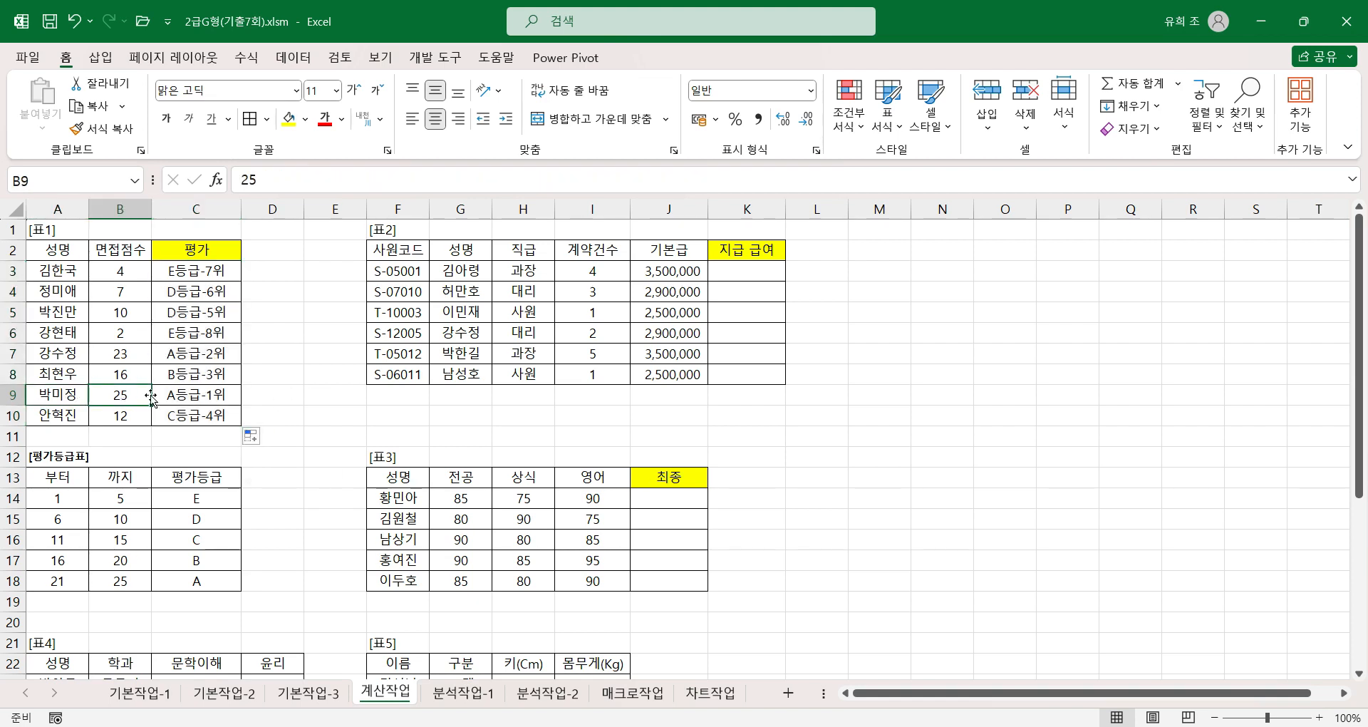
{"action": "left_click", "coordinate": [191, 397]}
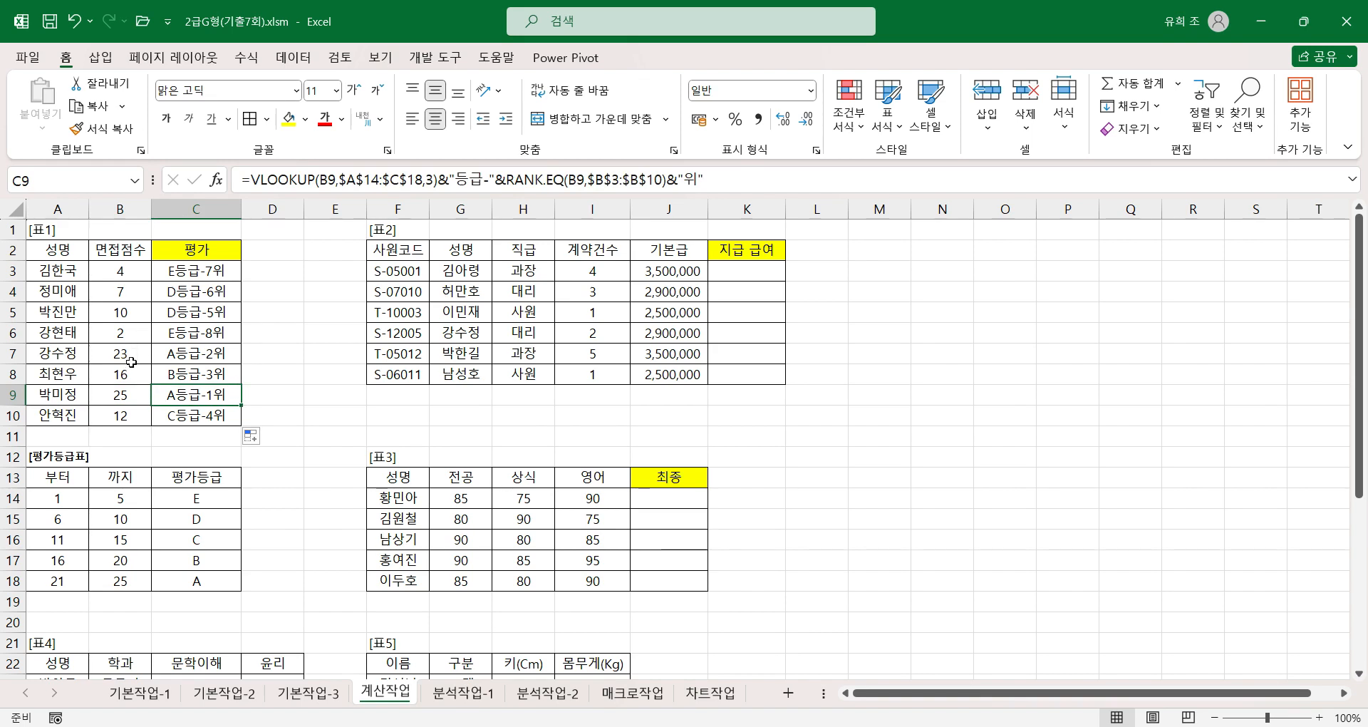
{"action": "left_click", "coordinate": [131, 362]}
{"action": "left_click", "coordinate": [188, 356]}
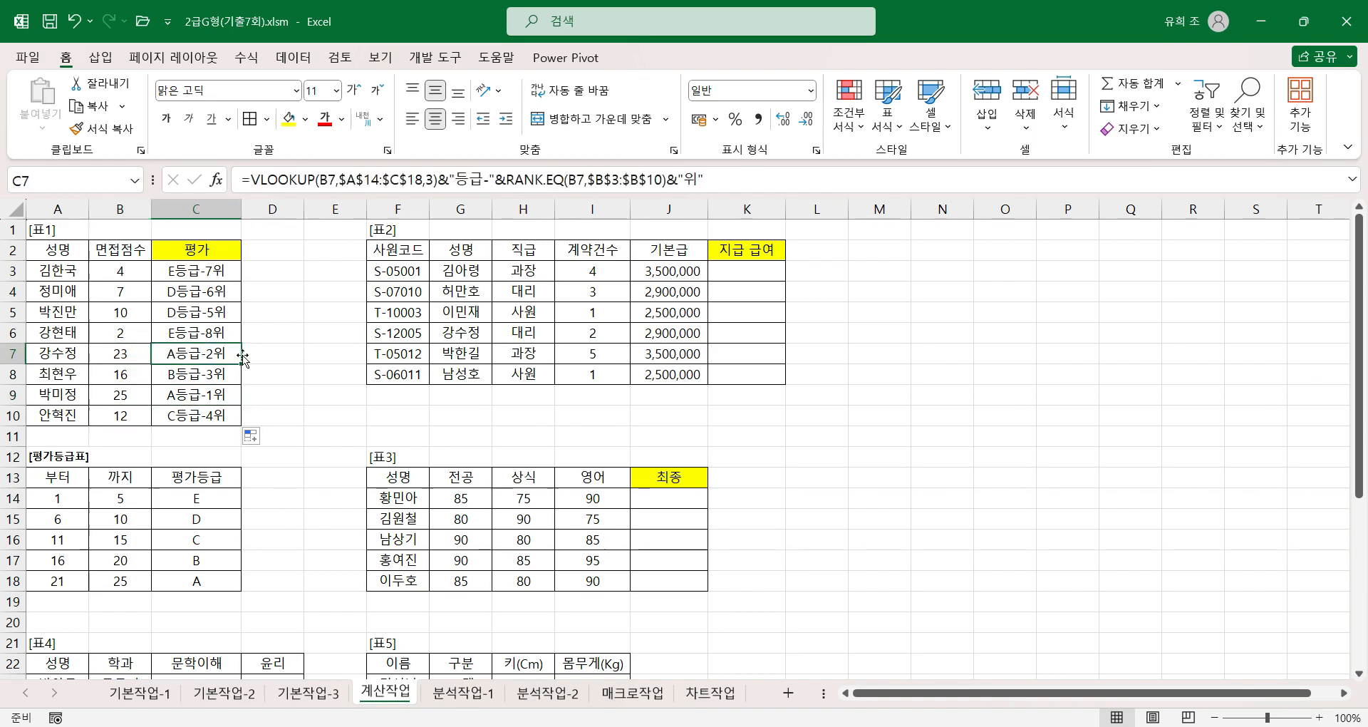
{"action": "left_click", "coordinate": [130, 376]}
{"action": "left_click", "coordinate": [185, 373]}
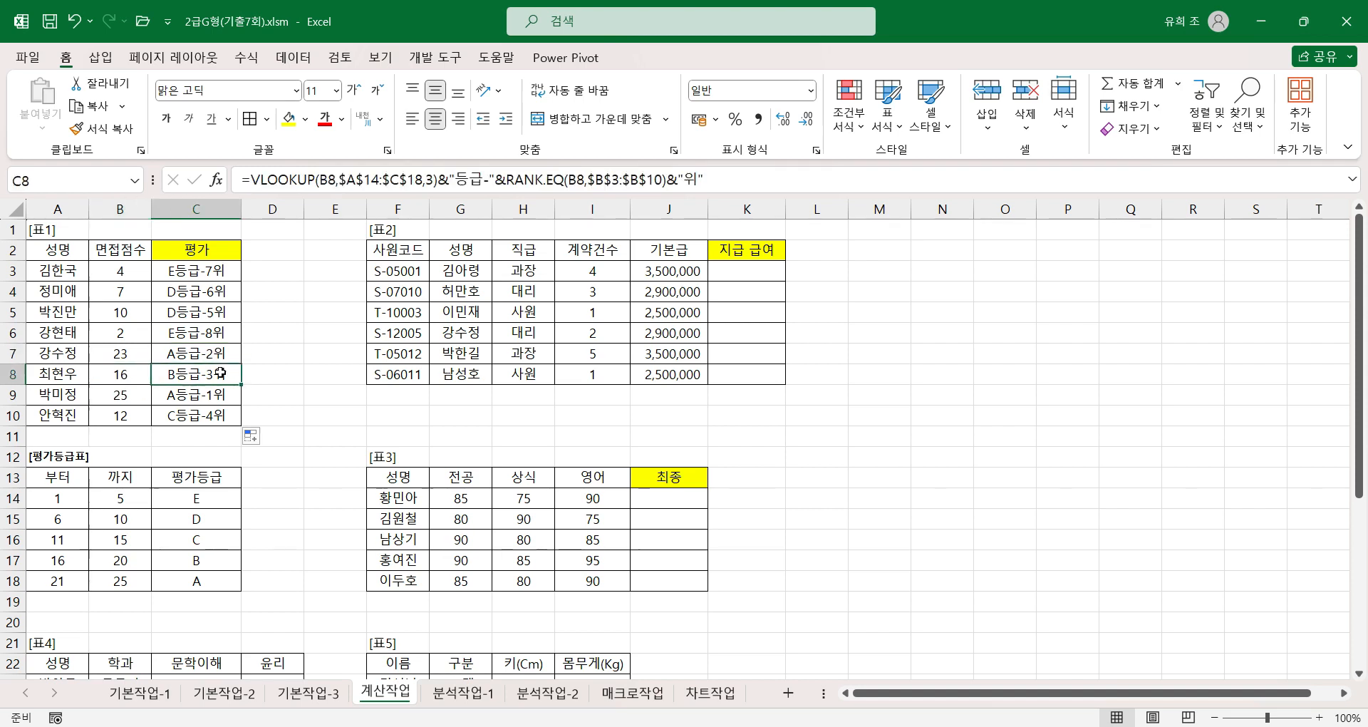
{"action": "left_click", "coordinate": [125, 417]}
{"action": "left_click", "coordinate": [184, 418]}
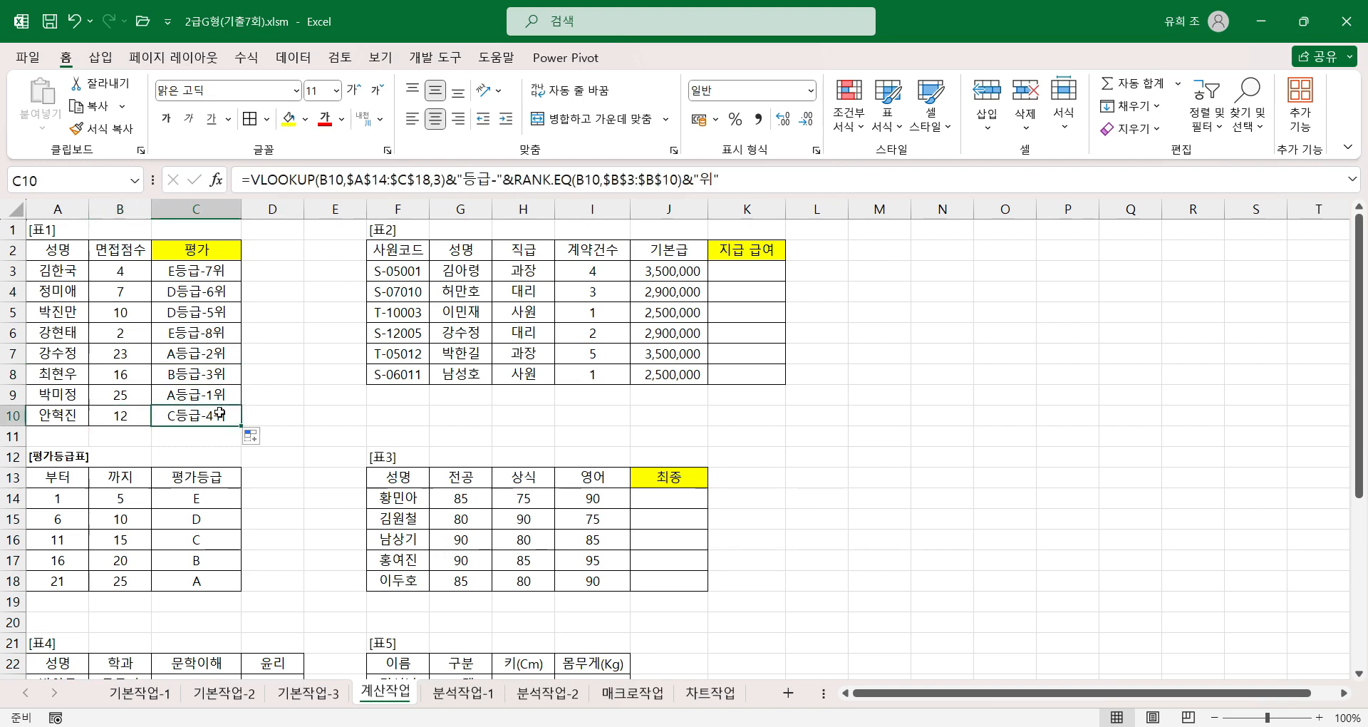
{"action": "left_click", "coordinate": [178, 312]}
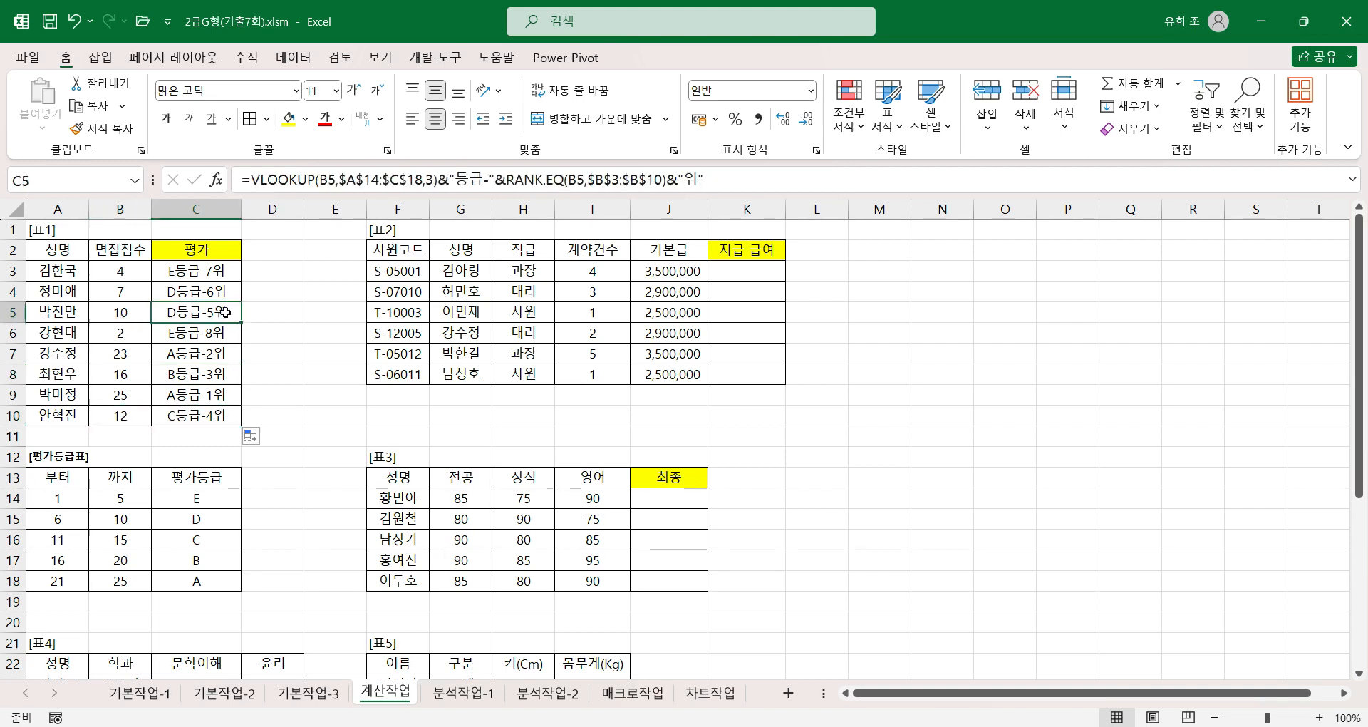
{"action": "left_click", "coordinate": [126, 294]}
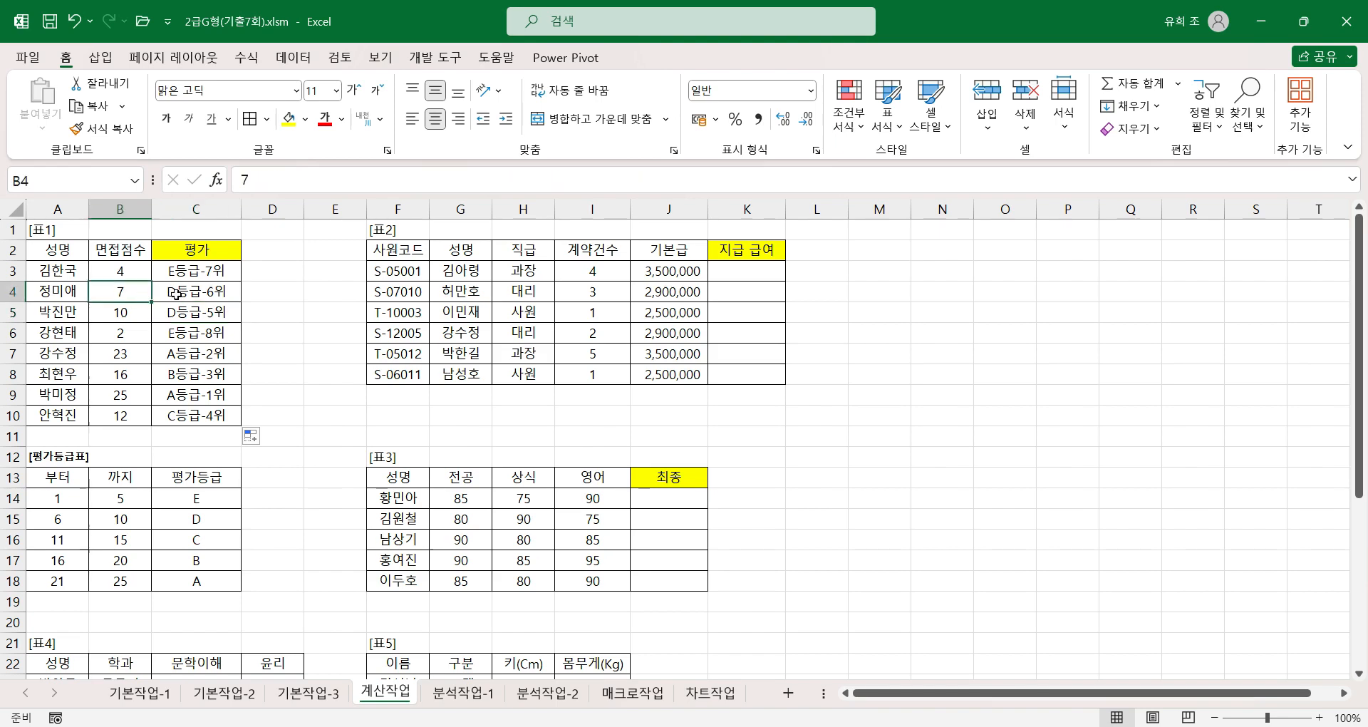
{"action": "left_click", "coordinate": [213, 270]}
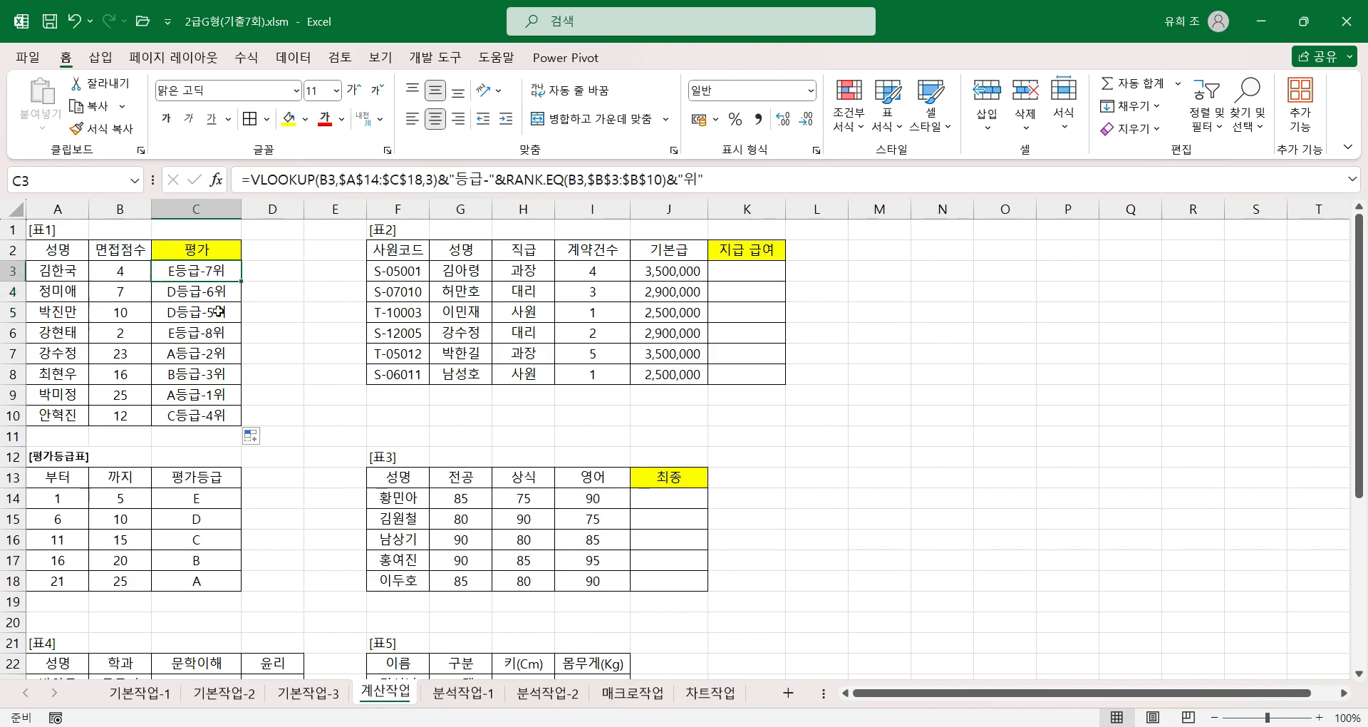
{"action": "left_click", "coordinate": [200, 334]}
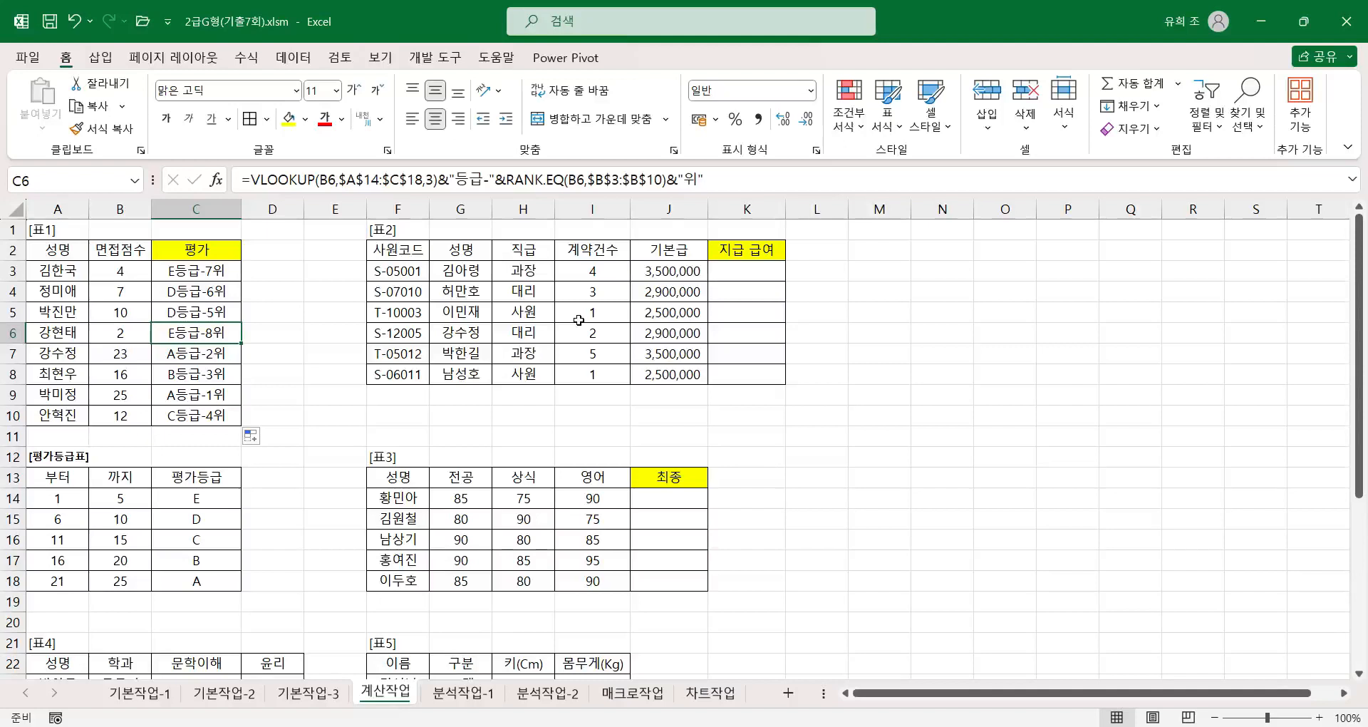
Start a CHOOSE function in K3 under 지급 급여, open its function arguments and set Index_num to I3
{"action": "left_click", "coordinate": [762, 276]}
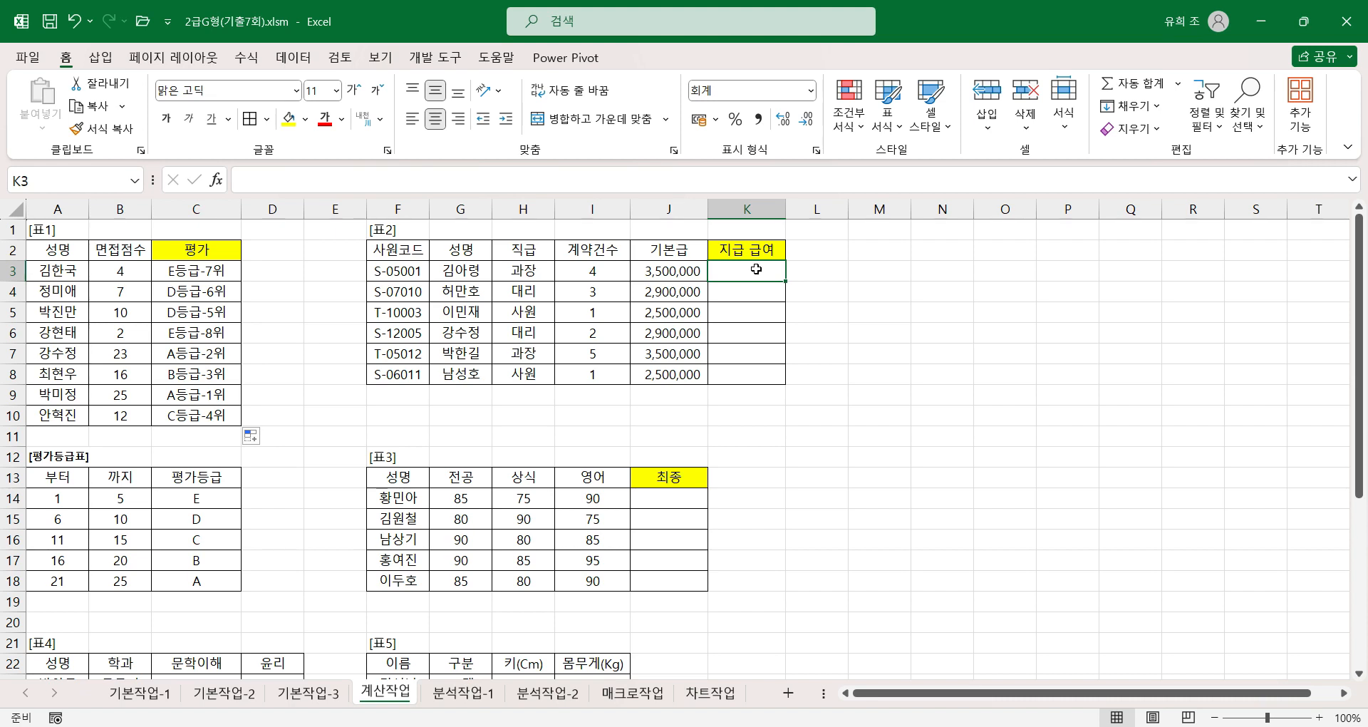
{"action": "type", "text": "="}
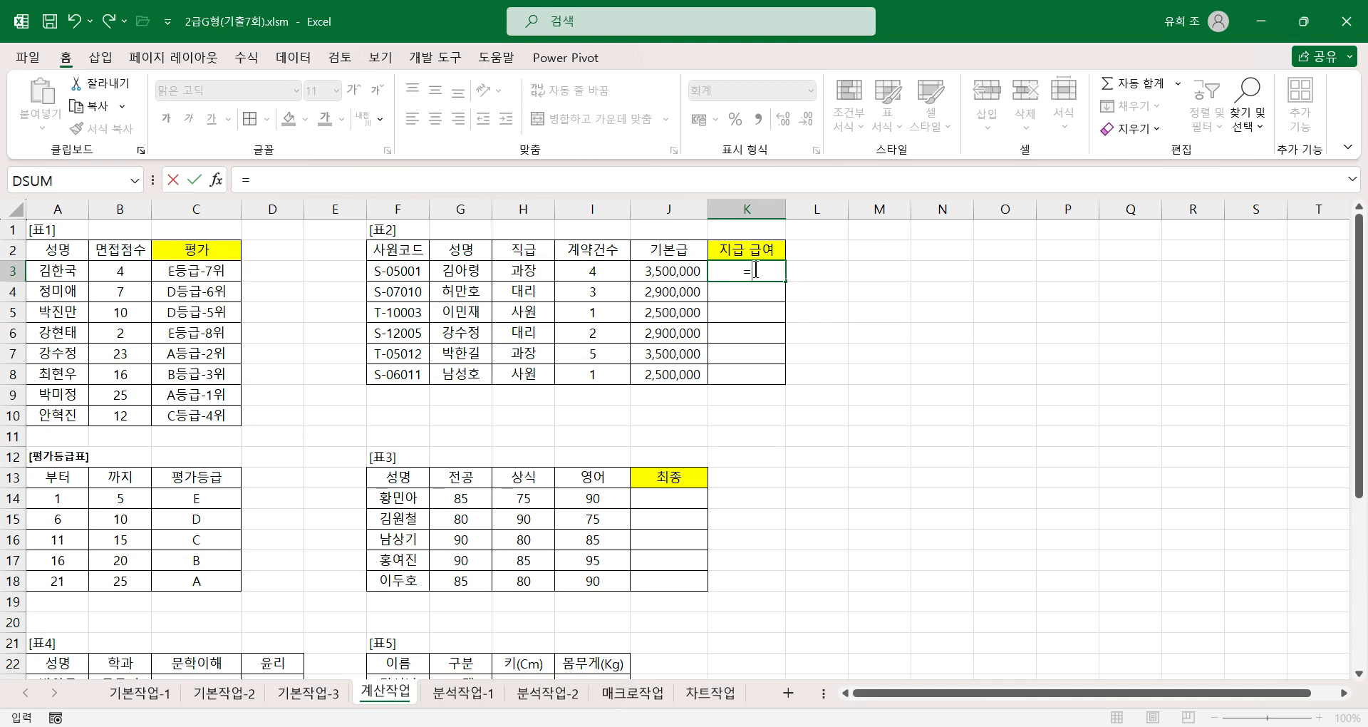
{"action": "type", "text": "choose"}
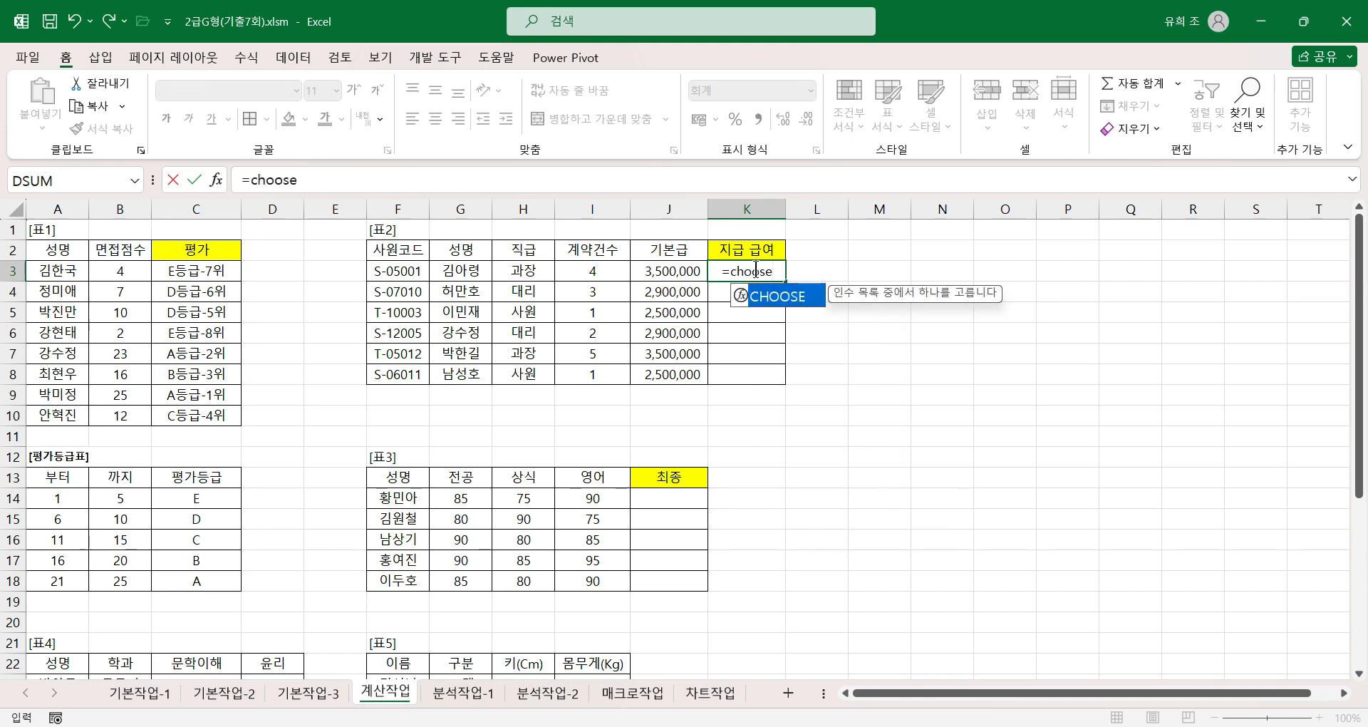
{"action": "key", "text": "ctrl+a"}
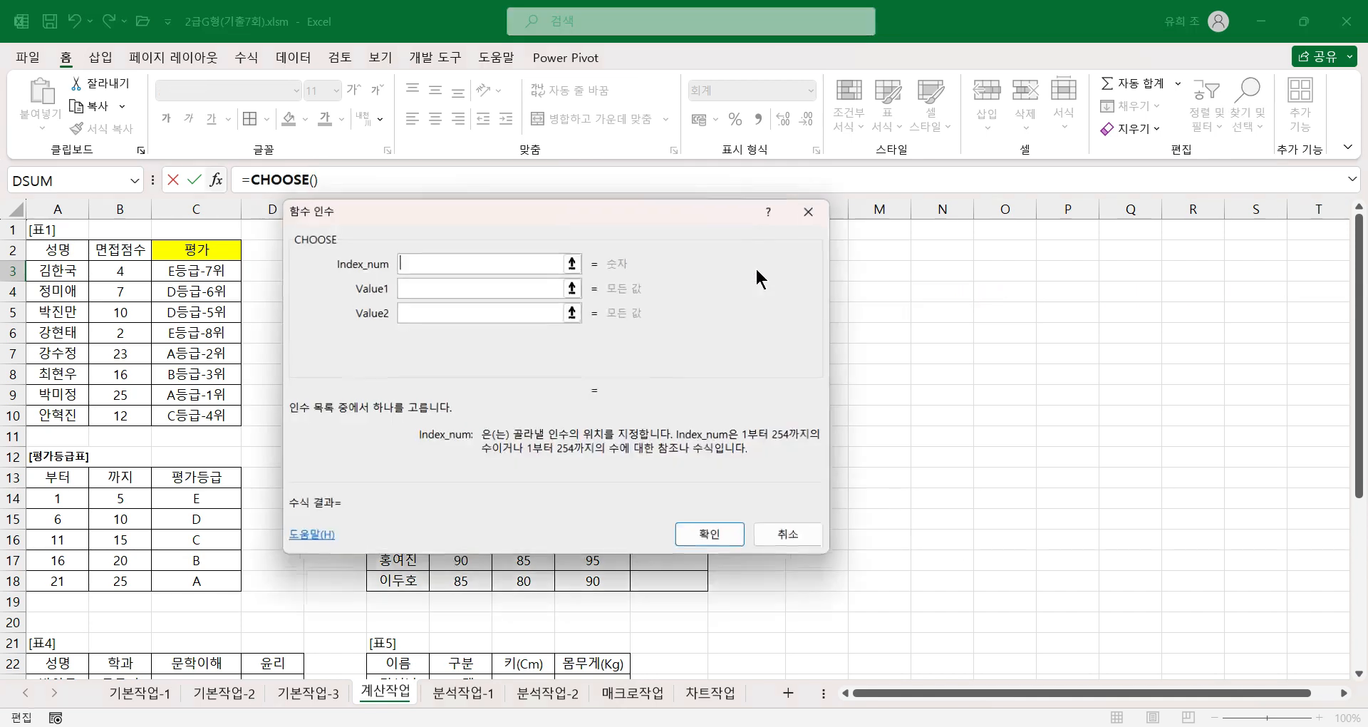
{"action": "left_click_drag", "start_coordinate": [535, 214], "coordinate": [1035, 256]}
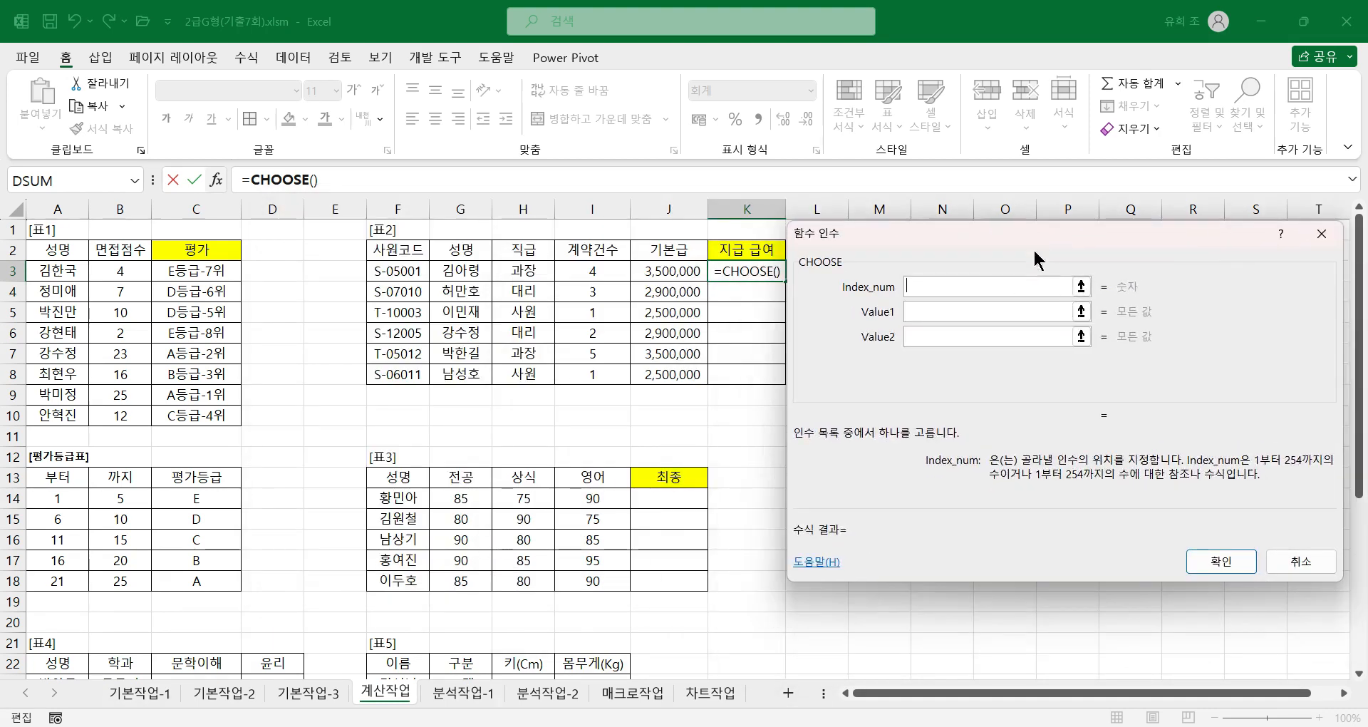
{"action": "left_click", "coordinate": [606, 270]}
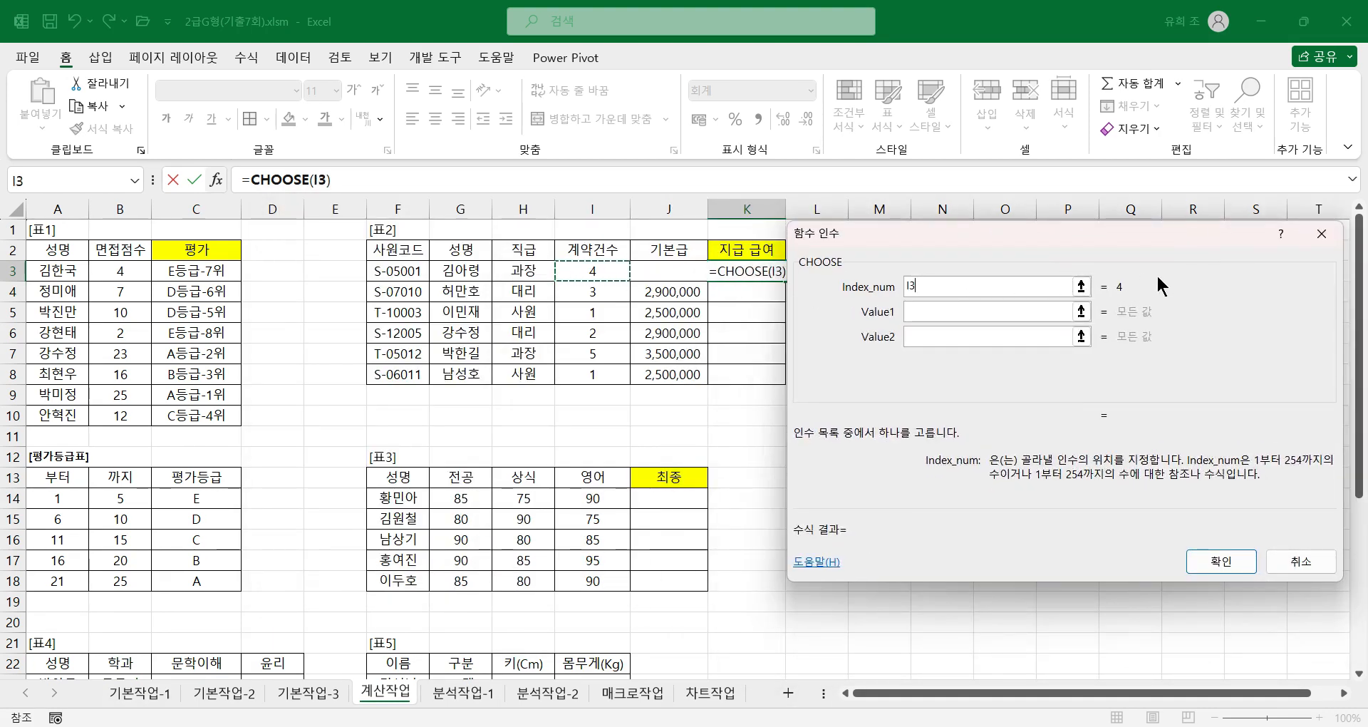
Set CHOOSE's Value1, Value2 and Value3 to 200000 each
{"action": "left_click", "coordinate": [937, 314]}
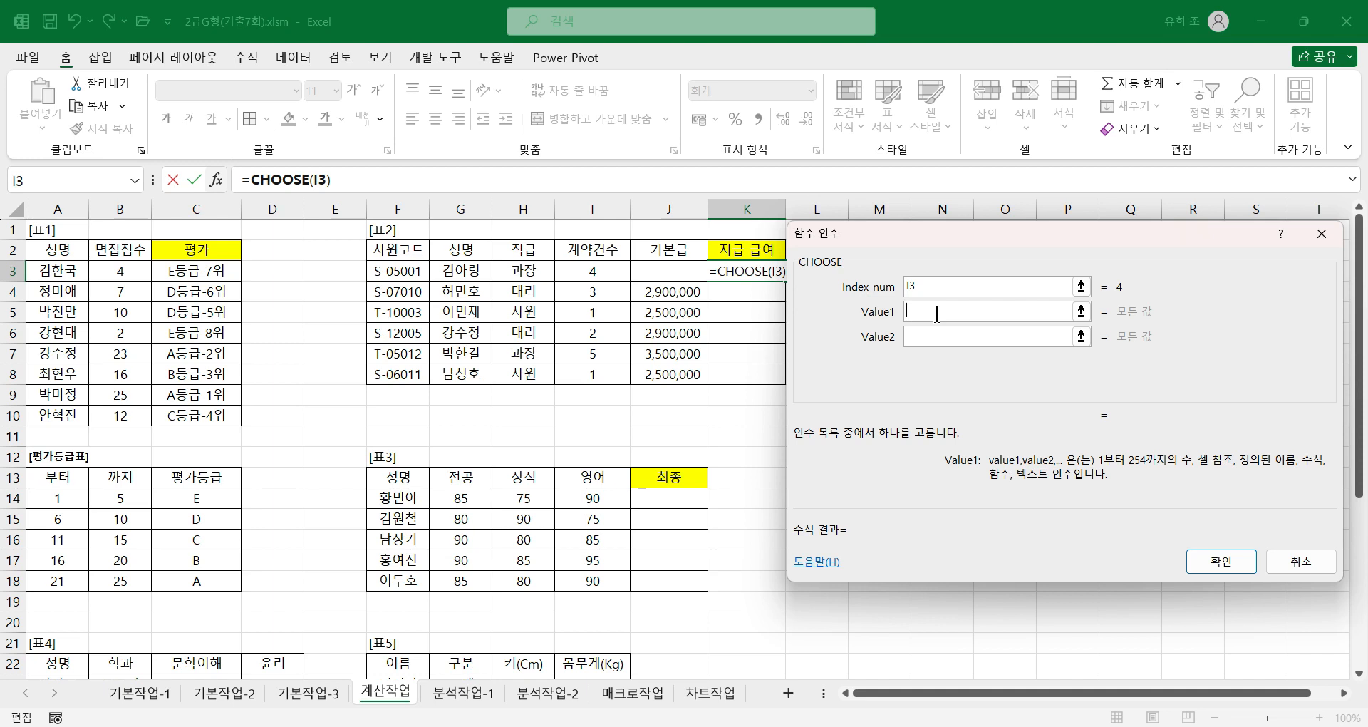
{"action": "type", "text": "200000"}
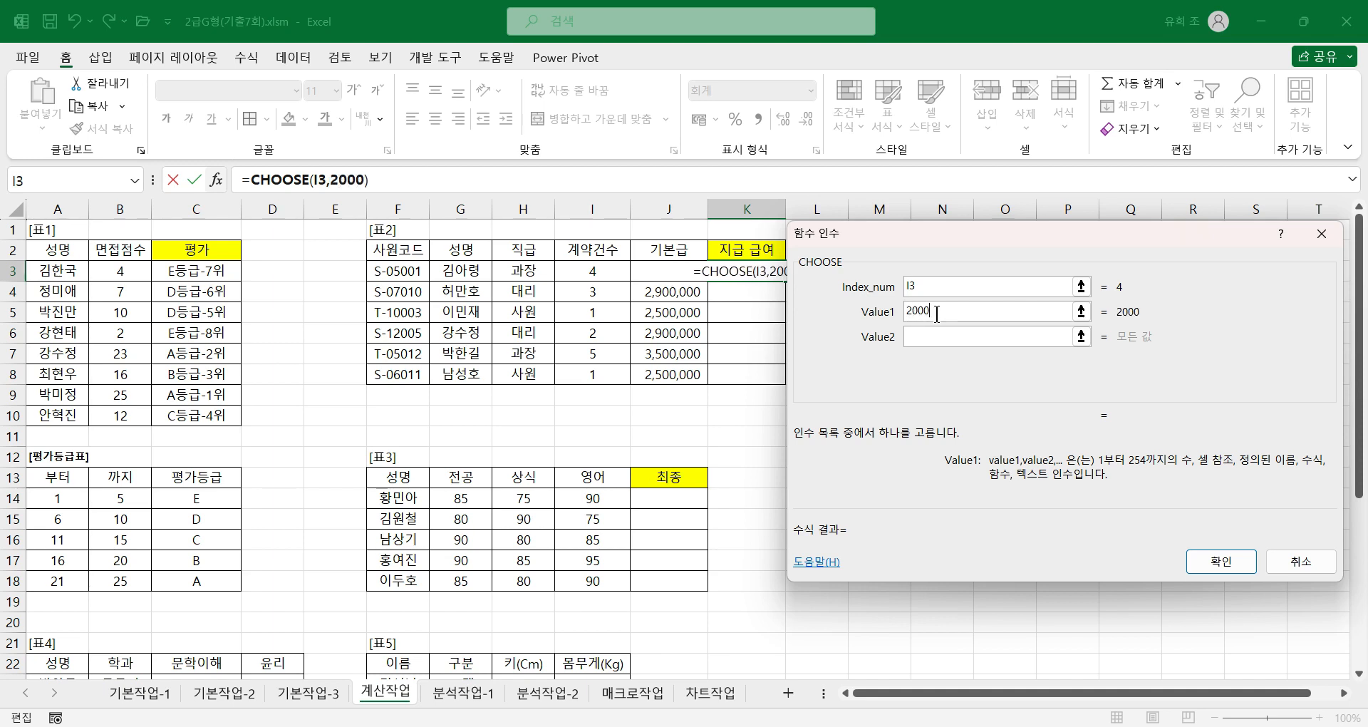
{"action": "left_click", "coordinate": [939, 338]}
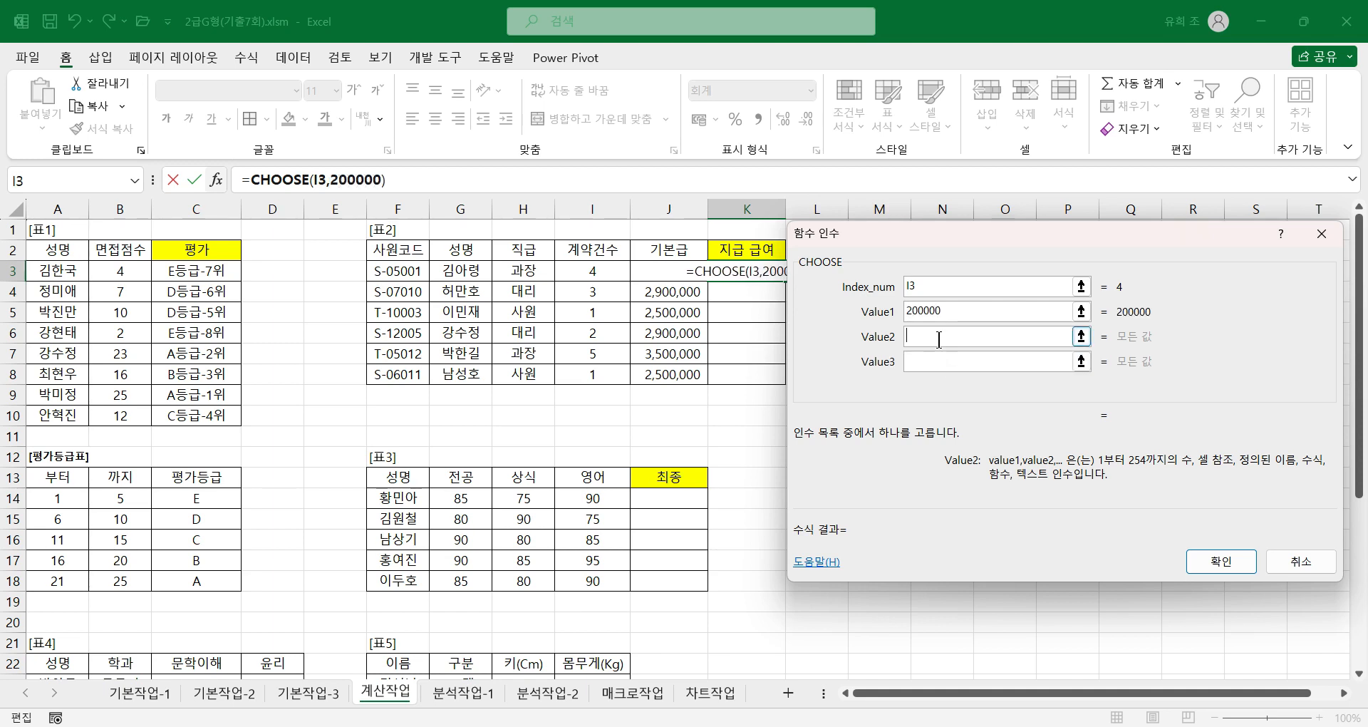
{"action": "type", "text": "20000"}
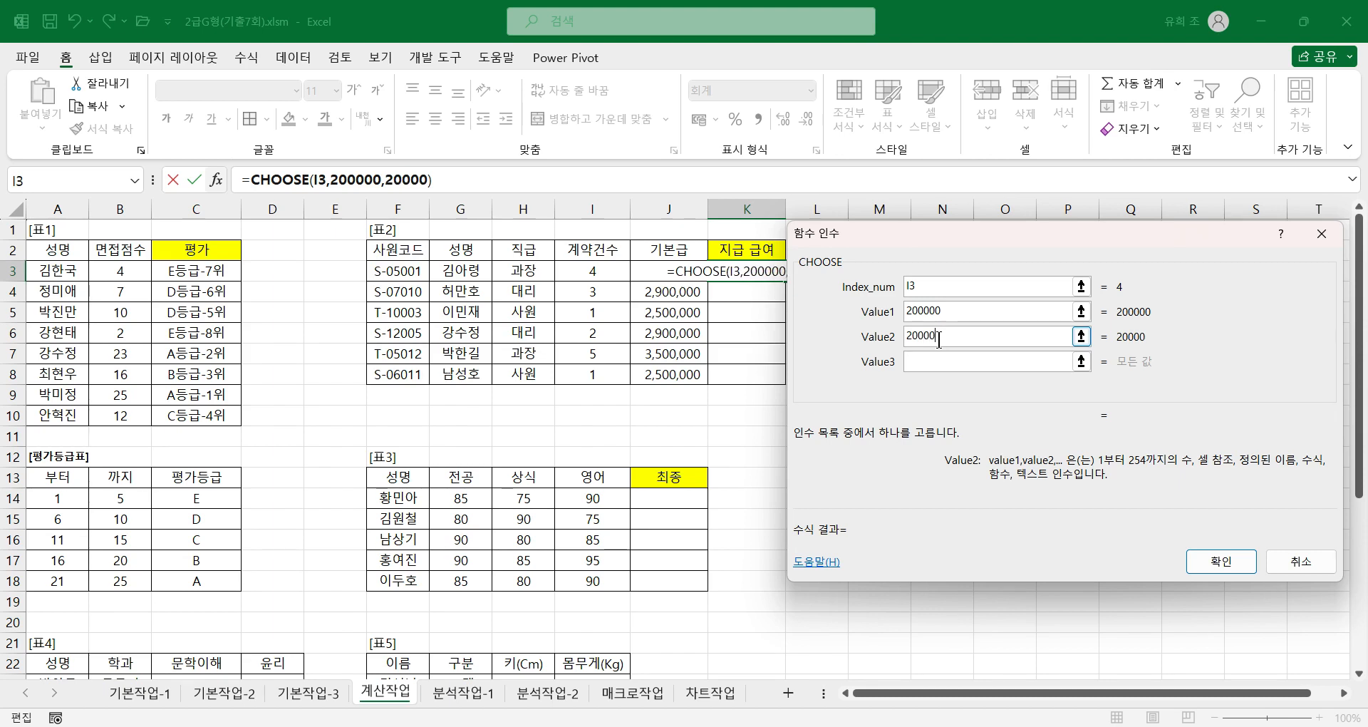
{"action": "type", "text": "0"}
{"action": "key", "text": "Tab"}
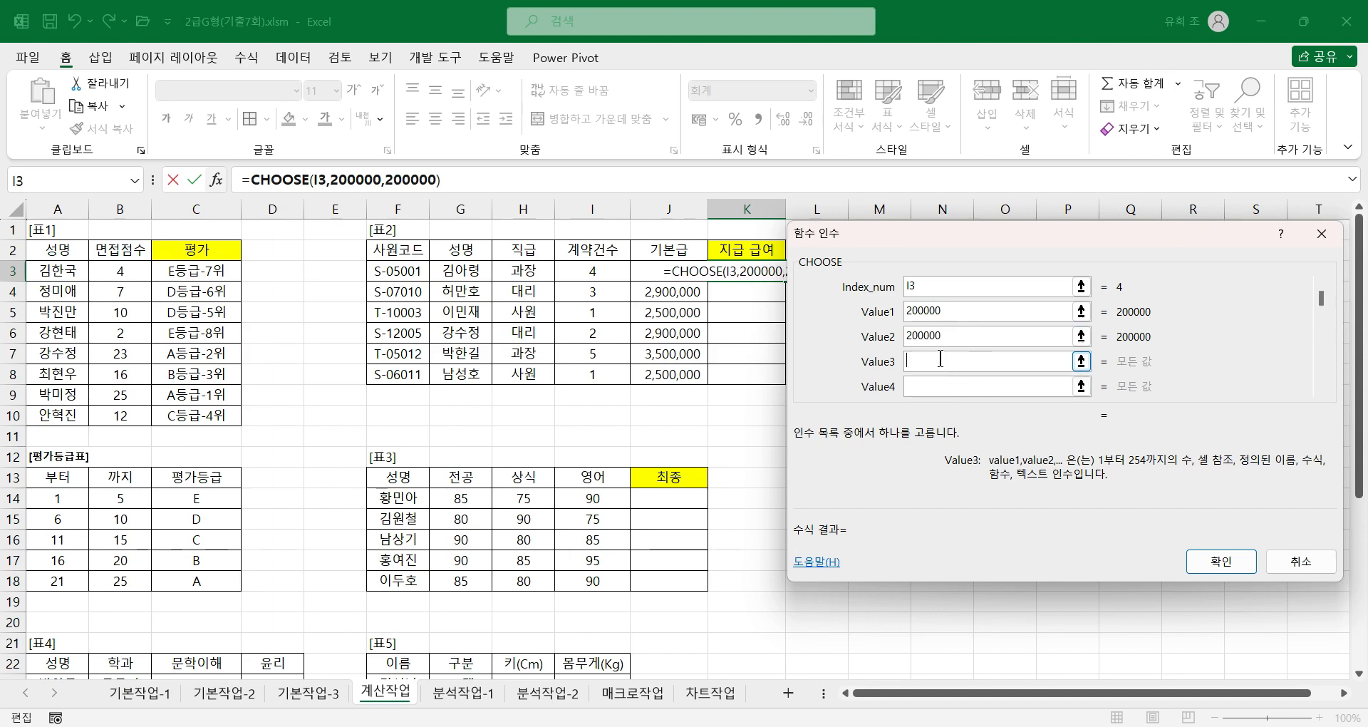
{"action": "type", "text": "200000"}
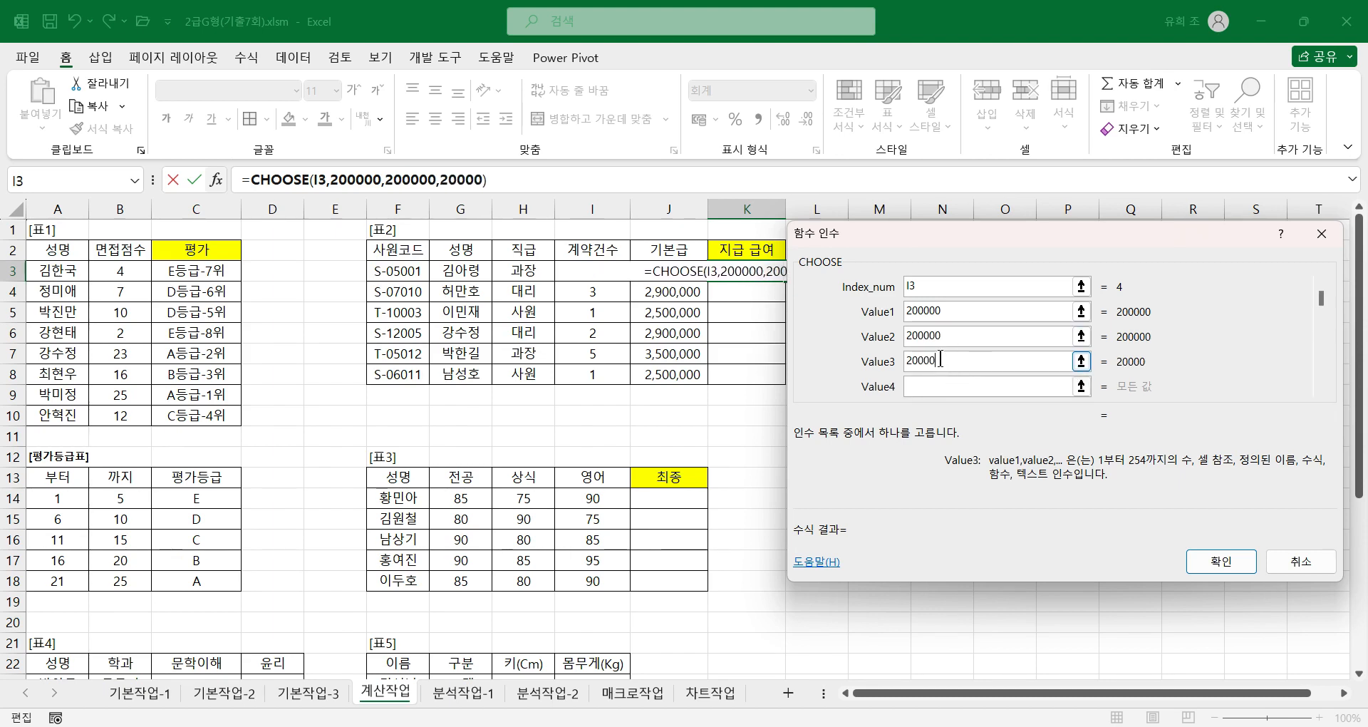
Set CHOOSE's Value4 to 350000 and Value5 to 500000, and accept the function
{"action": "left_click", "coordinate": [935, 388]}
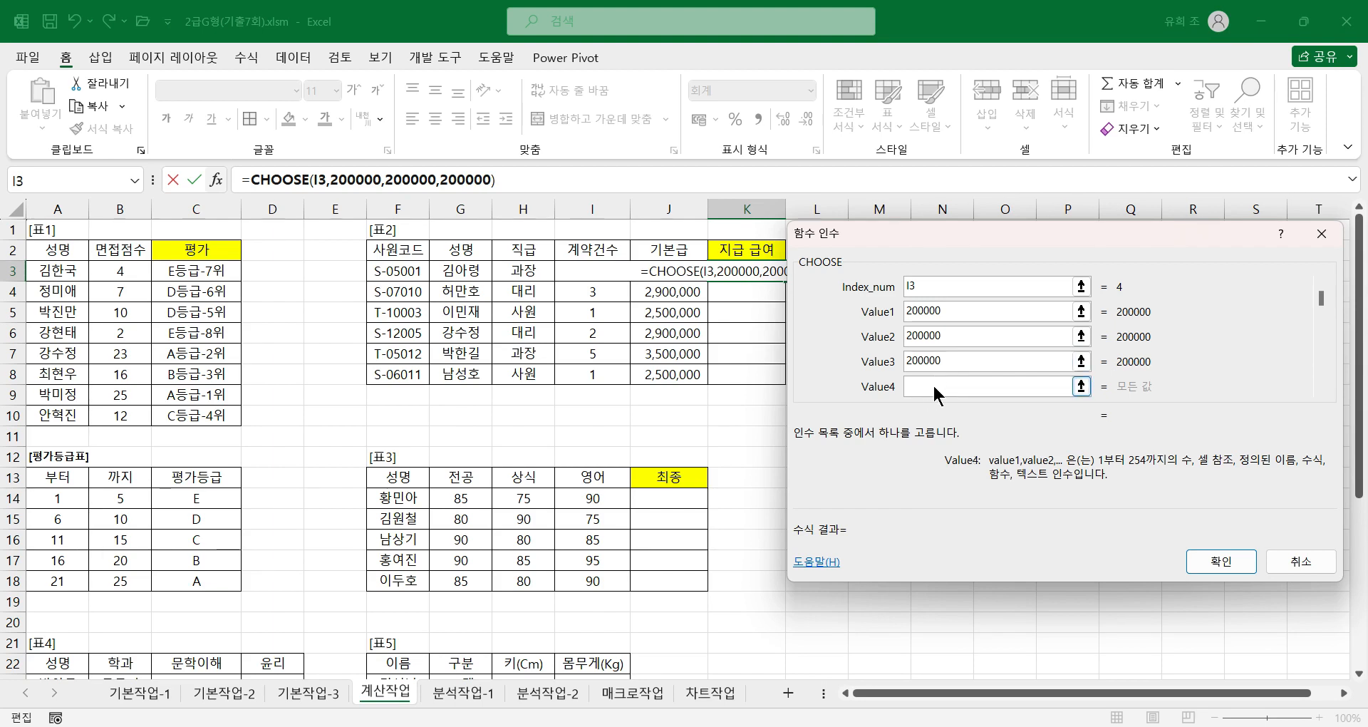
{"action": "type", "text": "350000"}
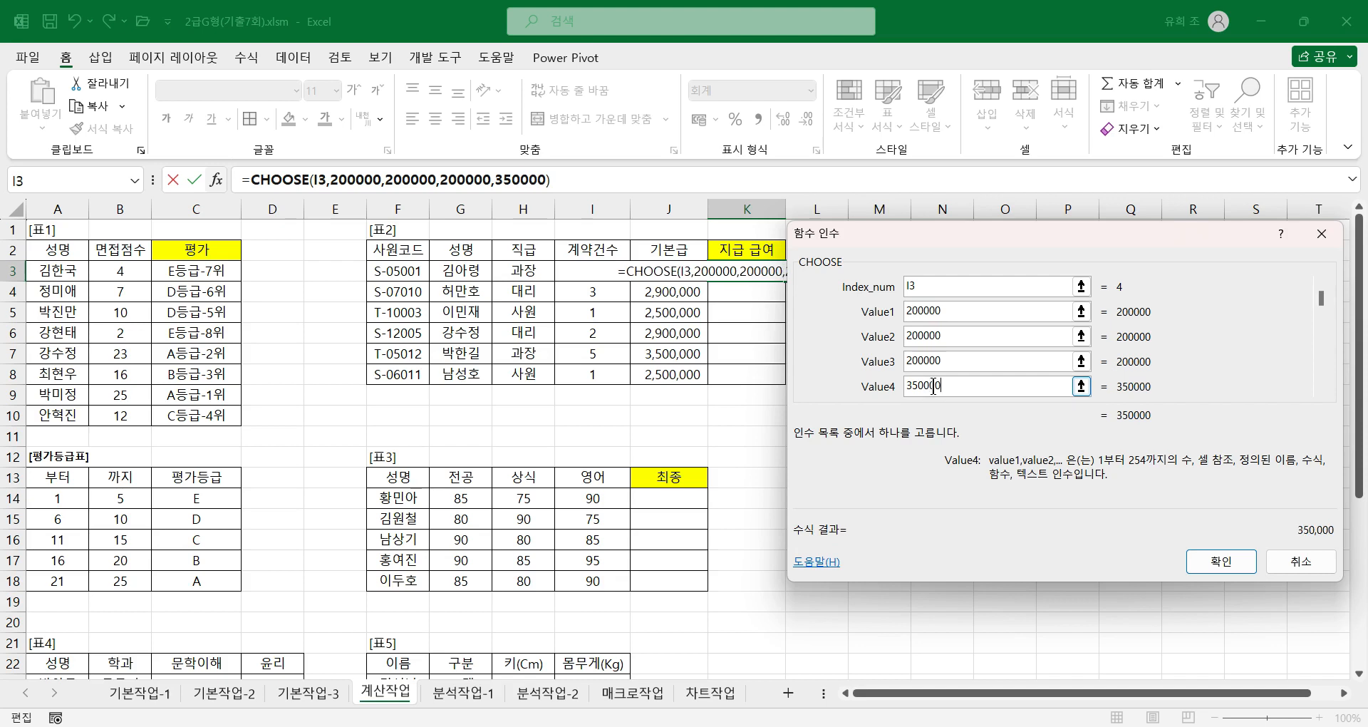
{"action": "key", "text": "Tab"}
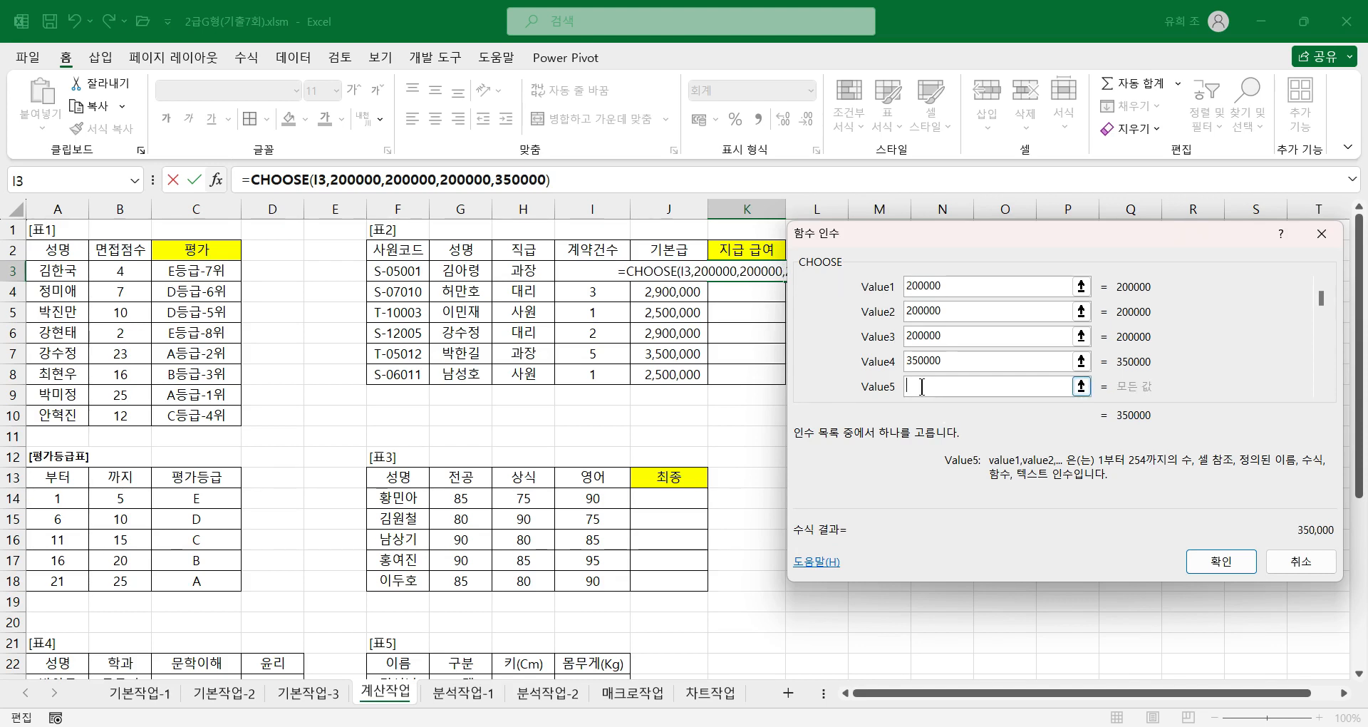
{"action": "type", "text": "50"}
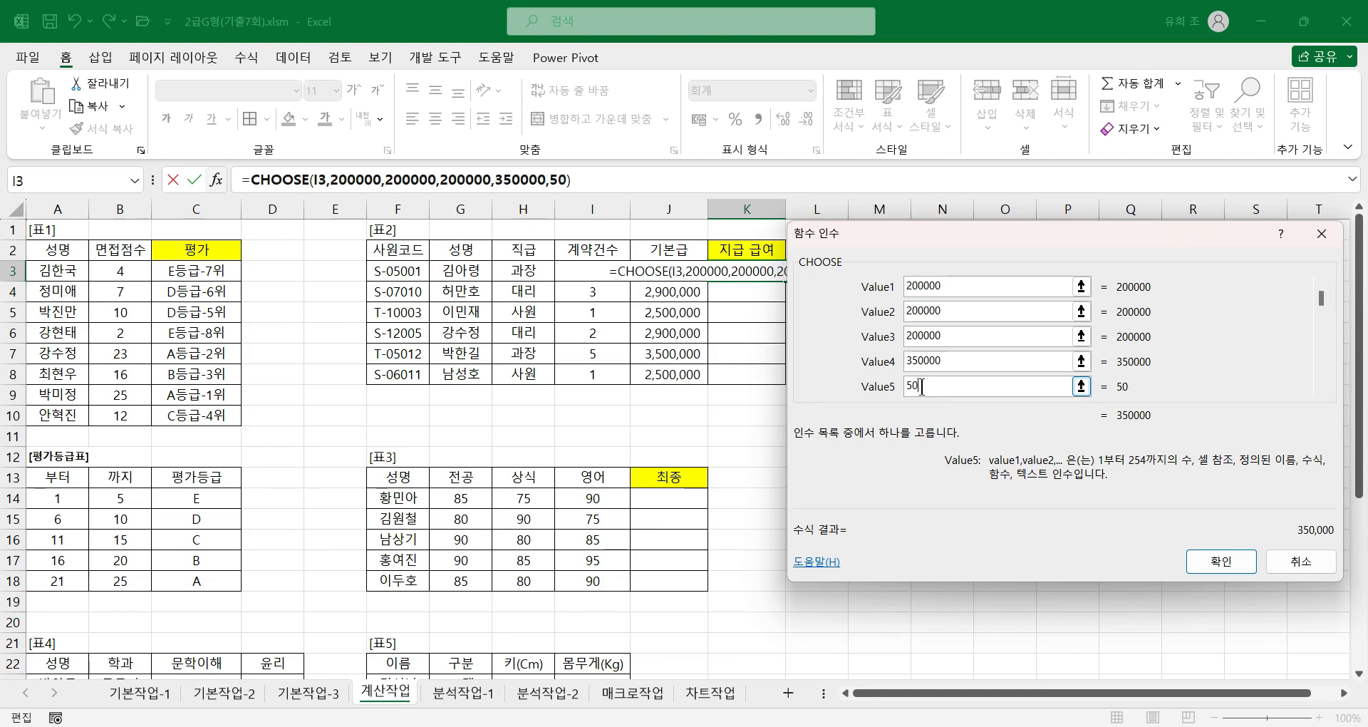
{"action": "type", "text": "0000"}
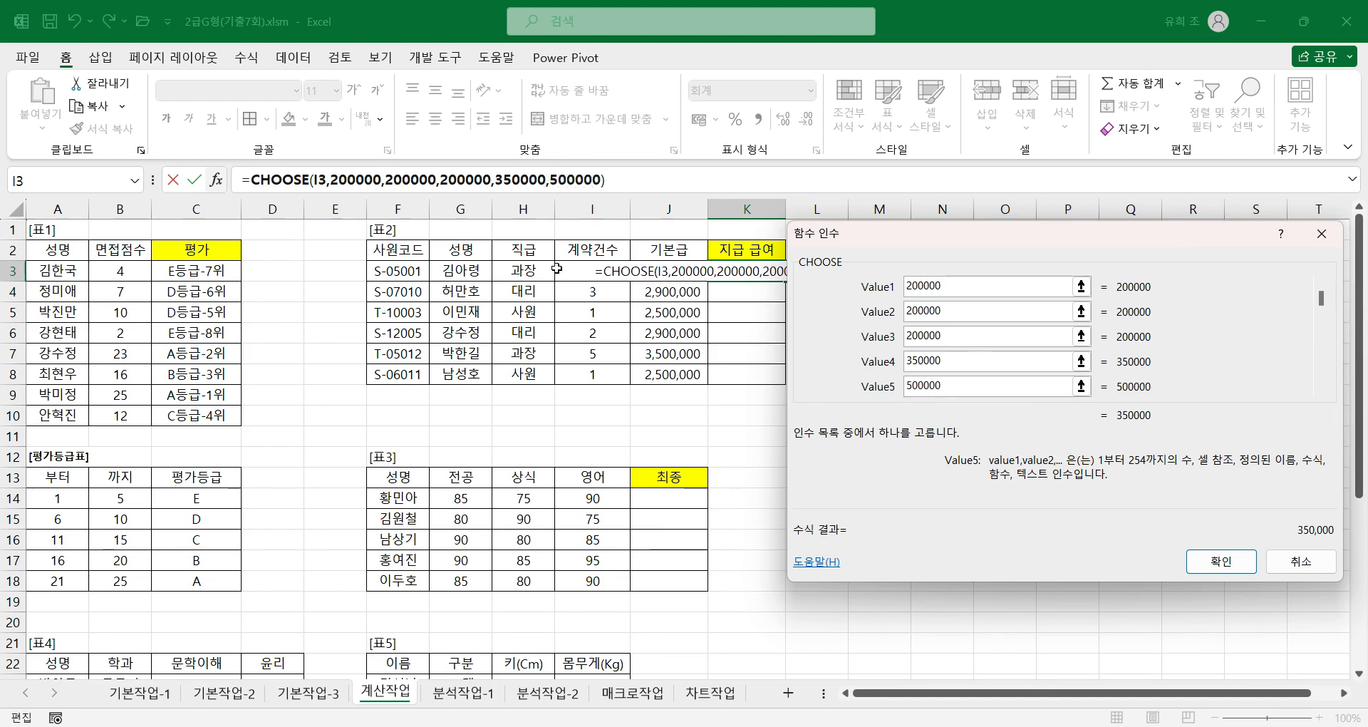
{"action": "left_click", "coordinate": [1222, 561]}
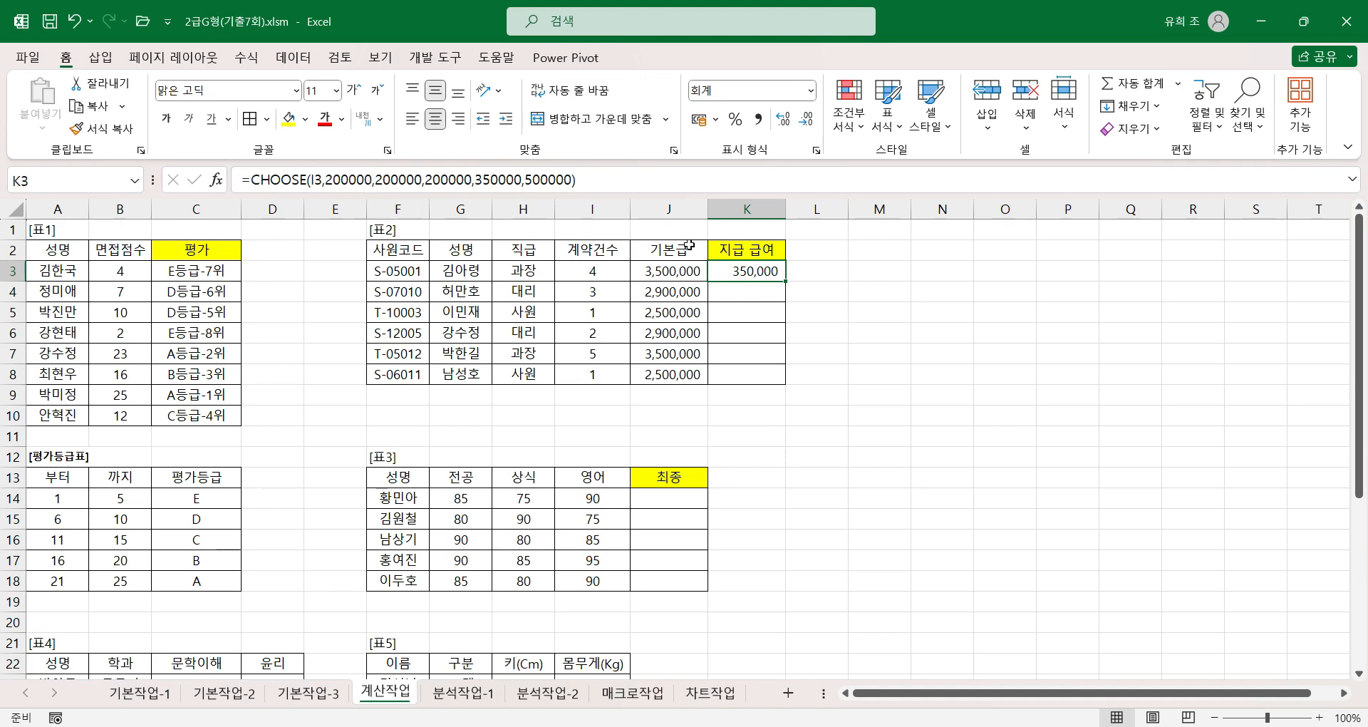
Add the 기본급 to the K3 formula by appending +J3, commit it and reselect K3
{"action": "left_click", "coordinate": [617, 179]}
{"action": "type", "text": "+"}
{"action": "left_click", "coordinate": [679, 270]}
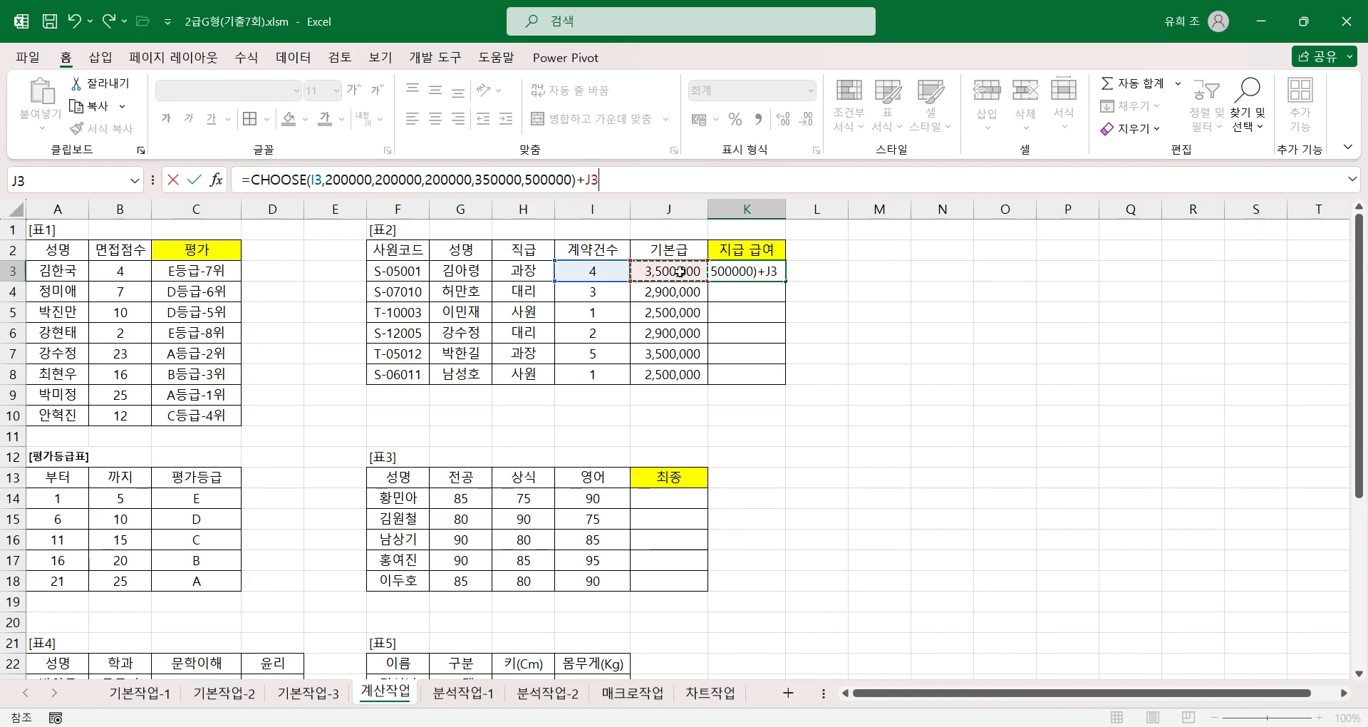
{"action": "key", "text": "Return"}
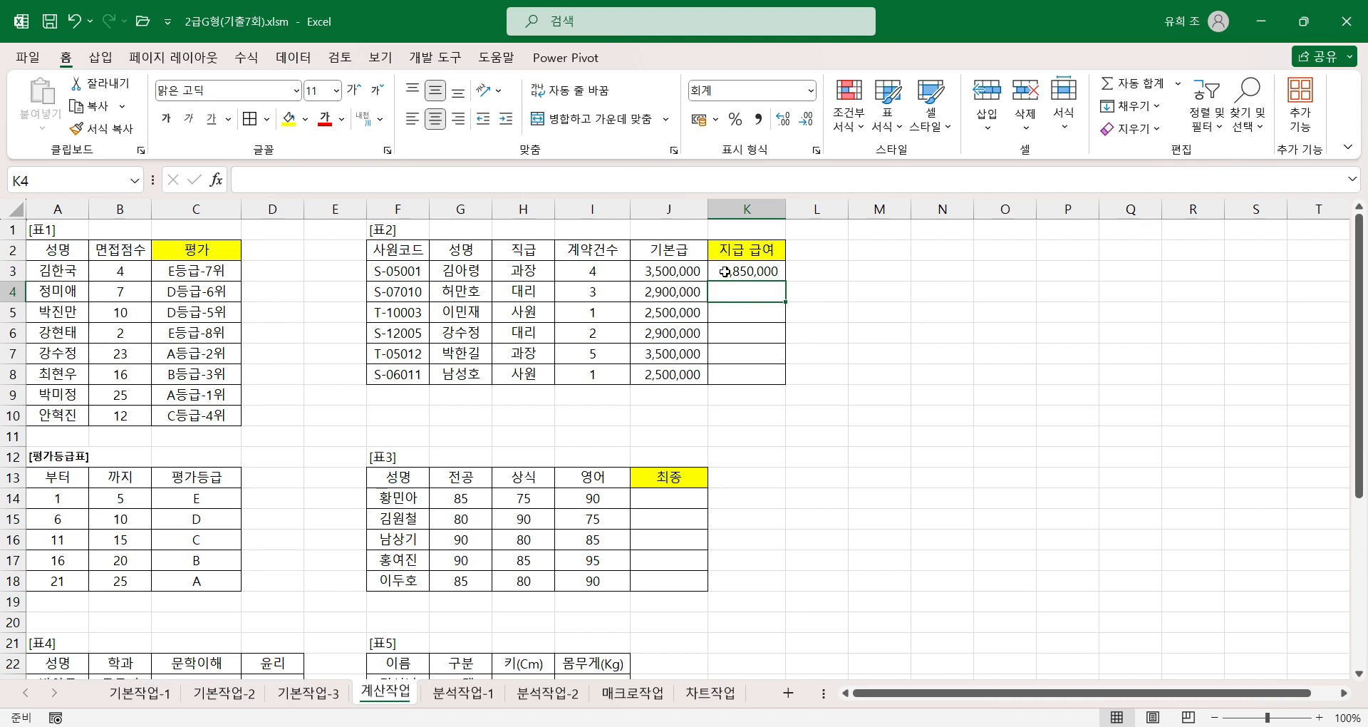
{"action": "left_click", "coordinate": [768, 269]}
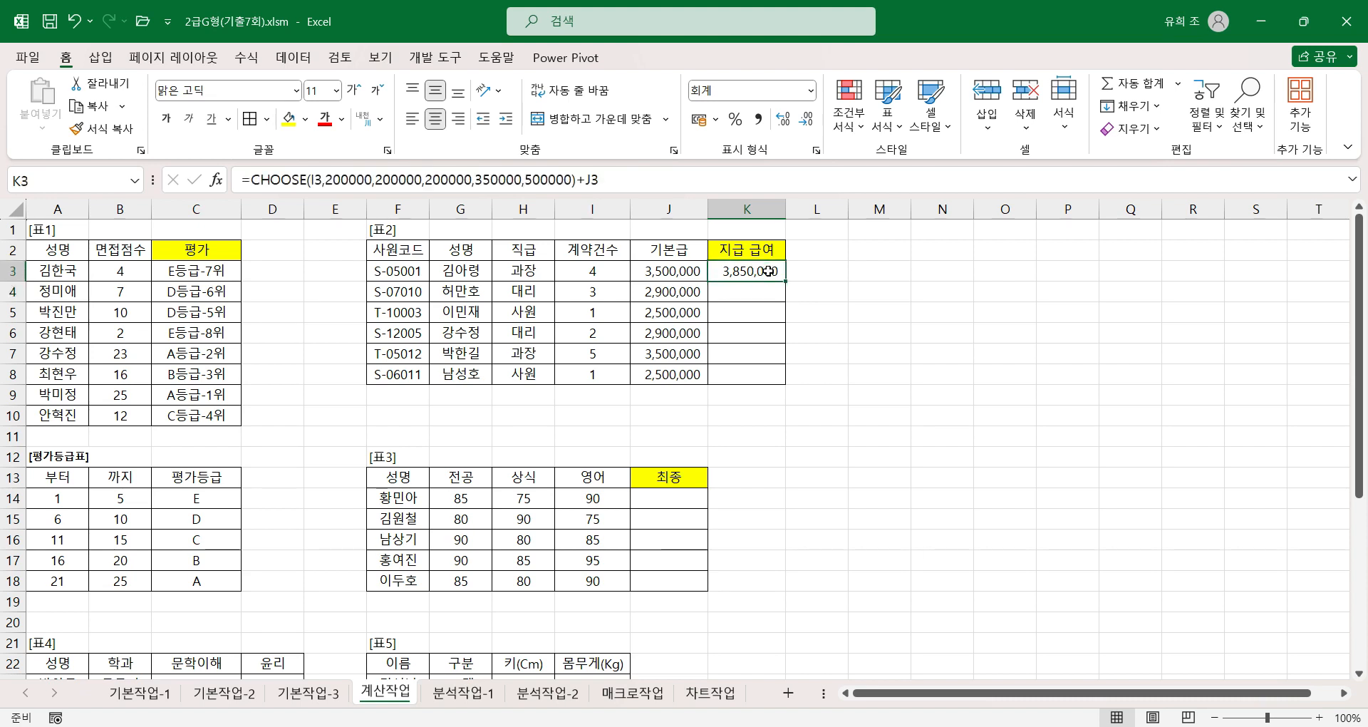
Wrap the K3 formula under 지급 급여 in ROUND with Num_digits set to -5 and accept the function
{"action": "left_click", "coordinate": [254, 178]}
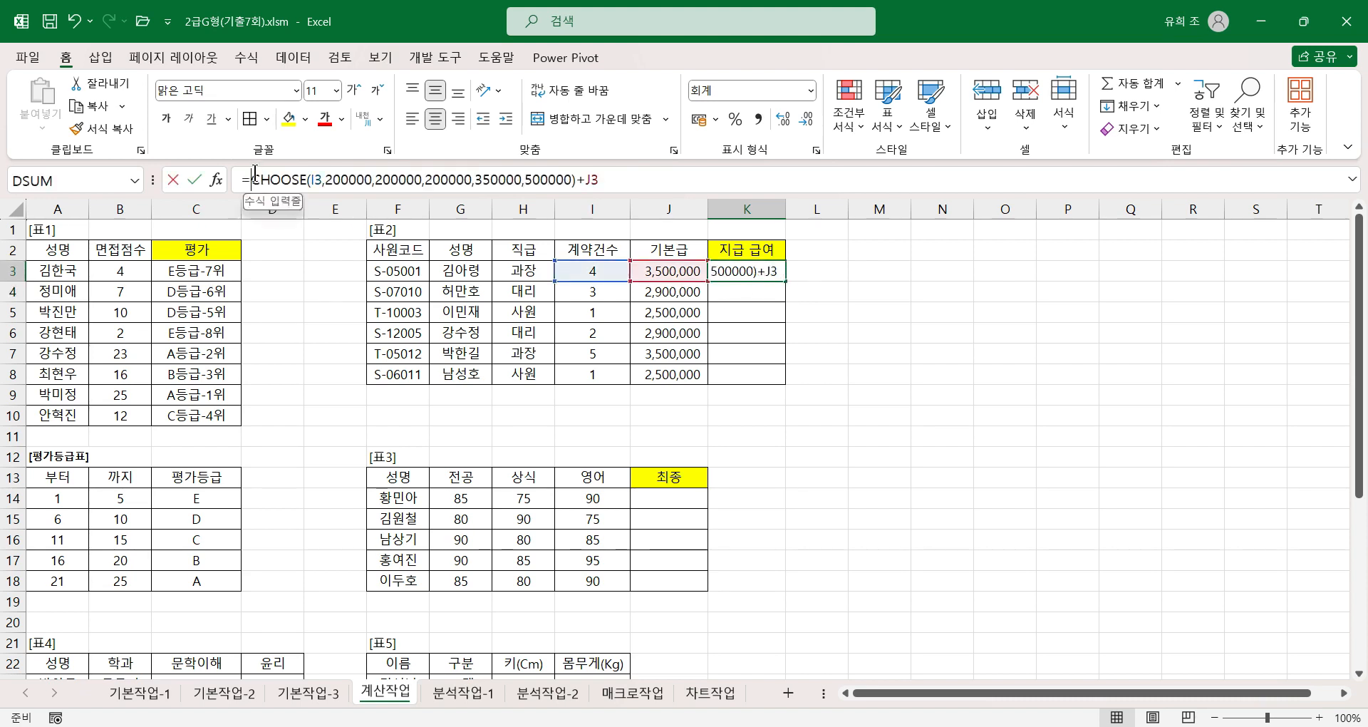
{"action": "type", "text": "roun"}
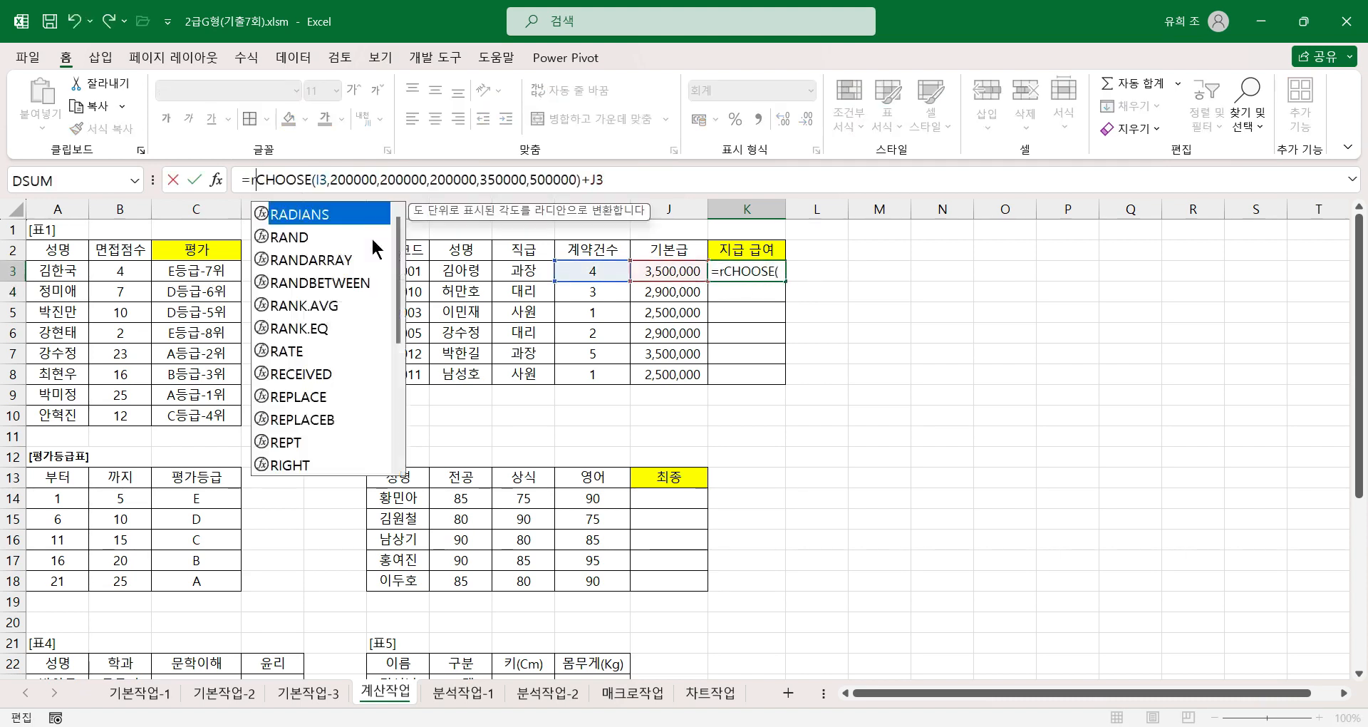
{"action": "type", "text": "d("}
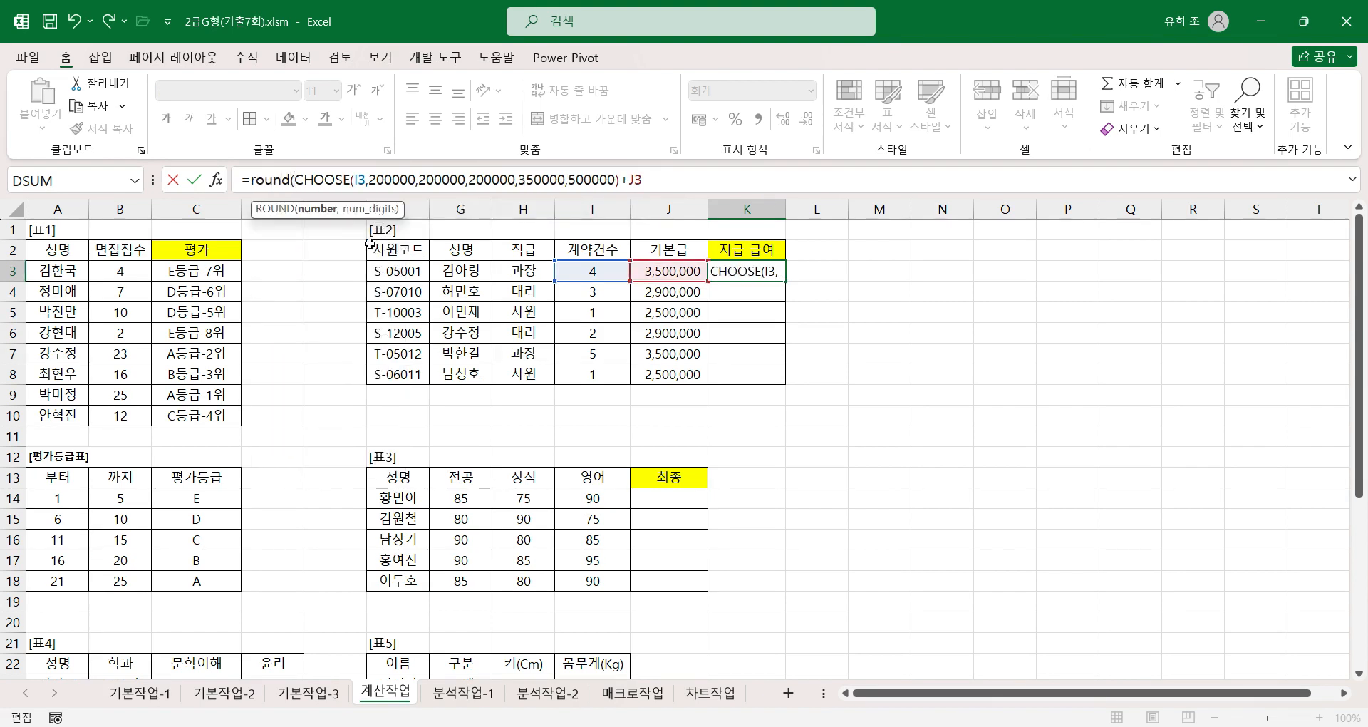
{"action": "left_click", "coordinate": [275, 181]}
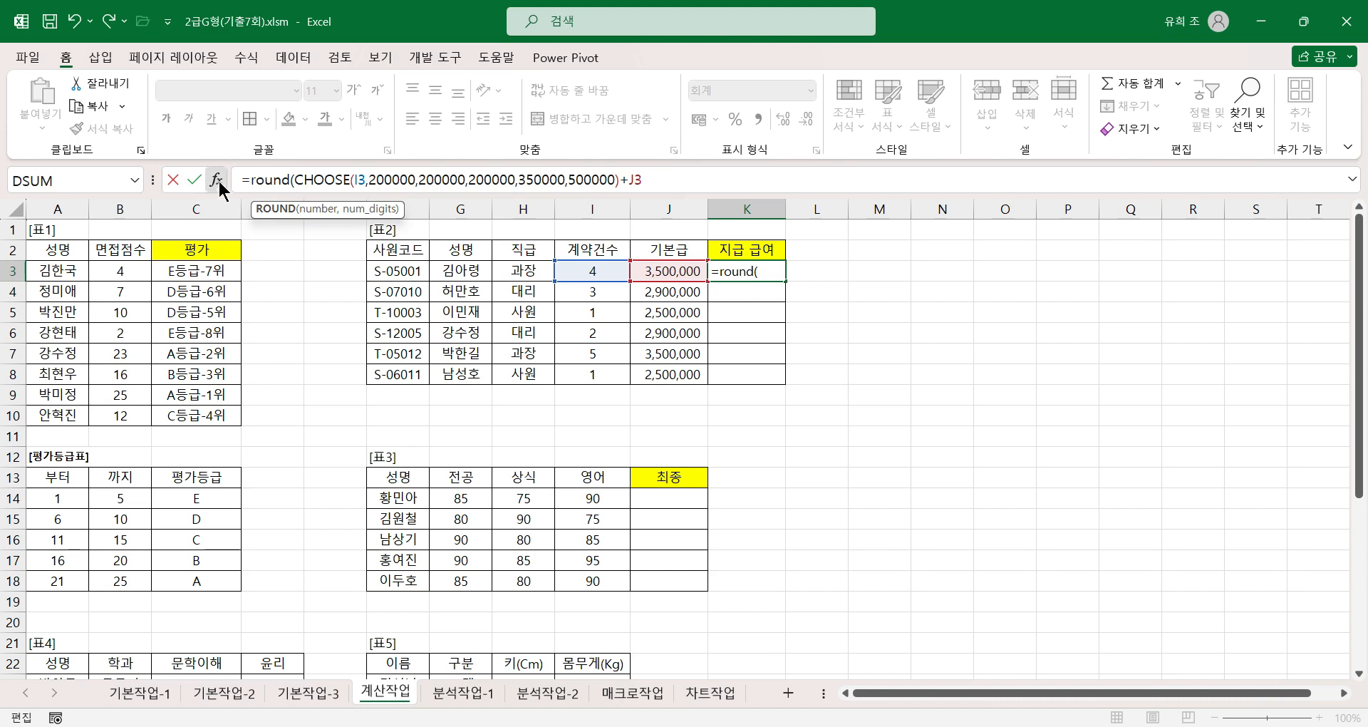
{"action": "left_click", "coordinate": [216, 180]}
{"action": "left_click", "coordinate": [920, 349]}
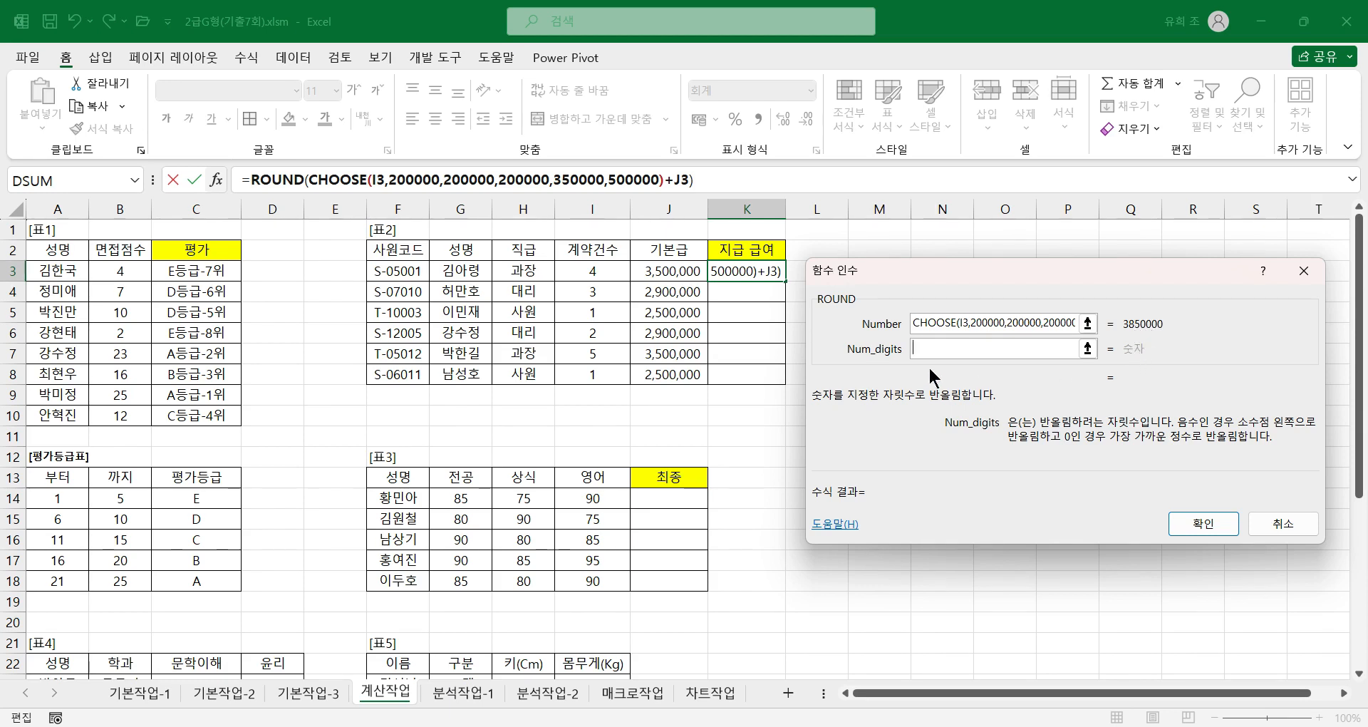
{"action": "type", "text": "-5"}
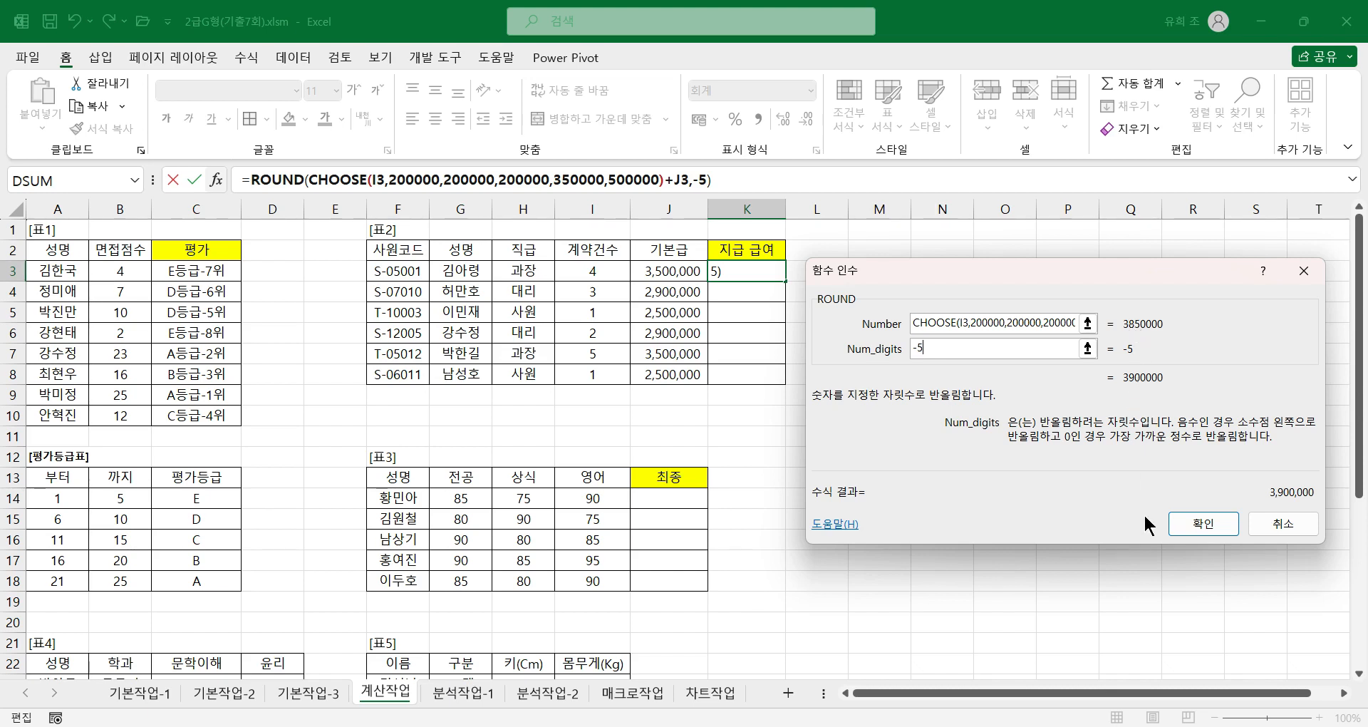
{"action": "left_click", "coordinate": [1191, 528]}
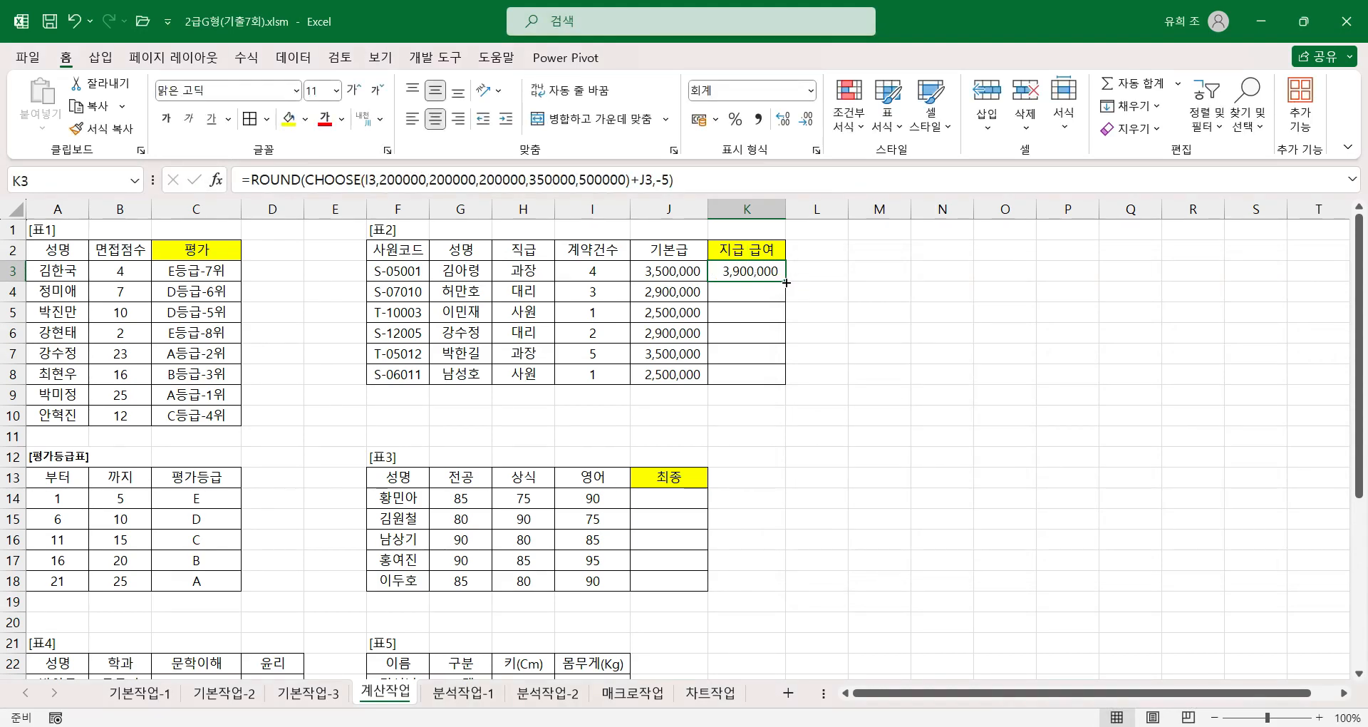
Fill the K3 formula down through K8 and check the copied formulas in K4 to K8
{"action": "double_click", "coordinate": [787, 282]}
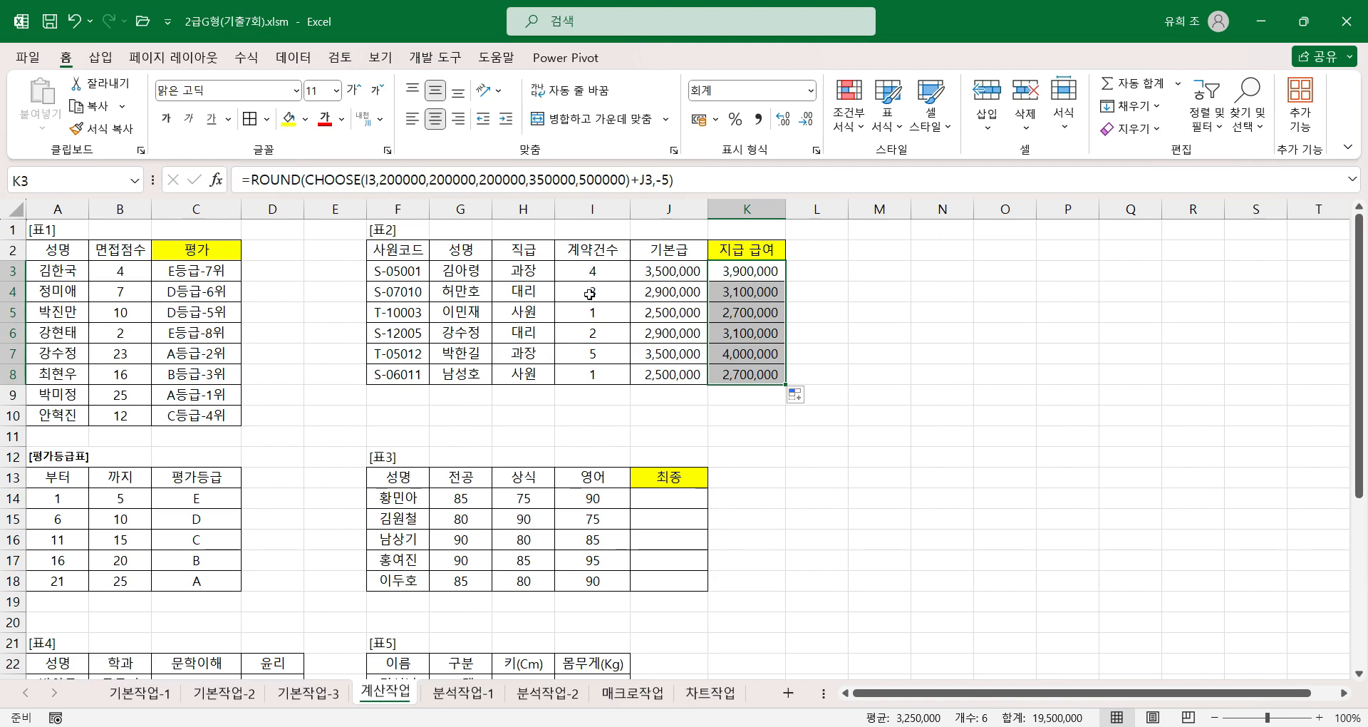
{"action": "left_click", "coordinate": [754, 289]}
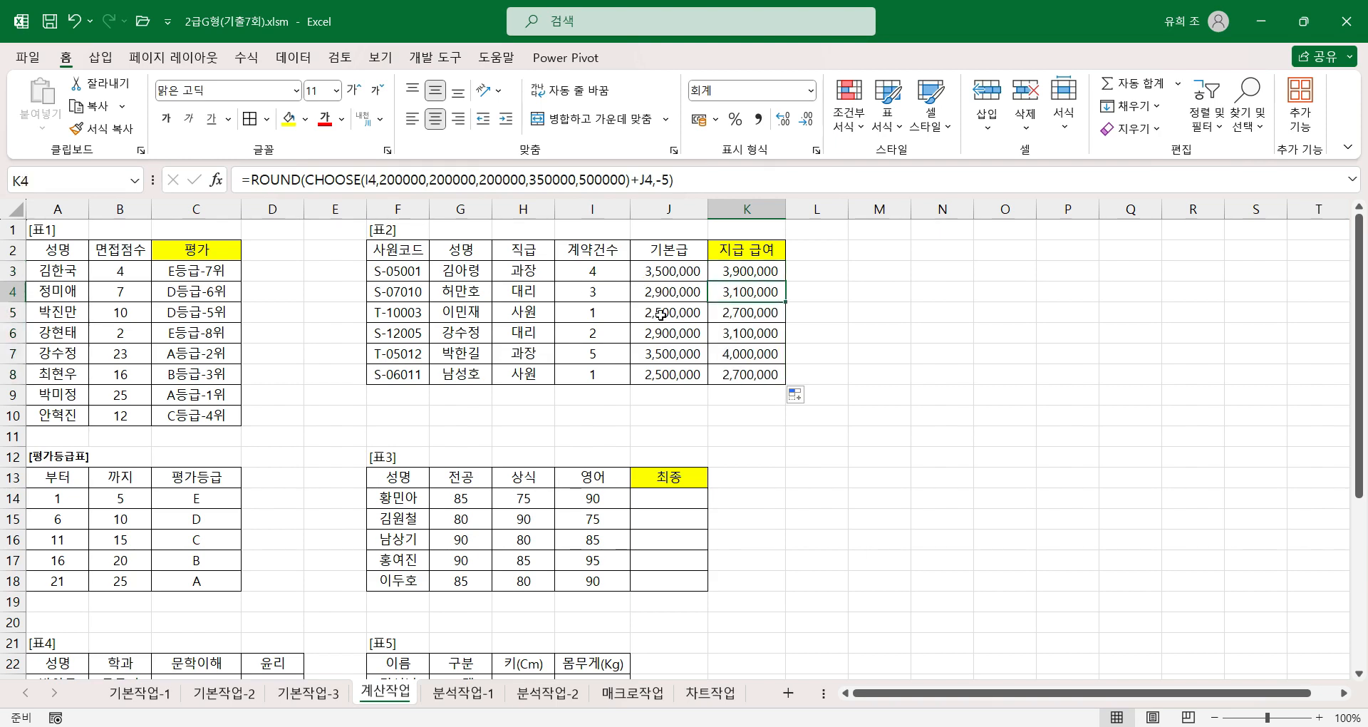
{"action": "left_click", "coordinate": [768, 314]}
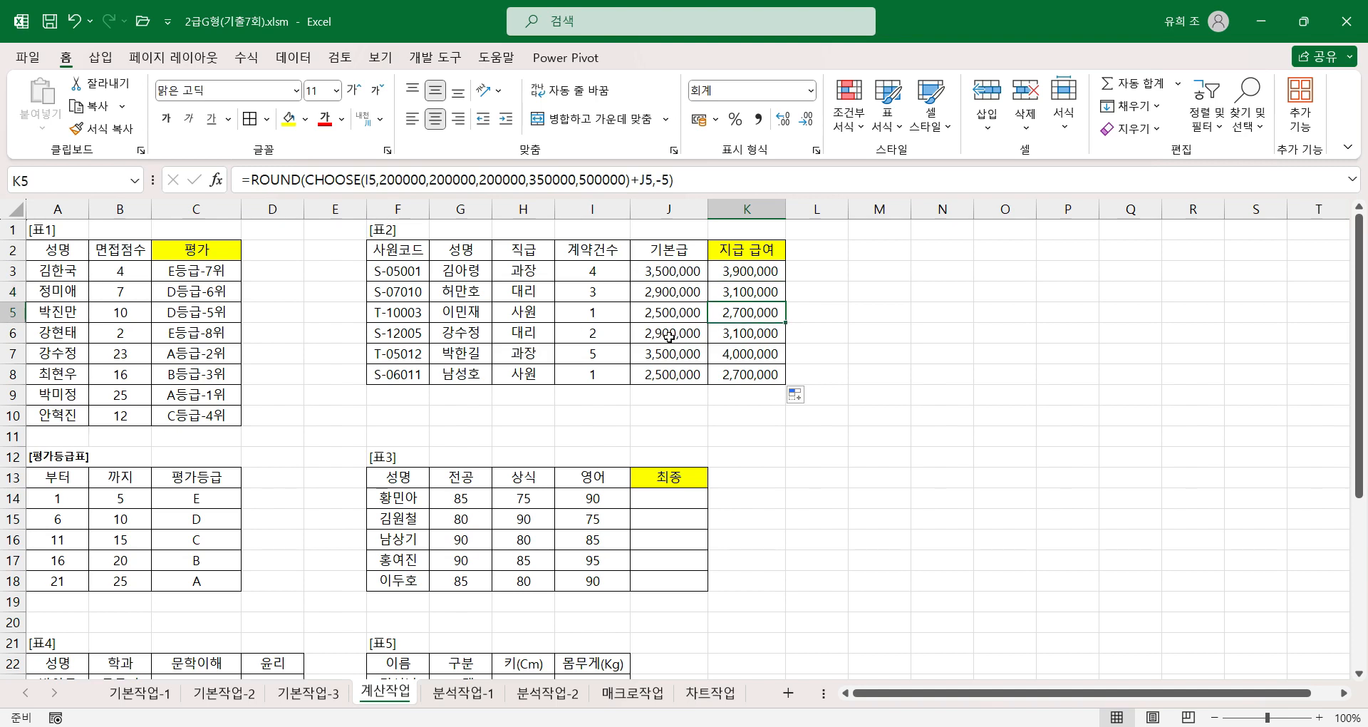
{"action": "left_click", "coordinate": [760, 334]}
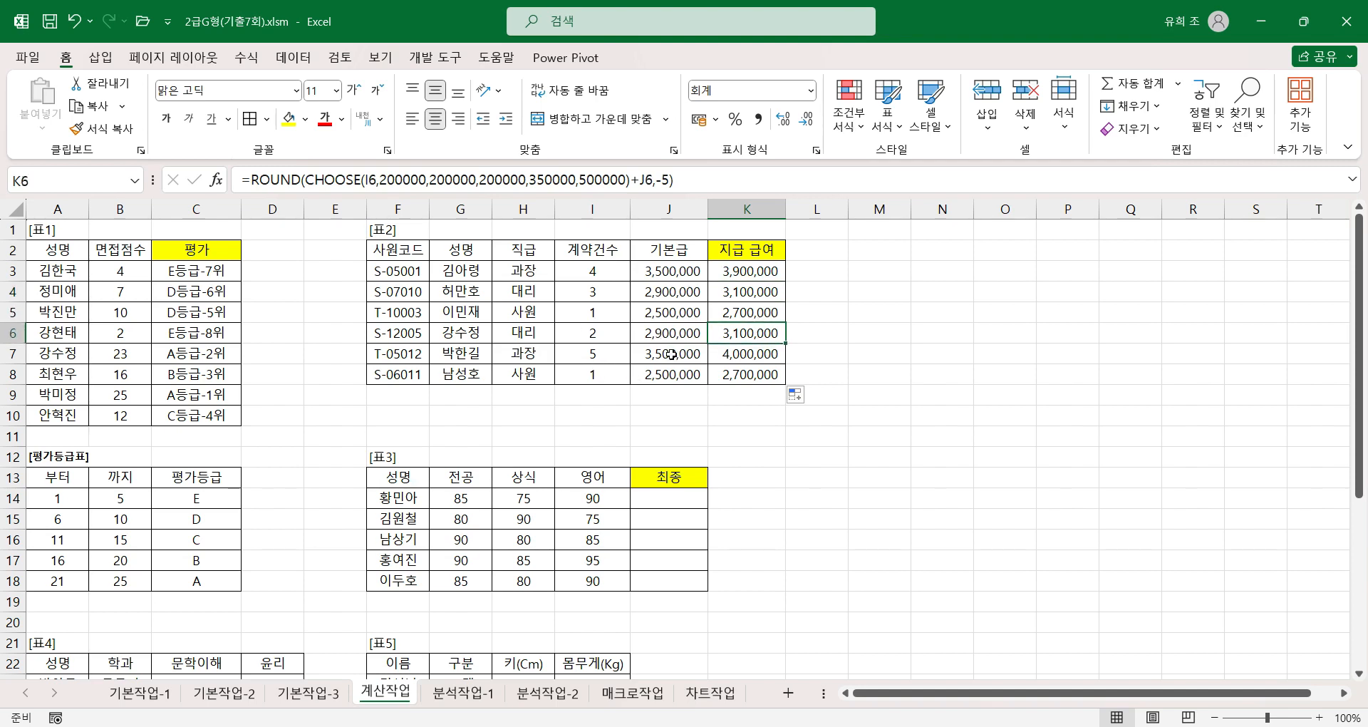
{"action": "left_click", "coordinate": [763, 355]}
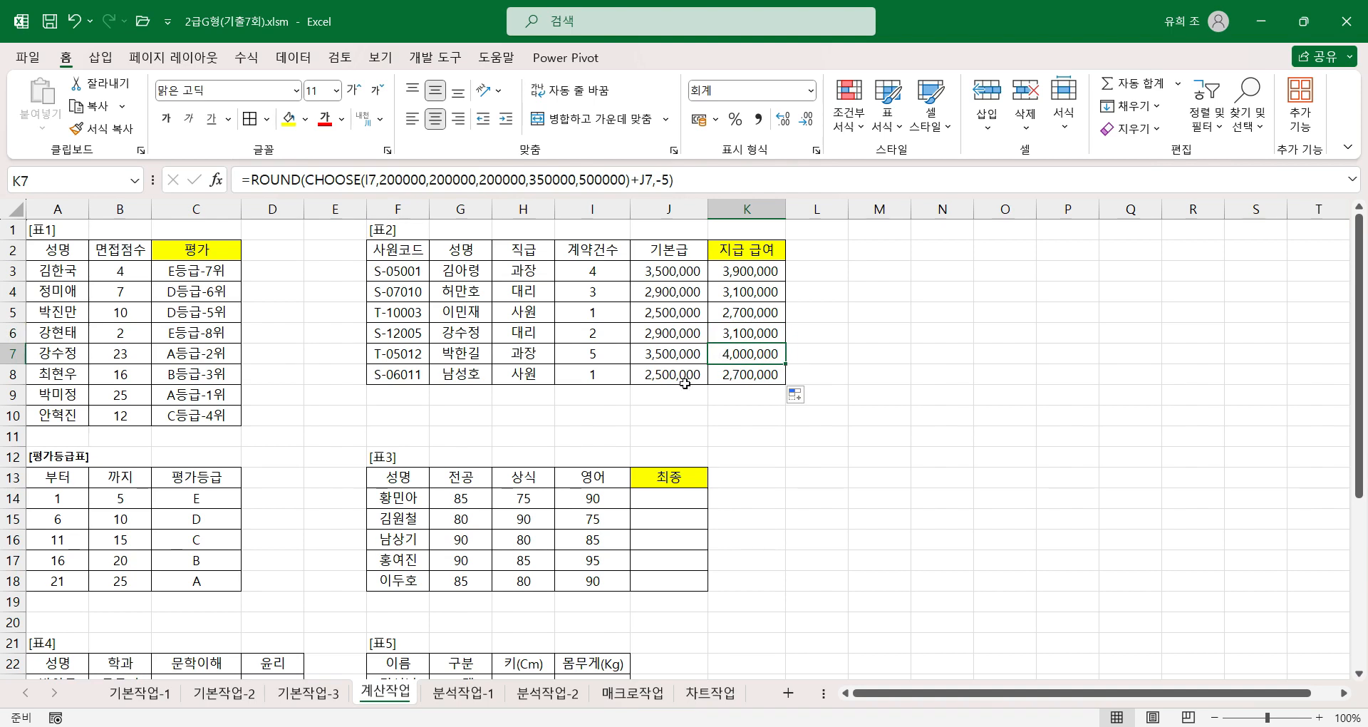
{"action": "left_click", "coordinate": [734, 372]}
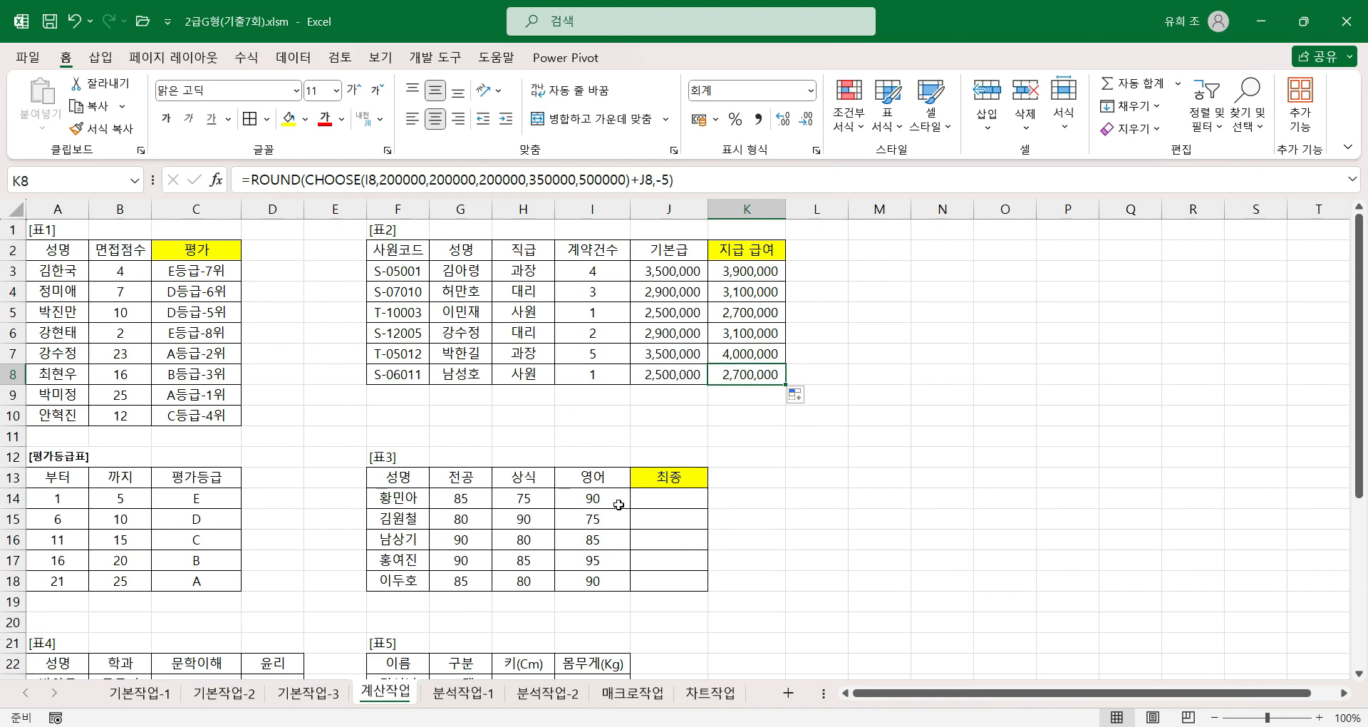
Start an IF function in J14 under 최종 in 표3 and open its function arguments
{"action": "scroll", "coordinate": [268, 534], "scroll_direction": "down", "scroll_amount": 2}
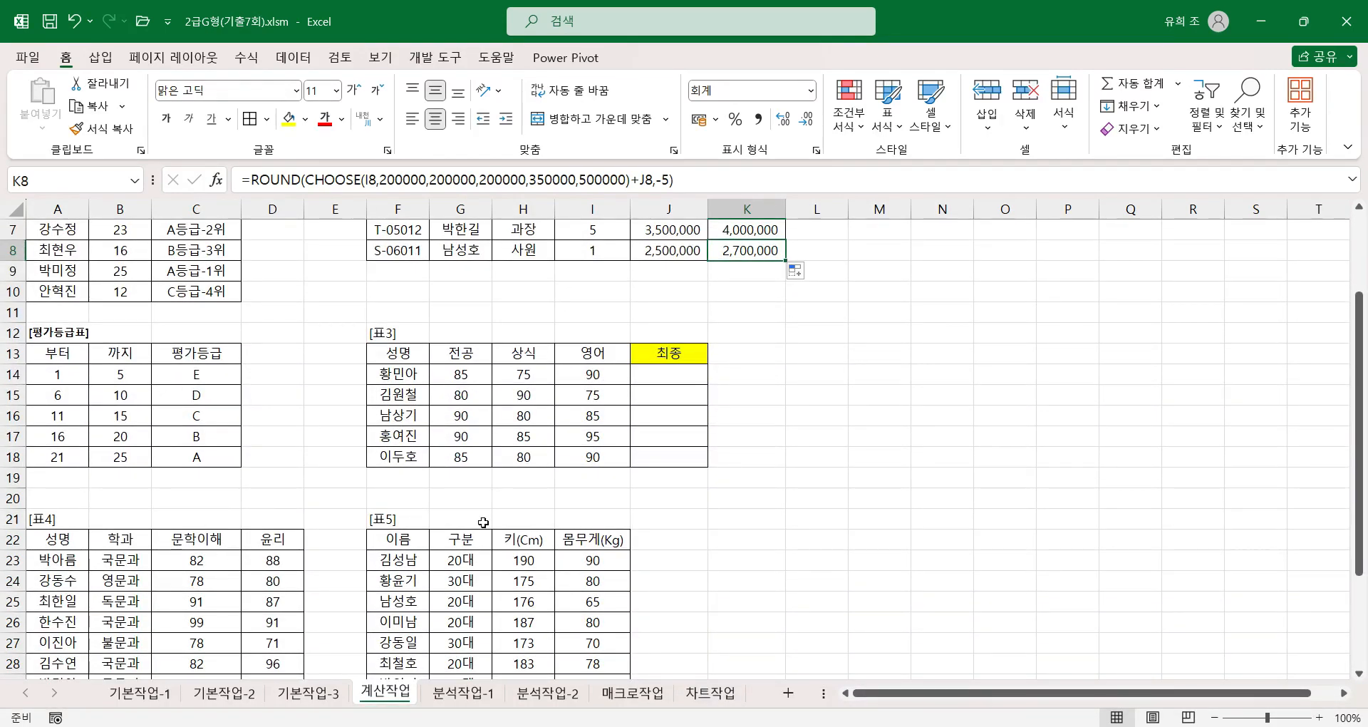
{"action": "left_click", "coordinate": [655, 375]}
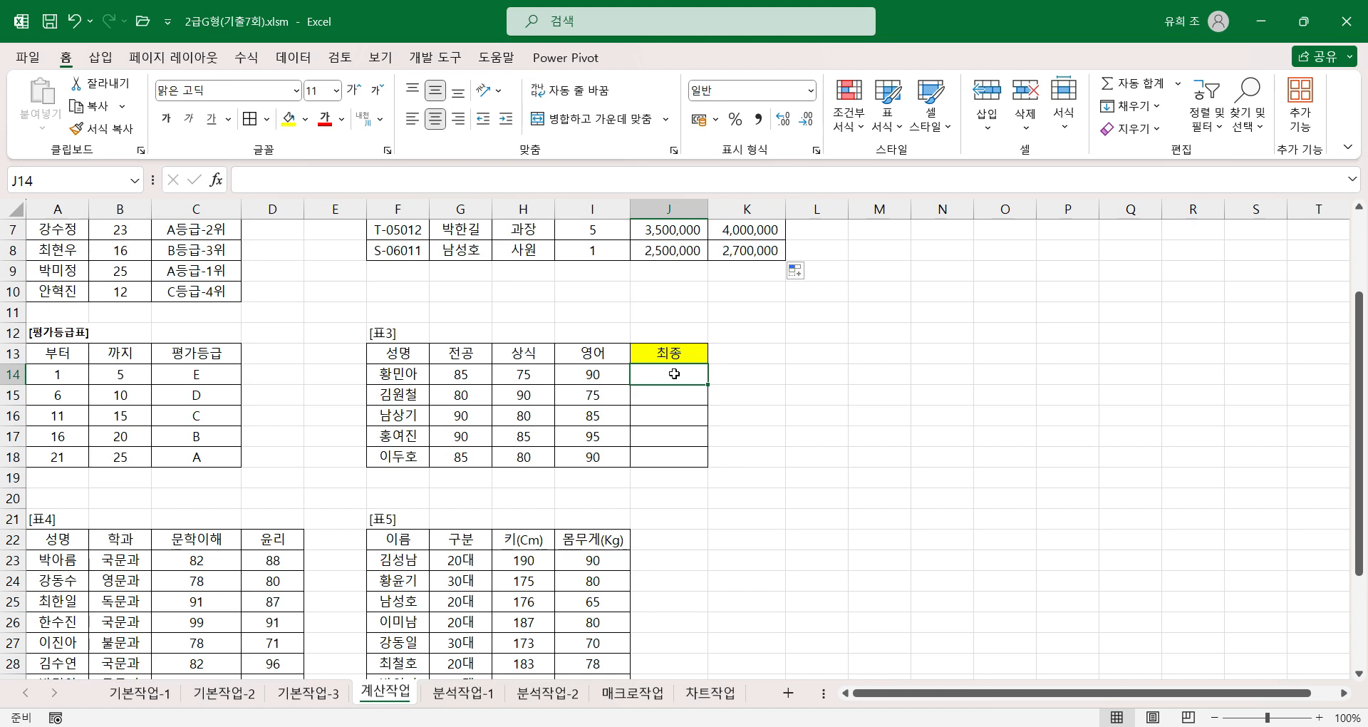
{"action": "type", "text": "ㅑ"}
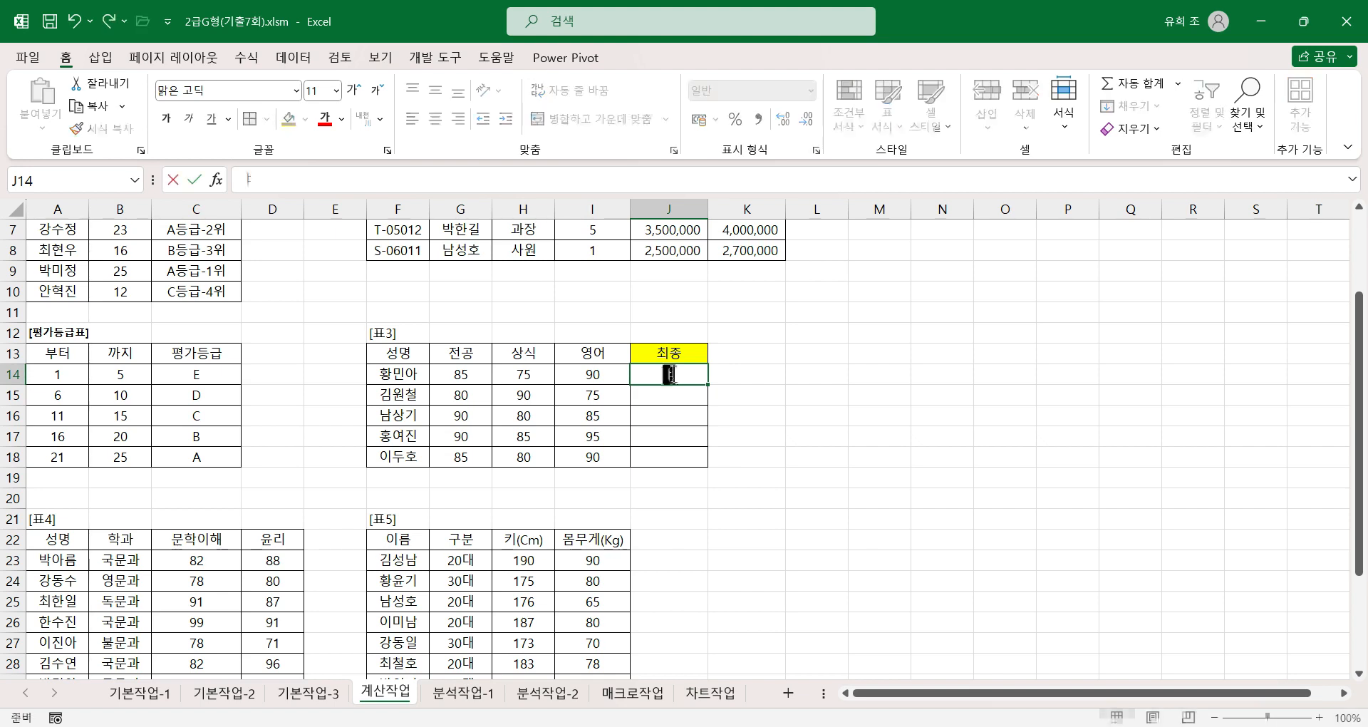
{"action": "key", "text": "BackSpace"}
{"action": "type", "text": "=if"}
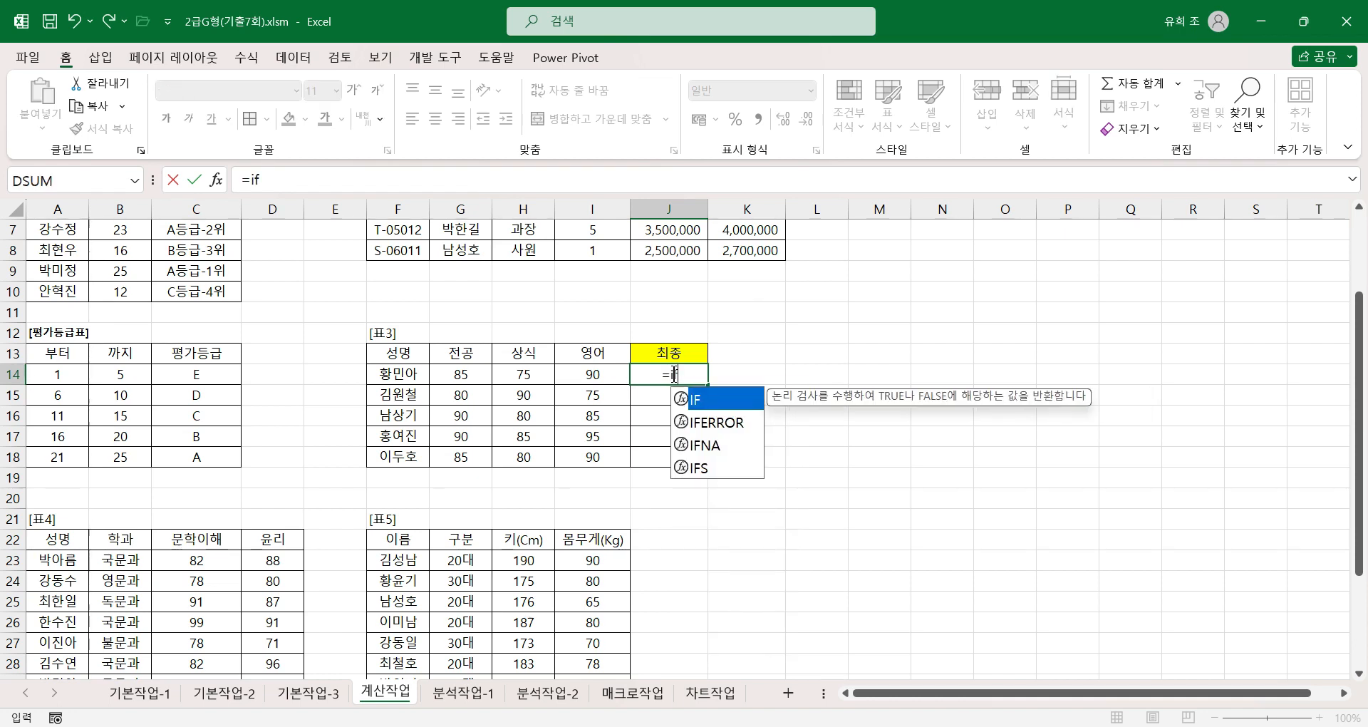
{"action": "key", "text": "ctrl+a"}
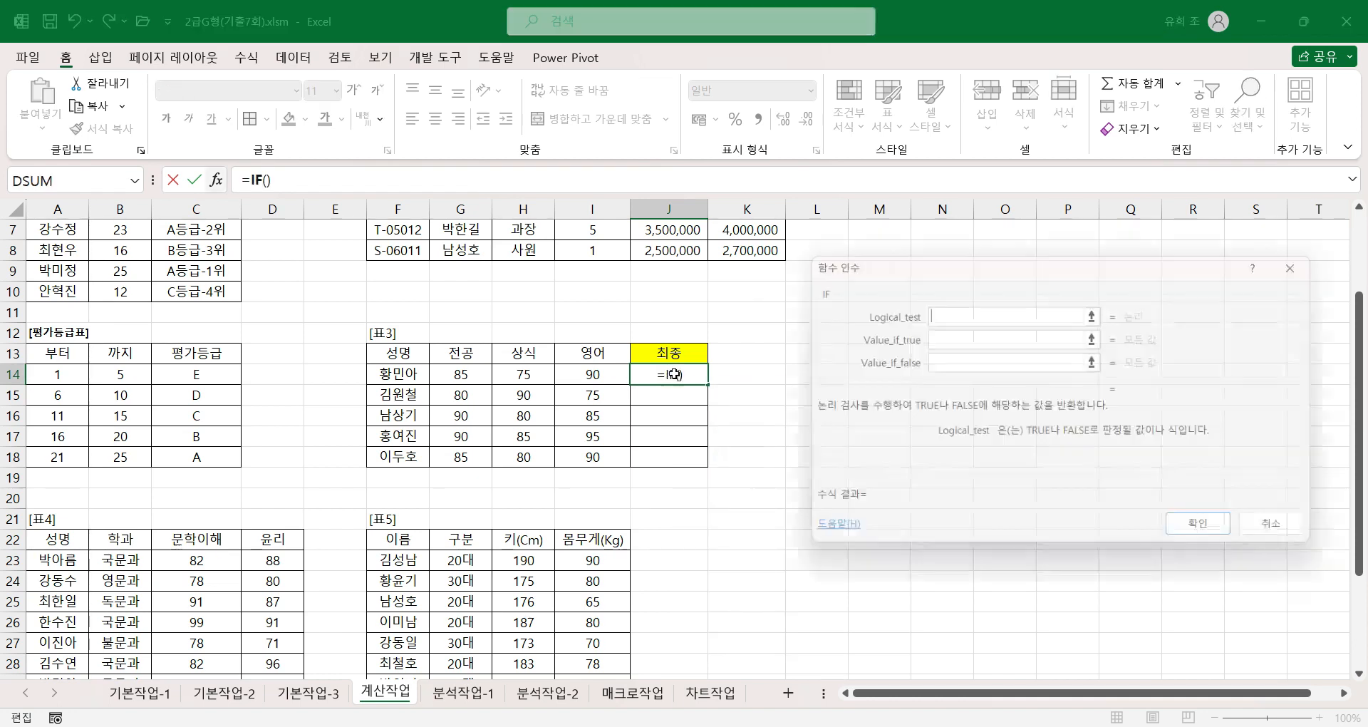
{"action": "left_click_drag", "start_coordinate": [820, 372], "coordinate": [823, 371]}
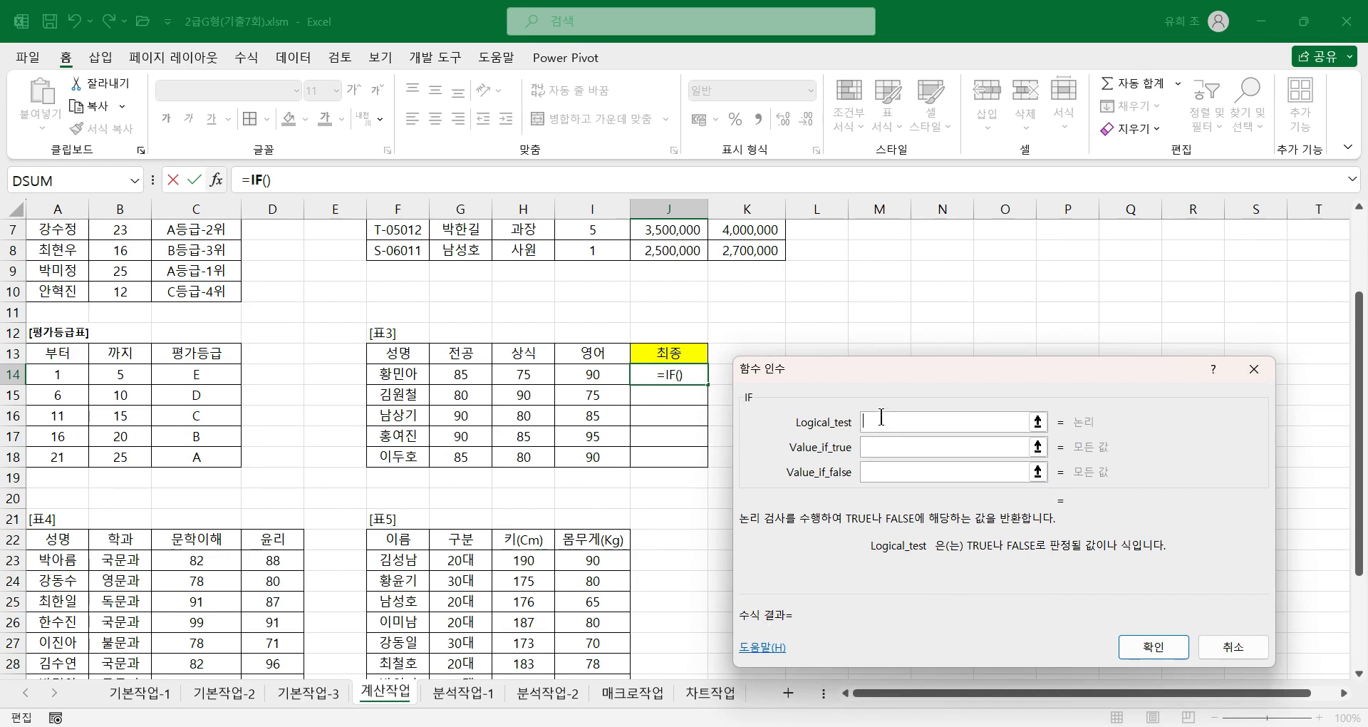
Nest an AND function in IF's Logical_test and set its Logical1 to I14>=90
{"action": "type", "text": "and()"}
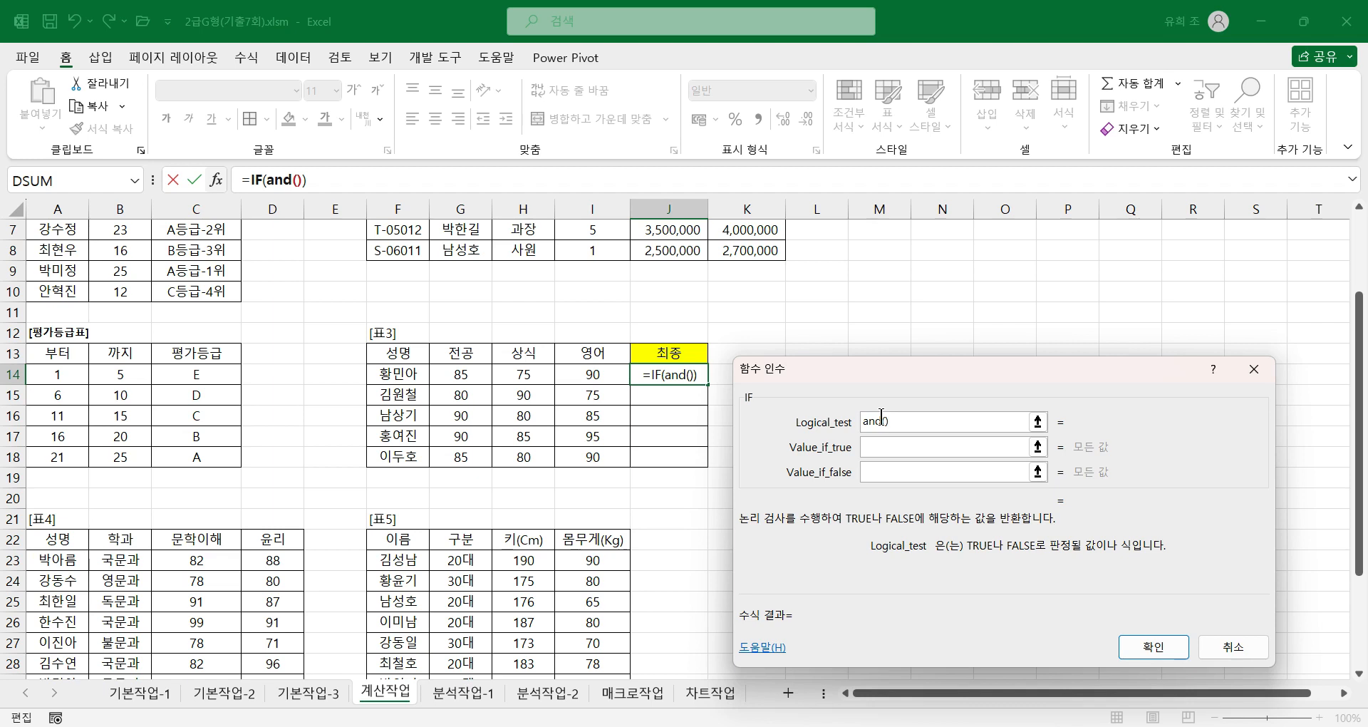
{"action": "left_click", "coordinate": [284, 179]}
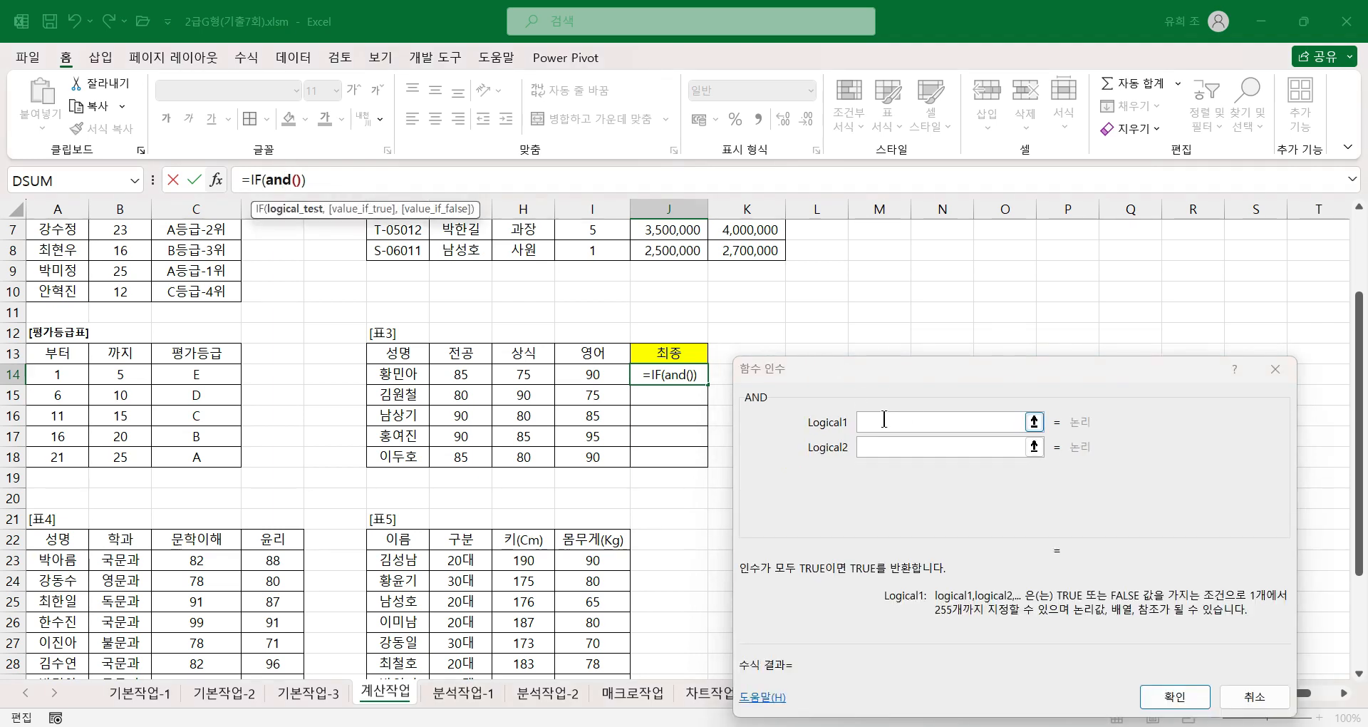
{"action": "left_click", "coordinate": [620, 374]}
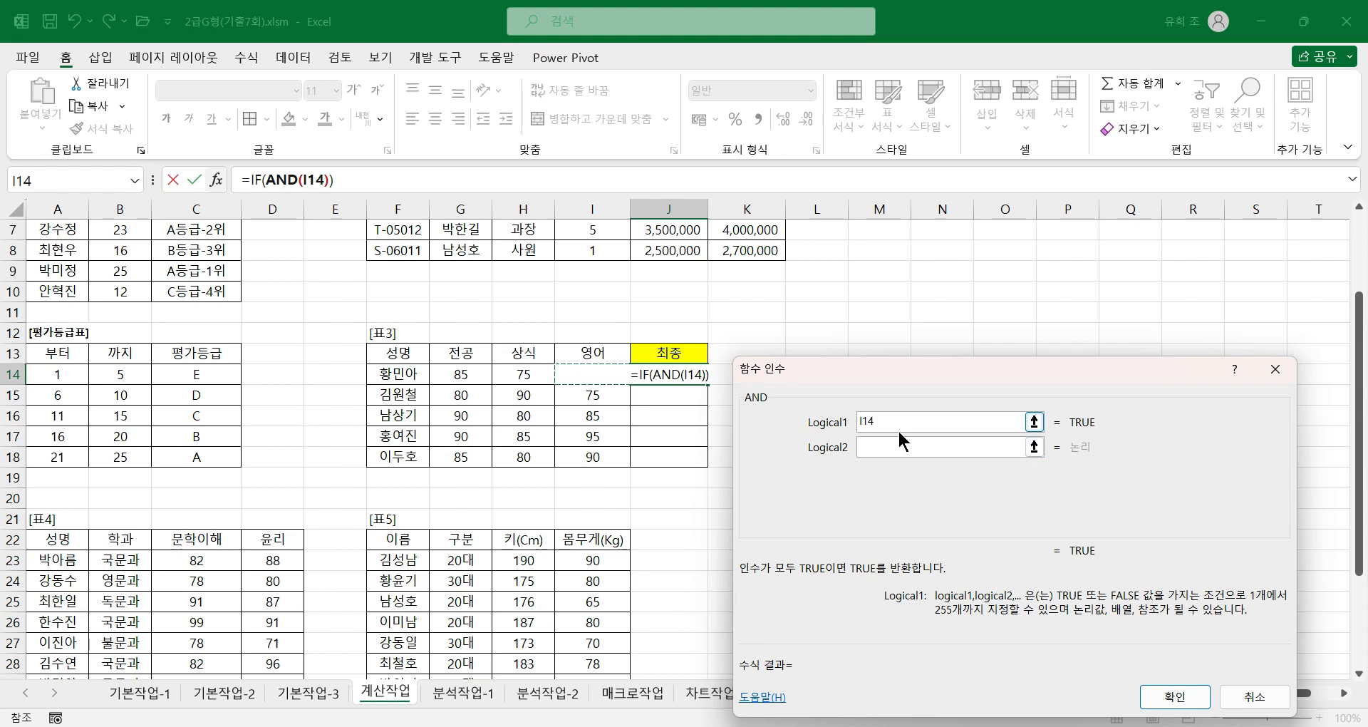
{"action": "type", "text": ">="}
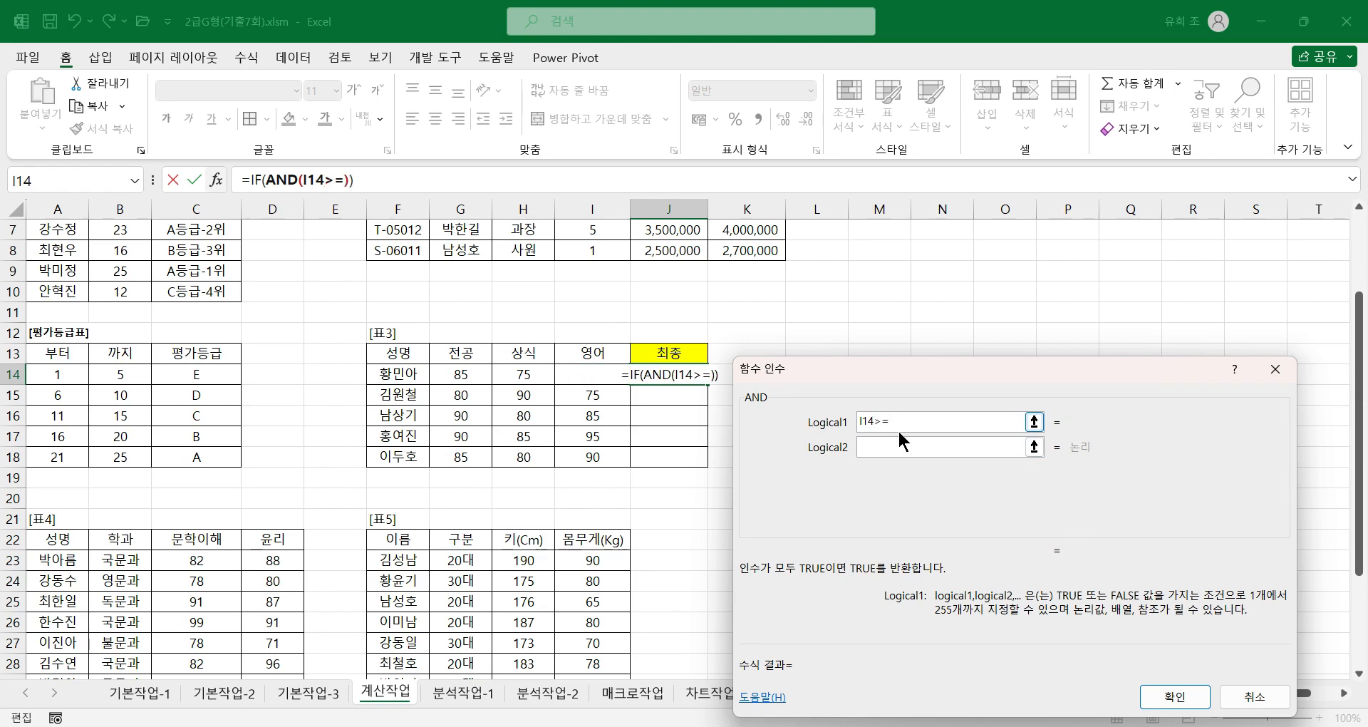
{"action": "type", "text": "90"}
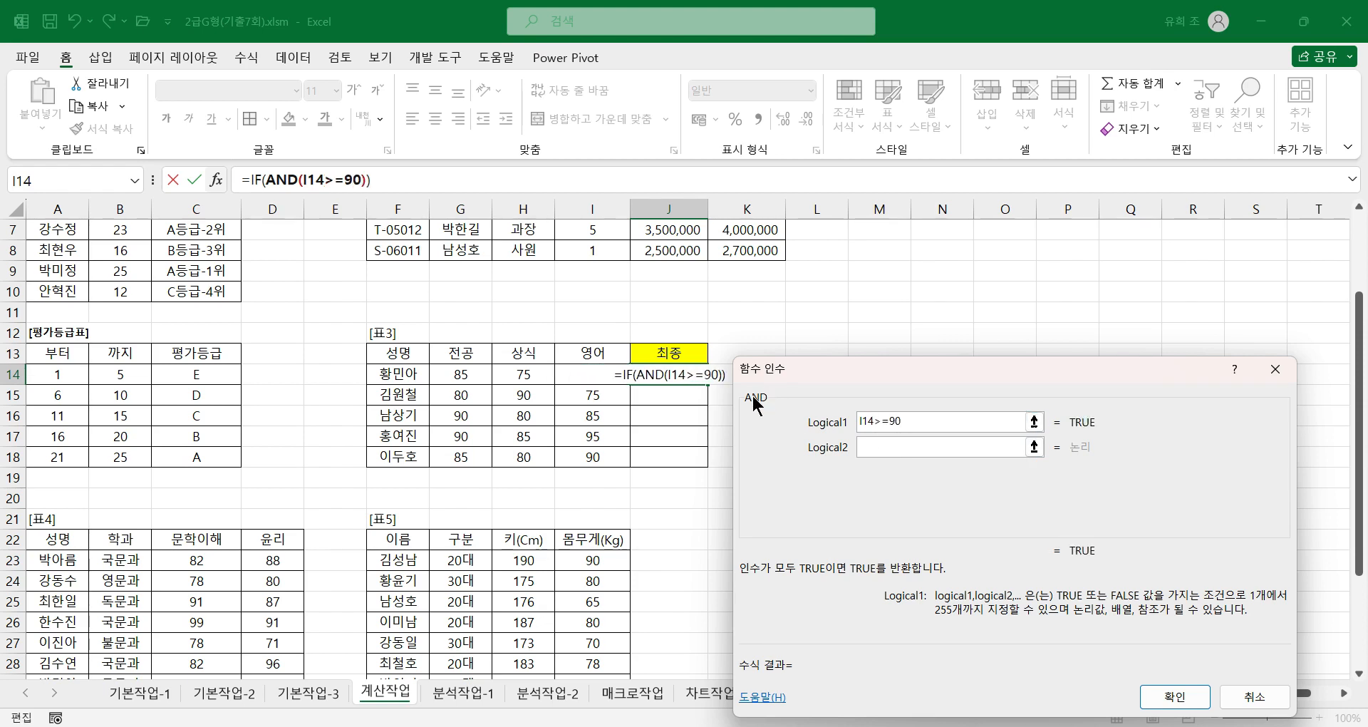
Nest an OR function as AND's Logical2, with the conditions G14>=80 and H14>=80
{"action": "left_click", "coordinate": [901, 450]}
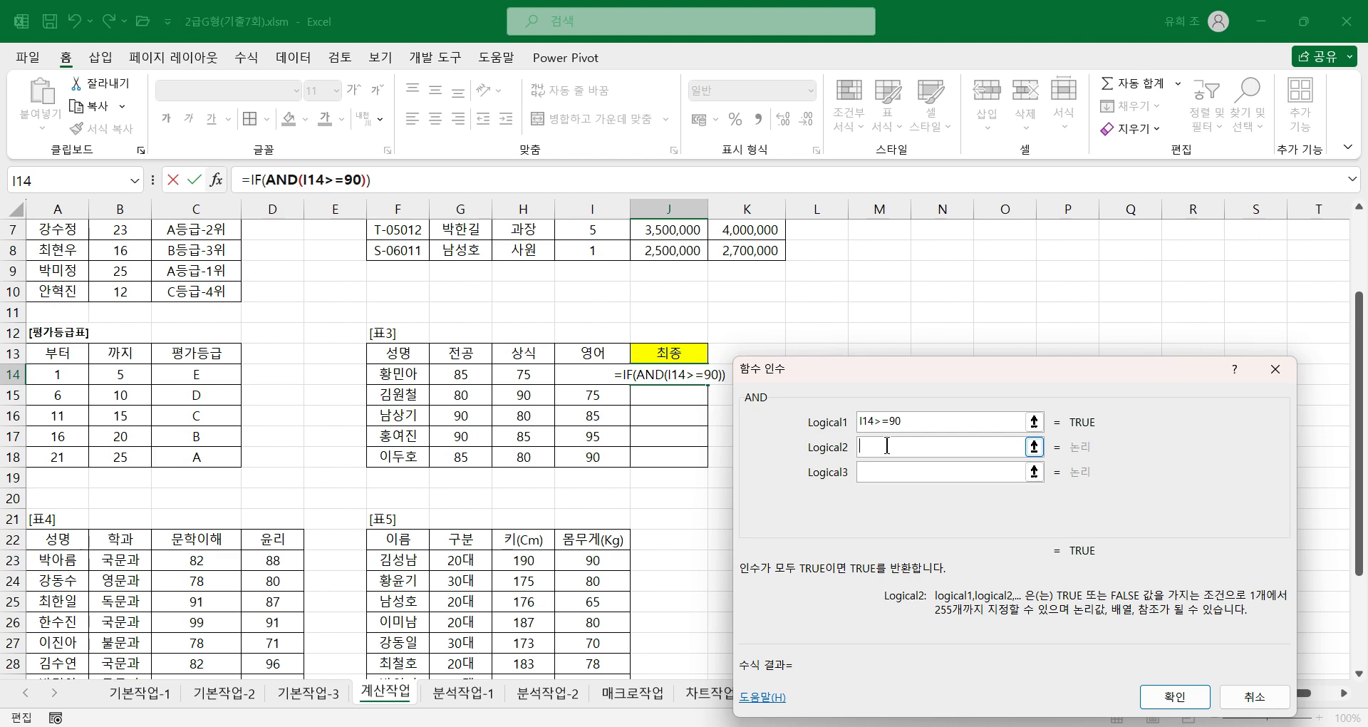
{"action": "type", "text": "or()"}
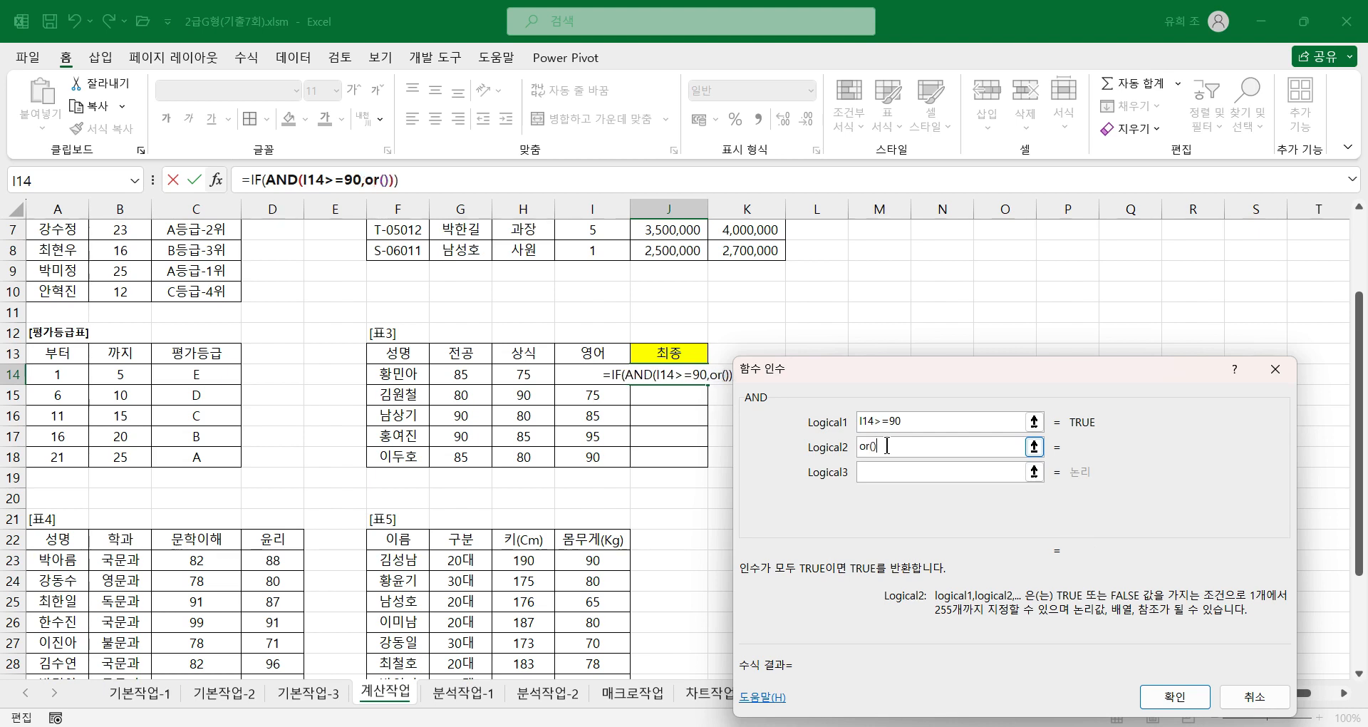
{"action": "left_click", "coordinate": [372, 179]}
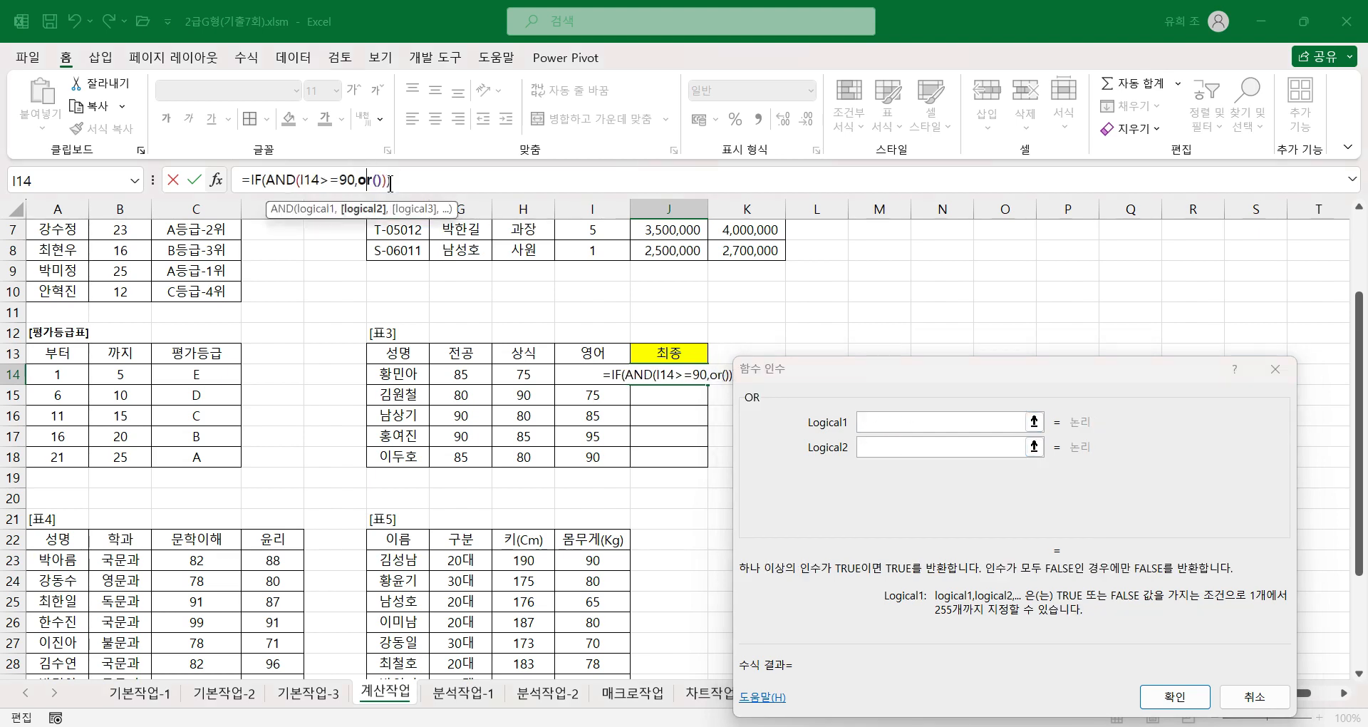
{"action": "left_click", "coordinate": [471, 376]}
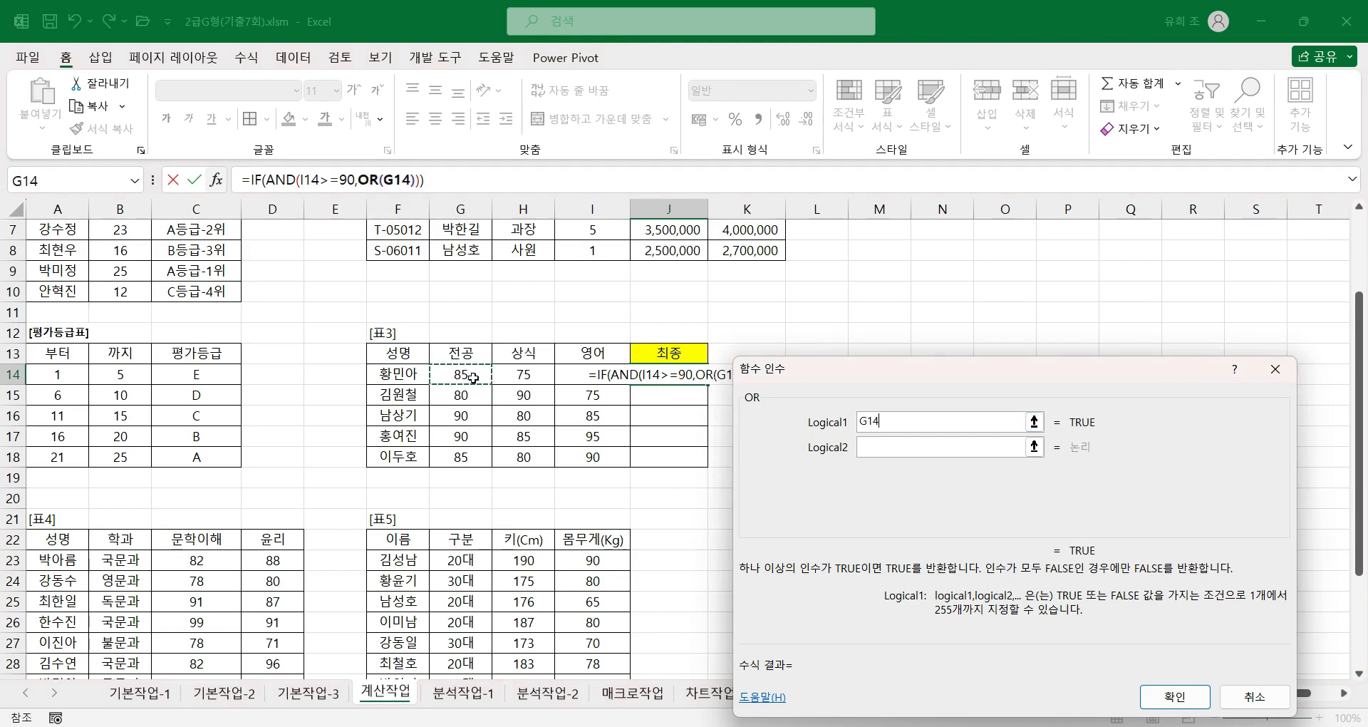
{"action": "type", "text": ">="}
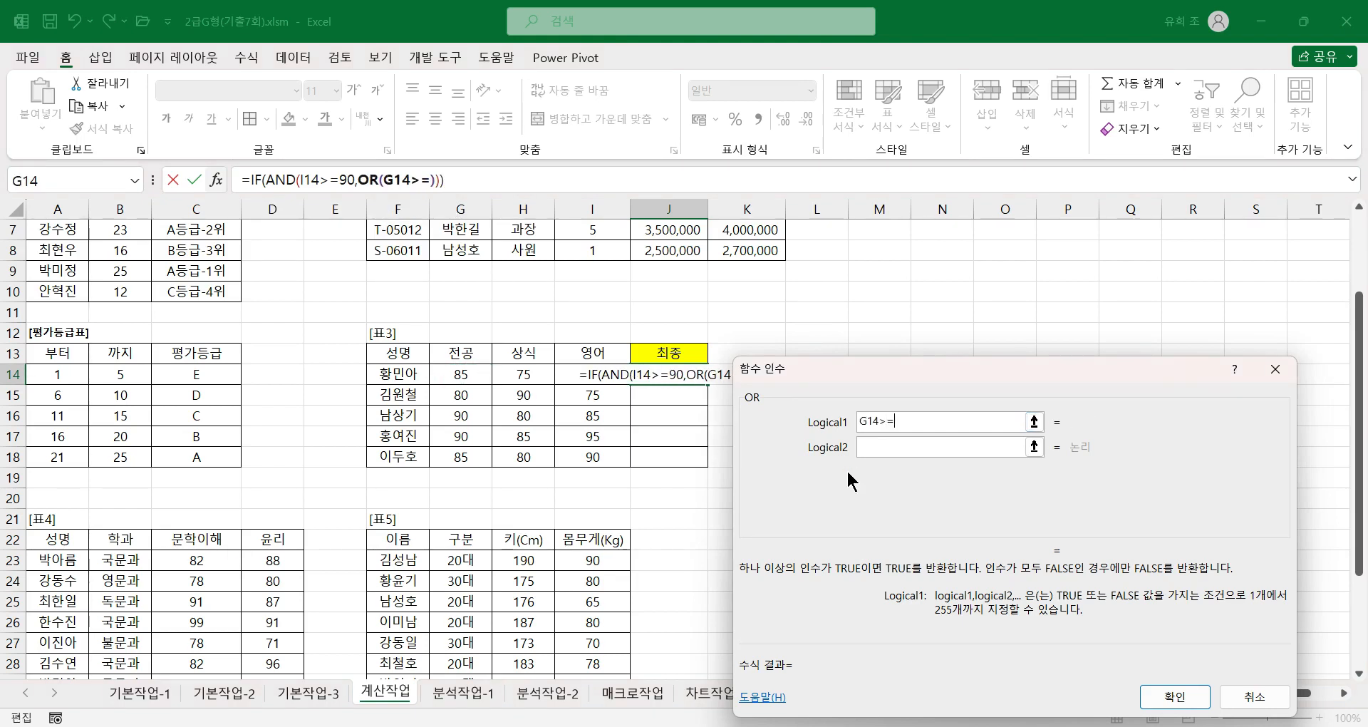
{"action": "type", "text": "80"}
{"action": "left_click", "coordinate": [882, 444]}
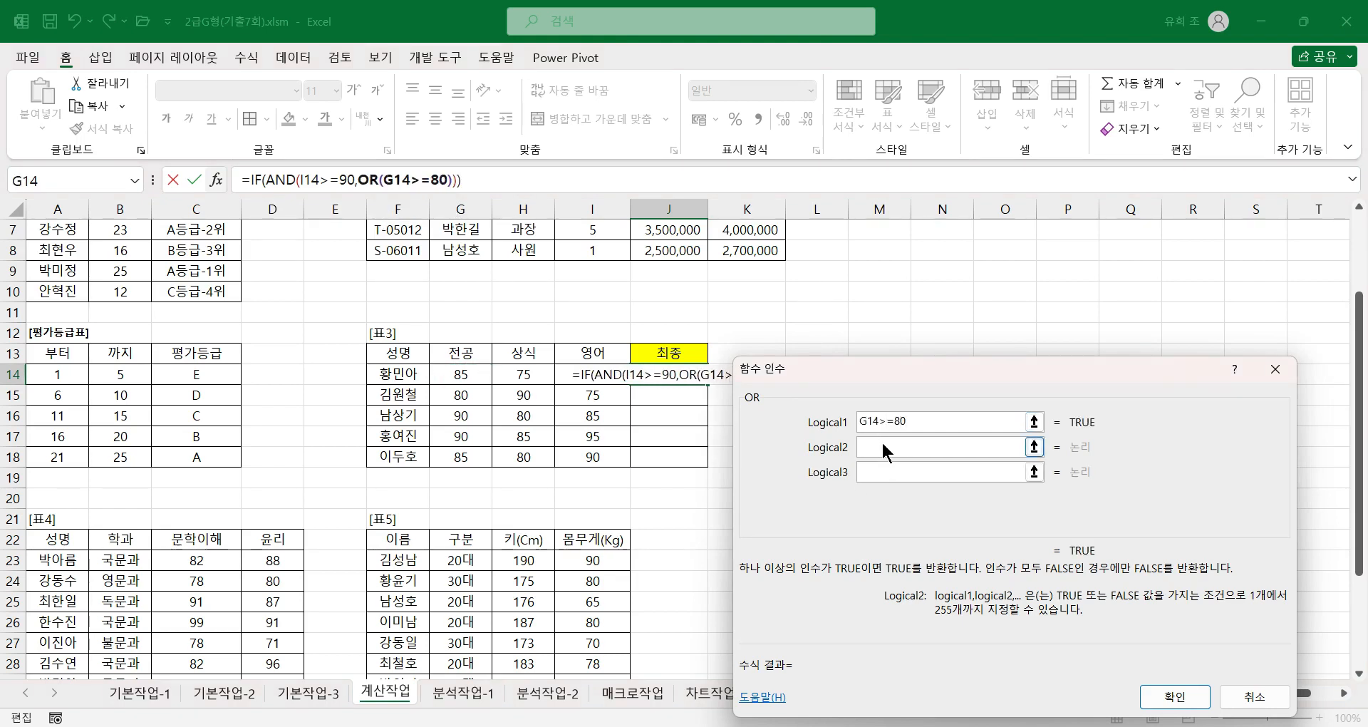
{"action": "left_click", "coordinate": [538, 372]}
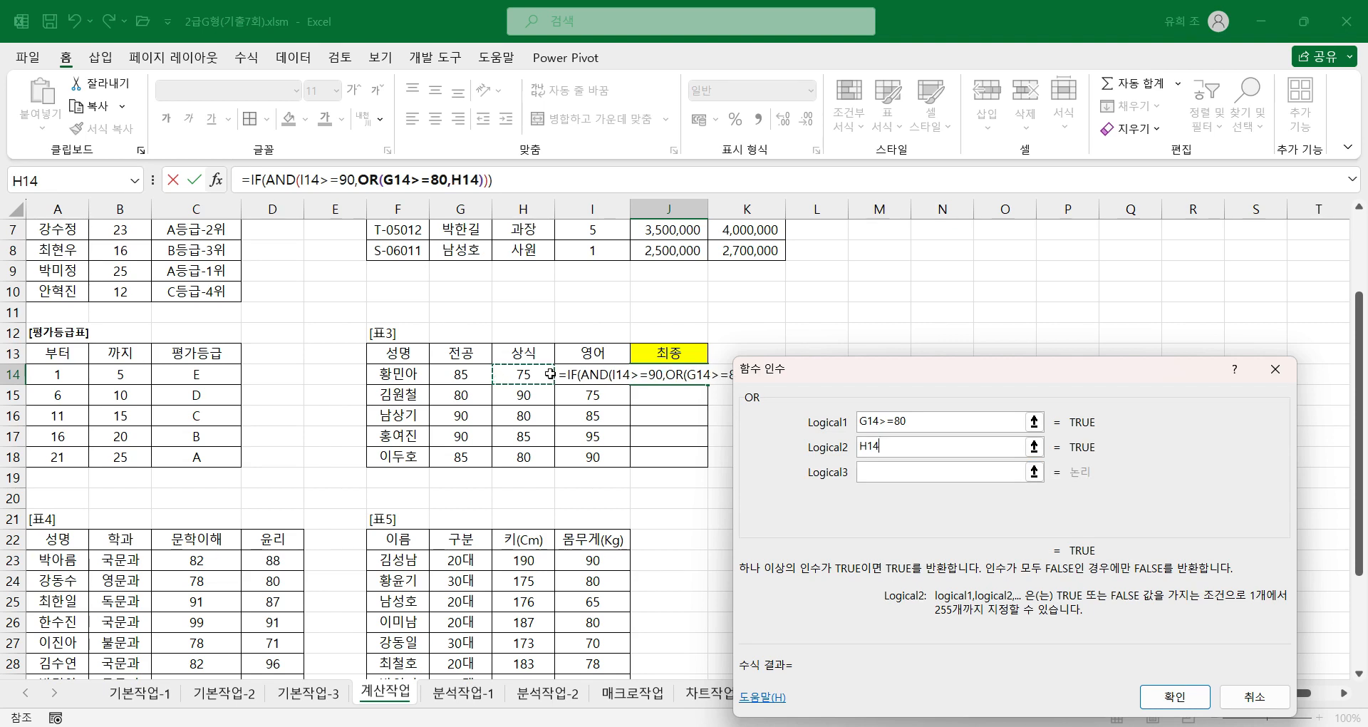
{"action": "type", "text": ">=80"}
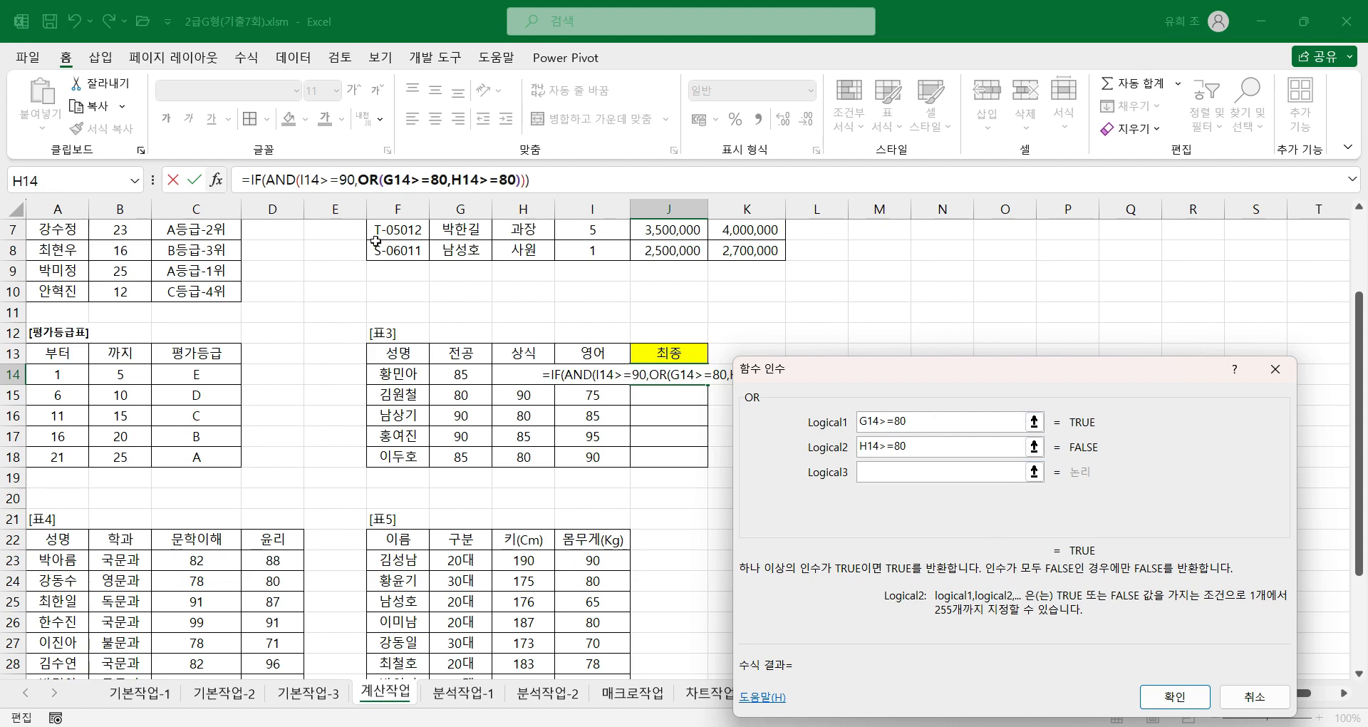
Complete the IF function in J14 with "통과" as Value_if_true and "재시험" as Value_if_false
{"action": "left_click", "coordinate": [259, 180]}
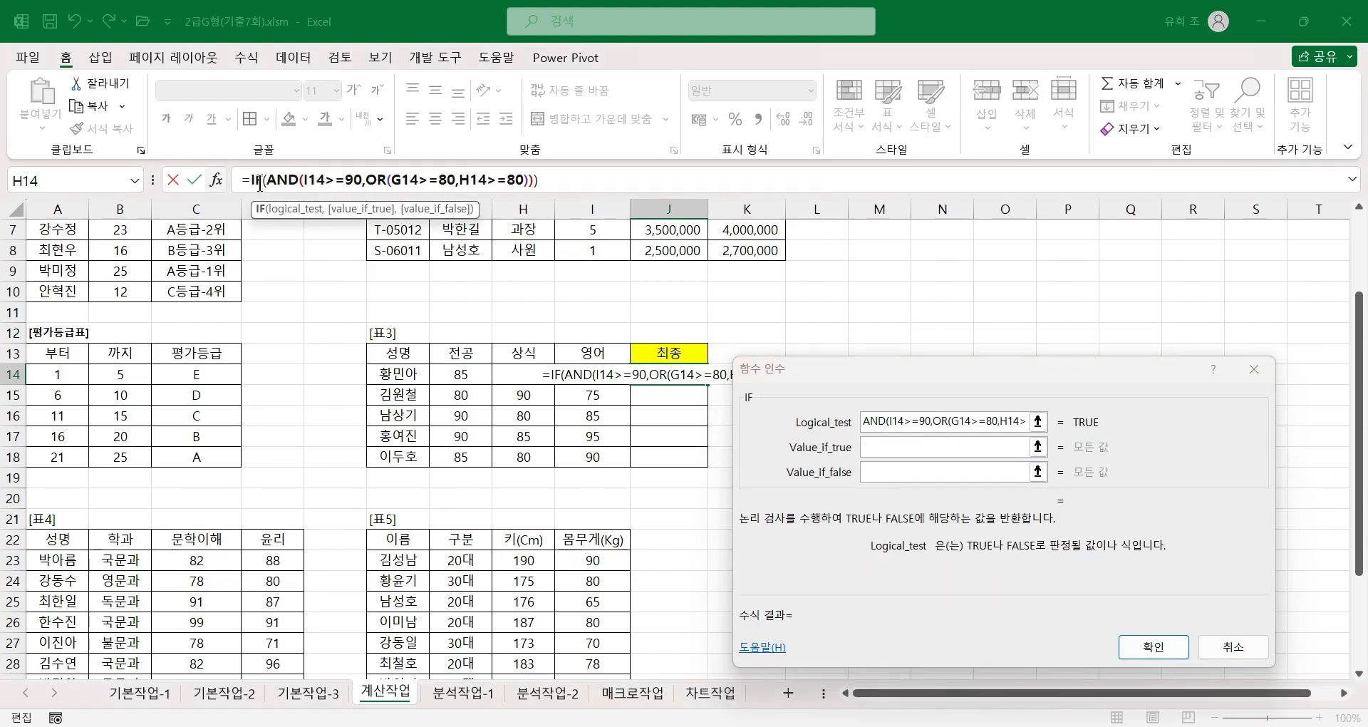
{"action": "left_click", "coordinate": [882, 447]}
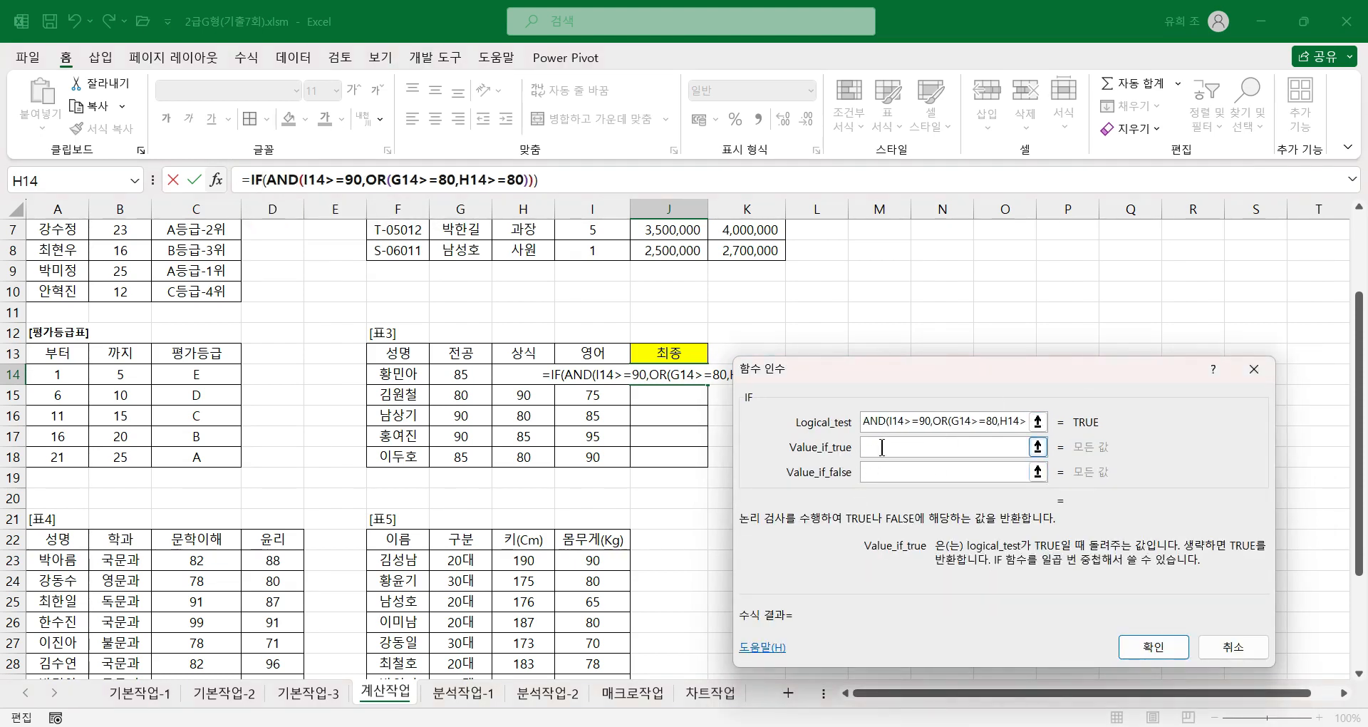
{"action": "type", "text": "통고"}
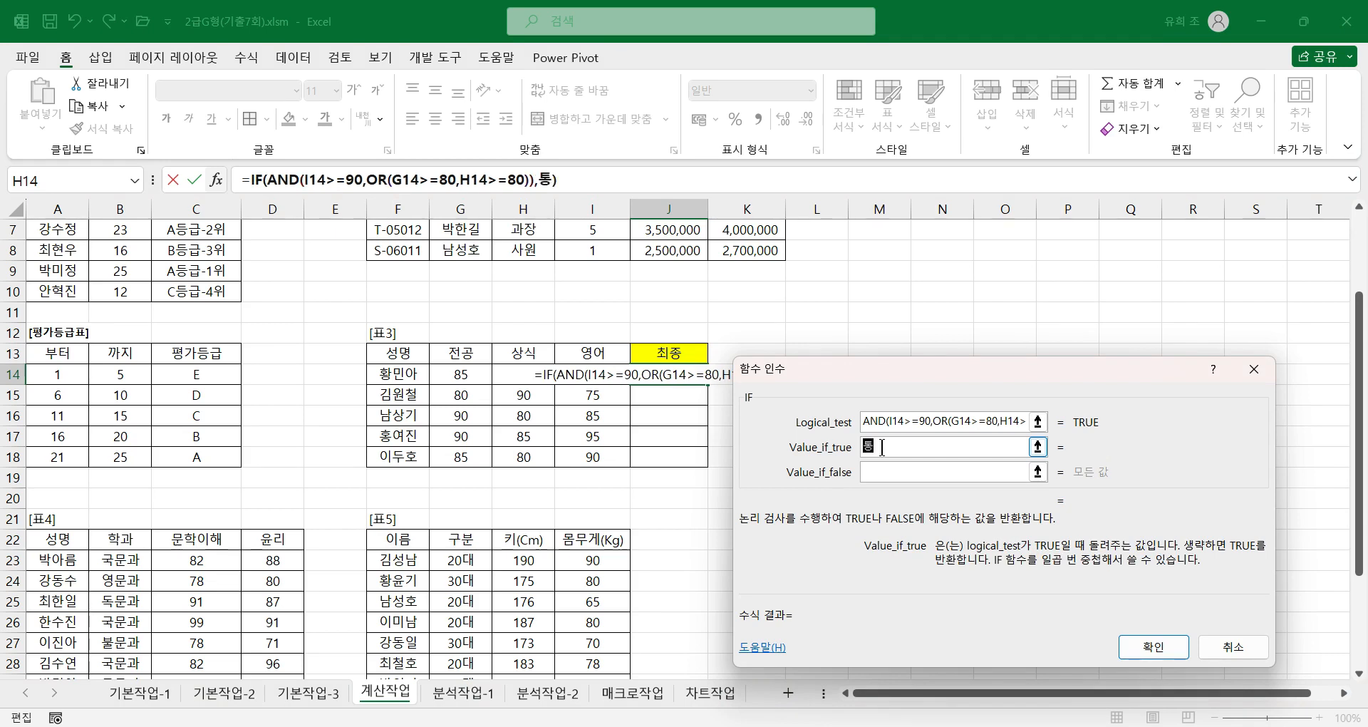
{"action": "key", "text": "Tab"}
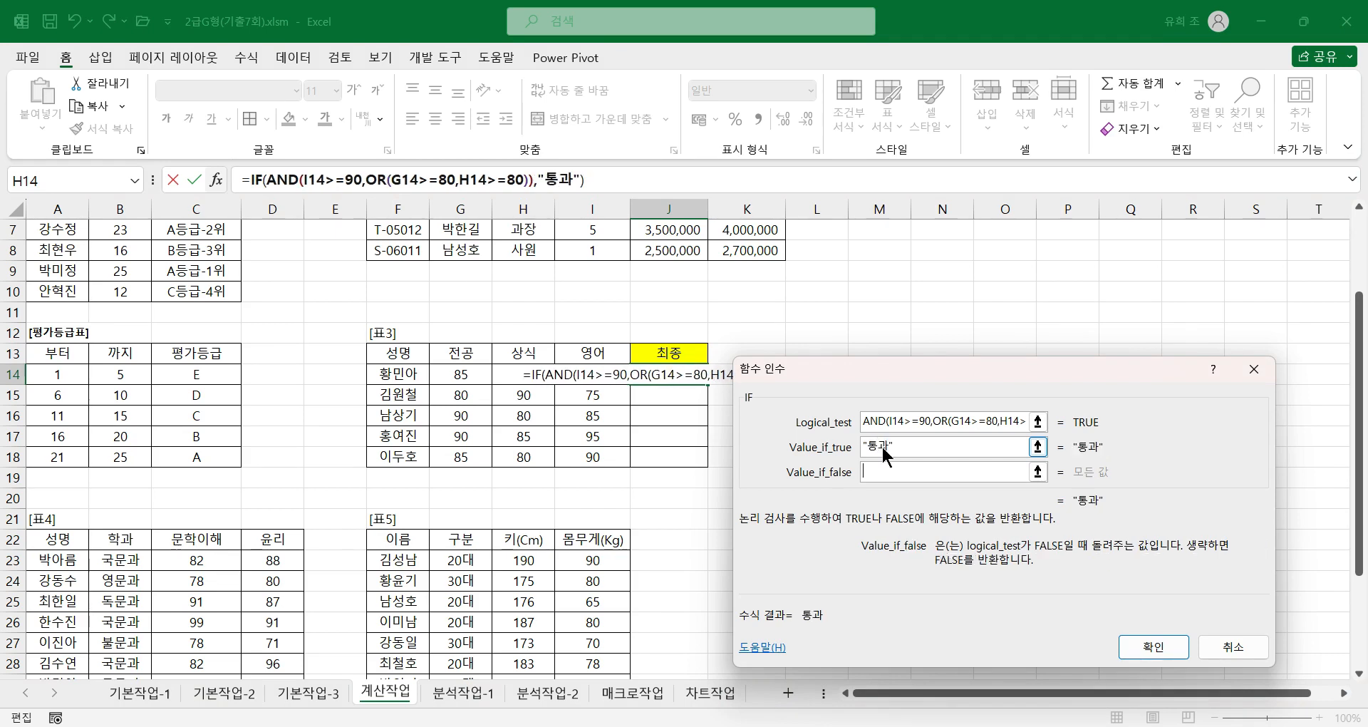
{"action": "type", "text": "재시허"}
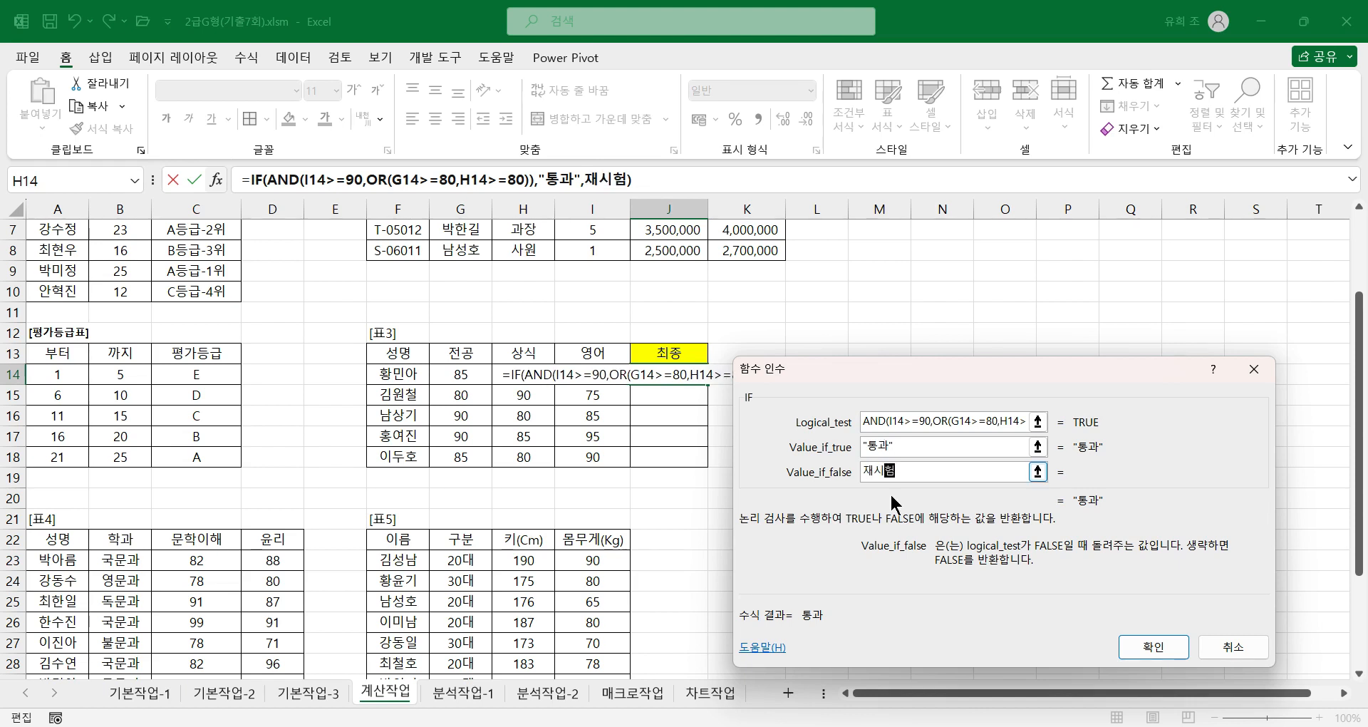
{"action": "key", "text": "Tab"}
{"action": "left_click", "coordinate": [1160, 650]}
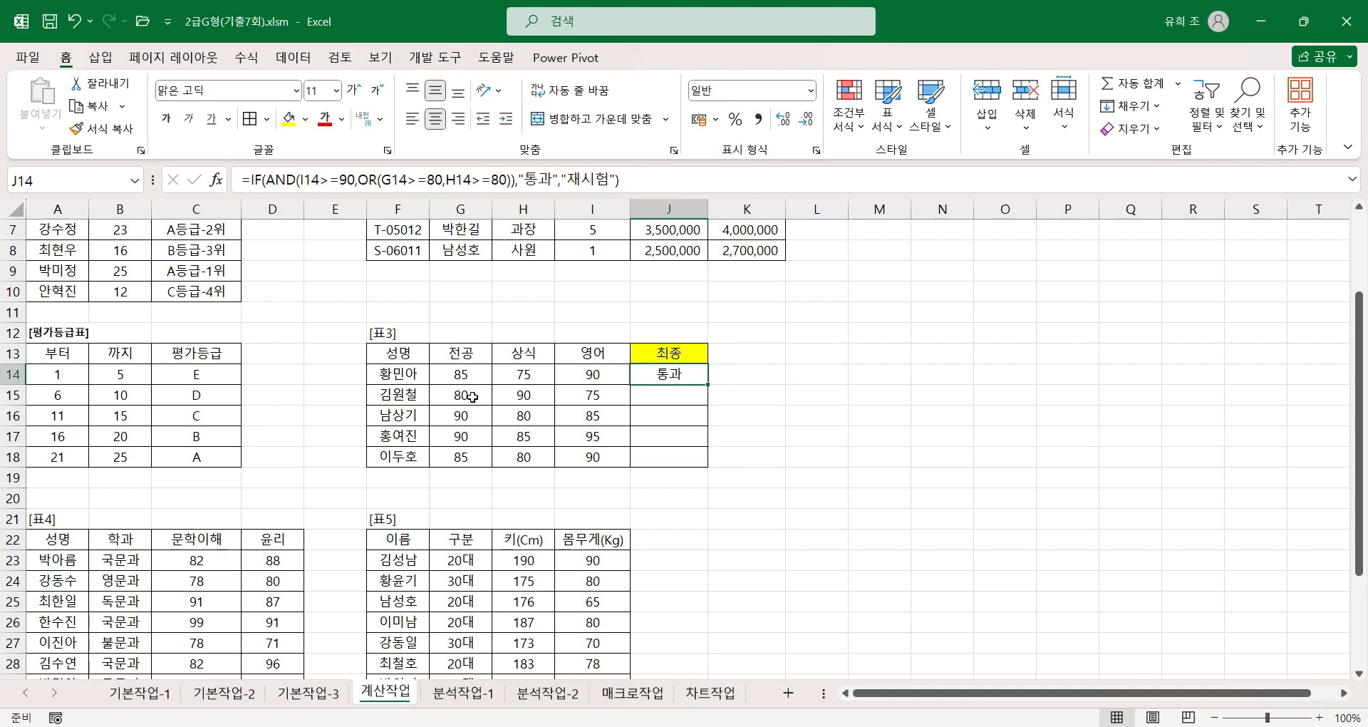
Review the scores in row 15 of 표3 and fill the J14 formula down through J18
{"action": "left_click", "coordinate": [578, 394]}
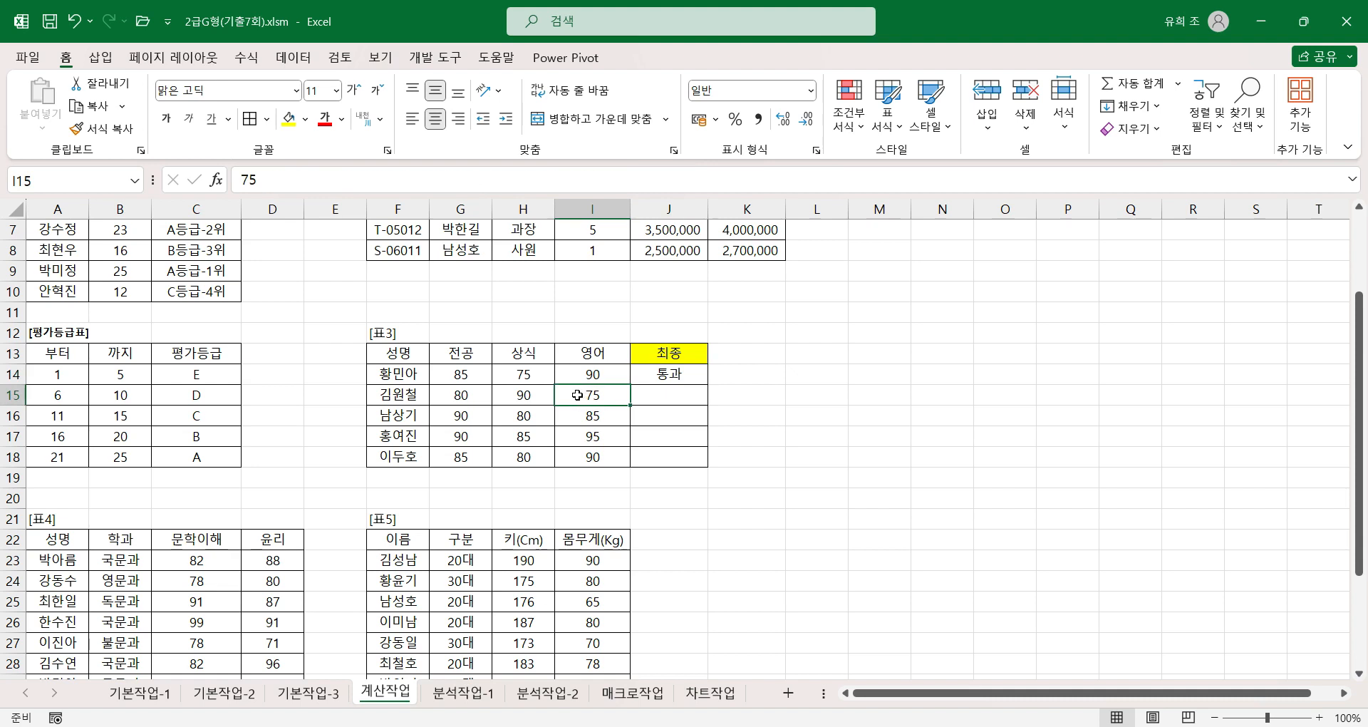
{"action": "left_click", "coordinate": [458, 398]}
{"action": "left_click", "coordinate": [511, 399]}
{"action": "left_click", "coordinate": [466, 400]}
{"action": "left_click", "coordinate": [508, 397]}
{"action": "left_click", "coordinate": [656, 396]}
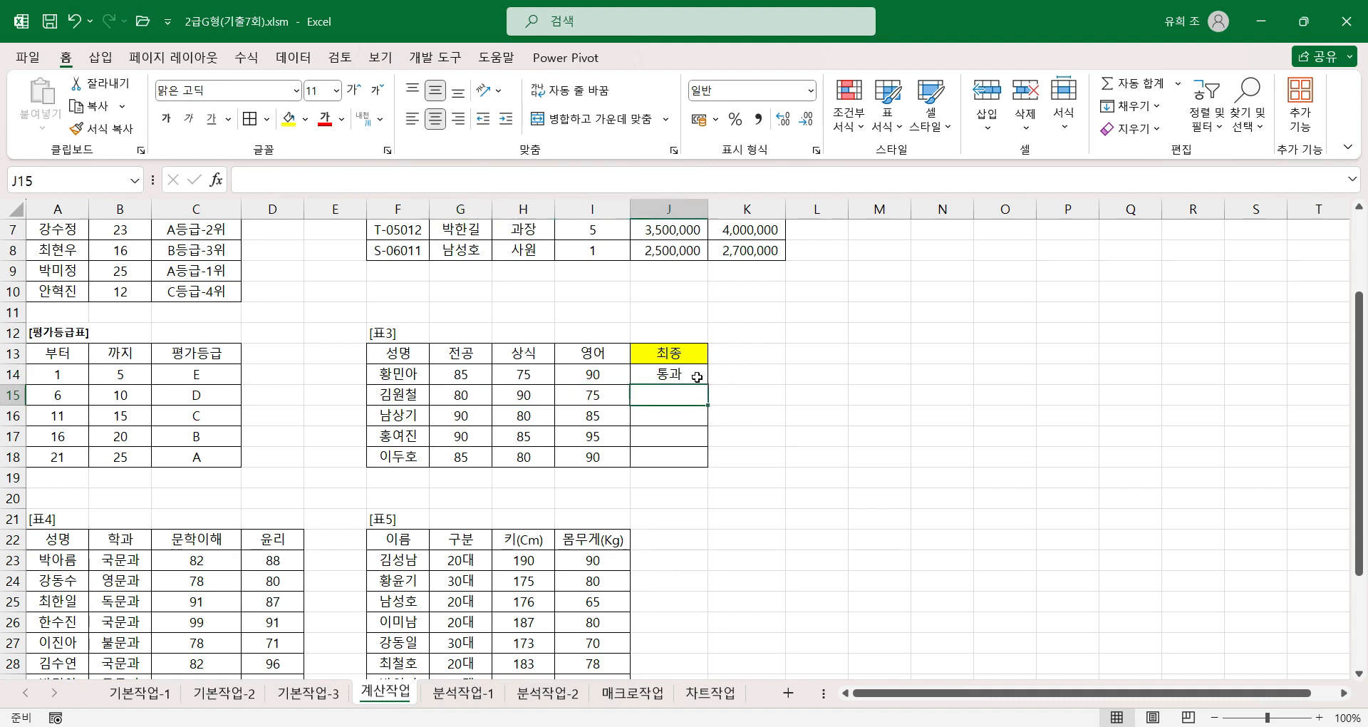
{"action": "left_click", "coordinate": [688, 372]}
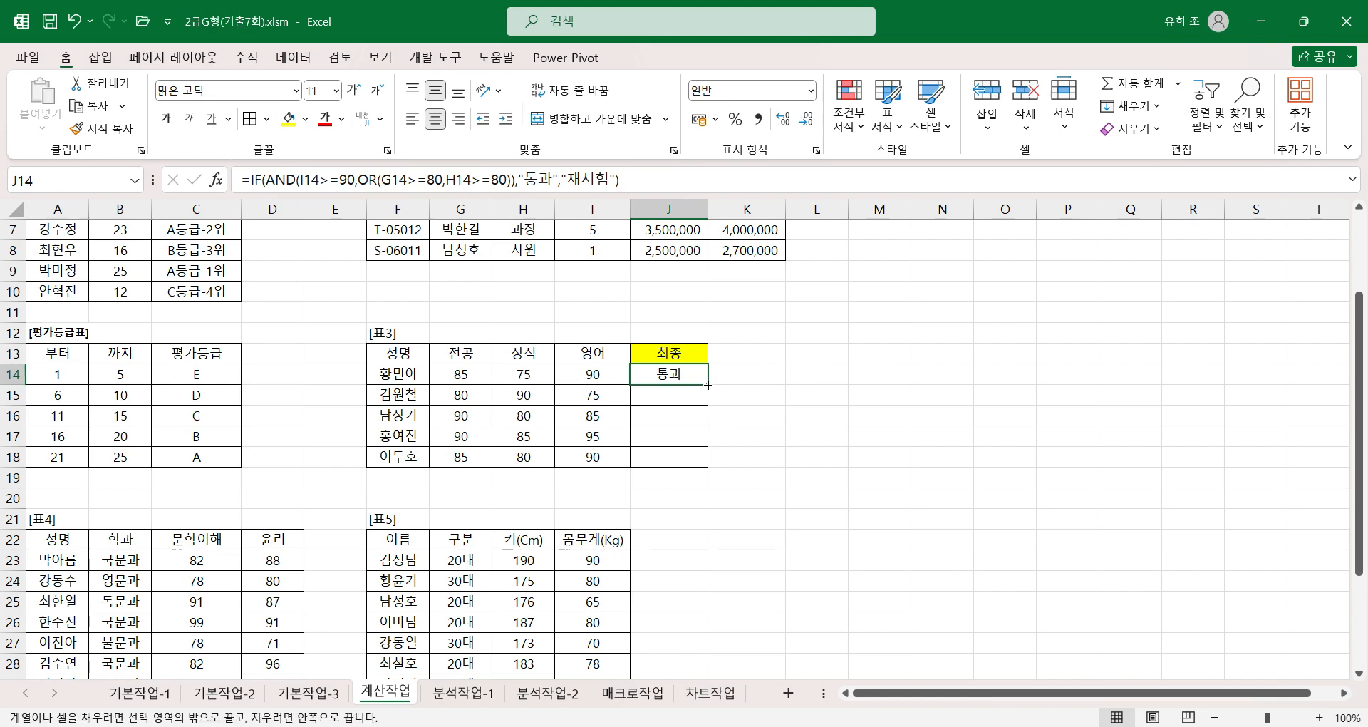
{"action": "double_click", "coordinate": [706, 384]}
{"action": "left_click", "coordinate": [676, 396]}
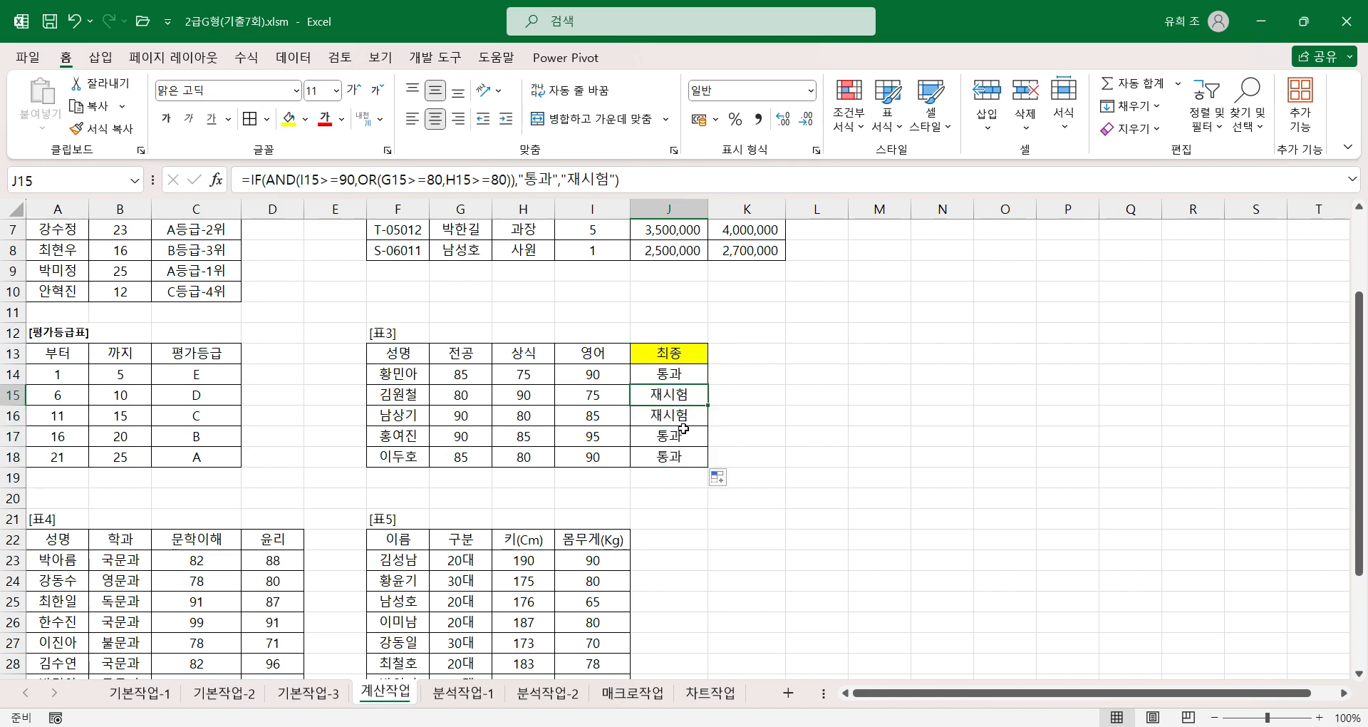
Check the 영어 scores in I15 to I17 against the 최종 results and the formulas in column J
{"action": "left_click", "coordinate": [602, 416]}
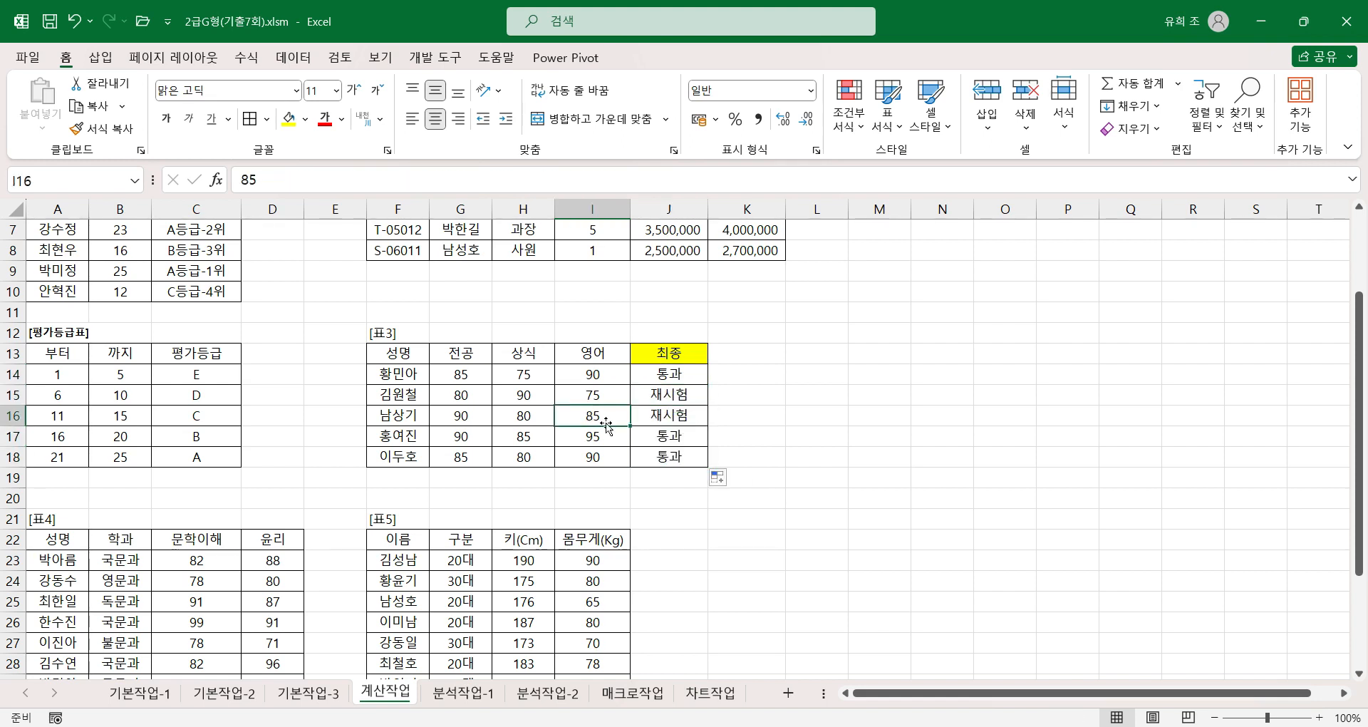
{"action": "left_click", "coordinate": [589, 396]}
{"action": "left_click", "coordinate": [593, 414]}
{"action": "left_click", "coordinate": [592, 394]}
{"action": "left_click", "coordinate": [602, 413]}
{"action": "left_click", "coordinate": [604, 434]}
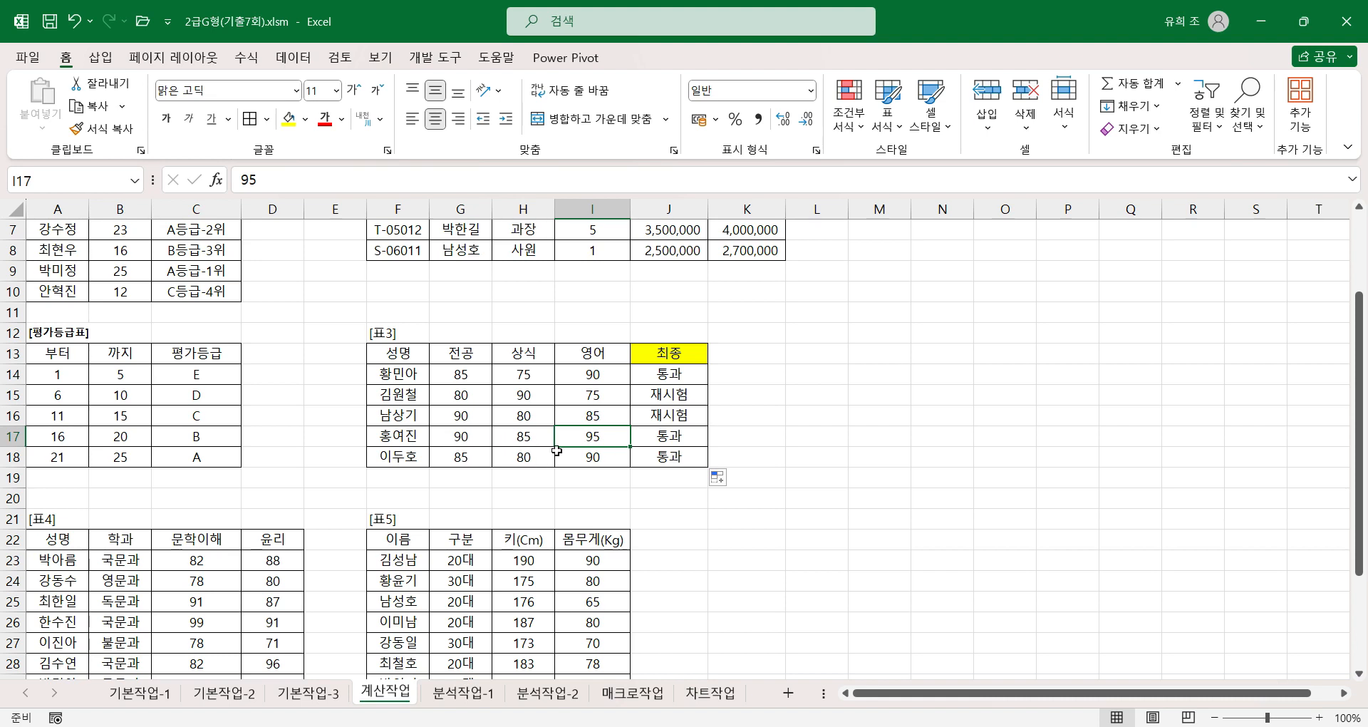
{"action": "left_click", "coordinate": [679, 432]}
{"action": "key", "text": "Down"}
{"action": "left_click", "coordinate": [677, 376]}
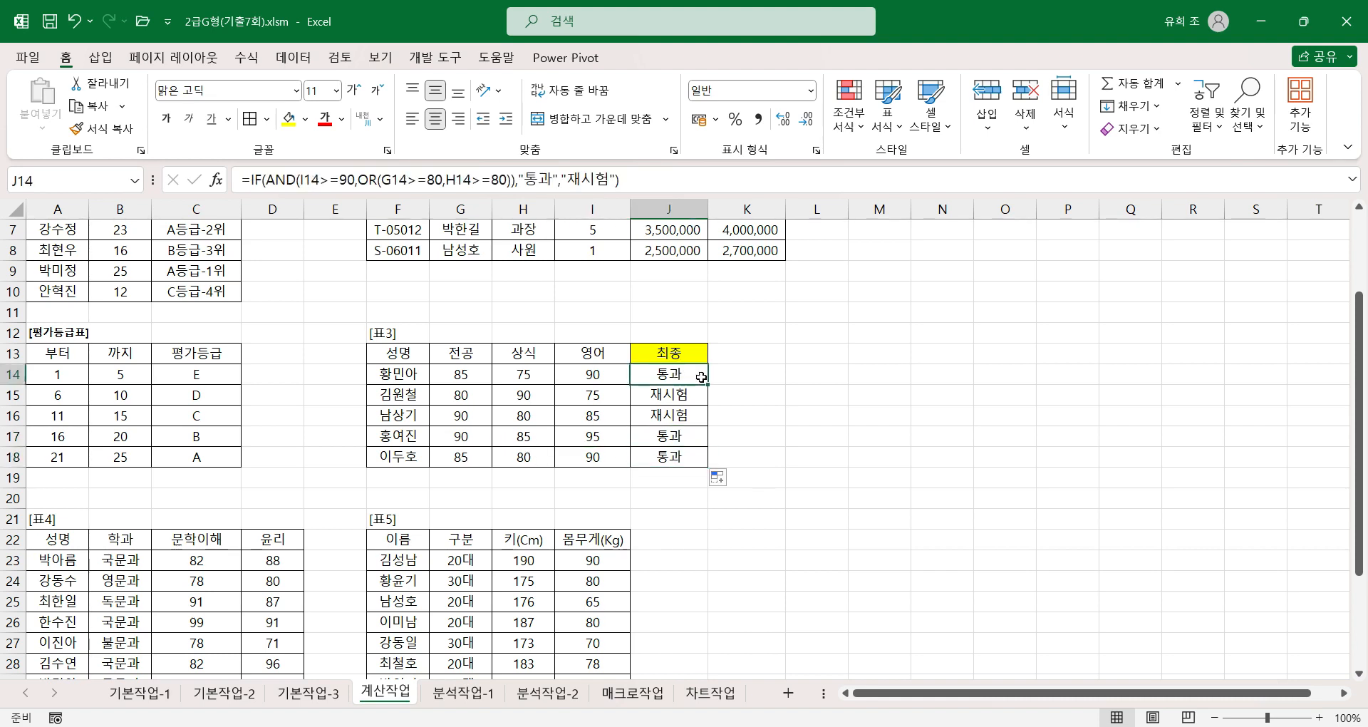
Start a DAVERAGE function in D32 beside 윤리 평균 in 표4 and open its function arguments
{"action": "scroll", "coordinate": [269, 590], "scroll_direction": "down", "scroll_amount": 3}
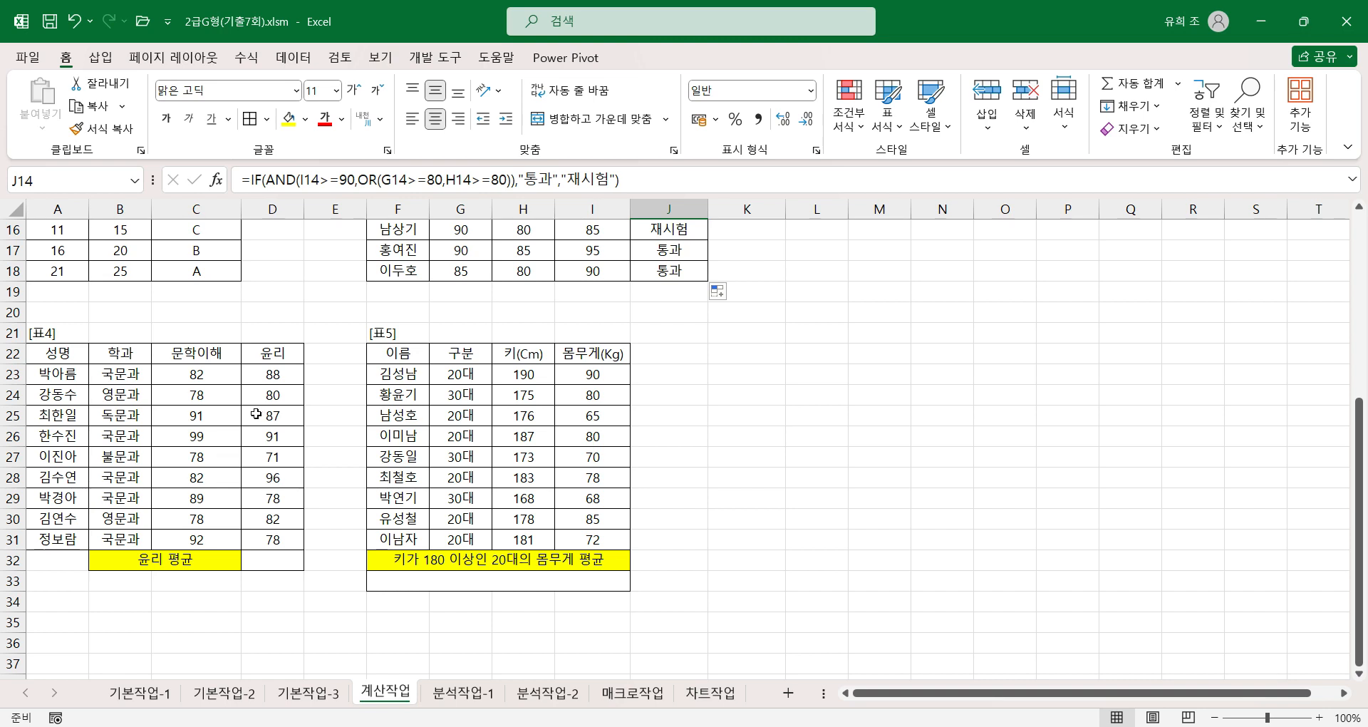
{"action": "left_click", "coordinate": [277, 560]}
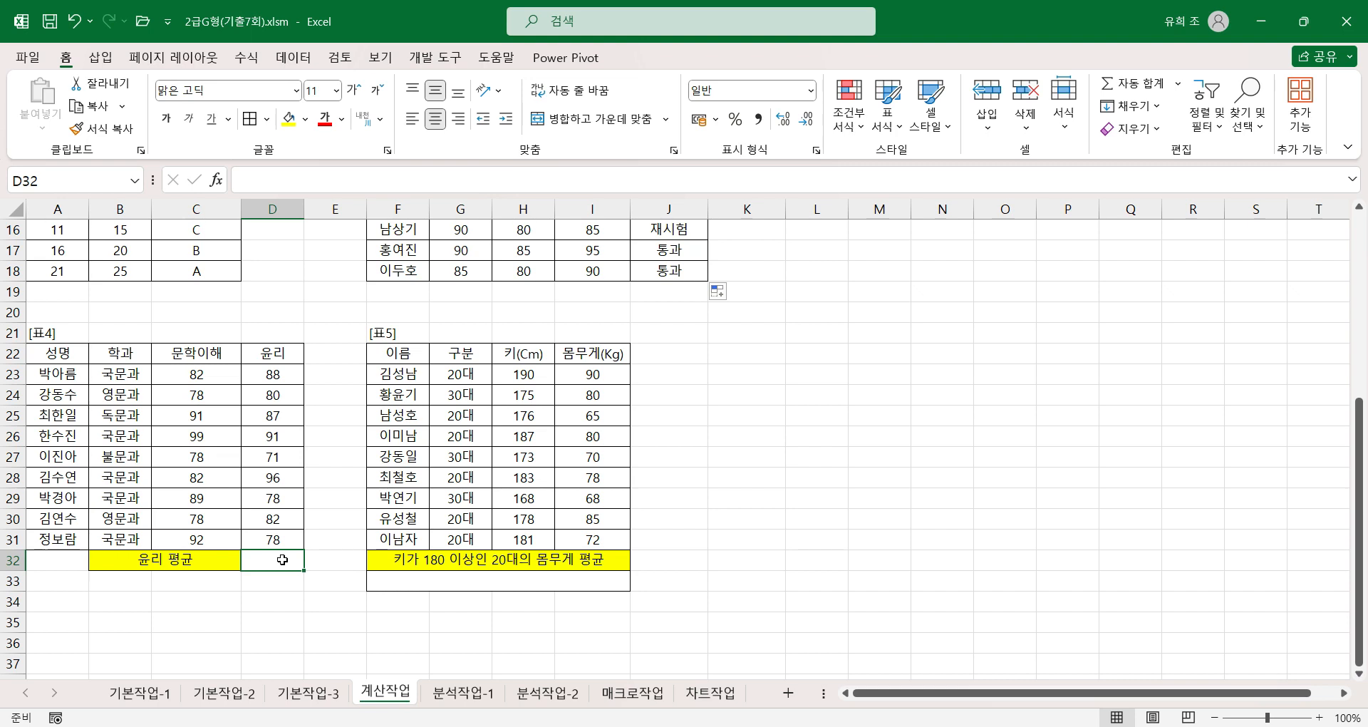
{"action": "left_click", "coordinate": [131, 353]}
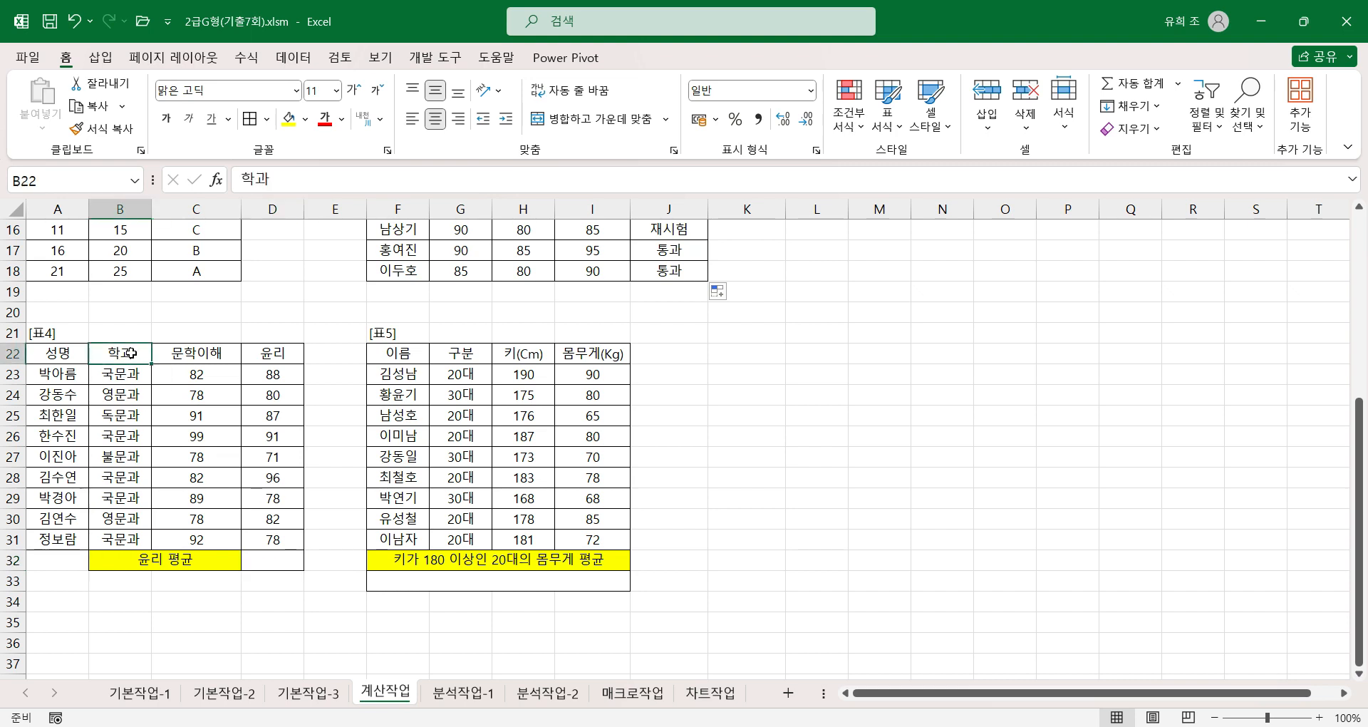
{"action": "key", "text": "Down"}
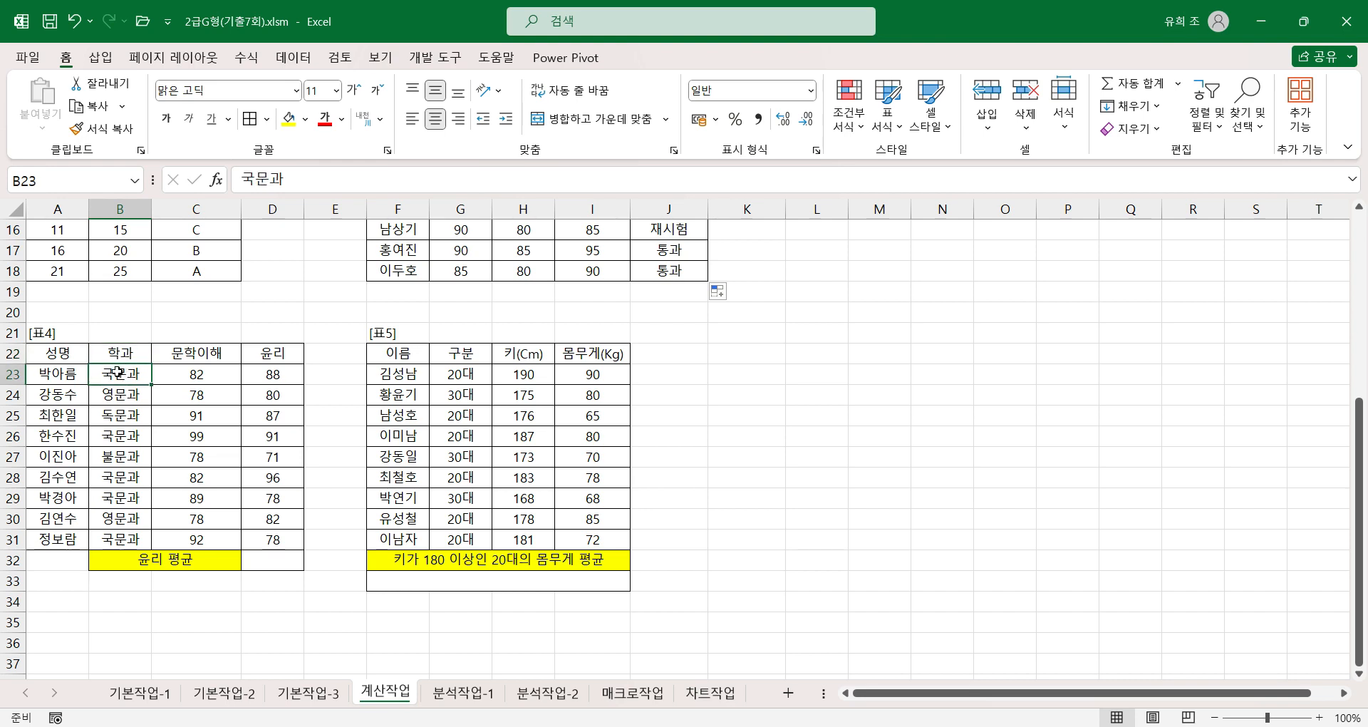
{"action": "left_click_drag", "start_coordinate": [123, 355], "coordinate": [134, 374]}
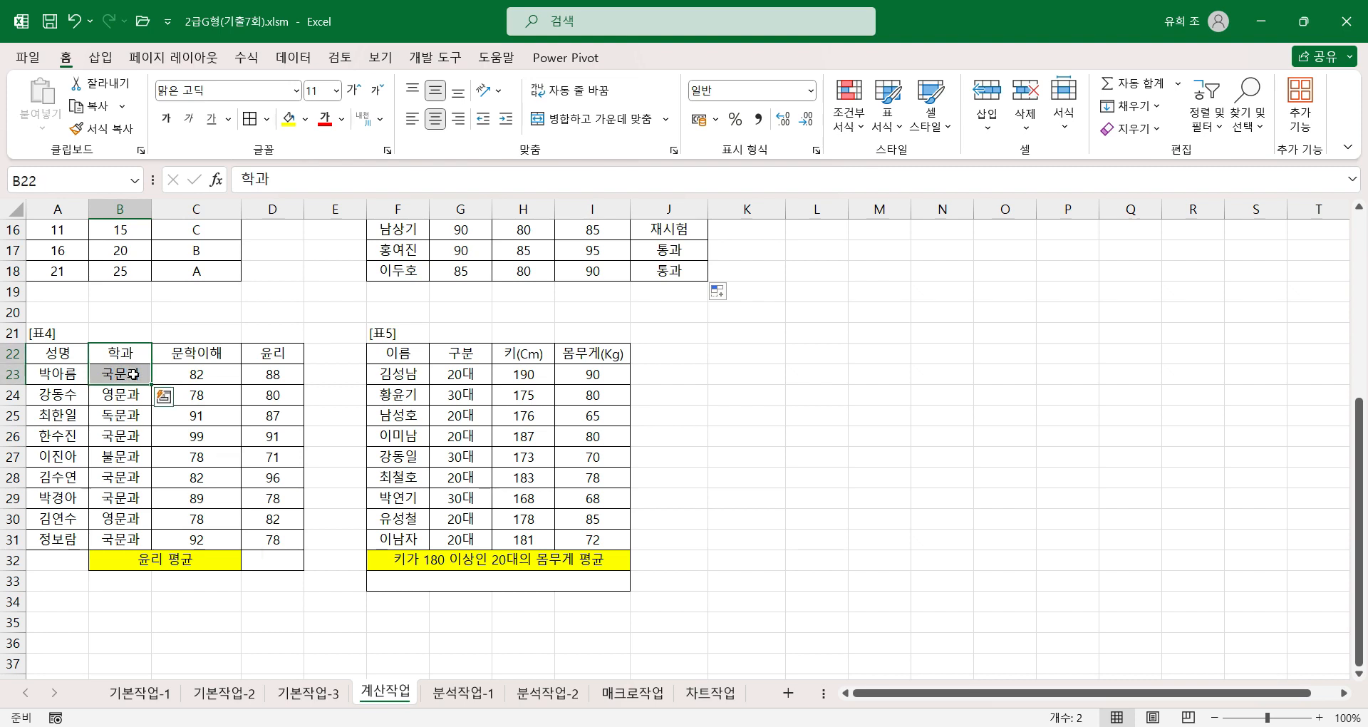
{"action": "left_click", "coordinate": [296, 354]}
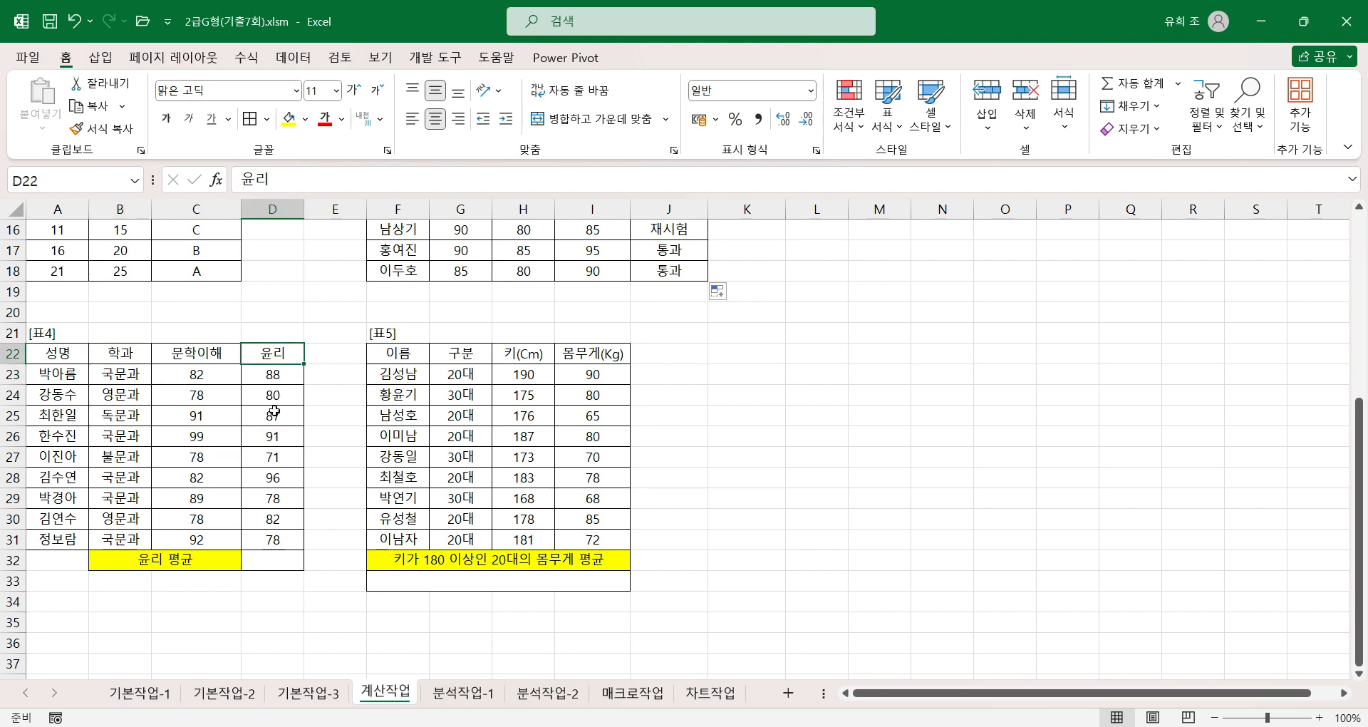
{"action": "left_click", "coordinate": [278, 557]}
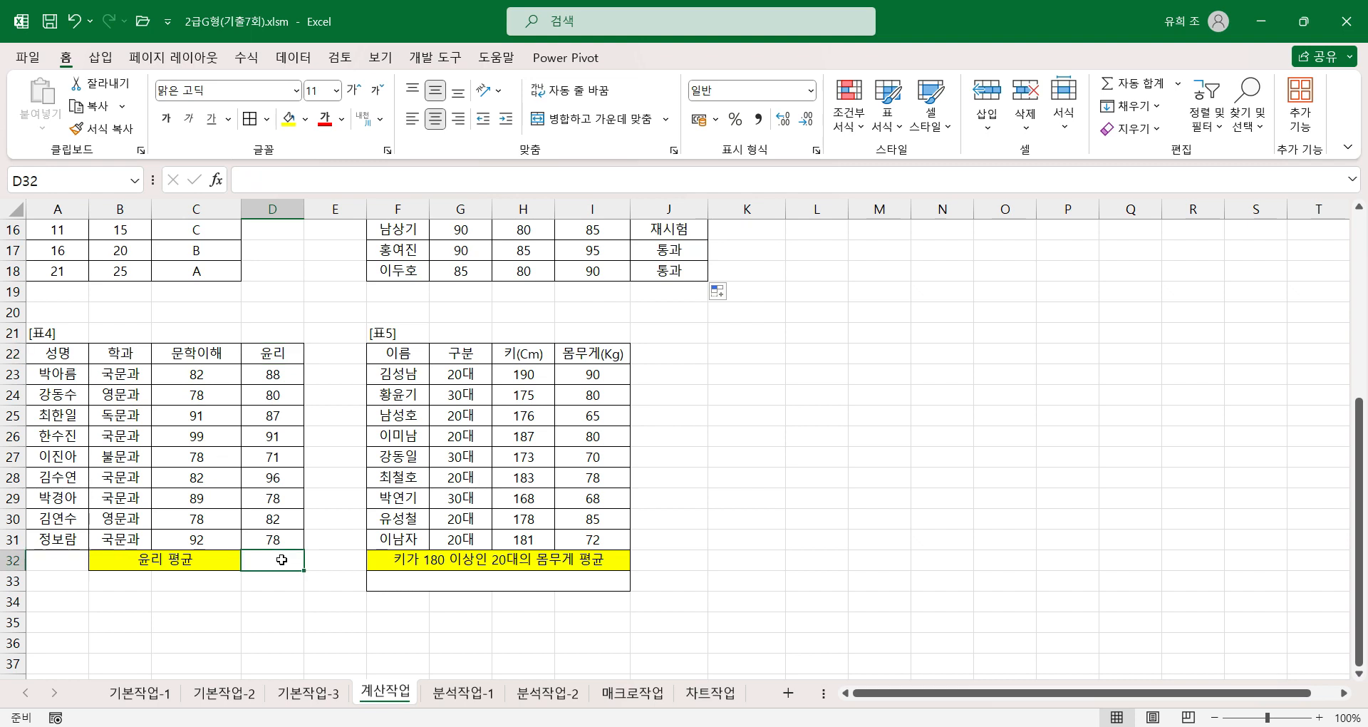
{"action": "type", "text": "="}
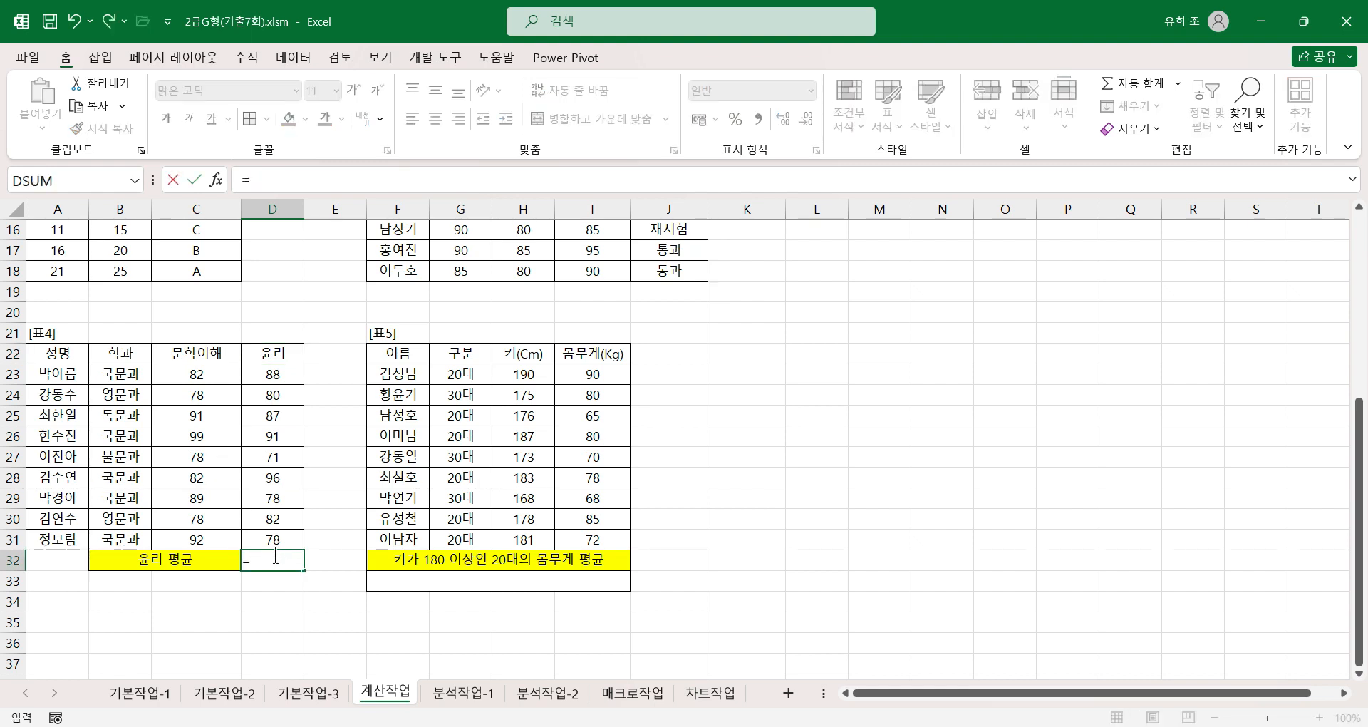
{"action": "type", "text": "daverage"}
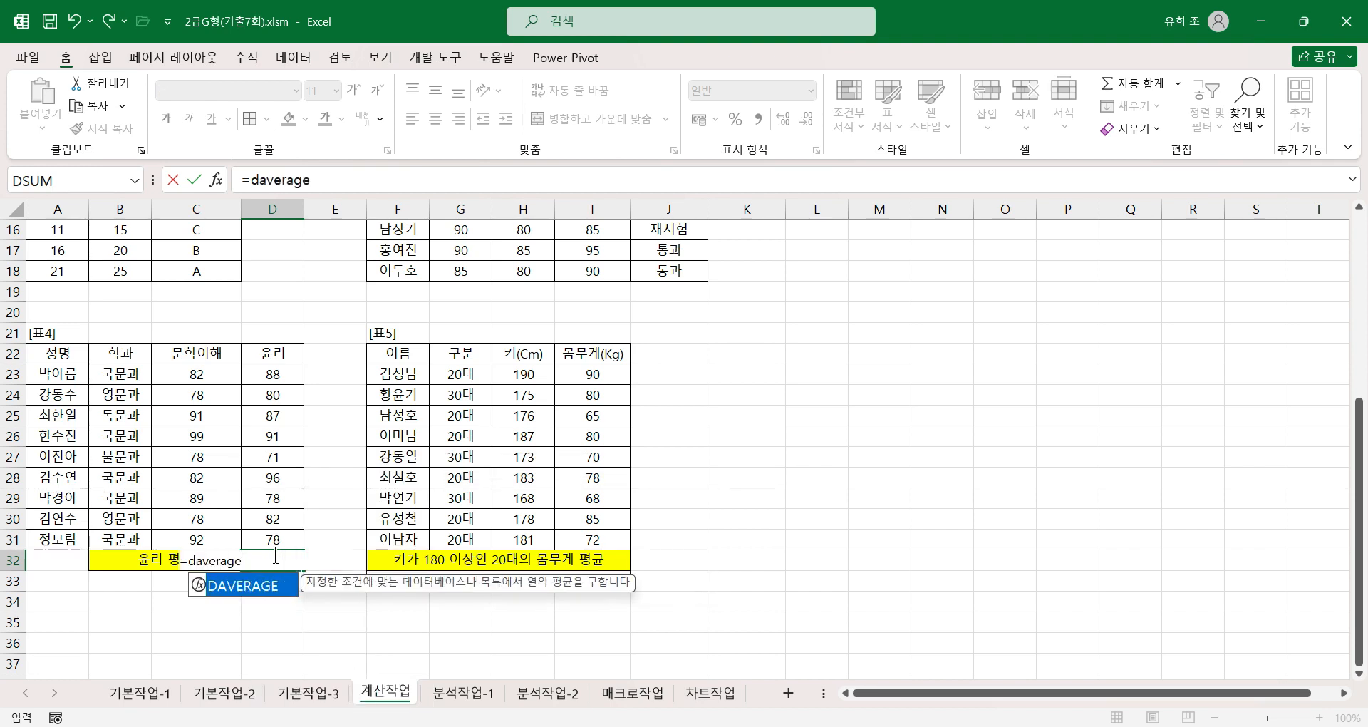
{"action": "key", "text": "ctrl+a"}
{"action": "left_click_drag", "start_coordinate": [853, 386], "coordinate": [486, 320]}
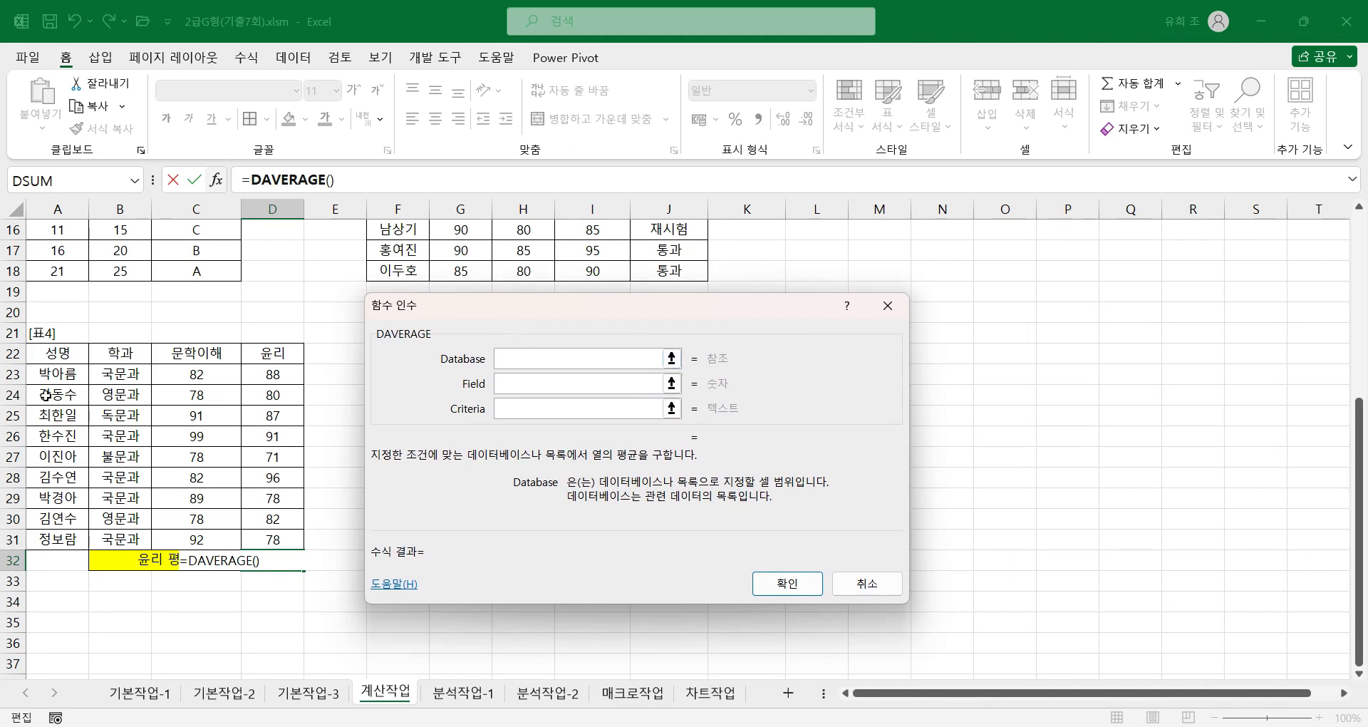
Complete DAVERAGE in D32 with Database A22:D31, Field D22 and Criteria B22:B23
{"action": "left_click_drag", "start_coordinate": [56, 351], "coordinate": [302, 535]}
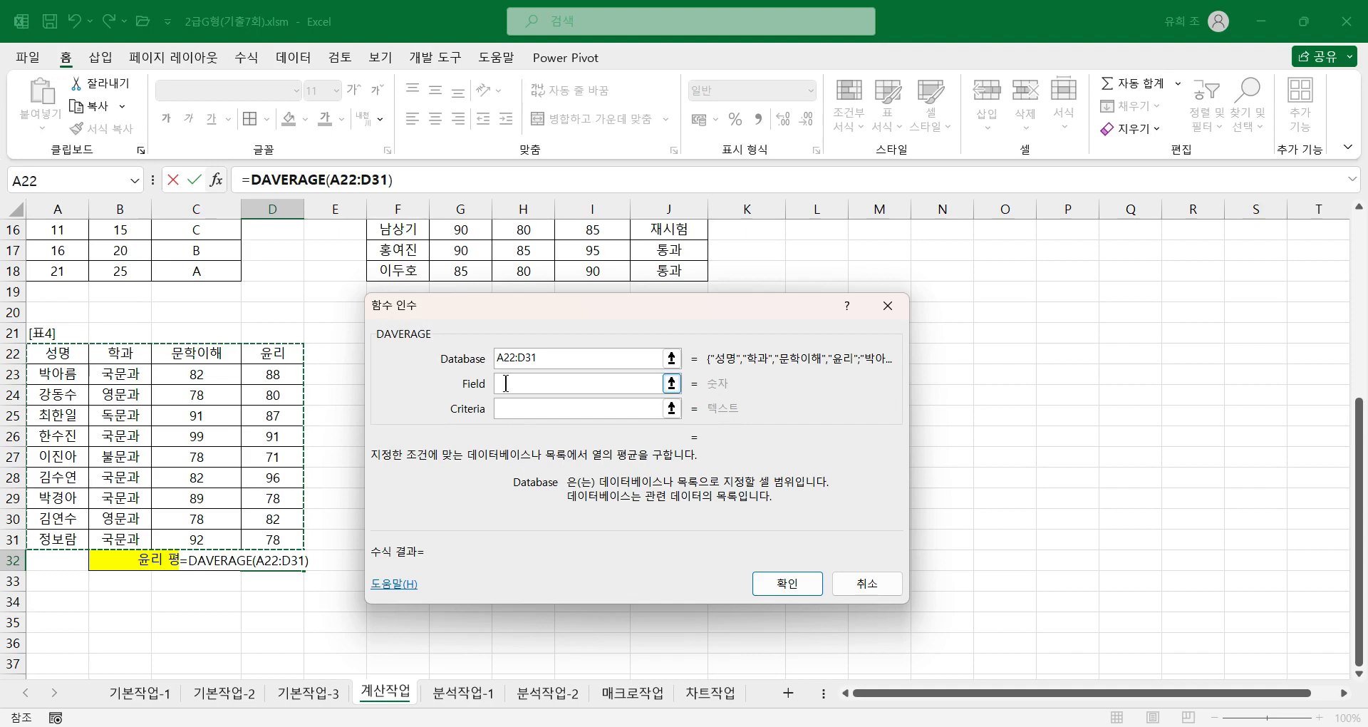
{"action": "key", "text": "Tab"}
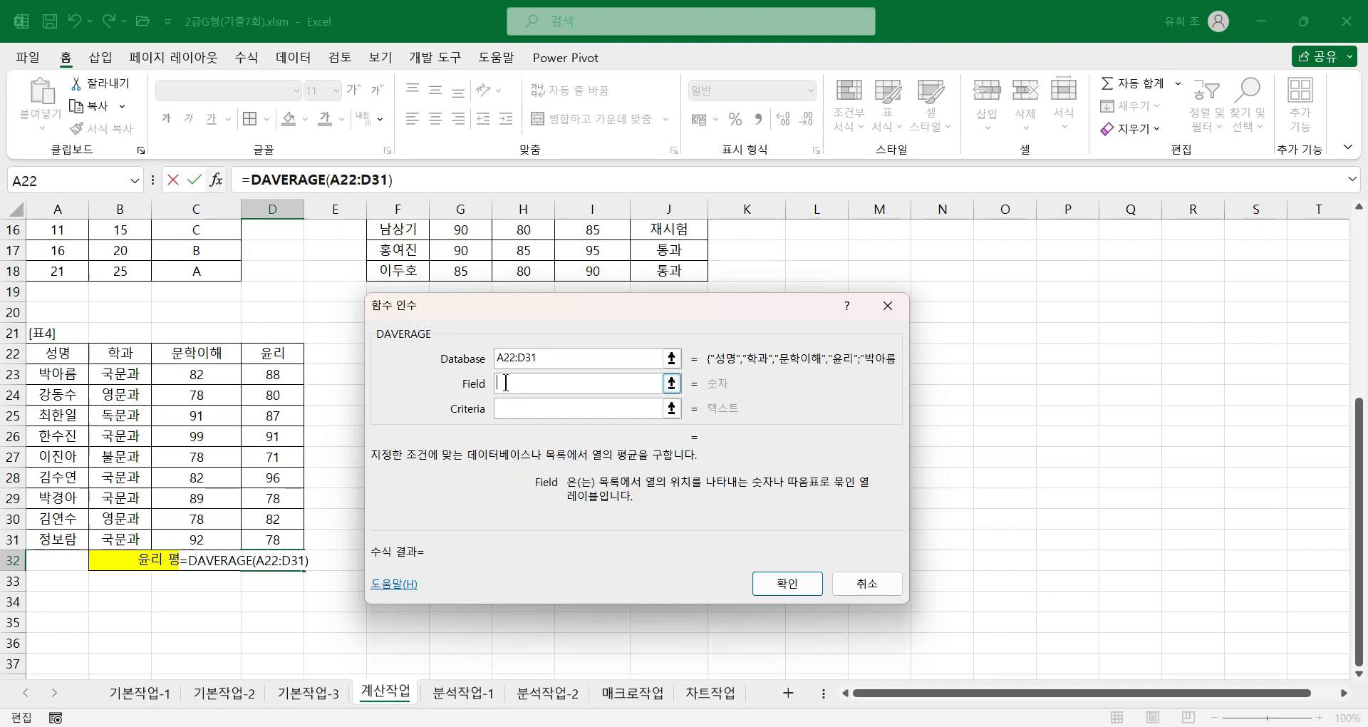
{"action": "left_click", "coordinate": [280, 352]}
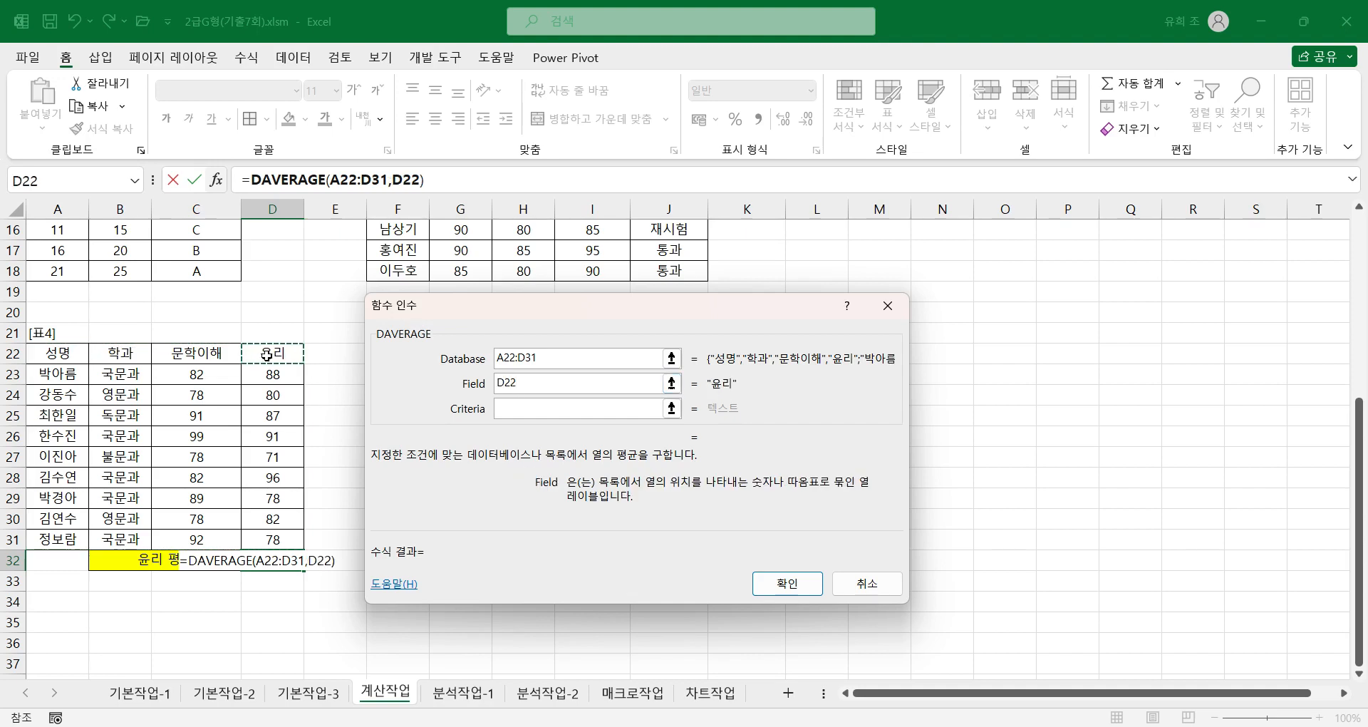
{"action": "left_click", "coordinate": [525, 410]}
{"action": "left_click_drag", "start_coordinate": [132, 352], "coordinate": [131, 372]}
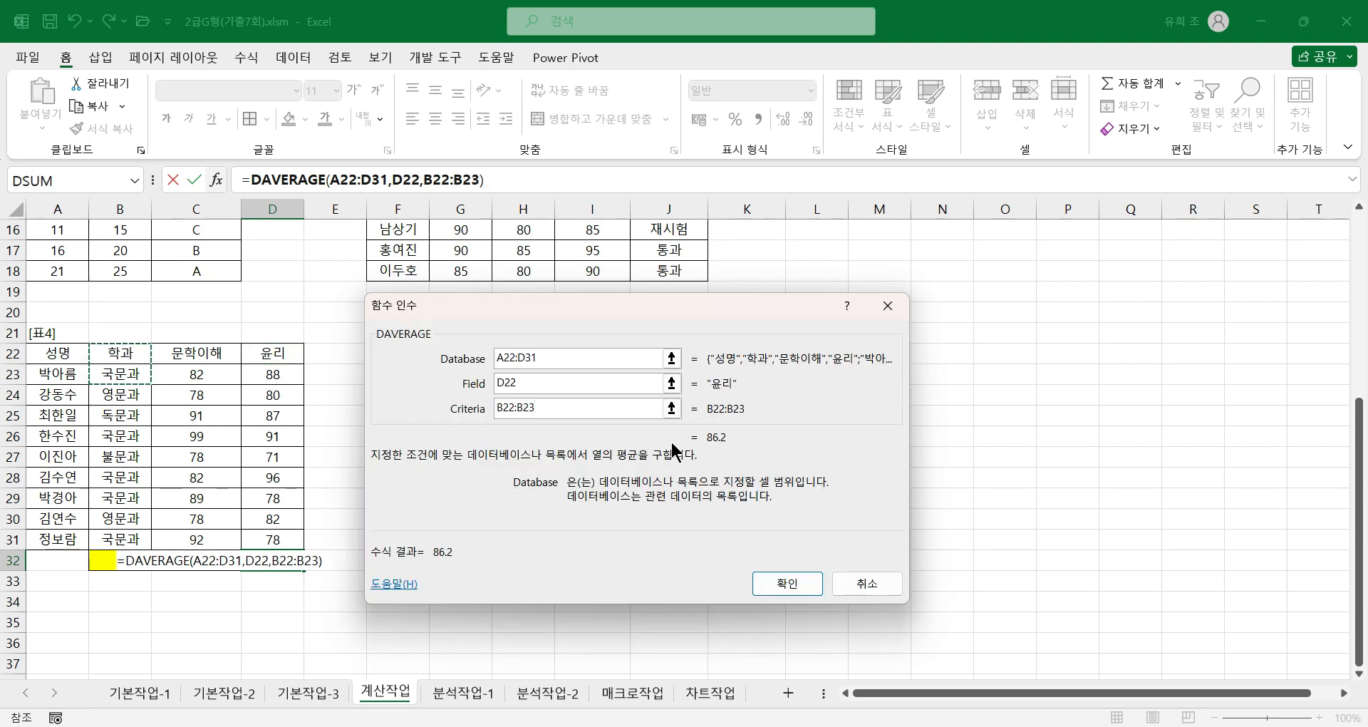
{"action": "left_click", "coordinate": [780, 583]}
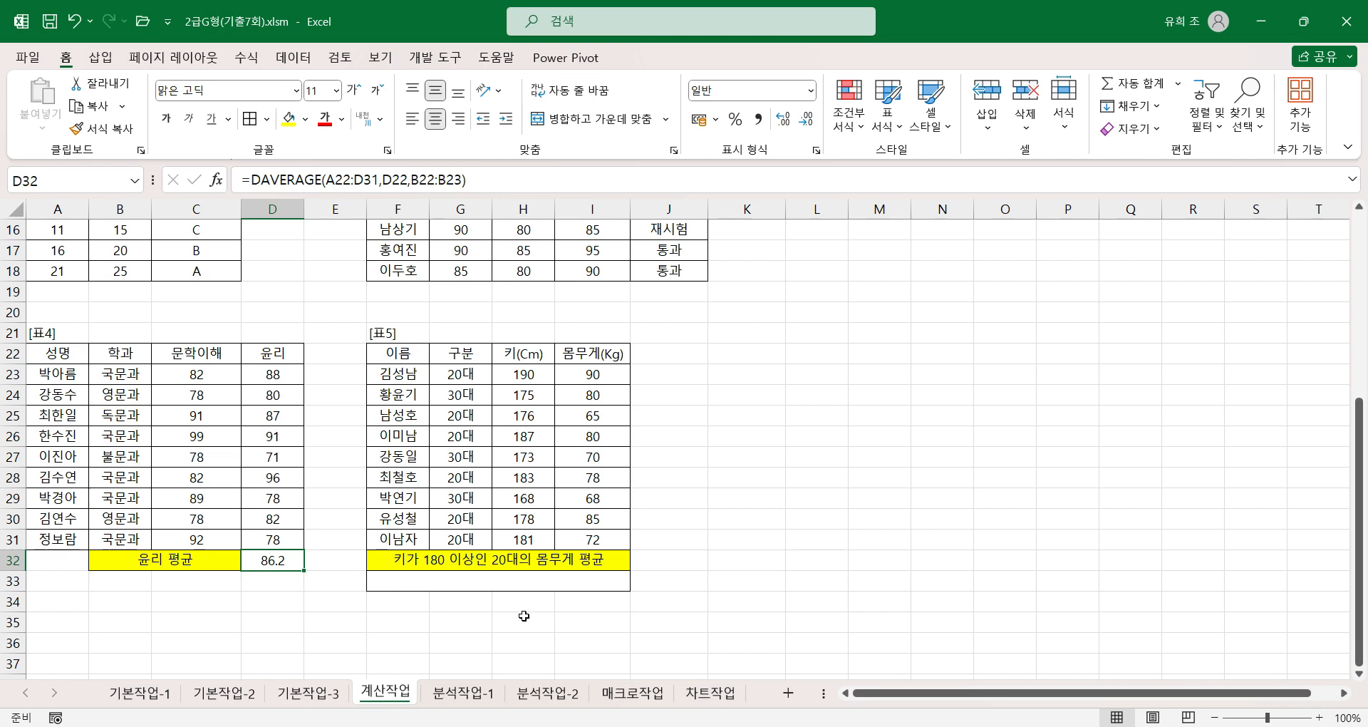
Start an AVERAGEIFS function in the merged cell F33 under 표5 and set its Average_range to I23:I31
{"action": "left_click", "coordinate": [624, 580]}
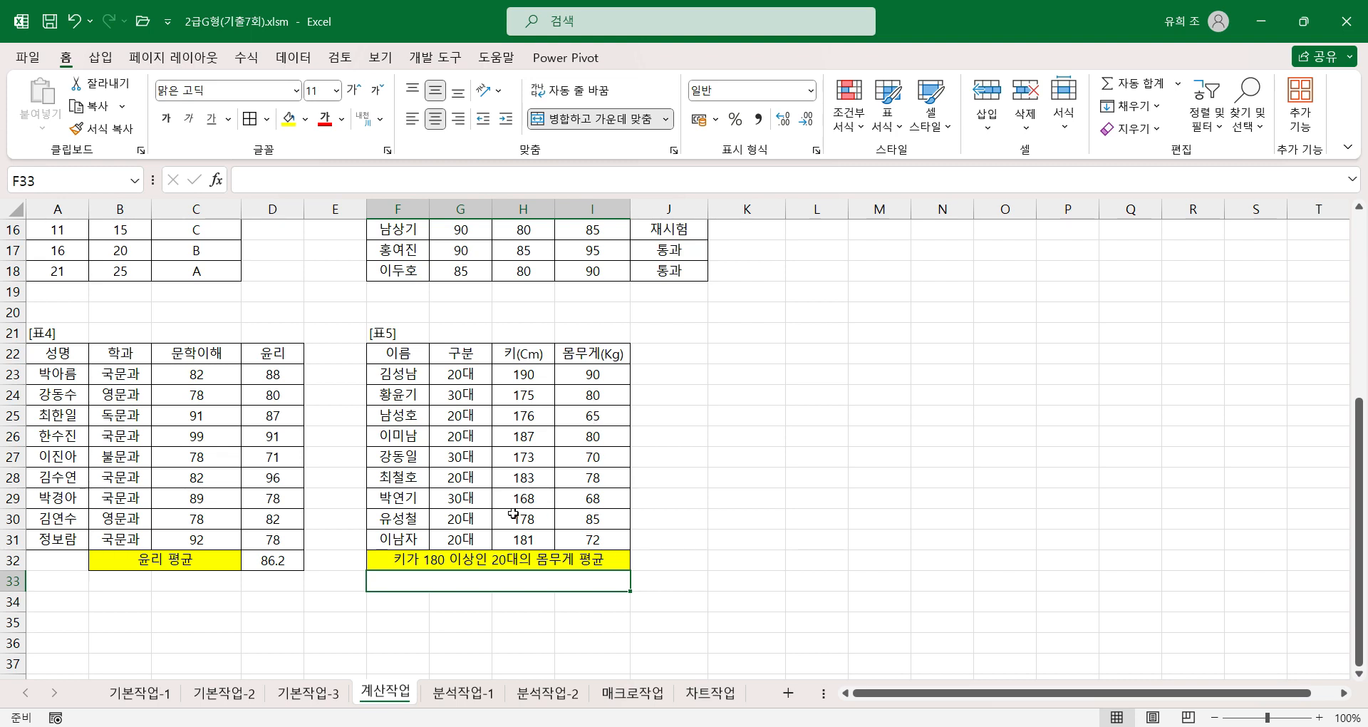
{"action": "type", "text": "="}
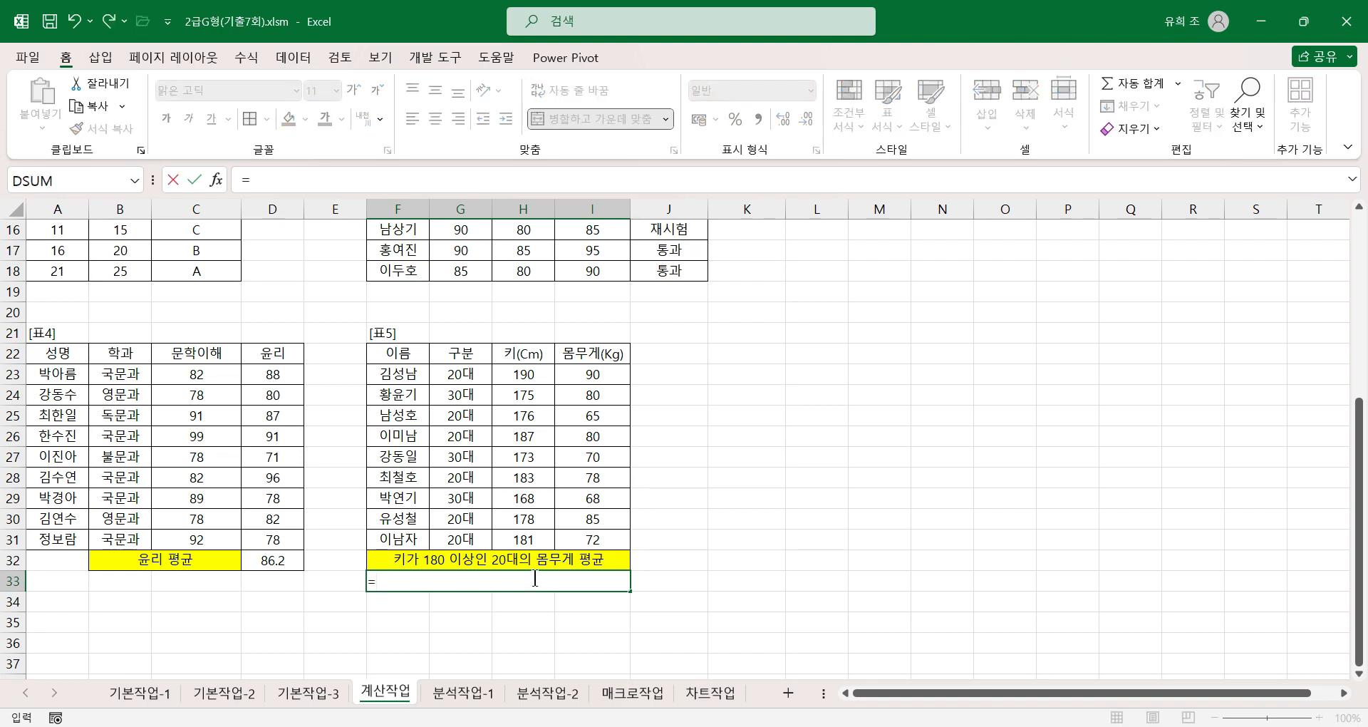
{"action": "type", "text": "ave"}
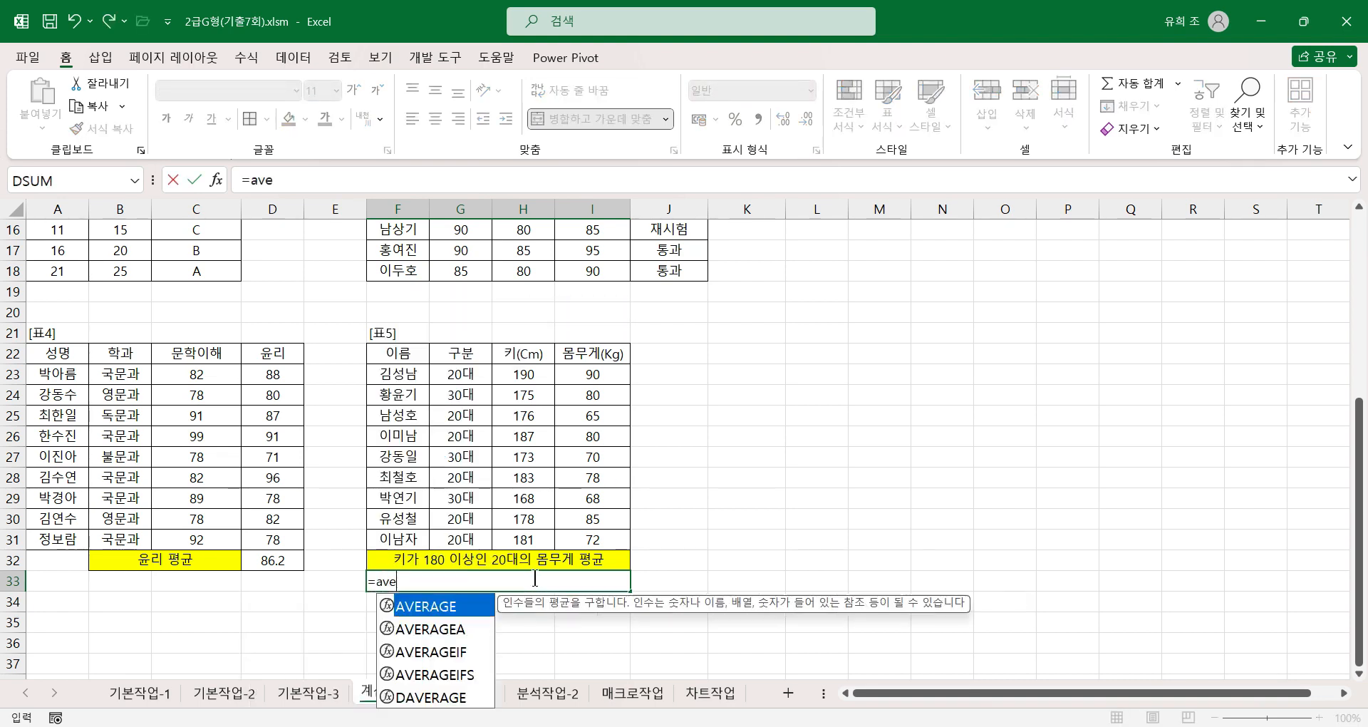
{"action": "type", "text": "rageis"}
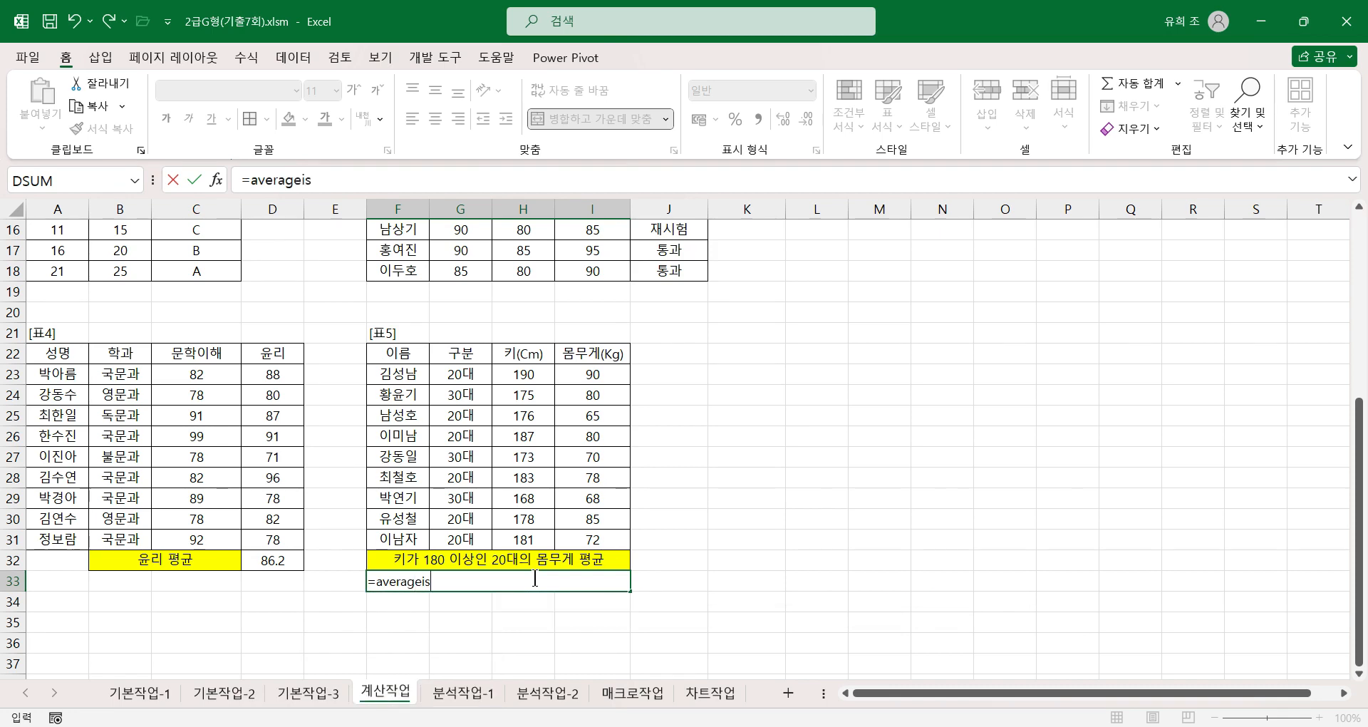
{"action": "key", "text": "BackSpace"}
{"action": "type", "text": "fs"}
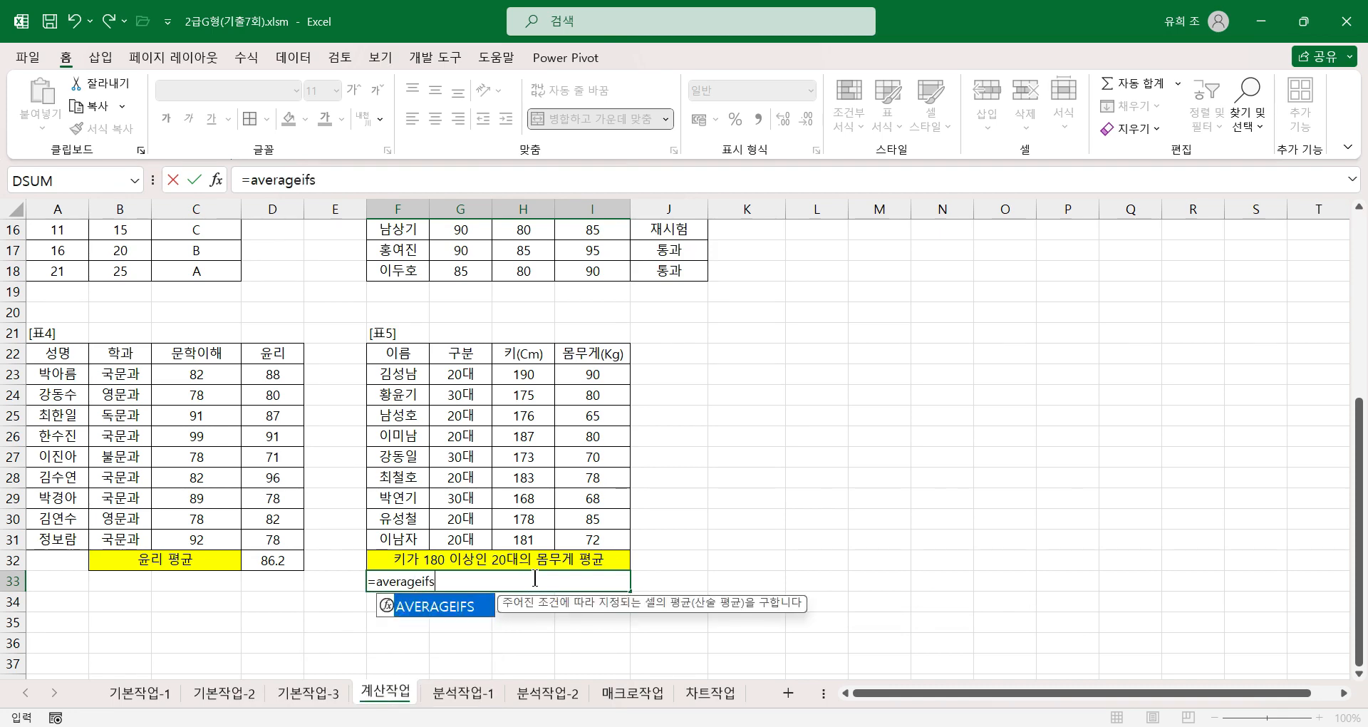
{"action": "key", "text": "ctrl+a"}
{"action": "left_click_drag", "start_coordinate": [493, 289], "coordinate": [772, 289]}
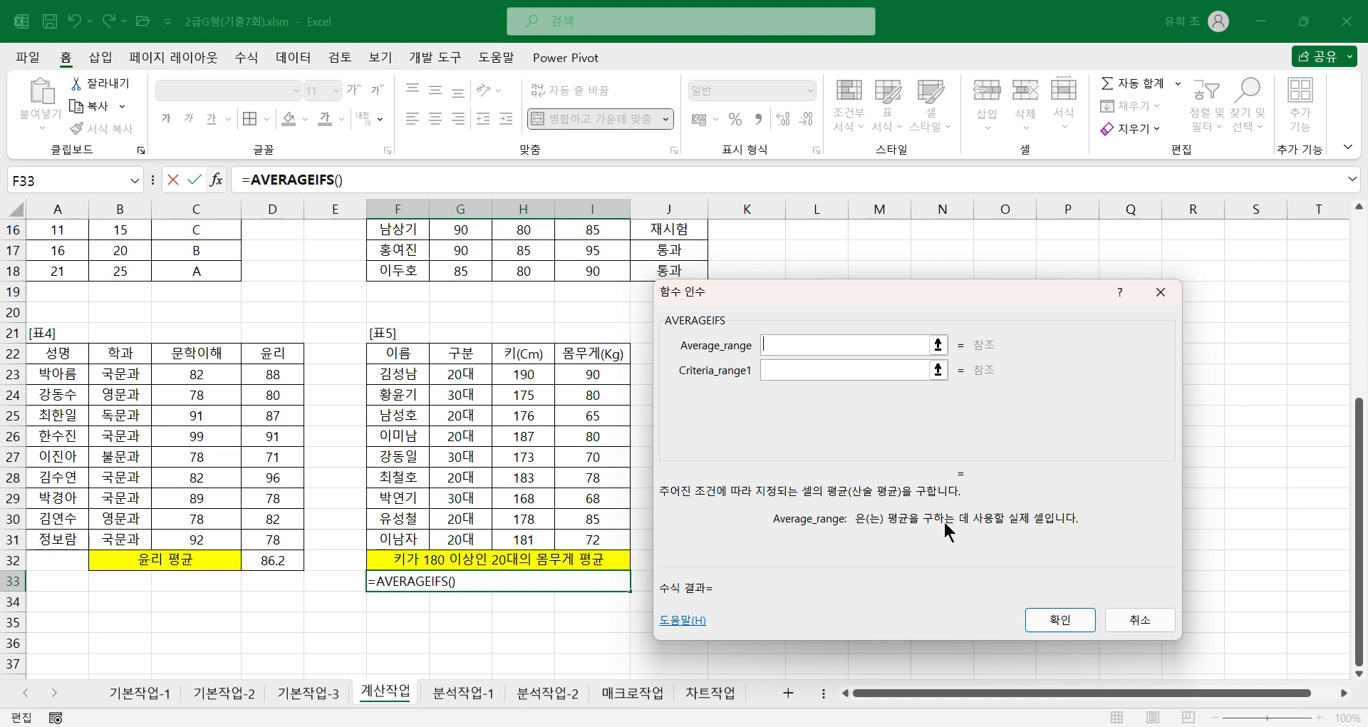
{"action": "left_click", "coordinate": [785, 343]}
{"action": "left_click_drag", "start_coordinate": [604, 372], "coordinate": [613, 545]}
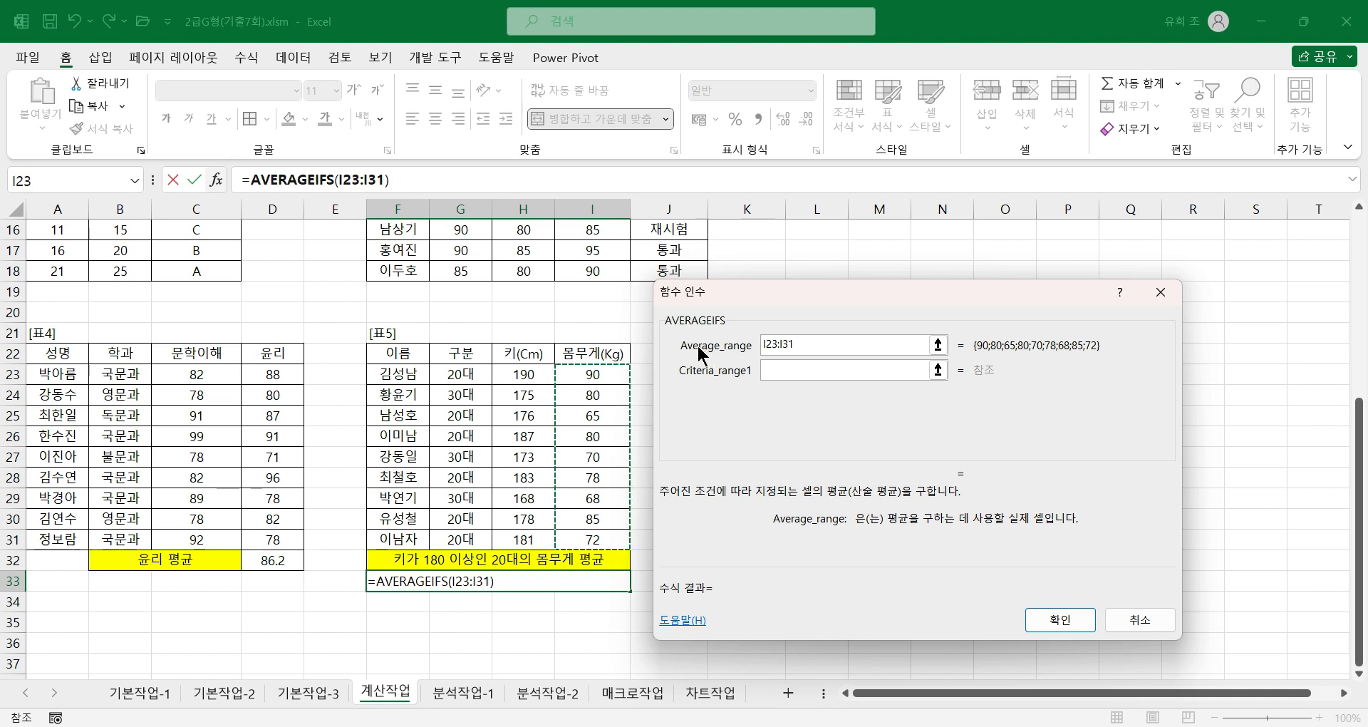
Set the AVERAGEIFS Criteria_range1 to G23:G31 and Criteria1 to G23
{"action": "left_click", "coordinate": [787, 367]}
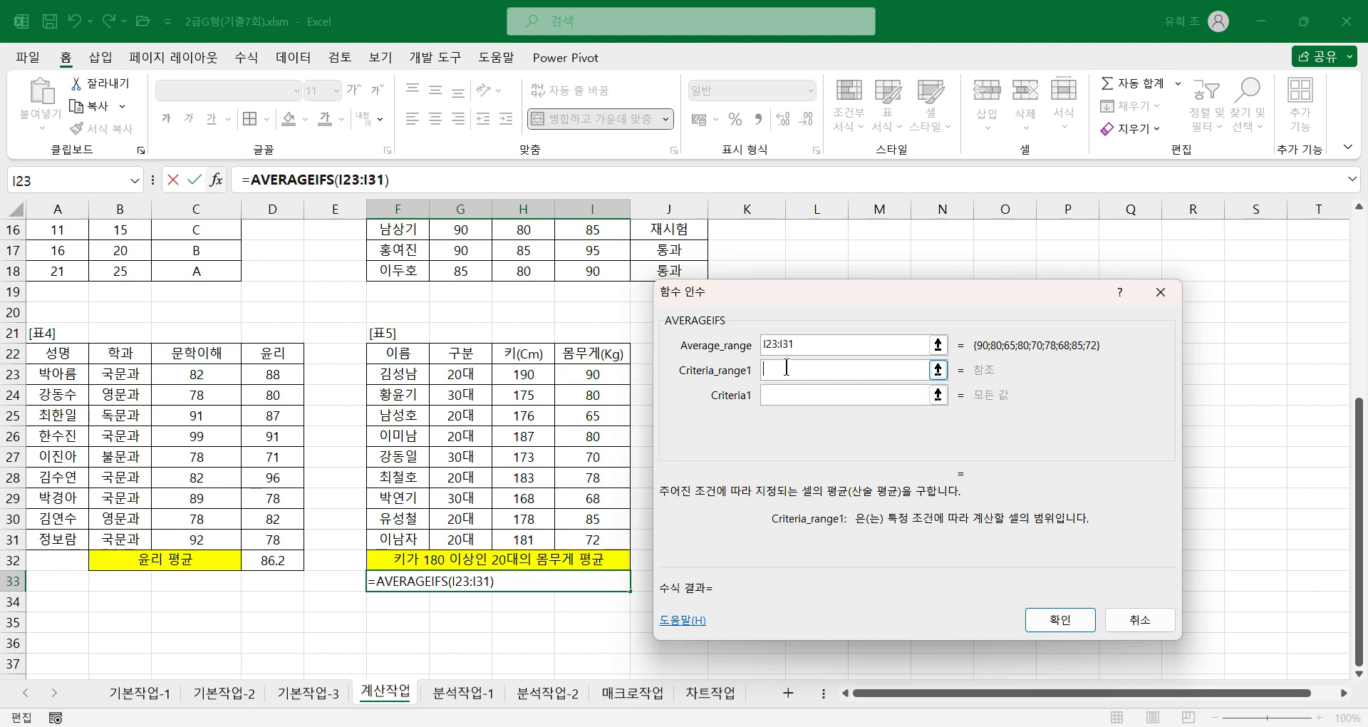
{"action": "left_click_drag", "start_coordinate": [457, 375], "coordinate": [459, 540]}
{"action": "left_click", "coordinate": [782, 392]}
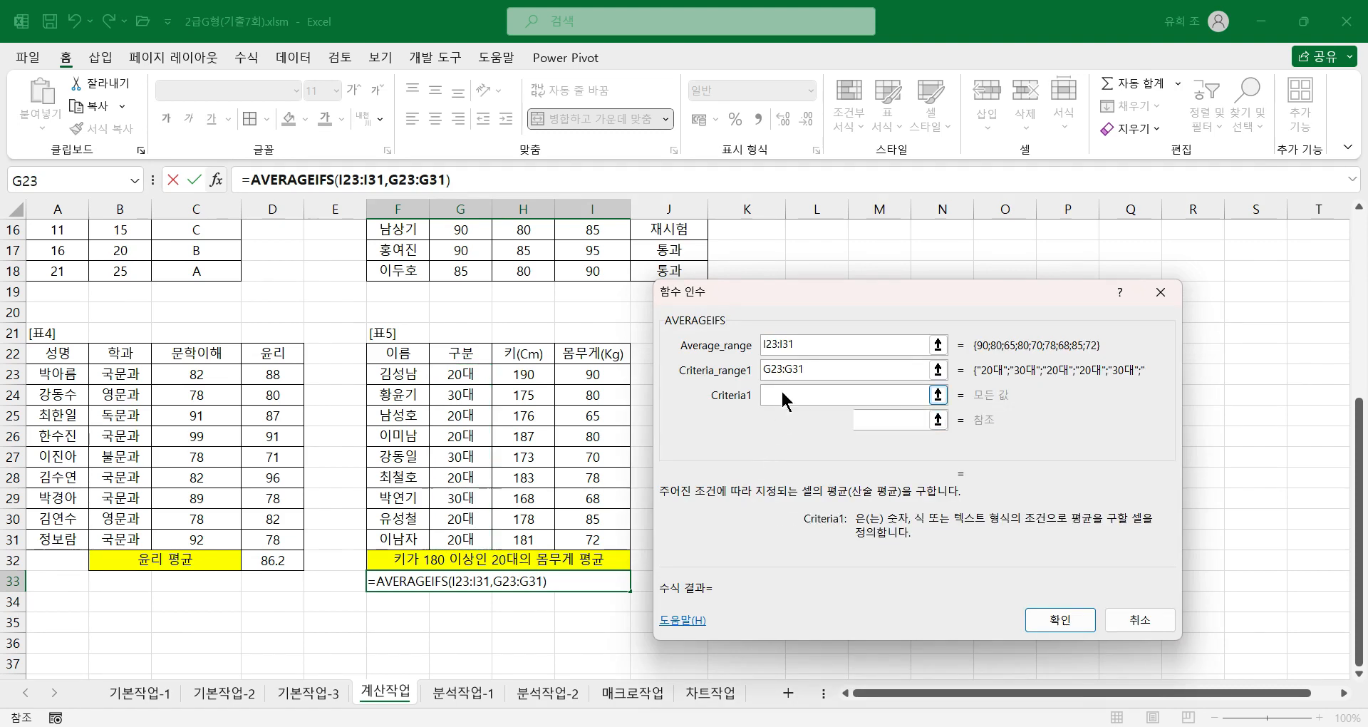
{"action": "left_click", "coordinate": [460, 376]}
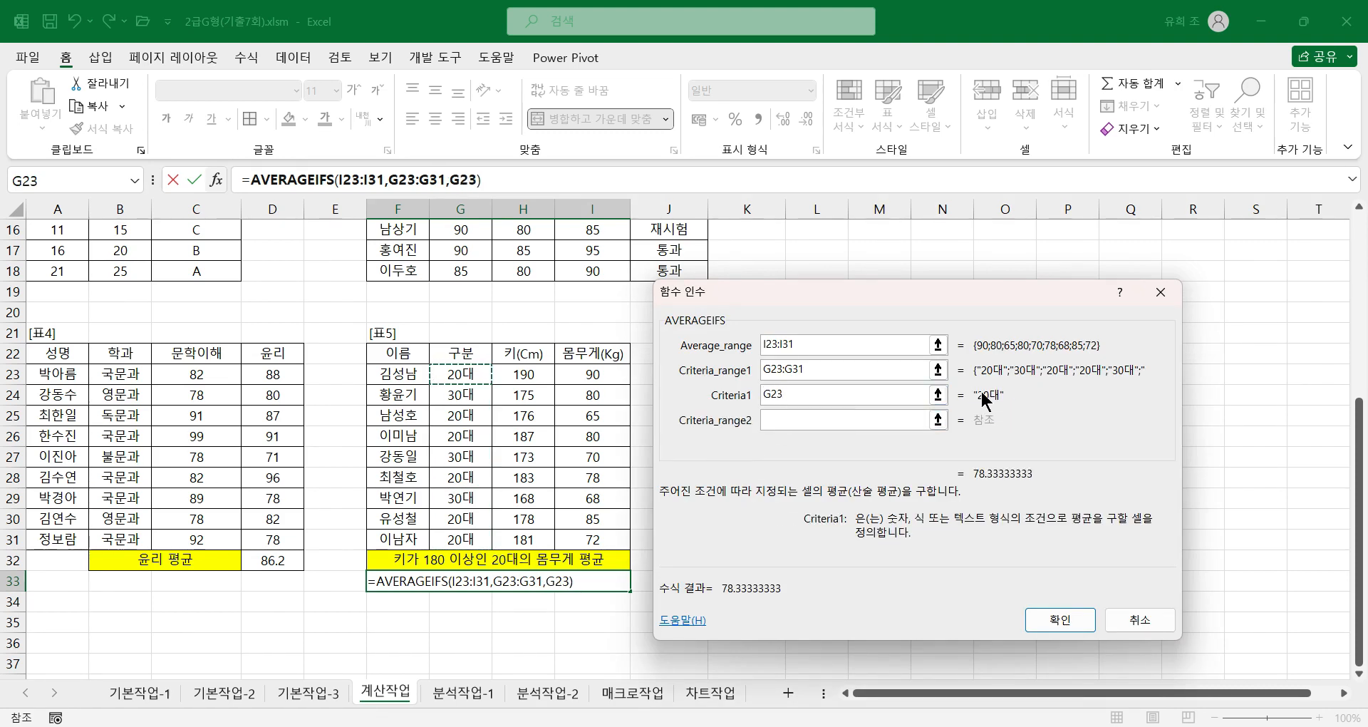
Complete AVERAGEIFS in F33 with Criteria_range2 H23:H31 and Criteria2 ">=180"
{"action": "left_click", "coordinate": [787, 421]}
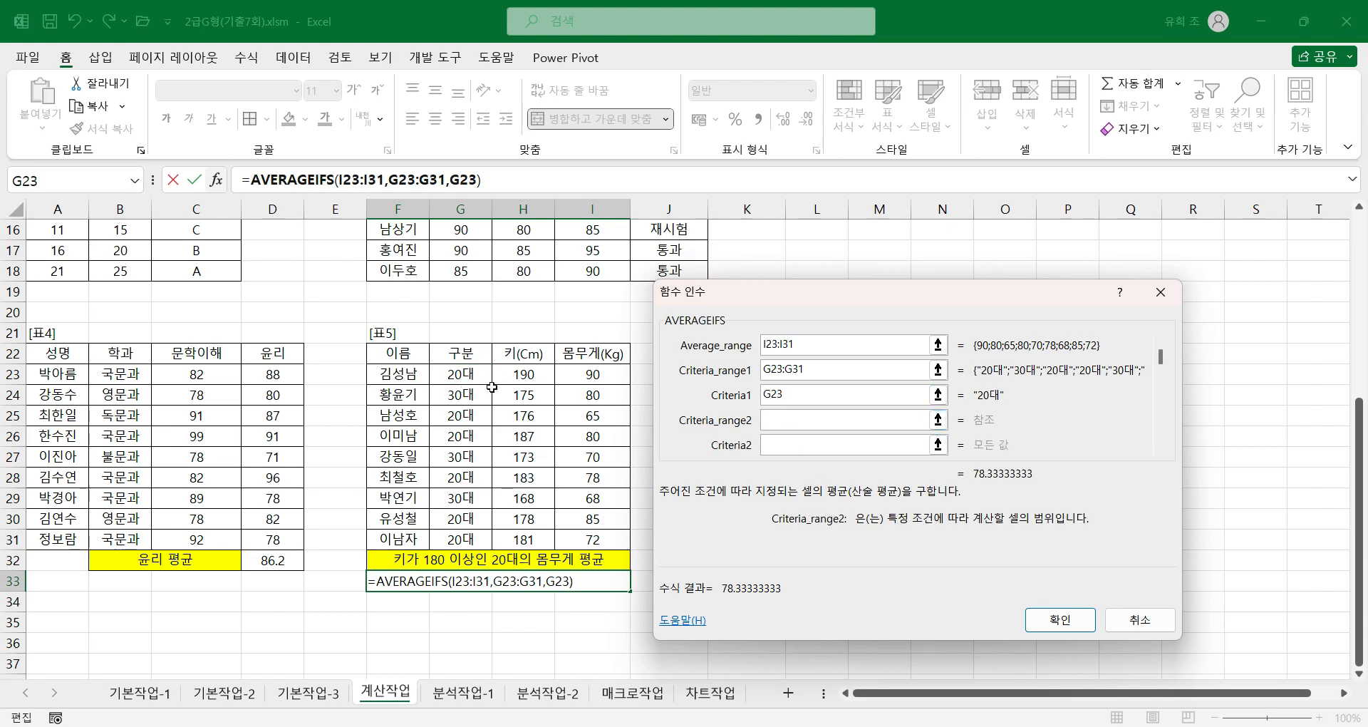
{"action": "left_click_drag", "start_coordinate": [529, 374], "coordinate": [524, 539]}
{"action": "left_click", "coordinate": [782, 444]}
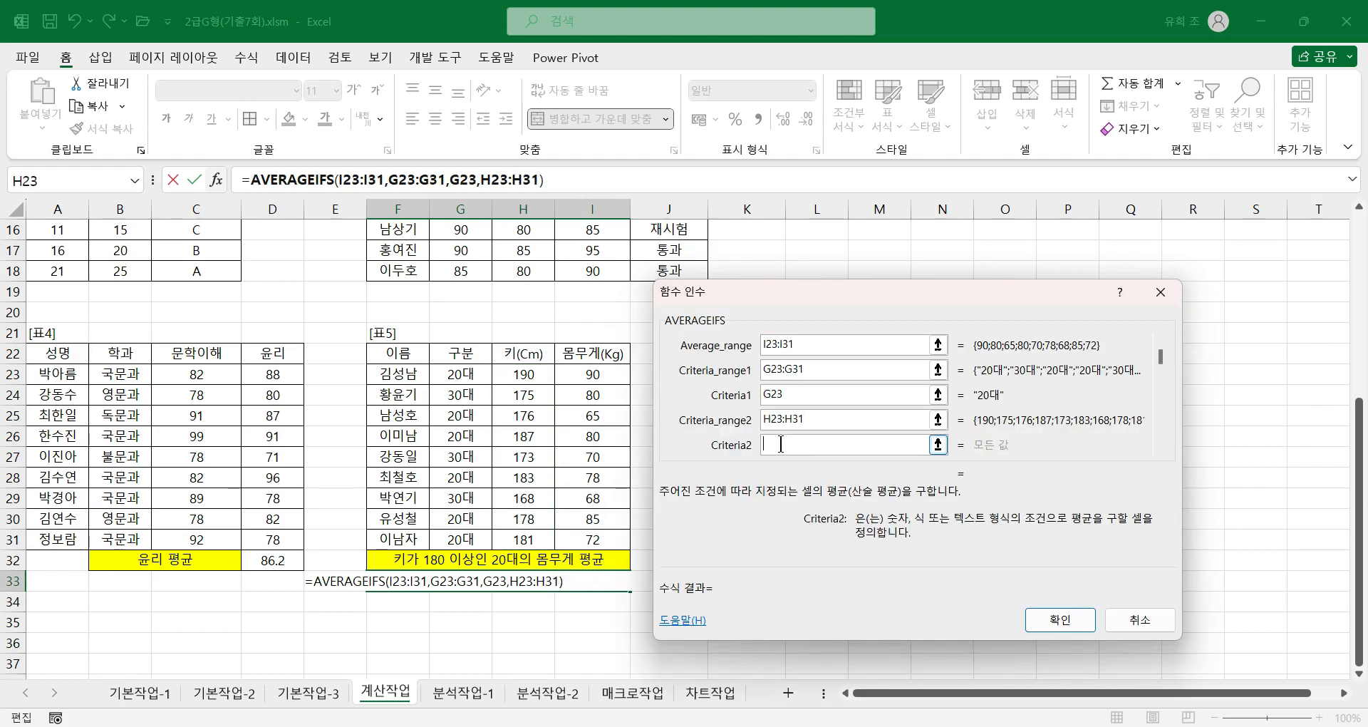
{"action": "type", "text": ">=180"}
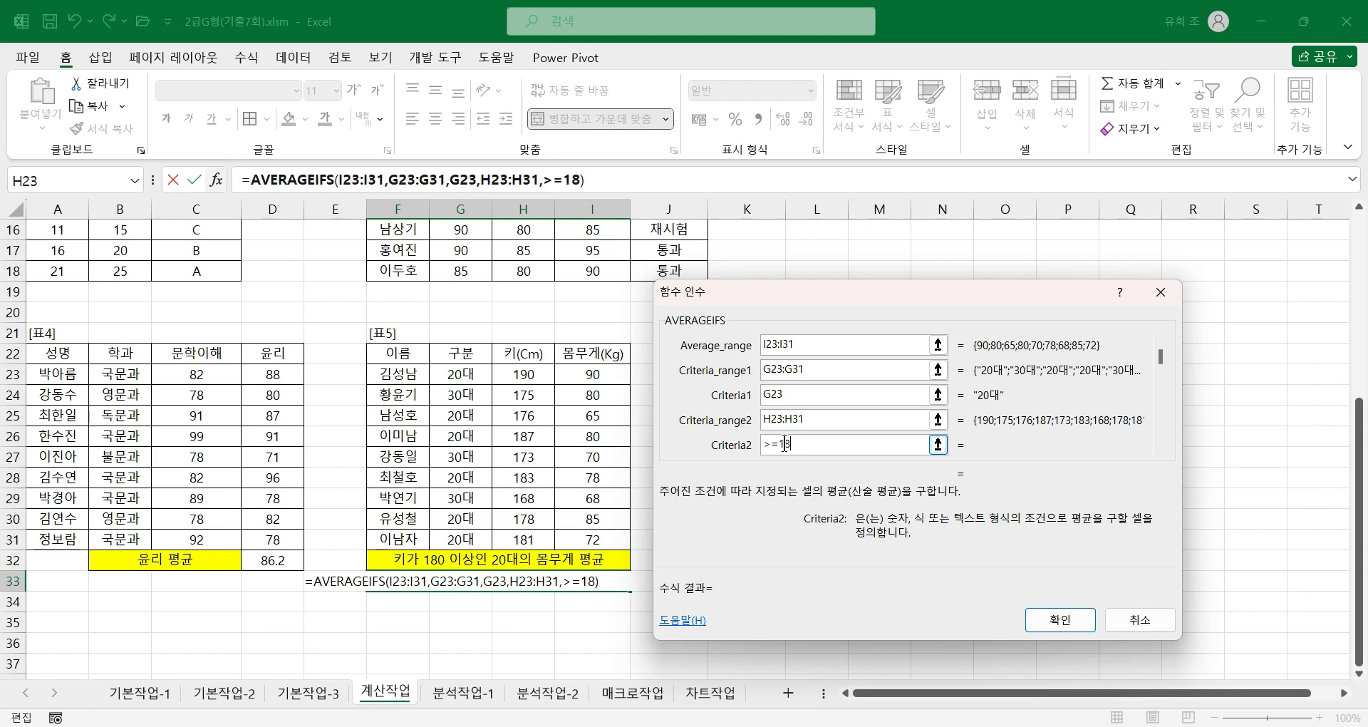
{"action": "left_click", "coordinate": [839, 422]}
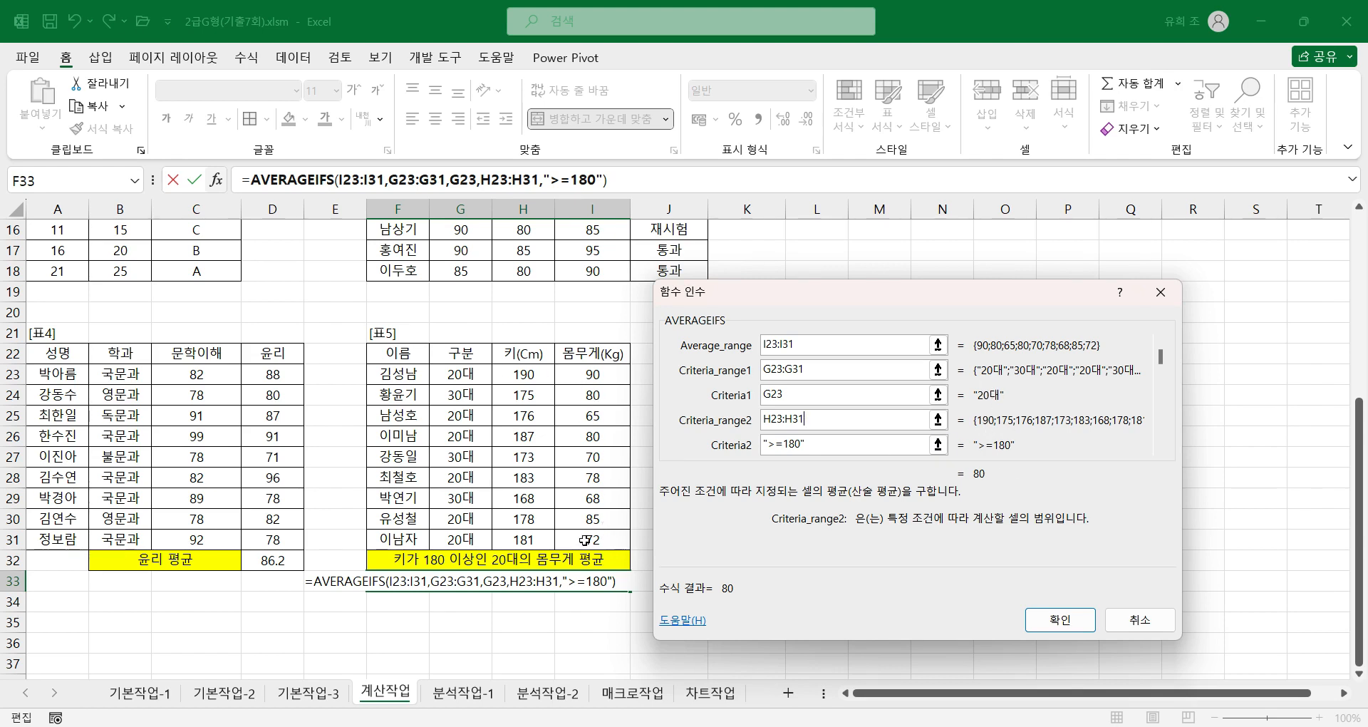
{"action": "left_click", "coordinate": [1059, 620]}
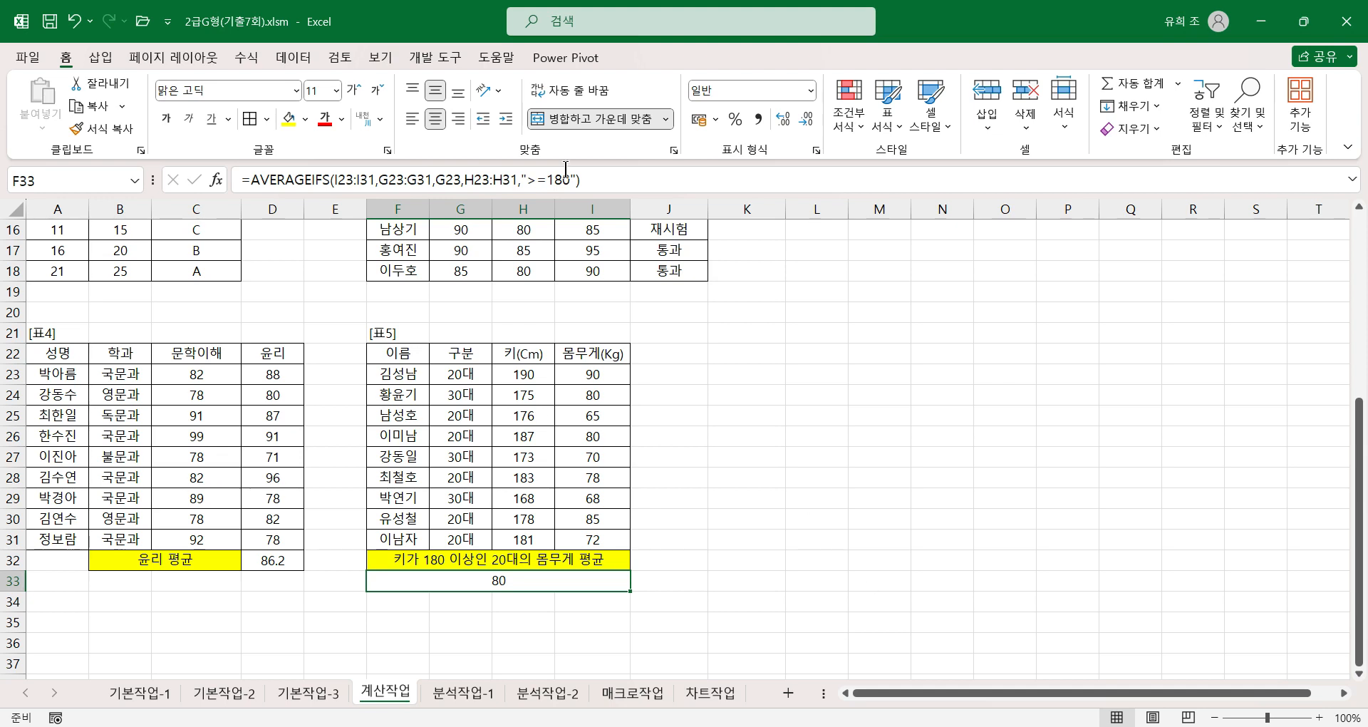
Append &"Kg" to the AVERAGEIFS formula in F33 and review the finished tables on the sheet
{"action": "left_click", "coordinate": [634, 183]}
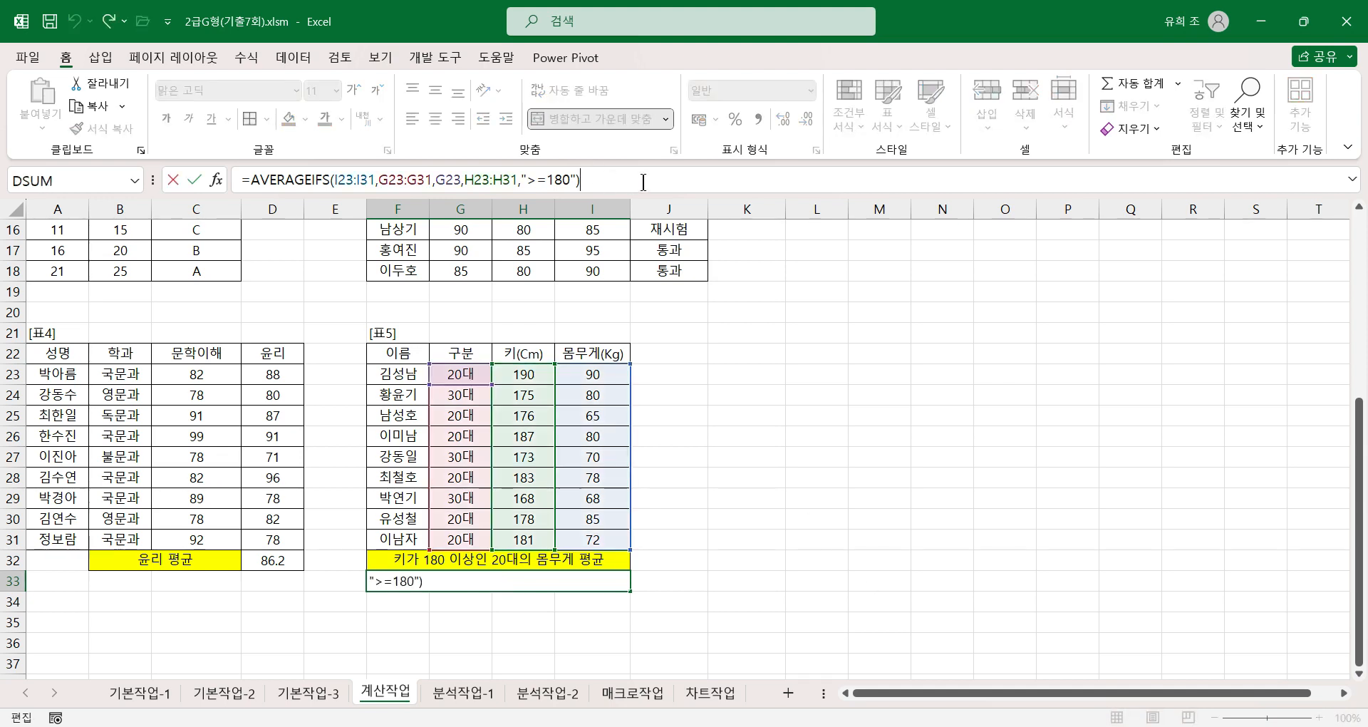
{"action": "type", "text": "&\"Kg\""}
{"action": "key", "text": "Return"}
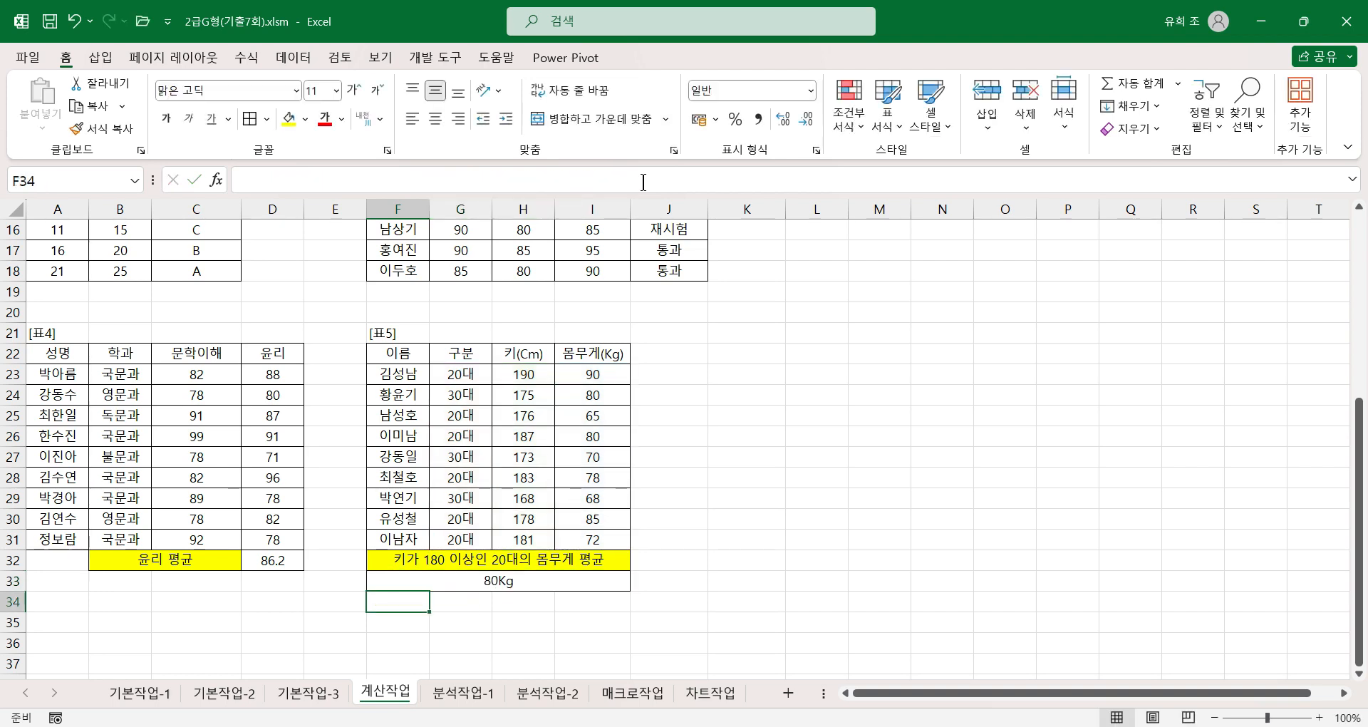
{"action": "left_click", "coordinate": [549, 583]}
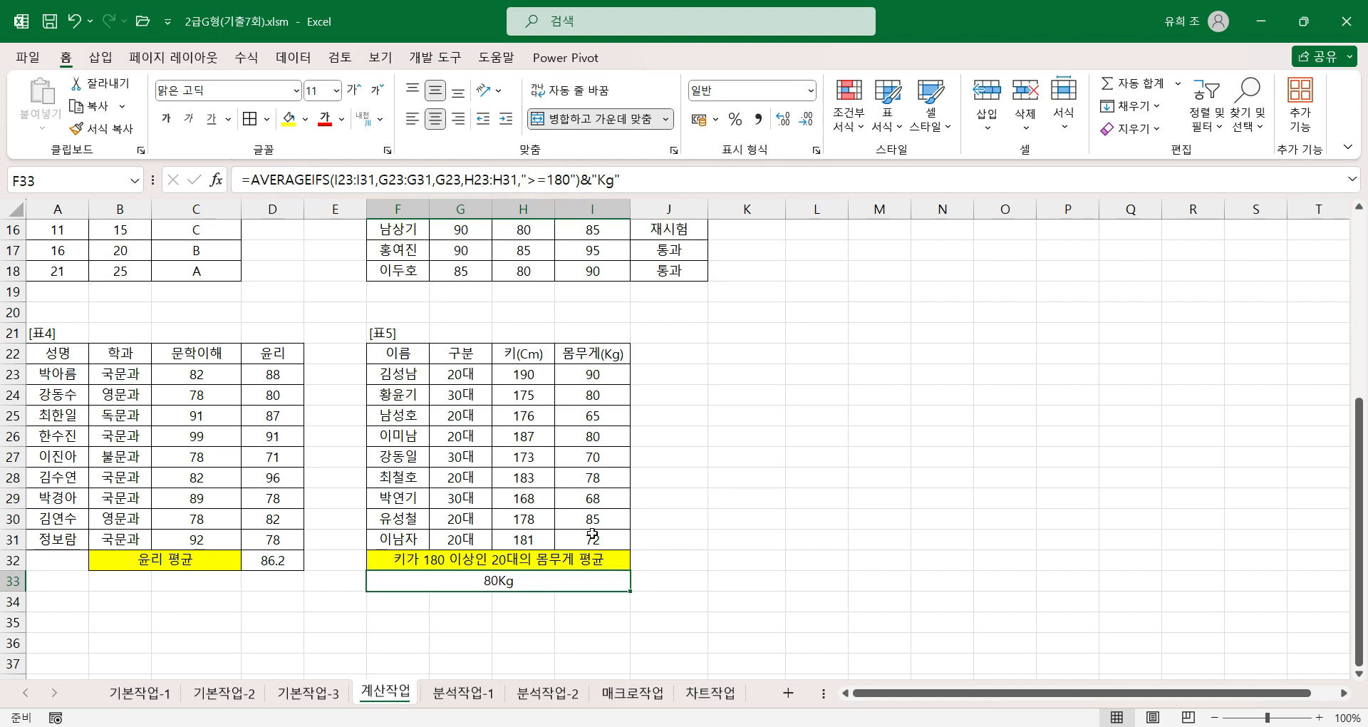
{"action": "left_click", "coordinate": [514, 647]}
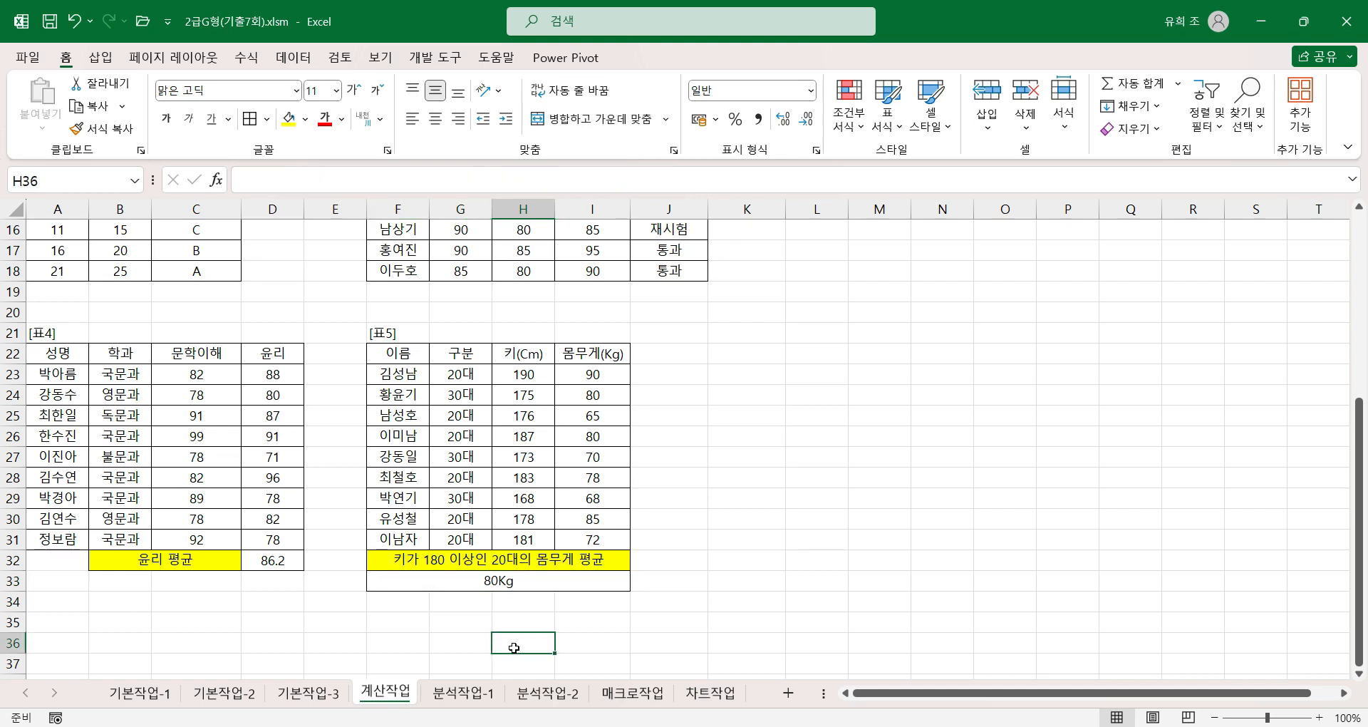
{"action": "scroll", "coordinate": [509, 645], "scroll_direction": "down", "scroll_amount": 2}
{"action": "scroll", "coordinate": [506, 642], "scroll_direction": "up", "scroll_amount": 3}
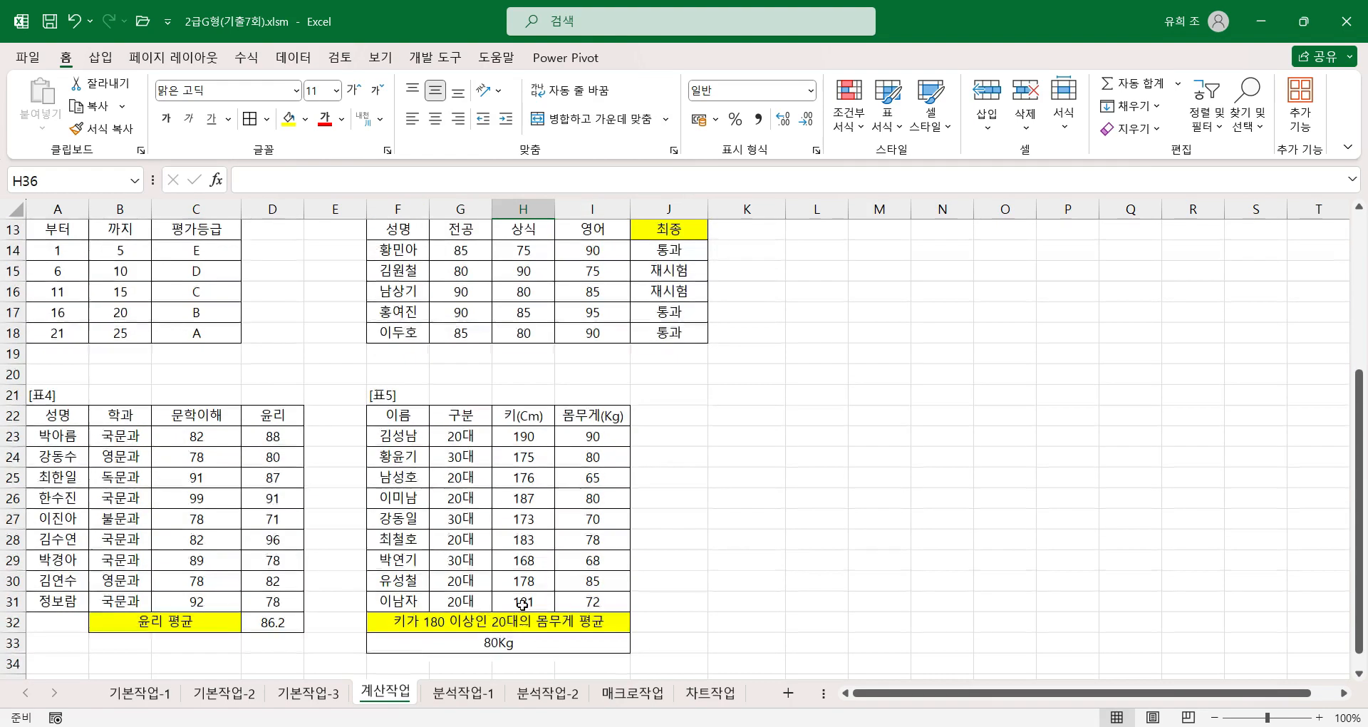
On the 분석작업-1 sheet, start Consolidate for the range G13:I23 under 시간대&품목별 판매실적 합계
{"action": "left_click", "coordinate": [467, 693]}
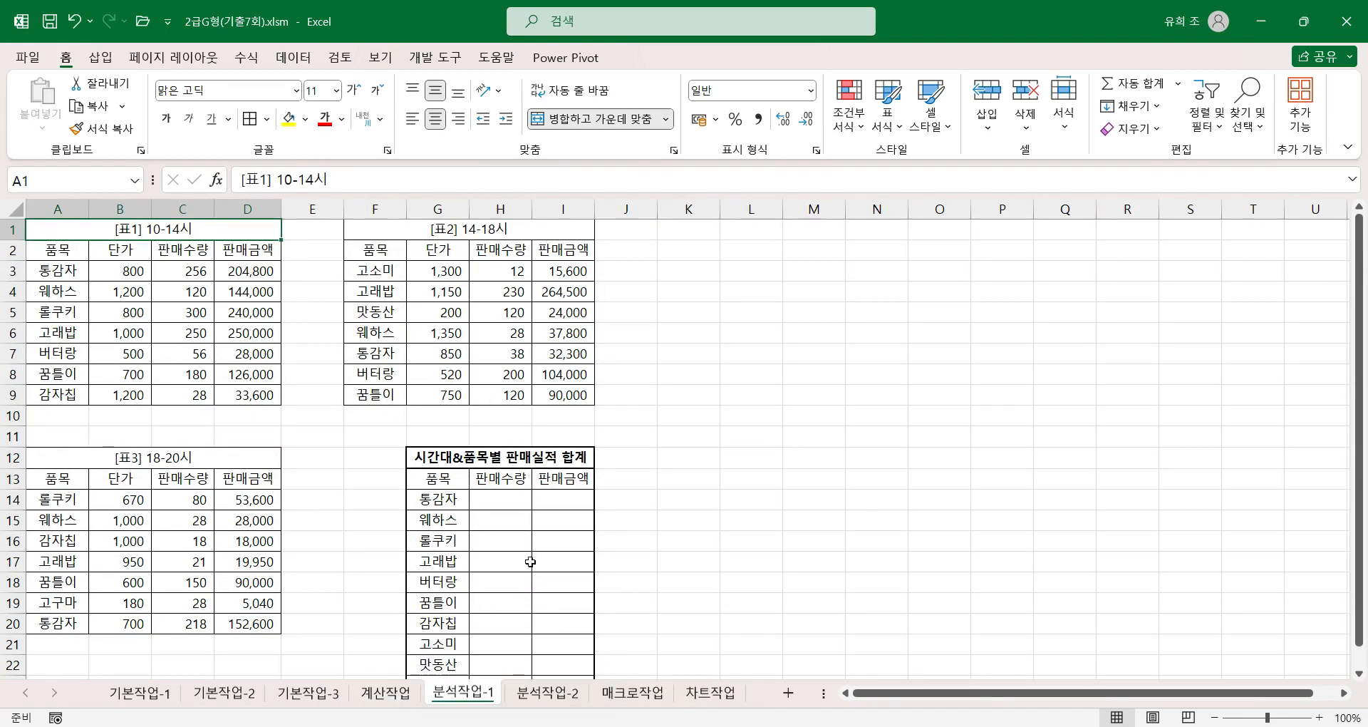
{"action": "scroll", "coordinate": [533, 575], "scroll_direction": "down", "scroll_amount": 1}
{"action": "scroll", "coordinate": [541, 575], "scroll_direction": "up", "scroll_amount": 2}
{"action": "scroll", "coordinate": [457, 642], "scroll_direction": "down", "scroll_amount": 1}
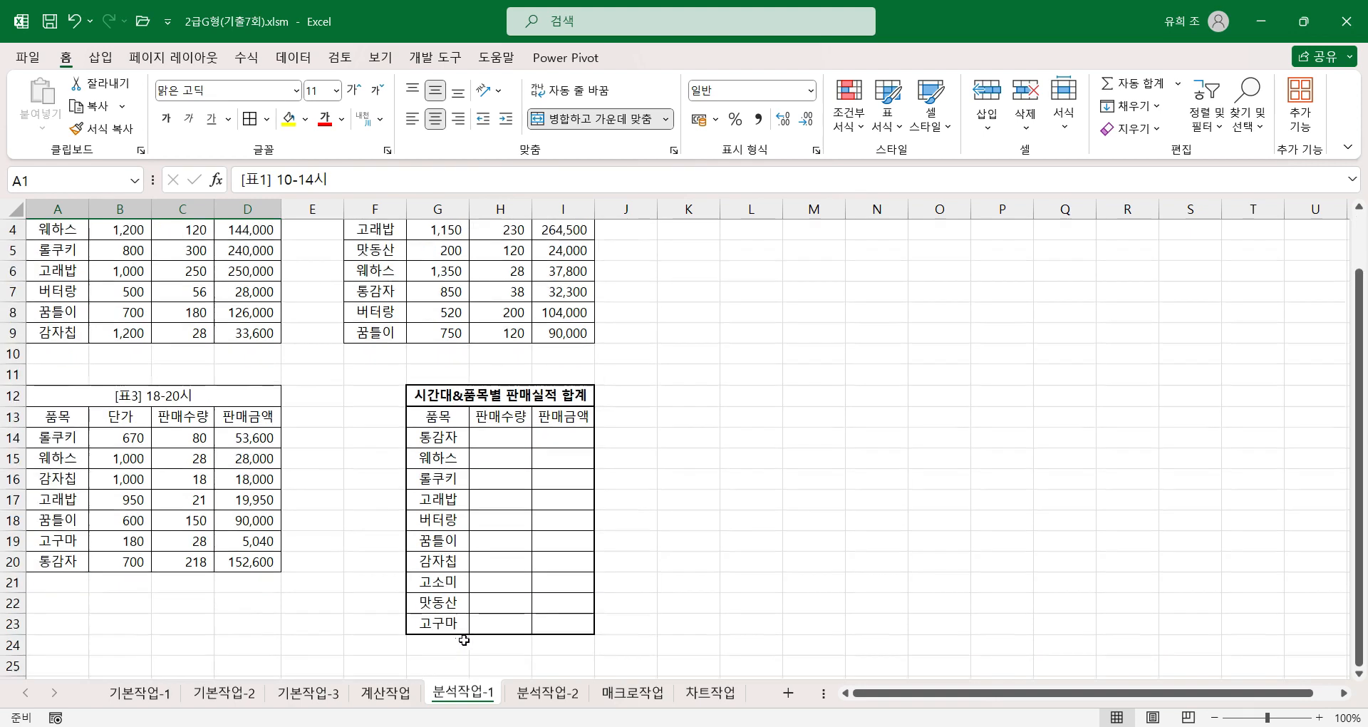
{"action": "scroll", "coordinate": [470, 640], "scroll_direction": "up", "scroll_amount": 1}
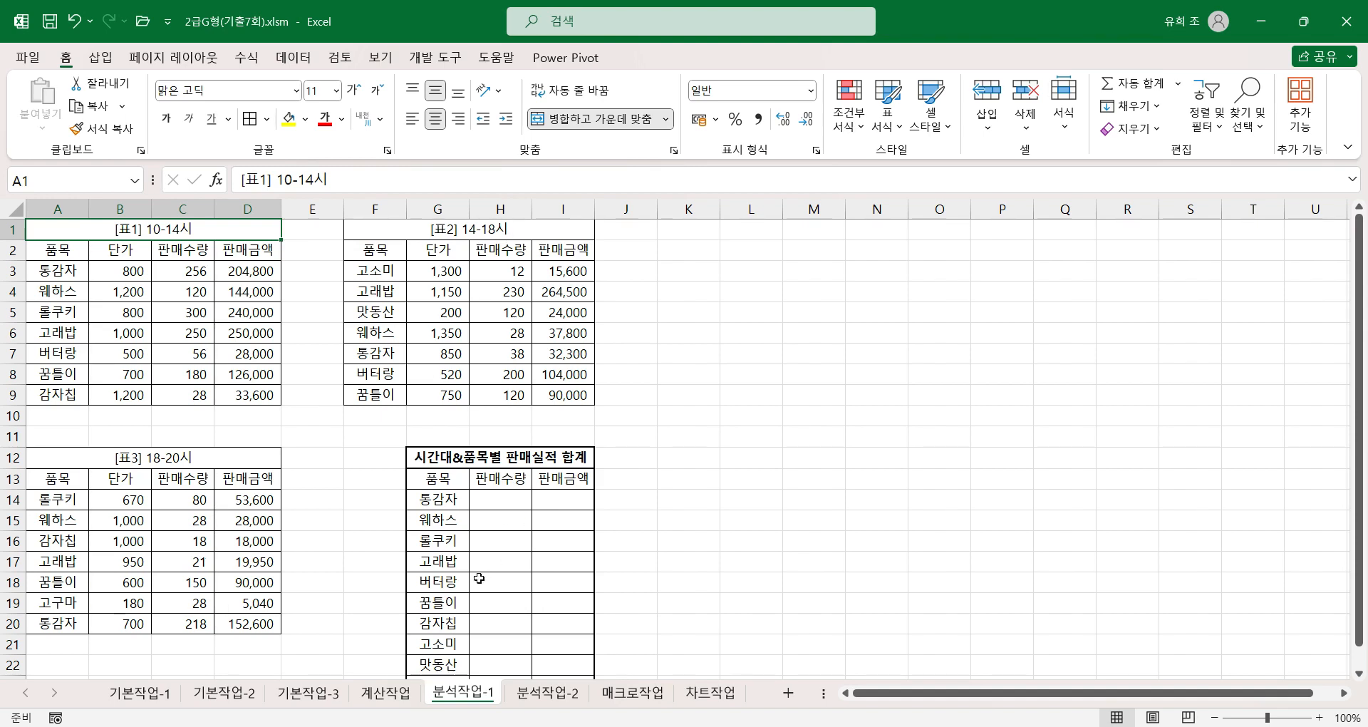
{"action": "scroll", "coordinate": [442, 499], "scroll_direction": "down", "scroll_amount": 1}
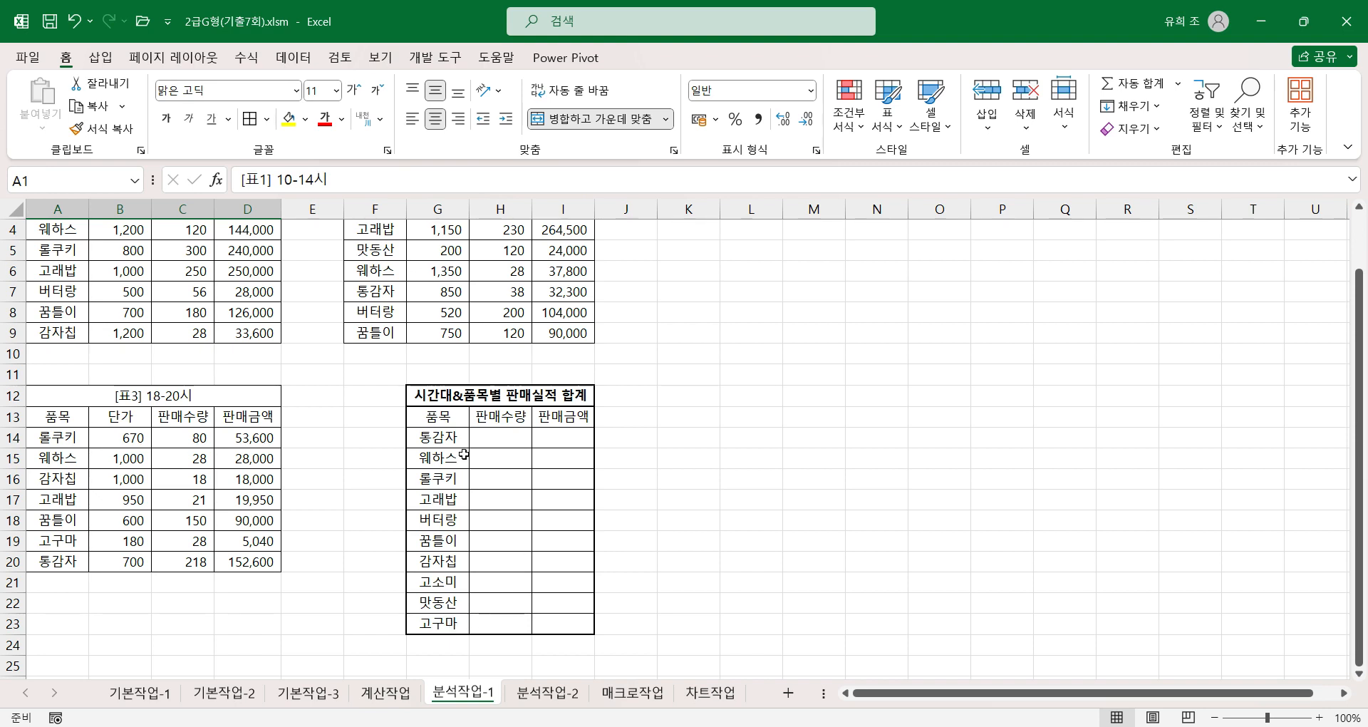
{"action": "left_click_drag", "start_coordinate": [436, 417], "coordinate": [546, 630]}
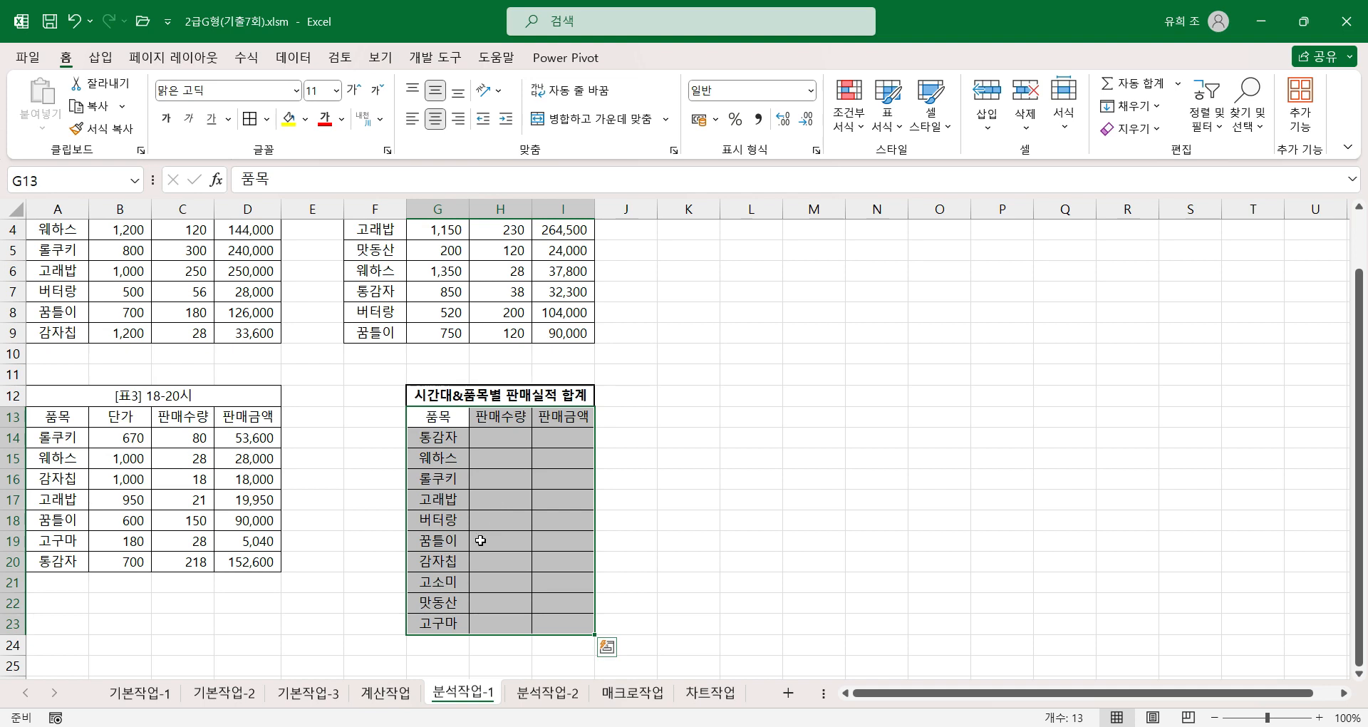
{"action": "left_click", "coordinate": [294, 57]}
{"action": "left_click", "coordinate": [919, 103]}
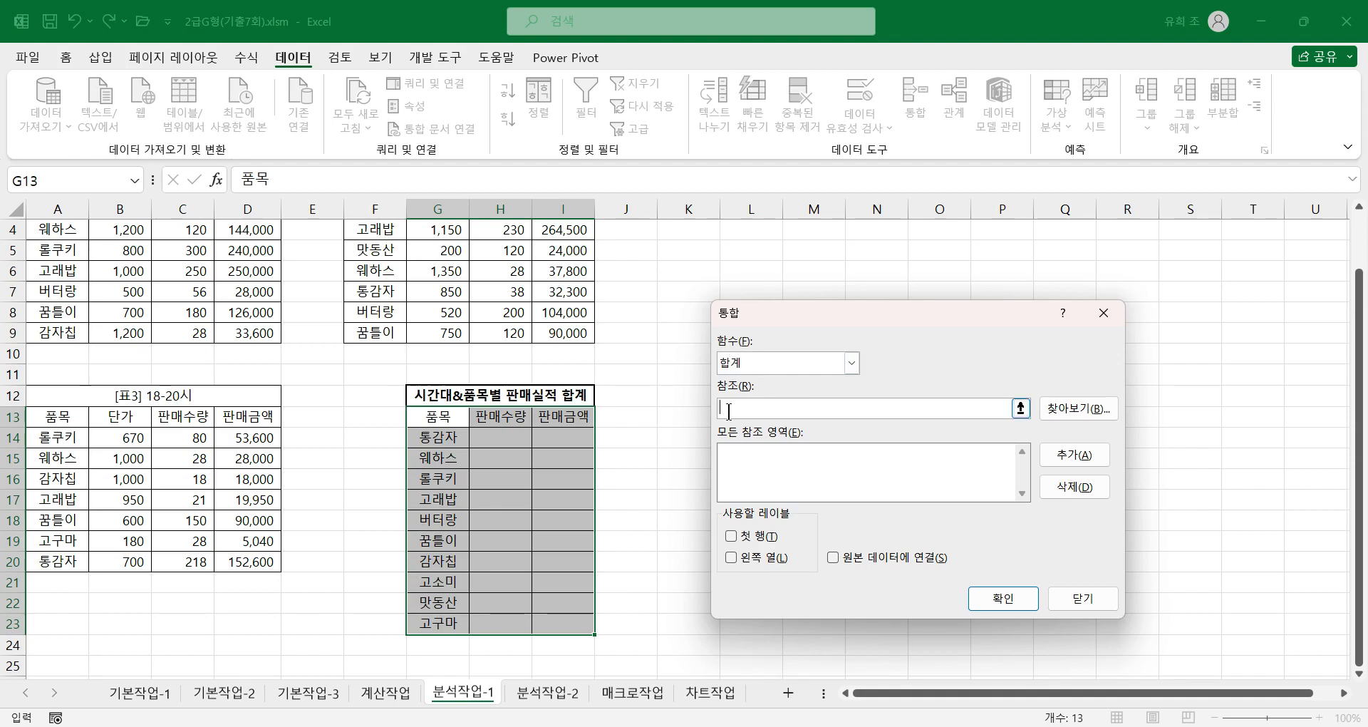
Add the ranges A2:D9, F2:I9 and A13:D20 from 표1, 표2 and 표3 as consolidation references
{"action": "scroll", "coordinate": [169, 429], "scroll_direction": "up", "scroll_amount": 1}
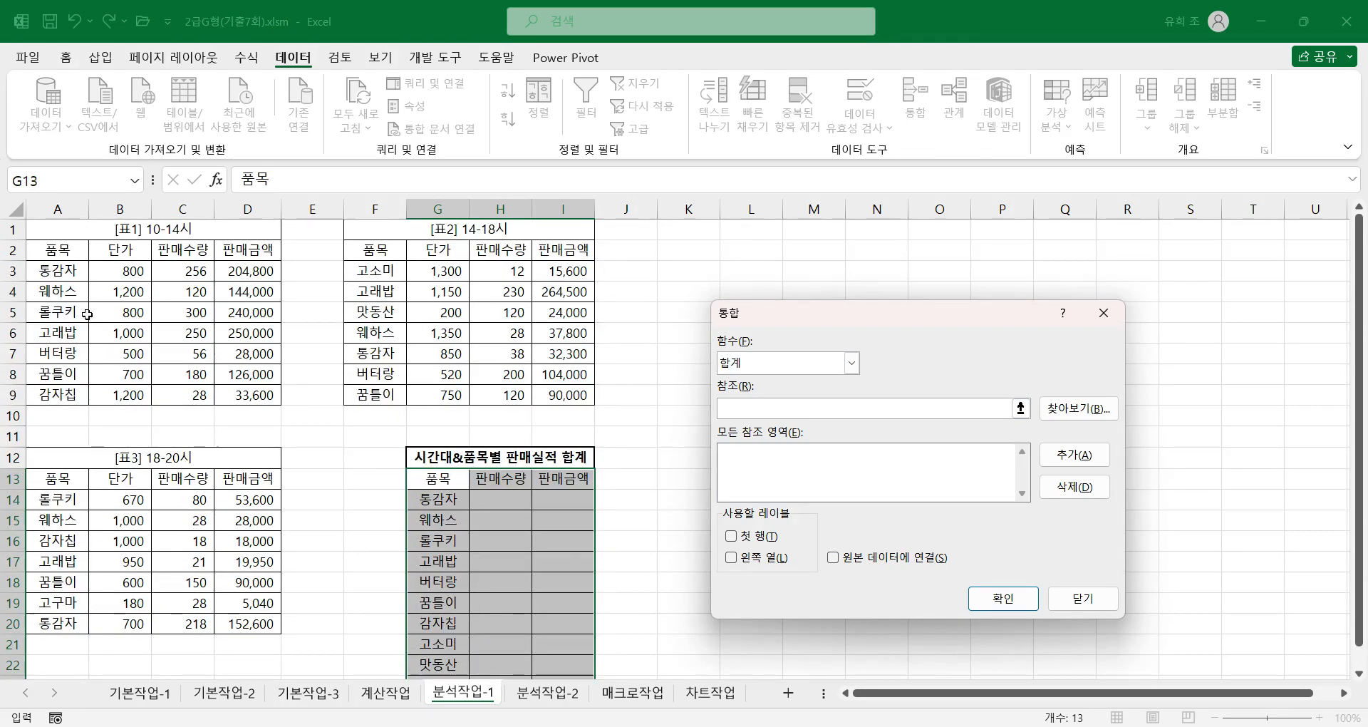
{"action": "left_click_drag", "start_coordinate": [89, 253], "coordinate": [257, 399]}
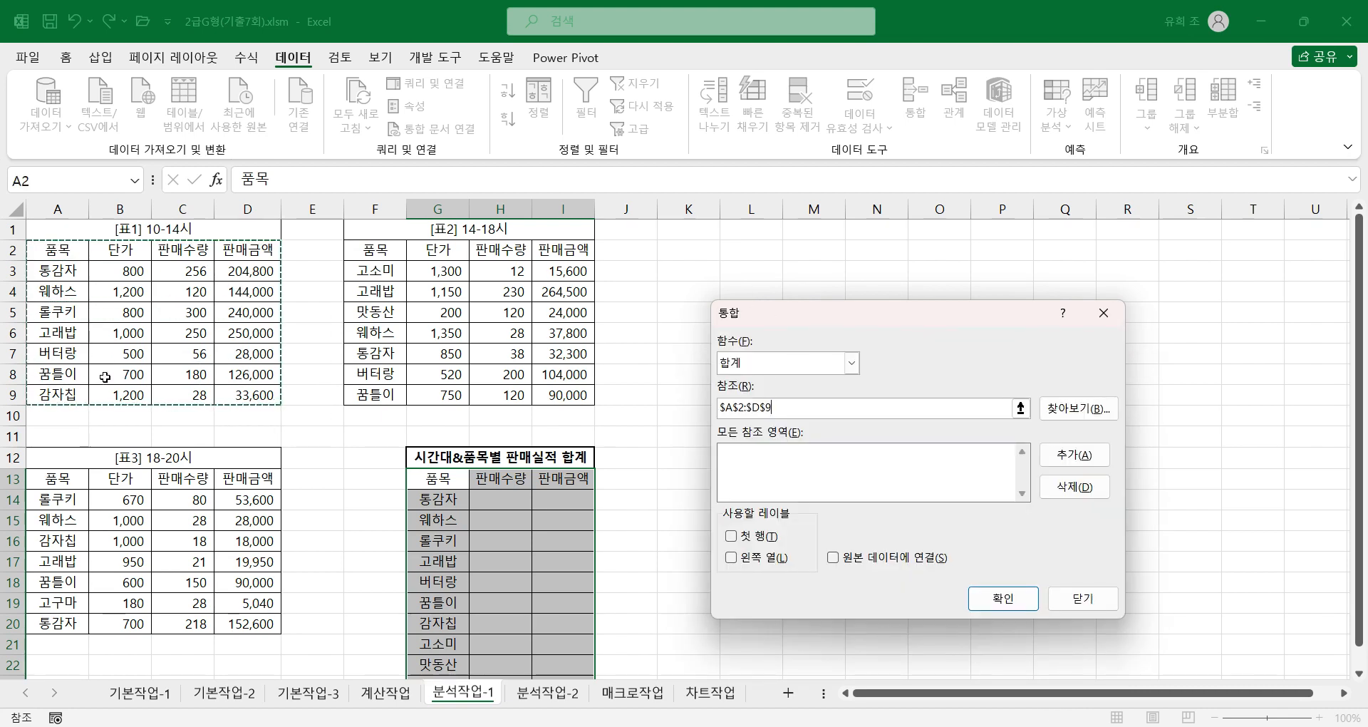
{"action": "left_click", "coordinate": [1088, 456]}
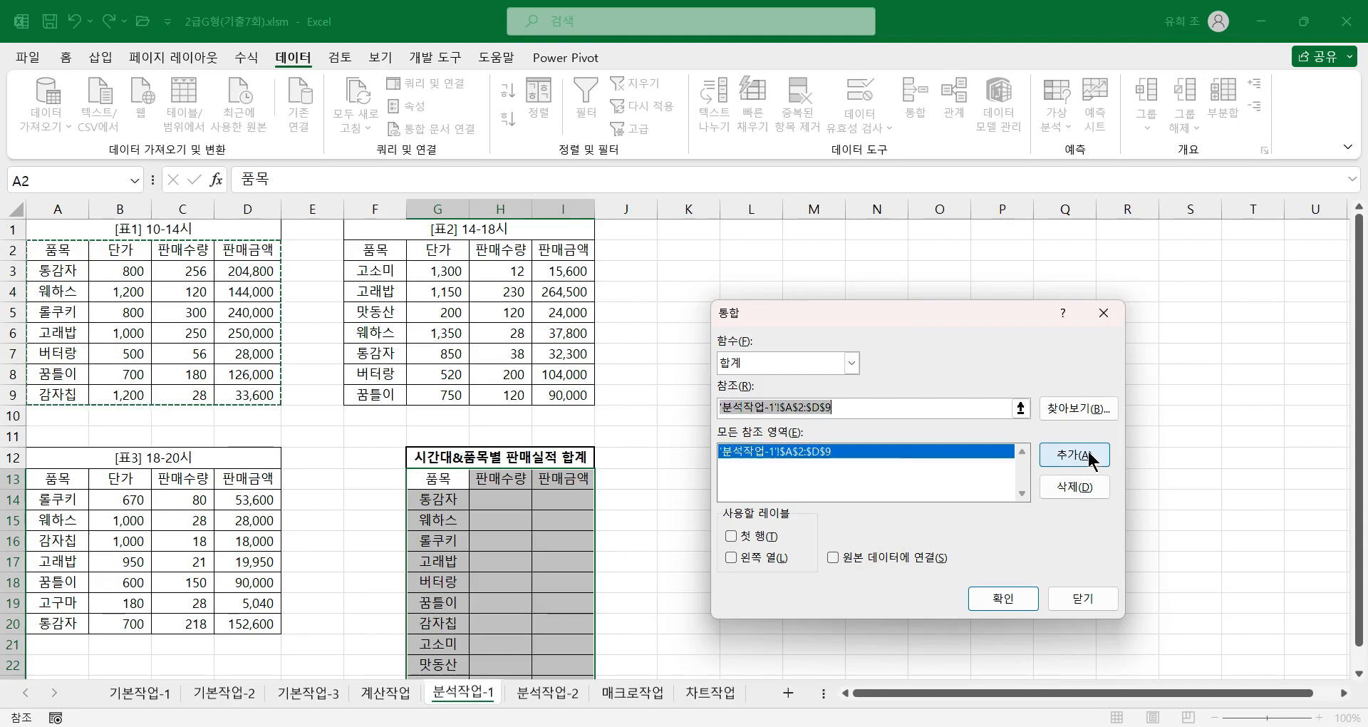
{"action": "left_click", "coordinate": [367, 248]}
{"action": "left_click_drag", "start_coordinate": [367, 248], "coordinate": [572, 393]}
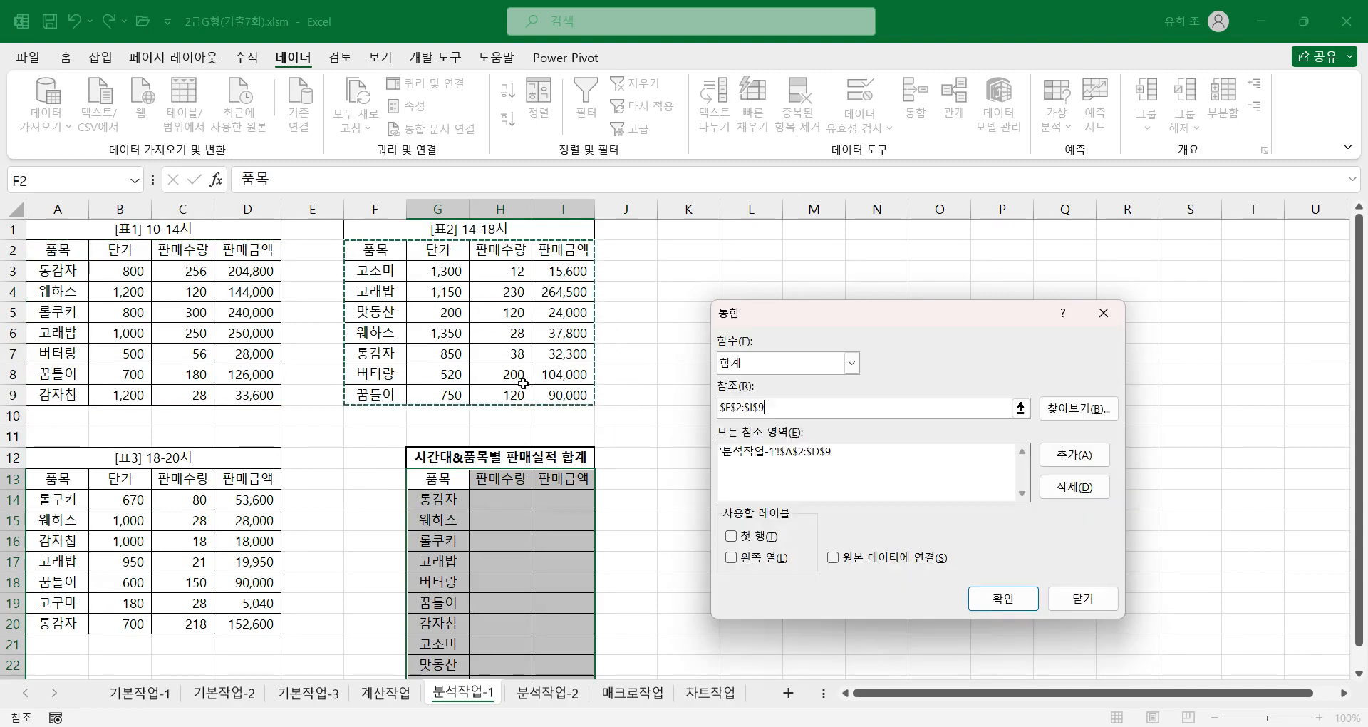
{"action": "left_click", "coordinate": [1075, 456]}
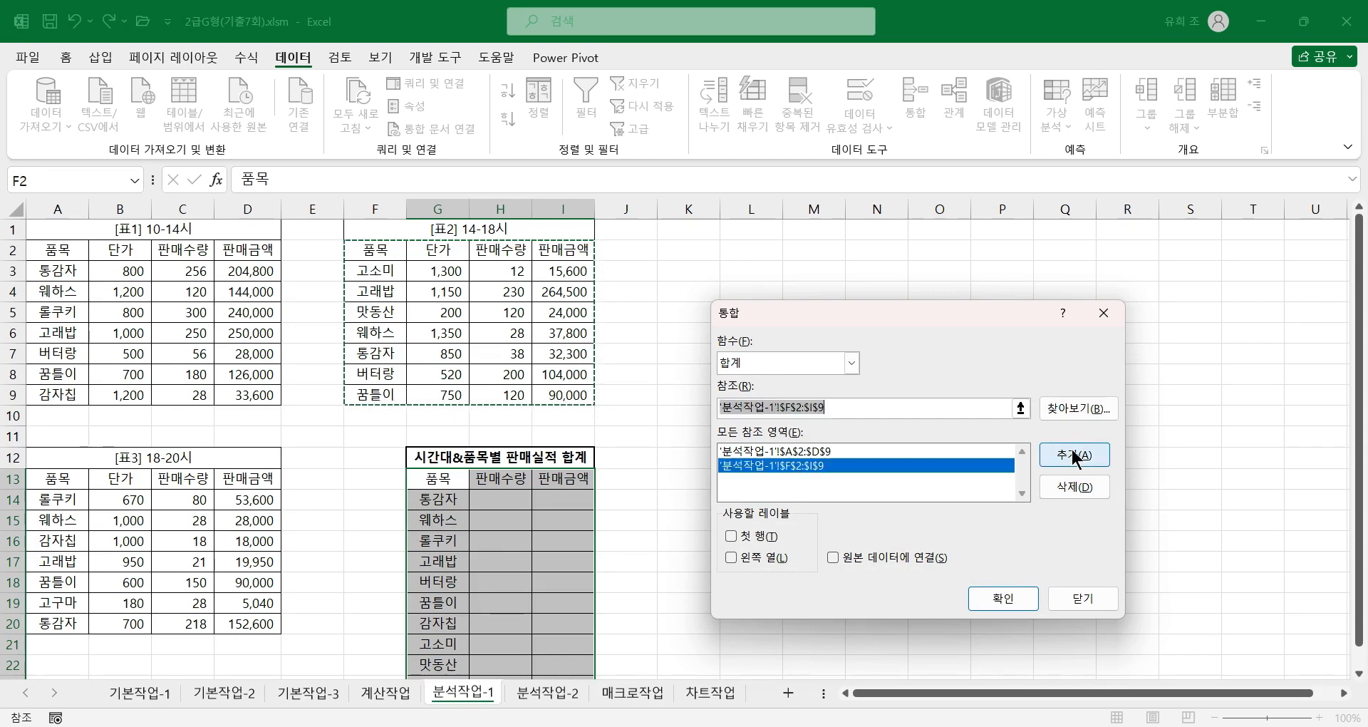
{"action": "left_click_drag", "start_coordinate": [51, 475], "coordinate": [248, 624]}
{"action": "left_click", "coordinate": [1064, 458]}
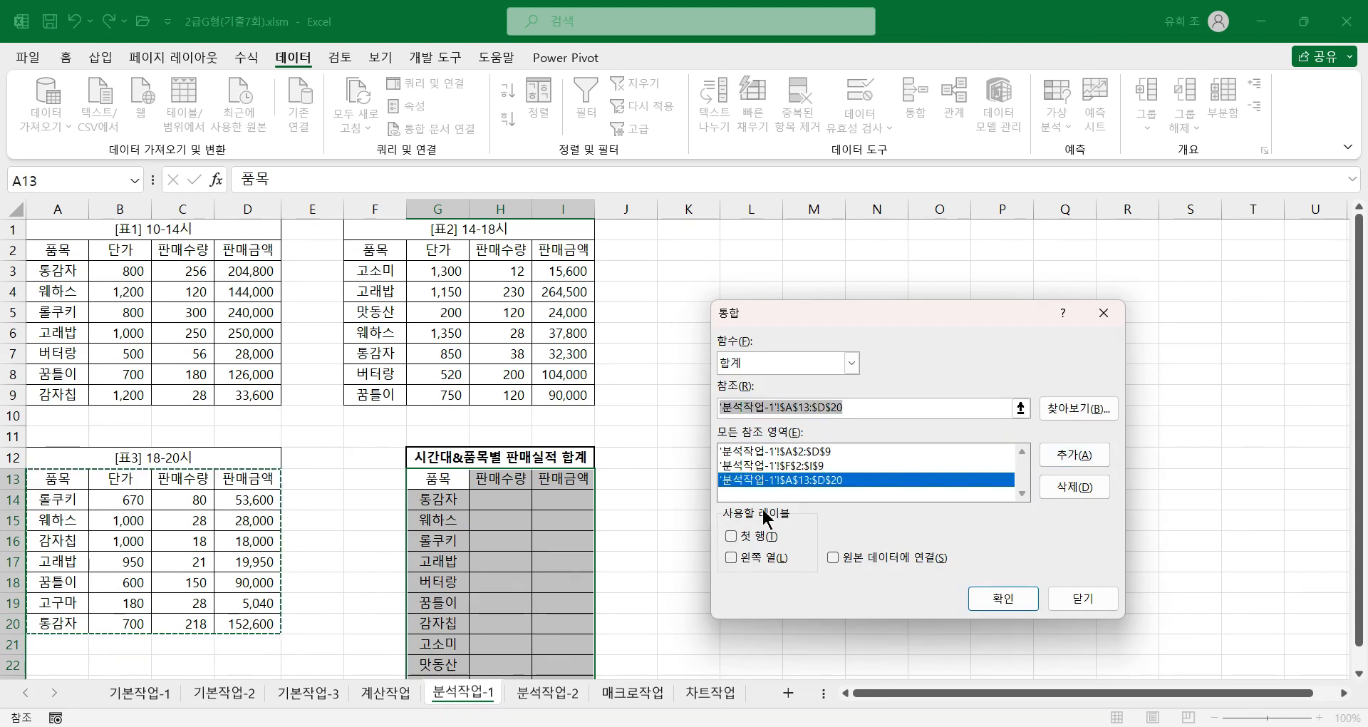
Use the 첫 행 and 왼쪽 열 labels, run the consolidation and check the filled summary table
{"action": "left_click", "coordinate": [731, 535]}
{"action": "left_click", "coordinate": [732, 558]}
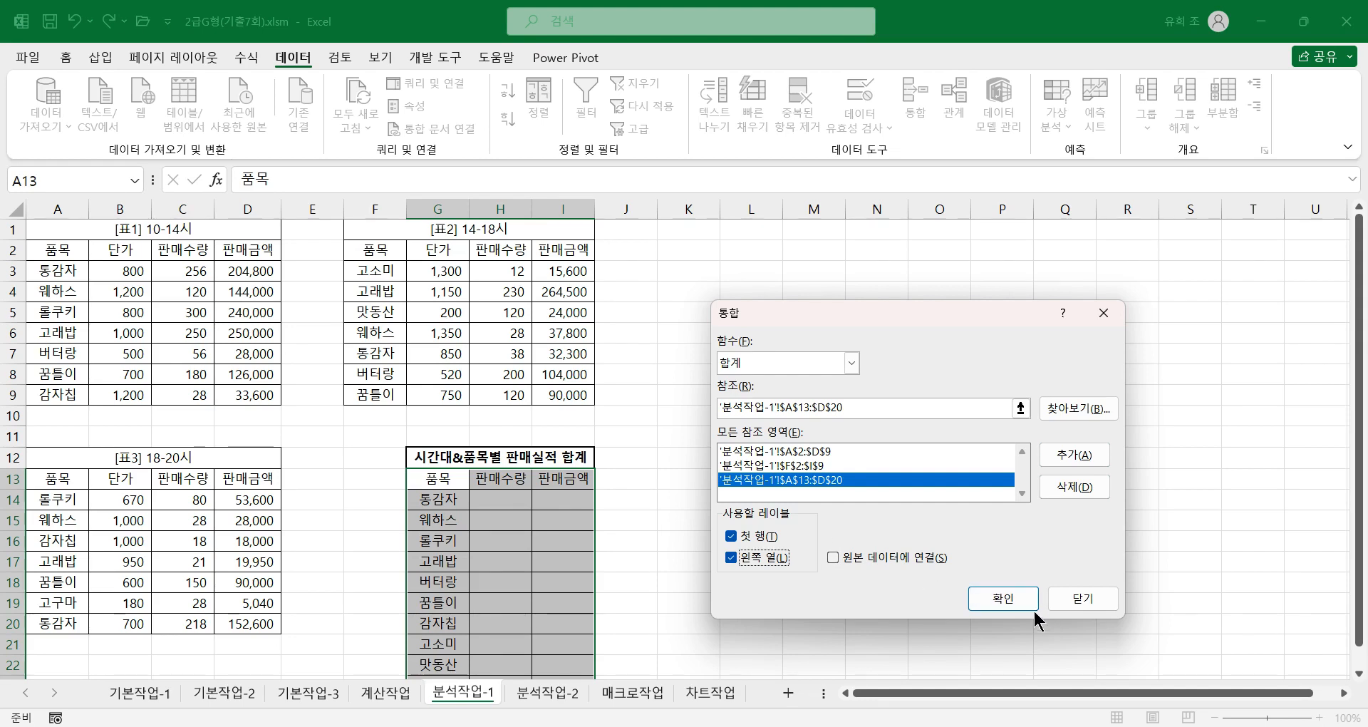
{"action": "left_click", "coordinate": [1012, 608]}
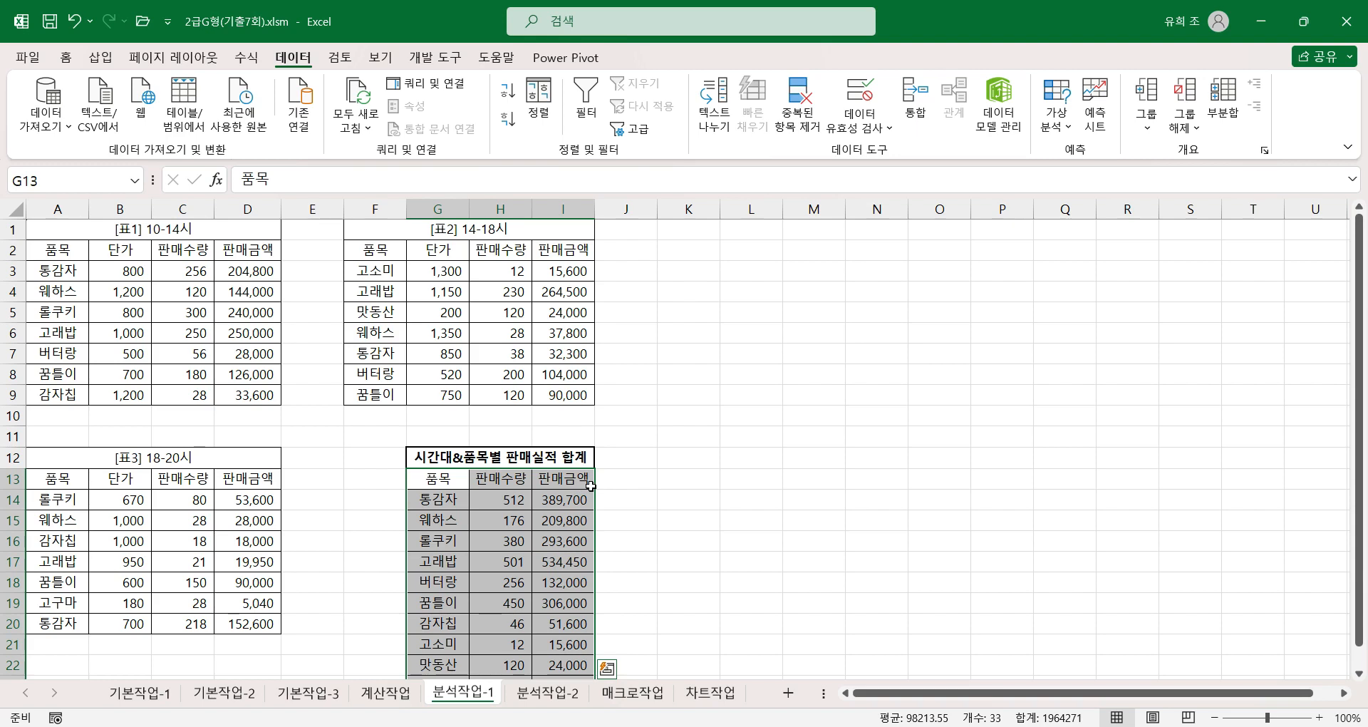
{"action": "left_click", "coordinate": [434, 501]}
{"action": "left_click", "coordinate": [430, 661]}
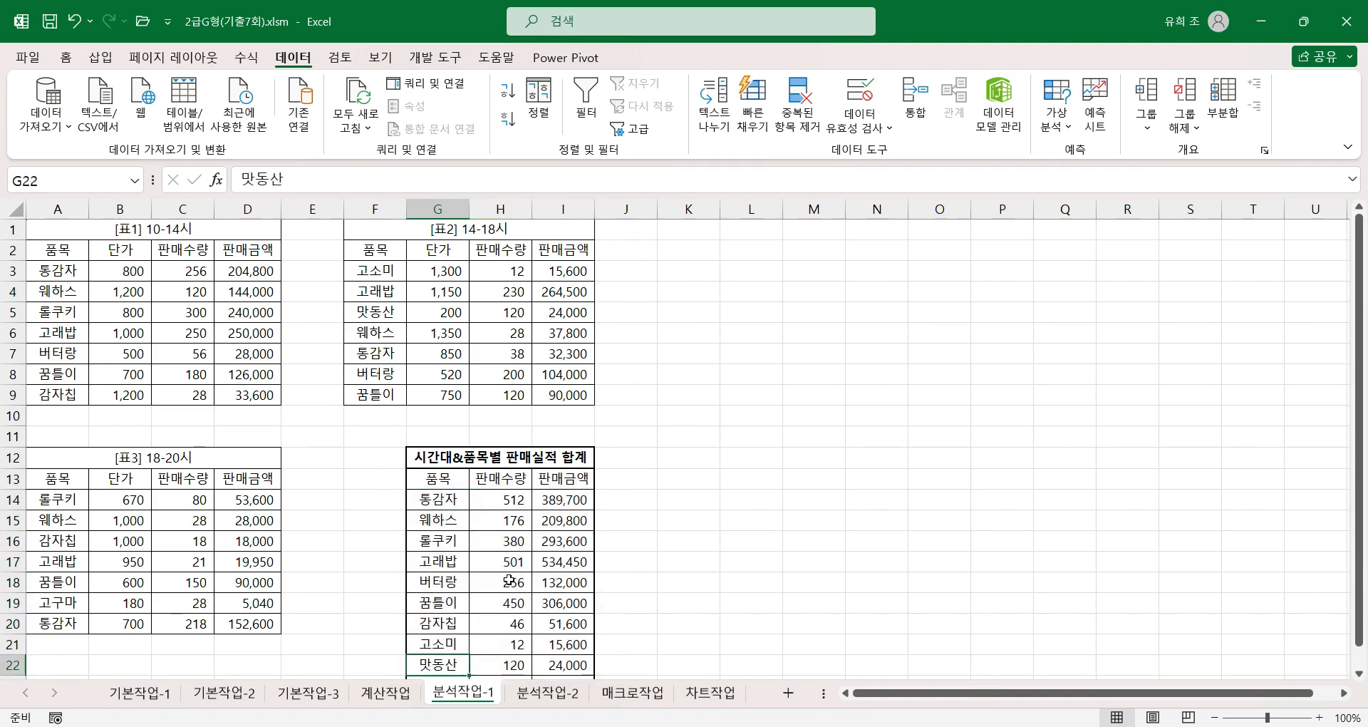
{"action": "scroll", "coordinate": [510, 580], "scroll_direction": "down", "scroll_amount": 2}
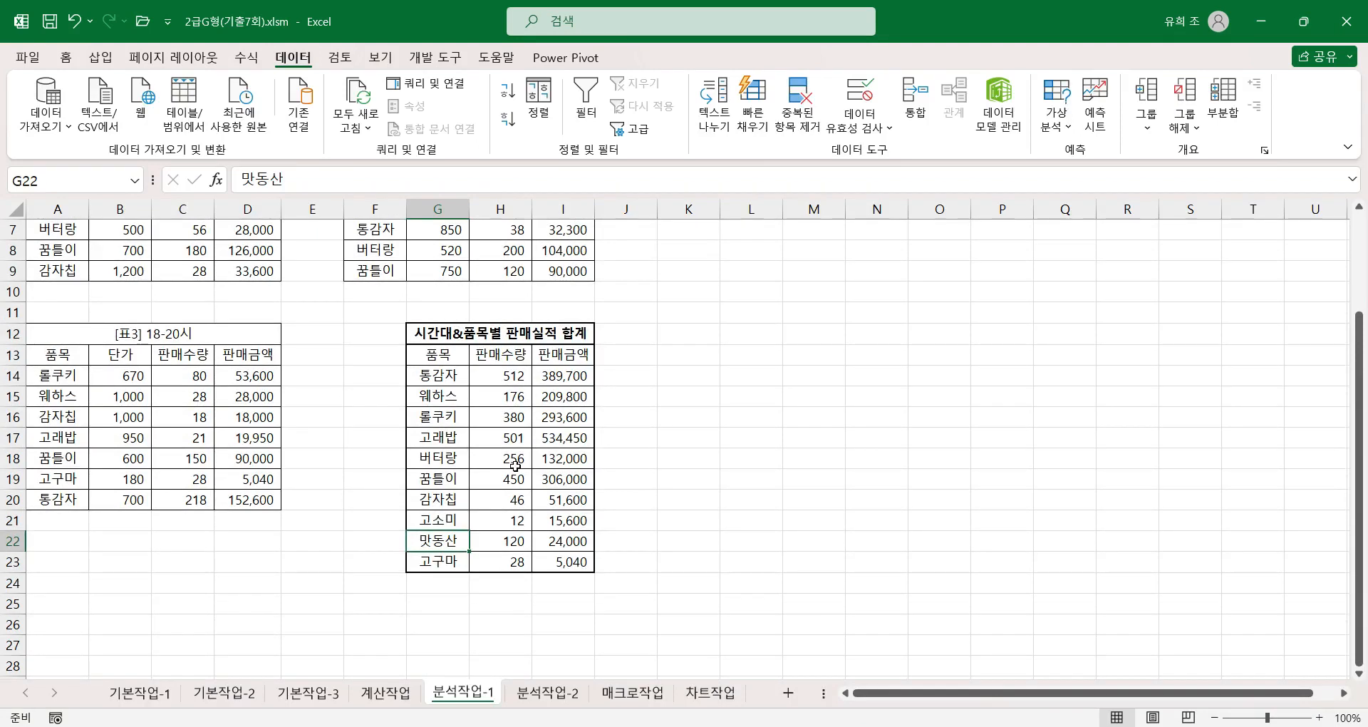
Open the 분석작업-2 sheet and examine the 순이익 합계 formula in F7 and the 딸기우유 여름 value in C6
{"action": "left_click", "coordinate": [556, 695]}
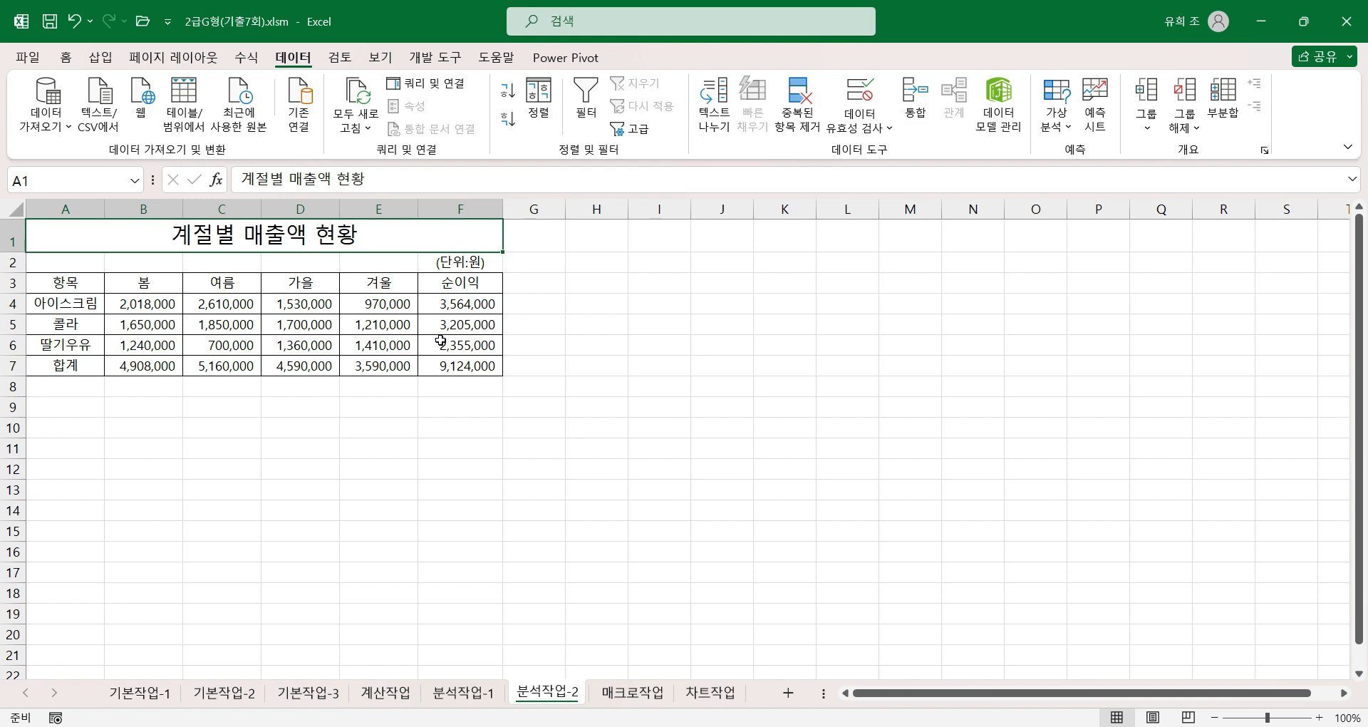
{"action": "left_click", "coordinate": [460, 362]}
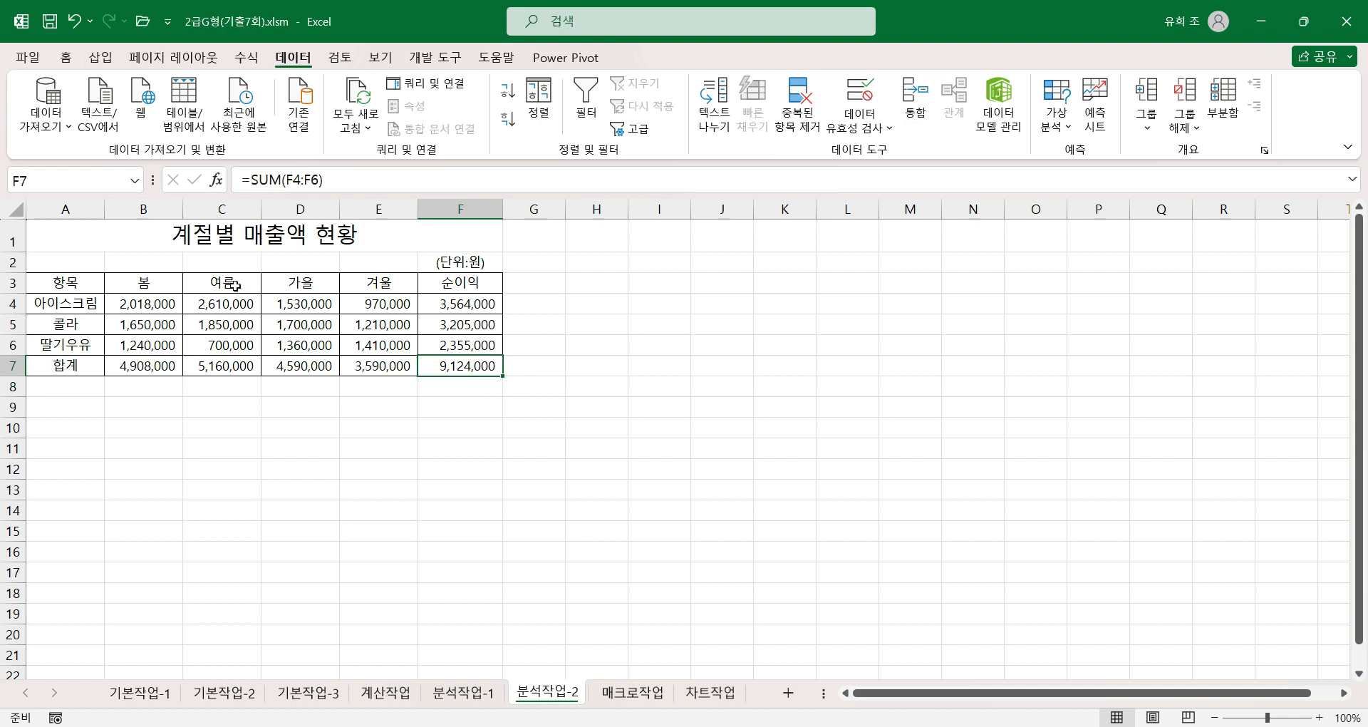
{"action": "left_click", "coordinate": [232, 346]}
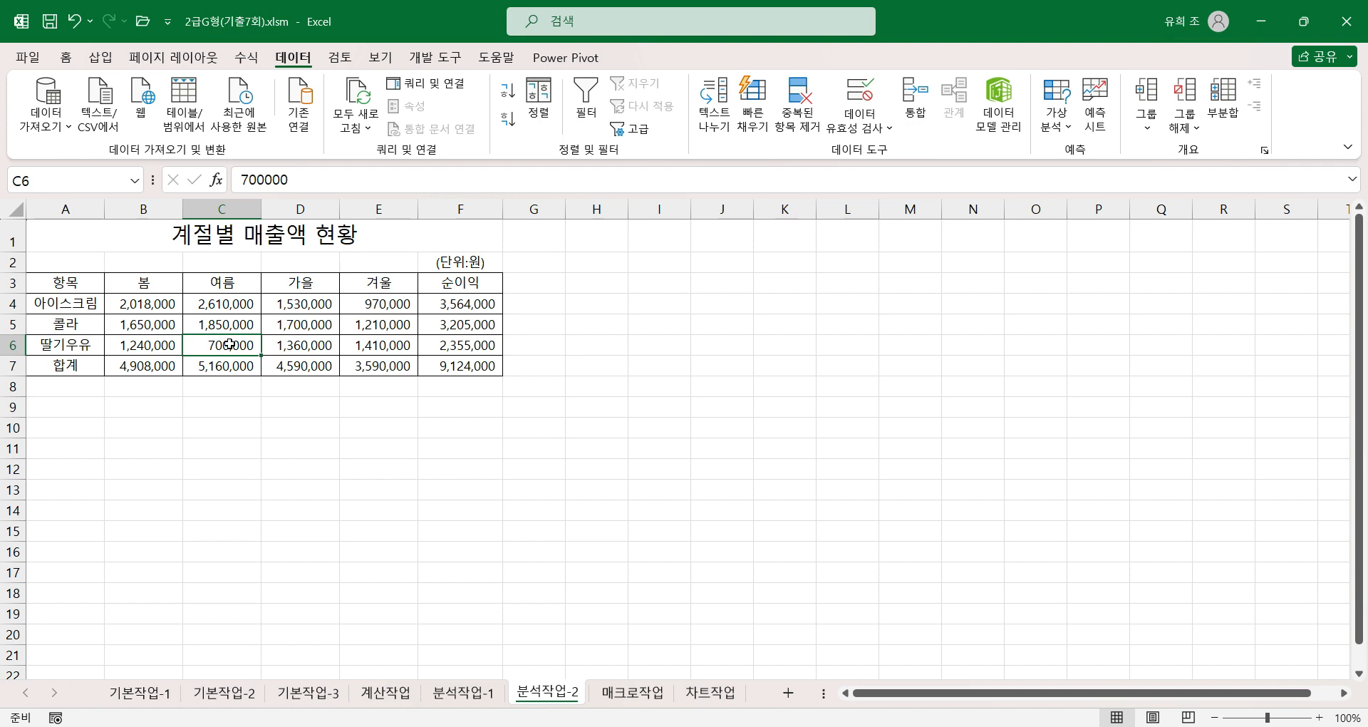
{"action": "left_click", "coordinate": [489, 365]}
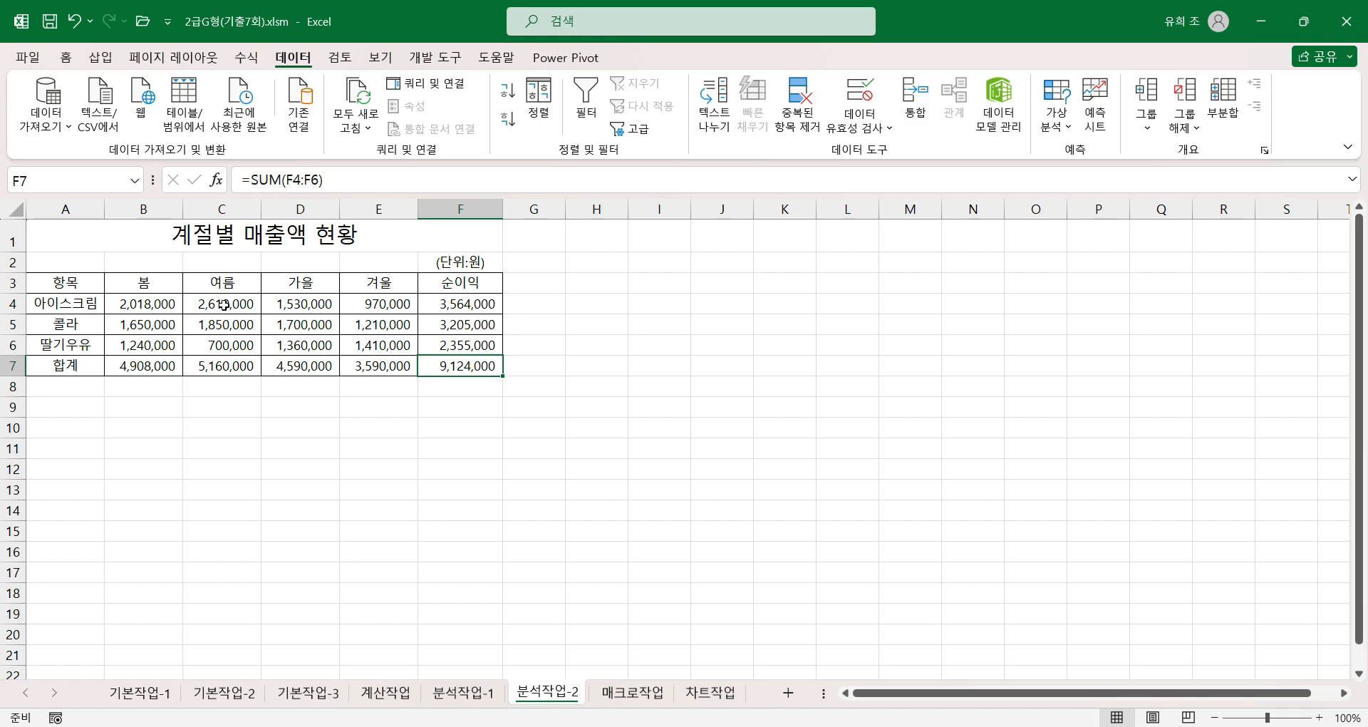
{"action": "left_click", "coordinate": [226, 348]}
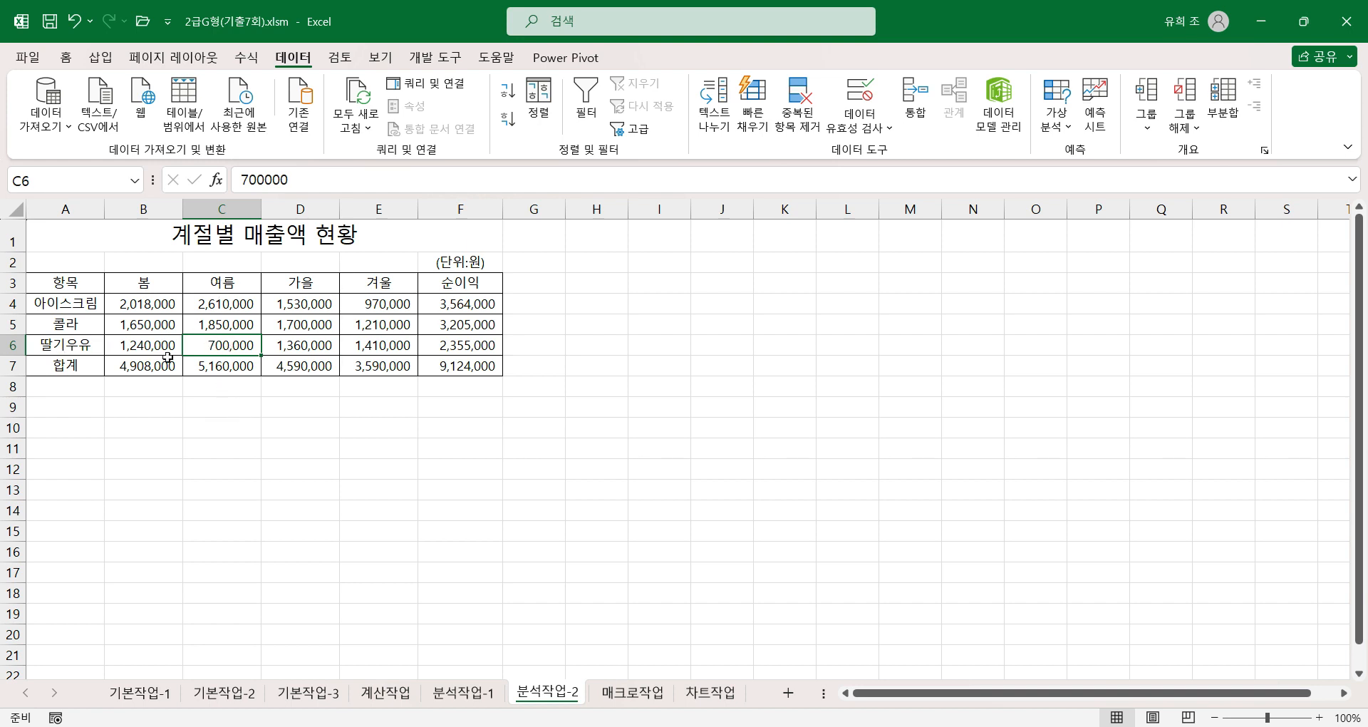
{"action": "left_click", "coordinate": [458, 367]}
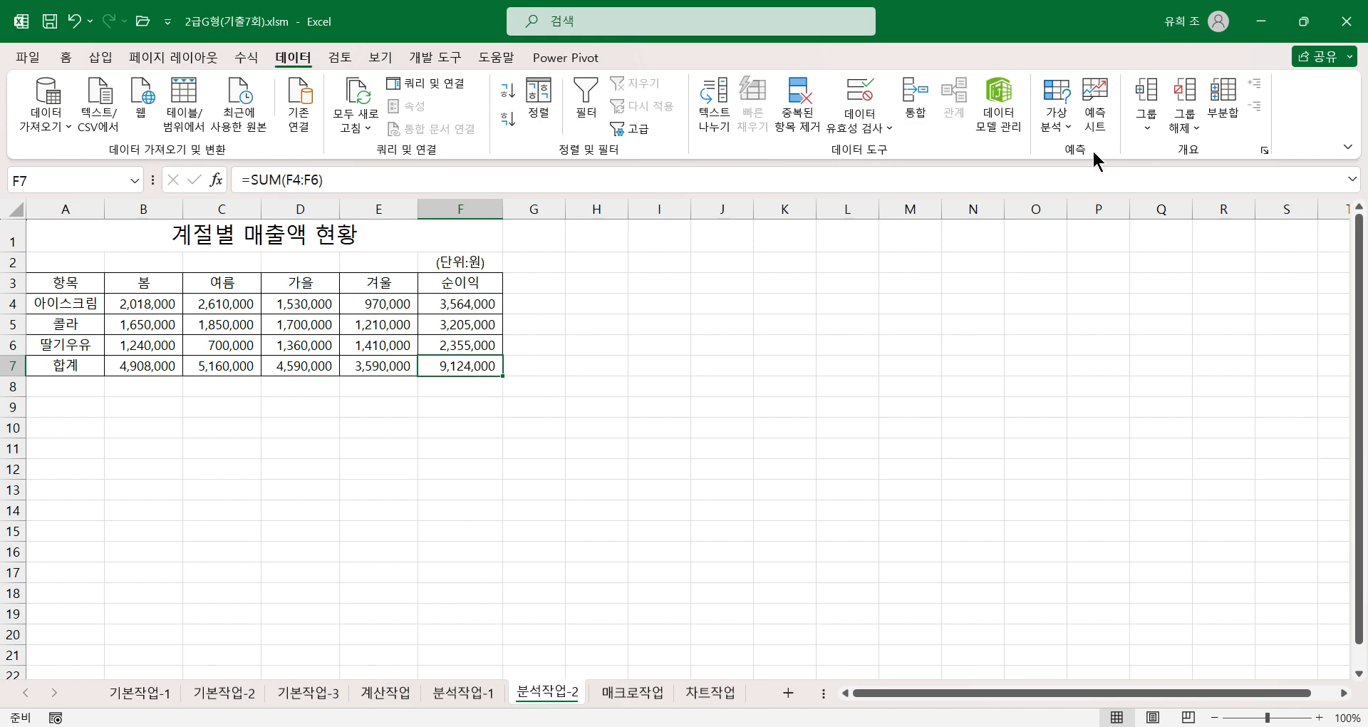
Run Goal Seek so the 순이익 합계 in F7 reaches 10000000 by changing the 딸기우유 여름 cell C6, and accept the result
{"action": "left_click", "coordinate": [1063, 127]}
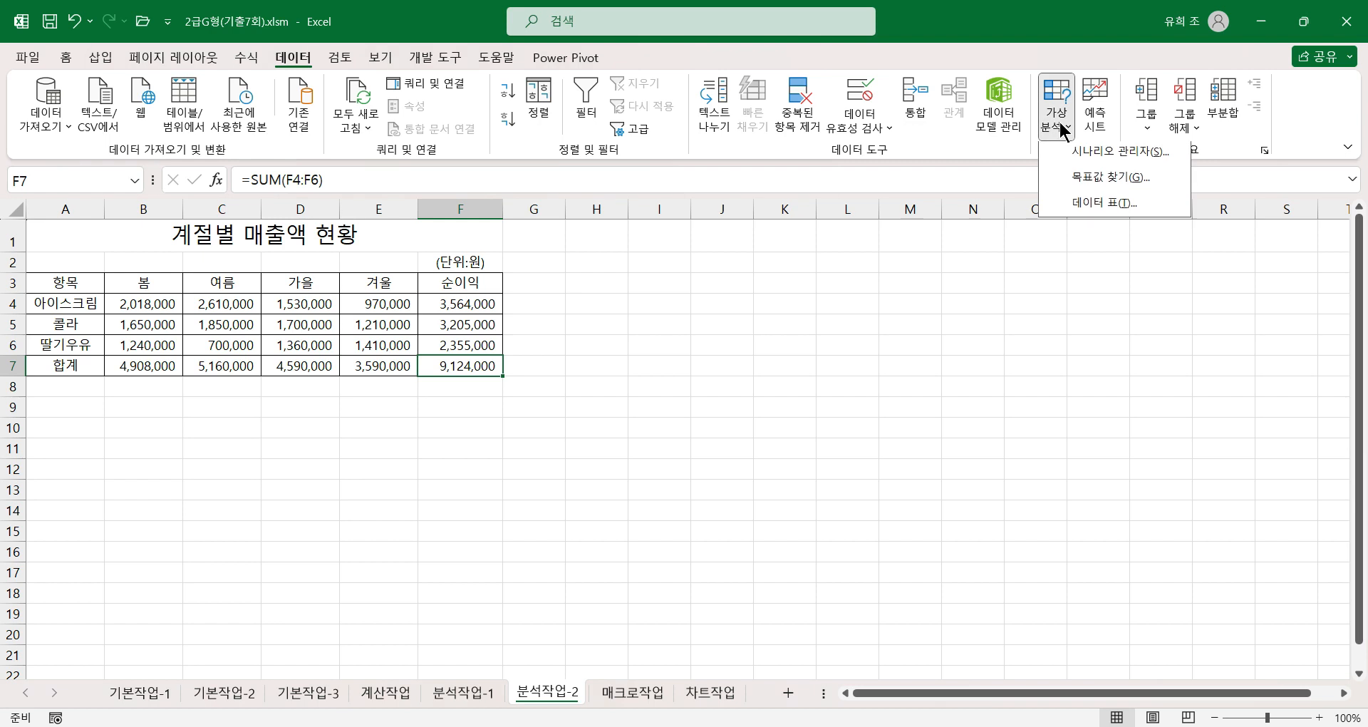
{"action": "left_click", "coordinate": [1079, 181]}
{"action": "left_click_drag", "start_coordinate": [840, 399], "coordinate": [605, 308]}
{"action": "left_click", "coordinate": [697, 367]}
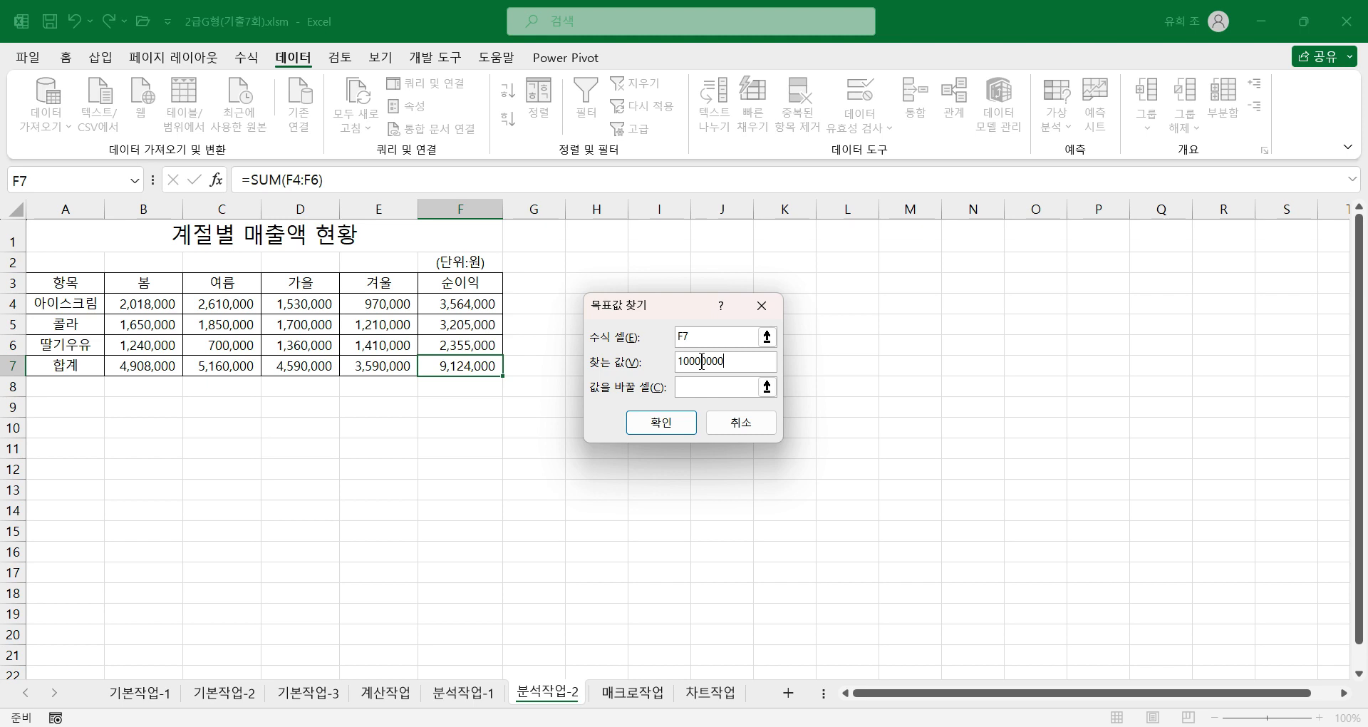
{"action": "left_click", "coordinate": [698, 388]}
{"action": "left_click", "coordinate": [235, 348]}
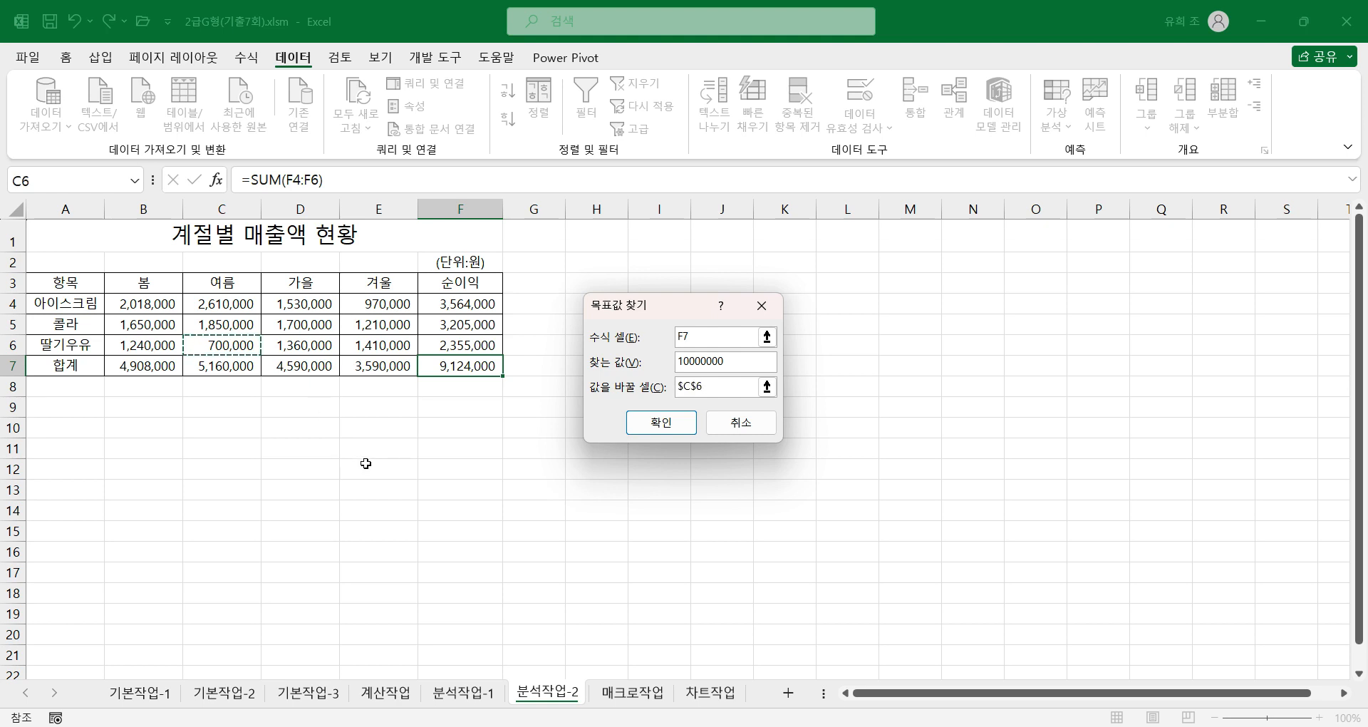
{"action": "left_click", "coordinate": [672, 427]}
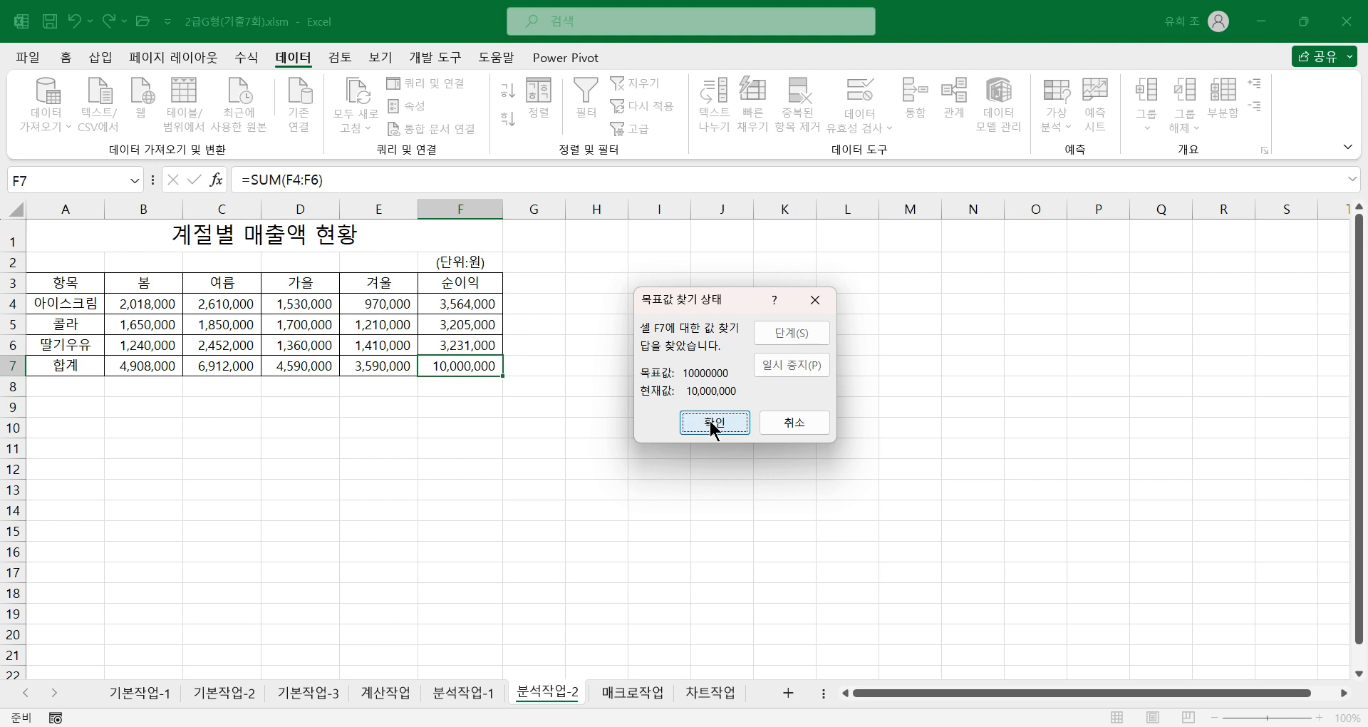
{"action": "left_click", "coordinate": [712, 424]}
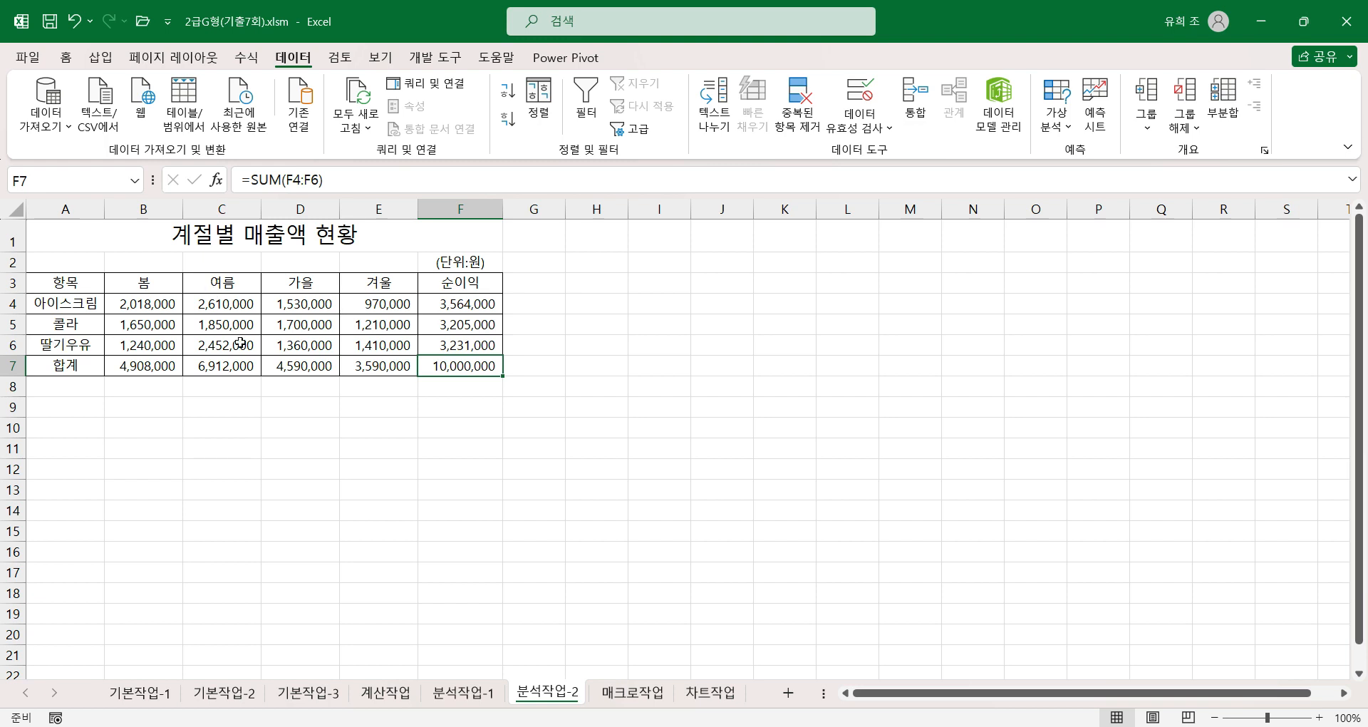
{"action": "left_click", "coordinate": [241, 347]}
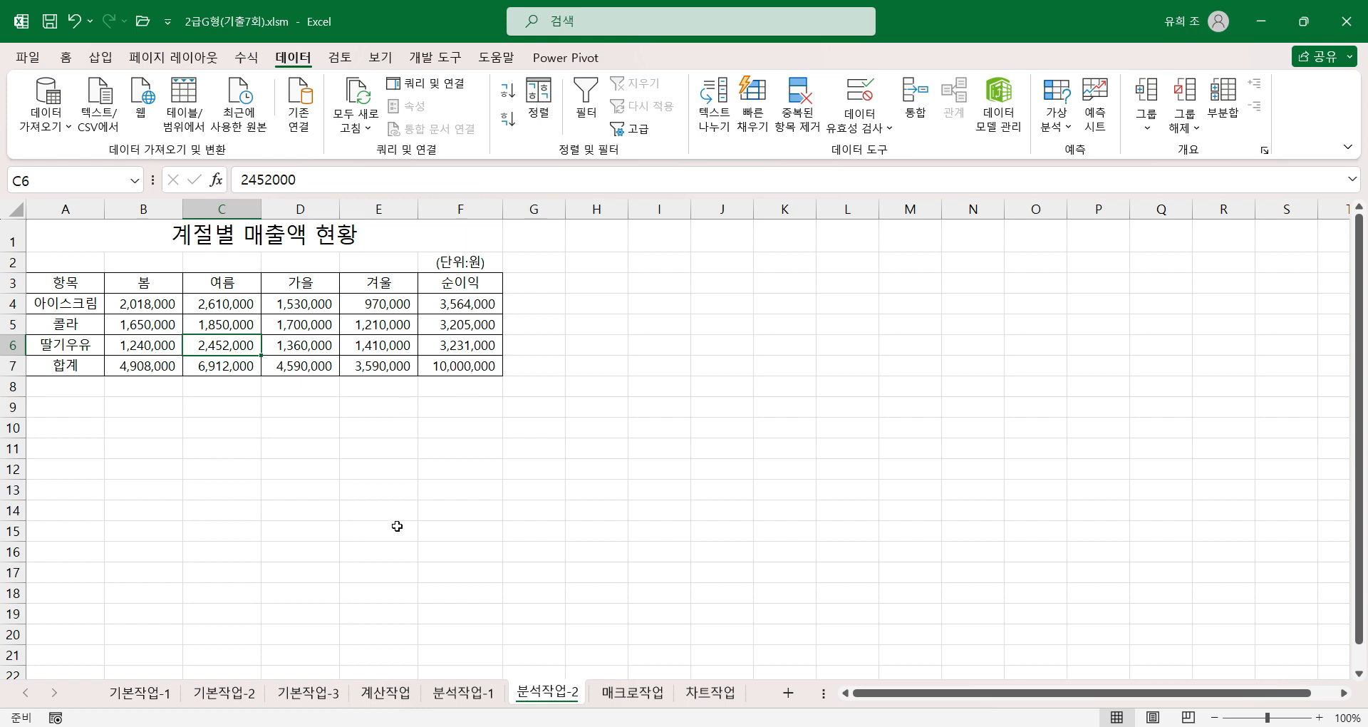
{"action": "left_click", "coordinate": [390, 493]}
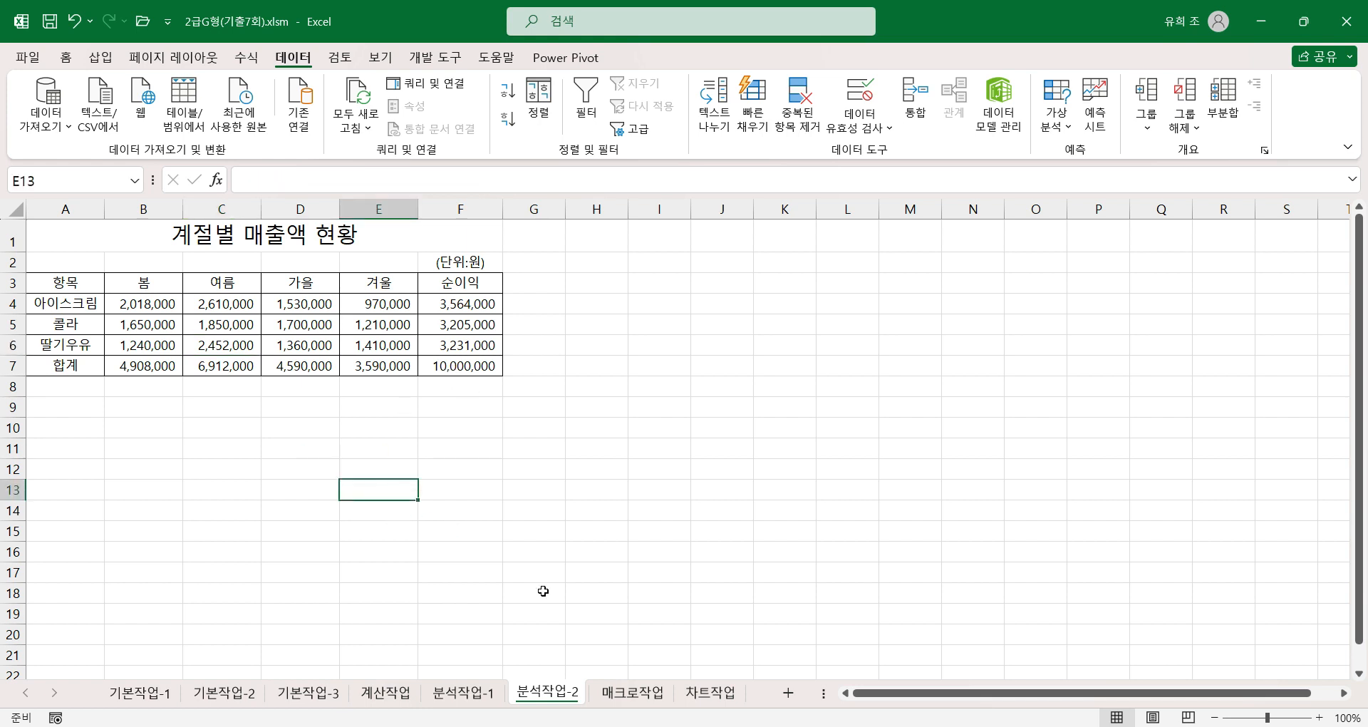
Open the 매크로작업 sheet
{"action": "left_click", "coordinate": [632, 692]}
{"action": "left_click", "coordinate": [377, 568]}
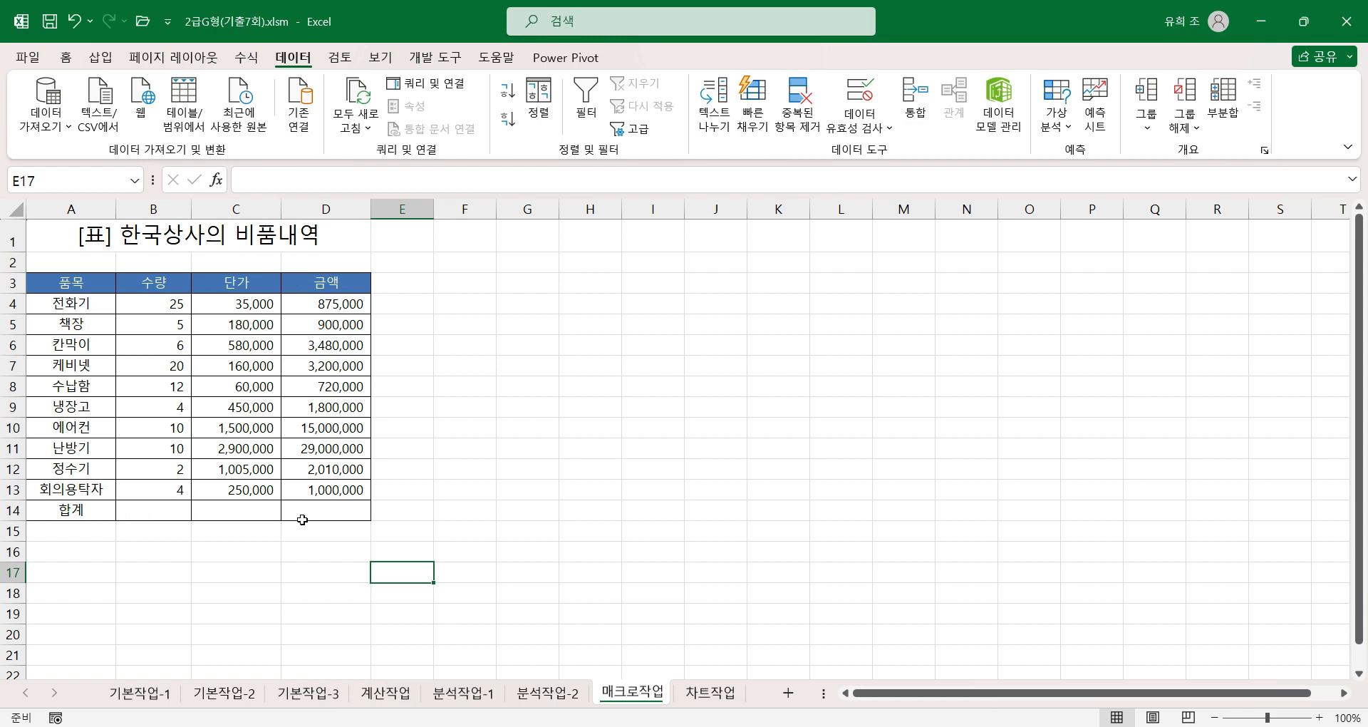
{"action": "left_click_drag", "start_coordinate": [156, 515], "coordinate": [327, 508]}
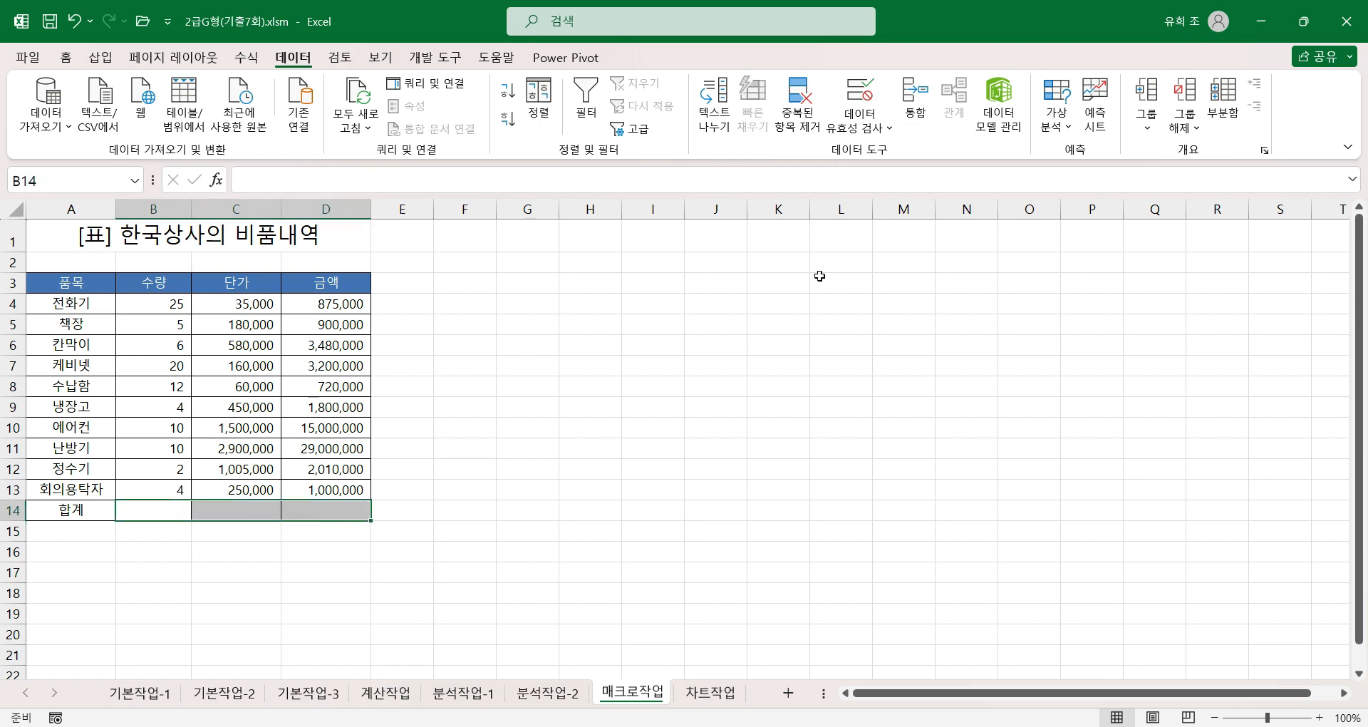
{"action": "left_click", "coordinate": [63, 60]}
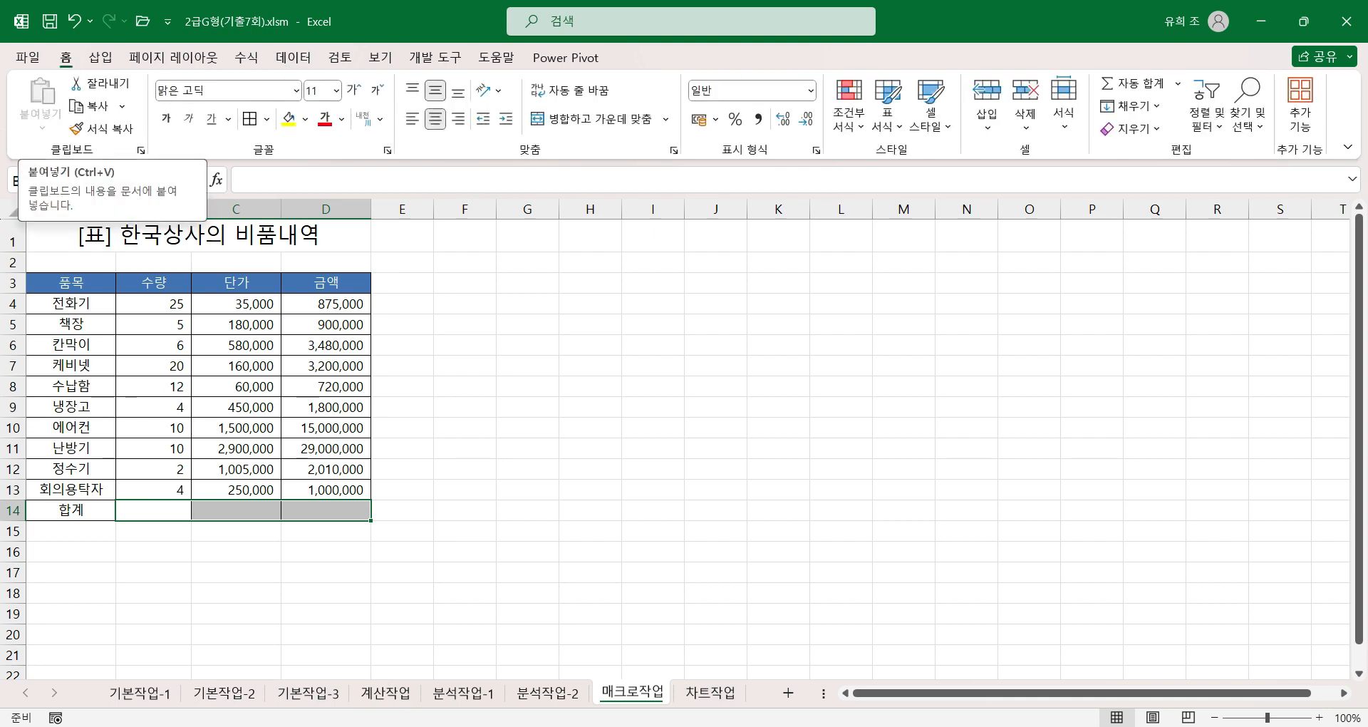
{"action": "left_click", "coordinate": [1135, 81]}
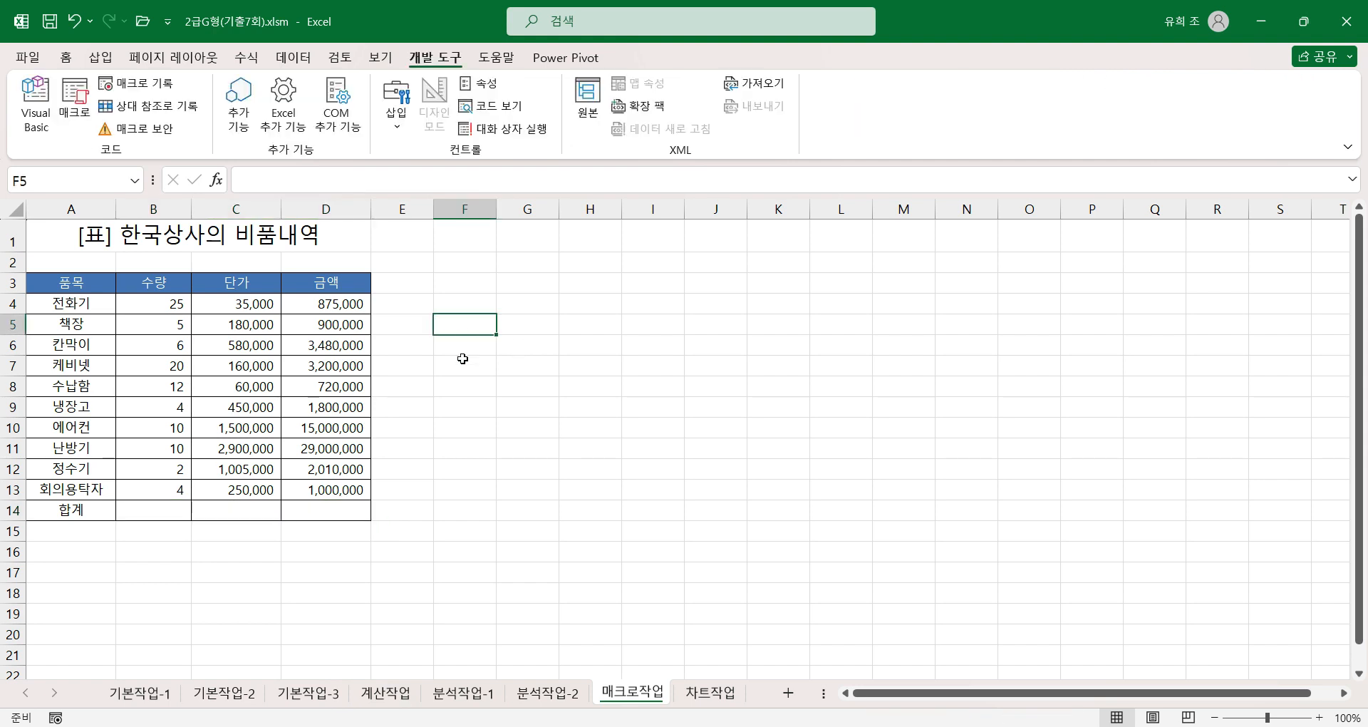
Start recording a macro named 합계, stored in the current workbook, with an empty cell outside the table selected
{"action": "left_click", "coordinate": [452, 302]}
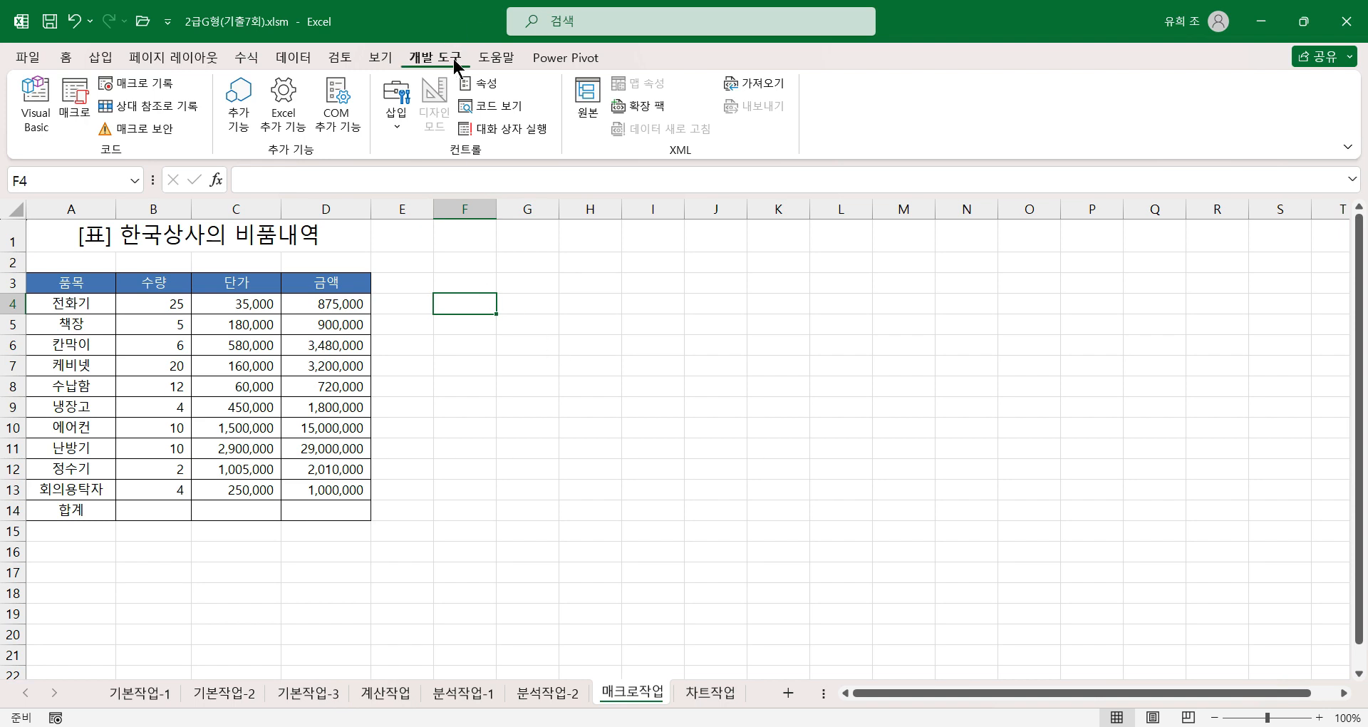
{"action": "left_click", "coordinate": [158, 86]}
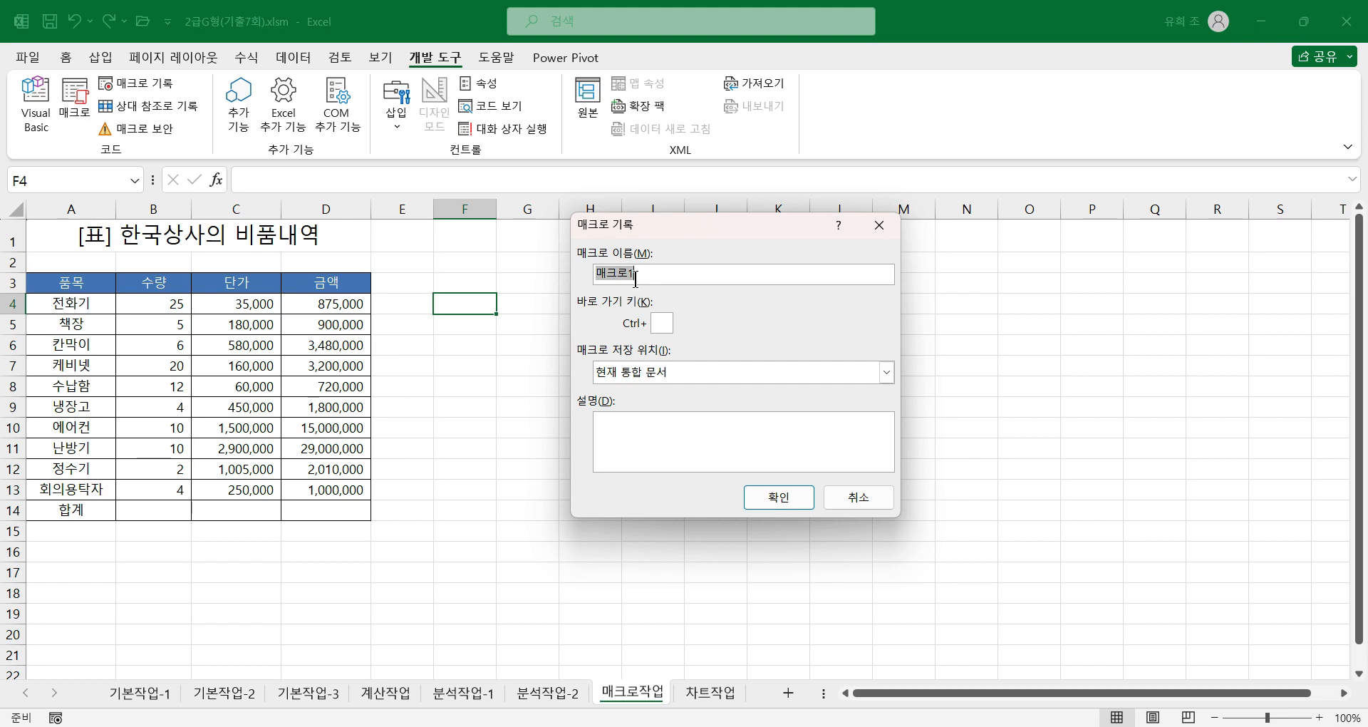
{"action": "type", "text": "gkㅎㄱ"}
{"action": "left_click", "coordinate": [776, 497]}
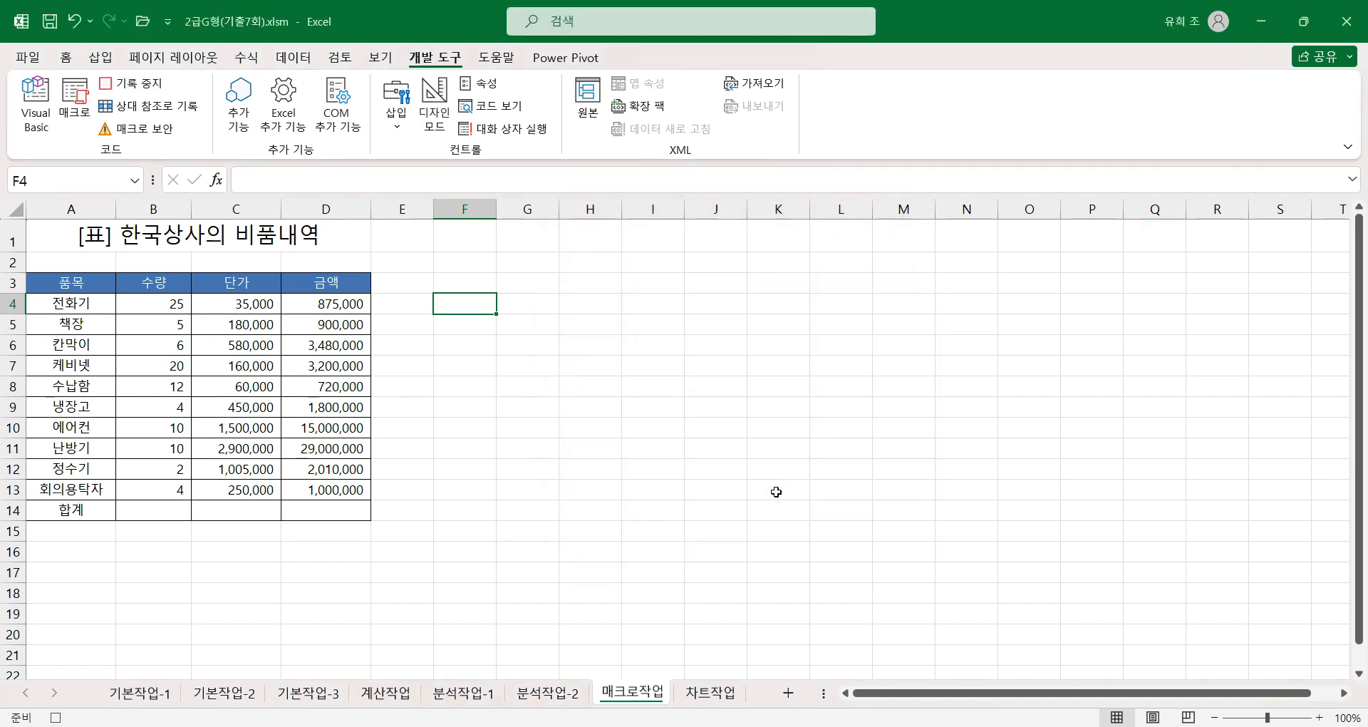
Record AutoSum totals of 수량, 단가 and 금액 in B14:D14, check their formulas and stop the recording
{"action": "left_click", "coordinate": [171, 509]}
{"action": "left_click_drag", "start_coordinate": [171, 509], "coordinate": [321, 511]}
{"action": "left_click", "coordinate": [64, 57]}
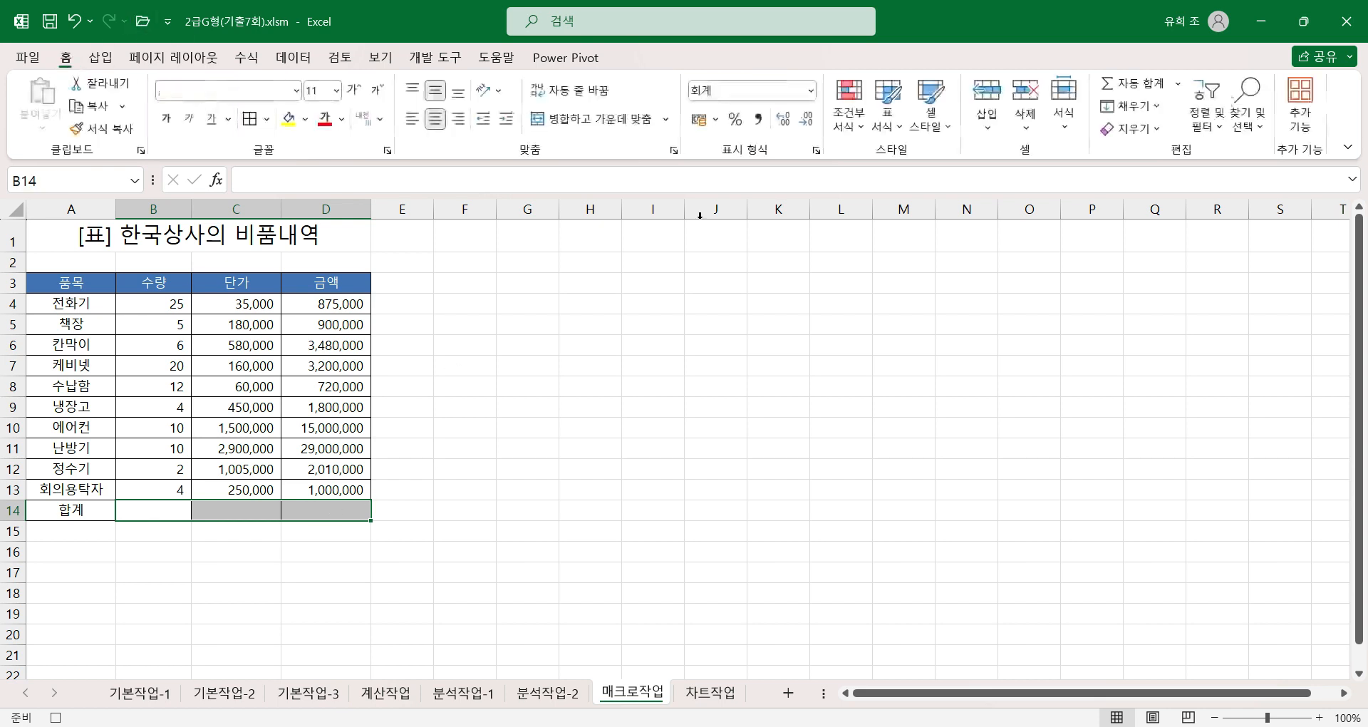
{"action": "left_click", "coordinate": [1136, 84]}
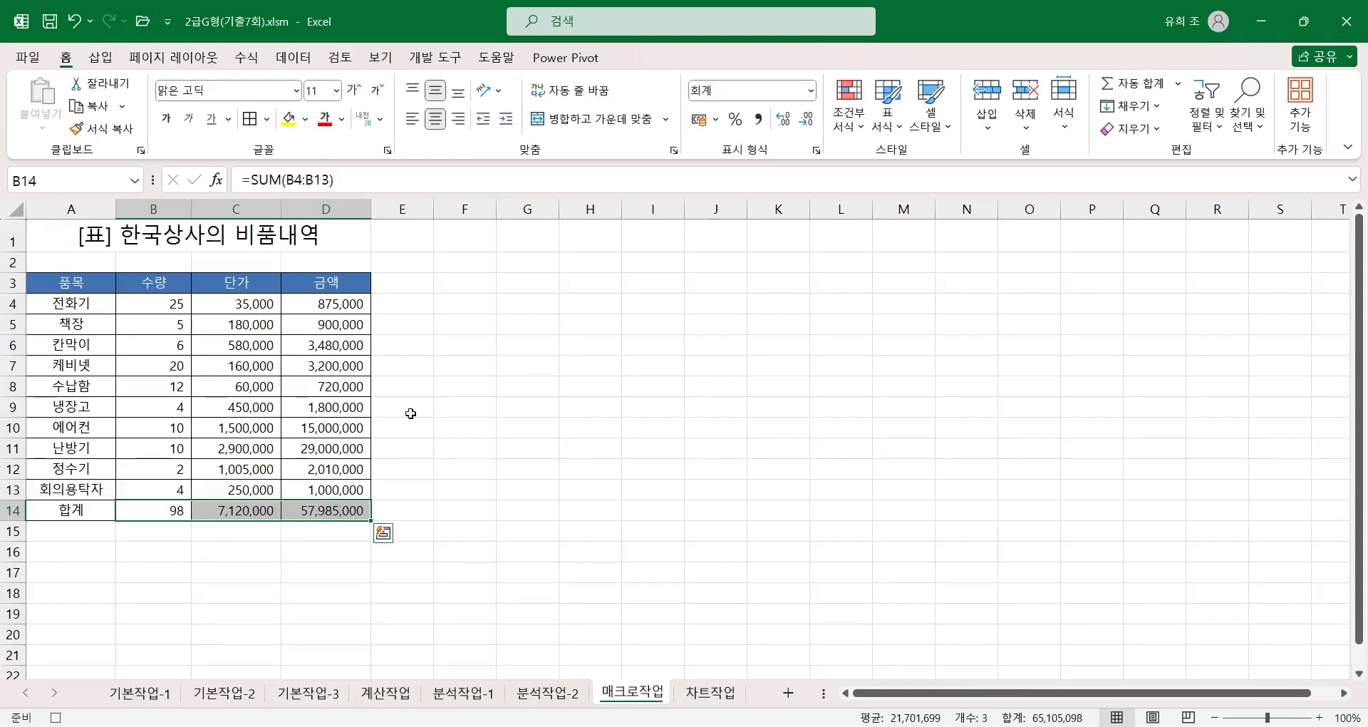
{"action": "left_click", "coordinate": [185, 510]}
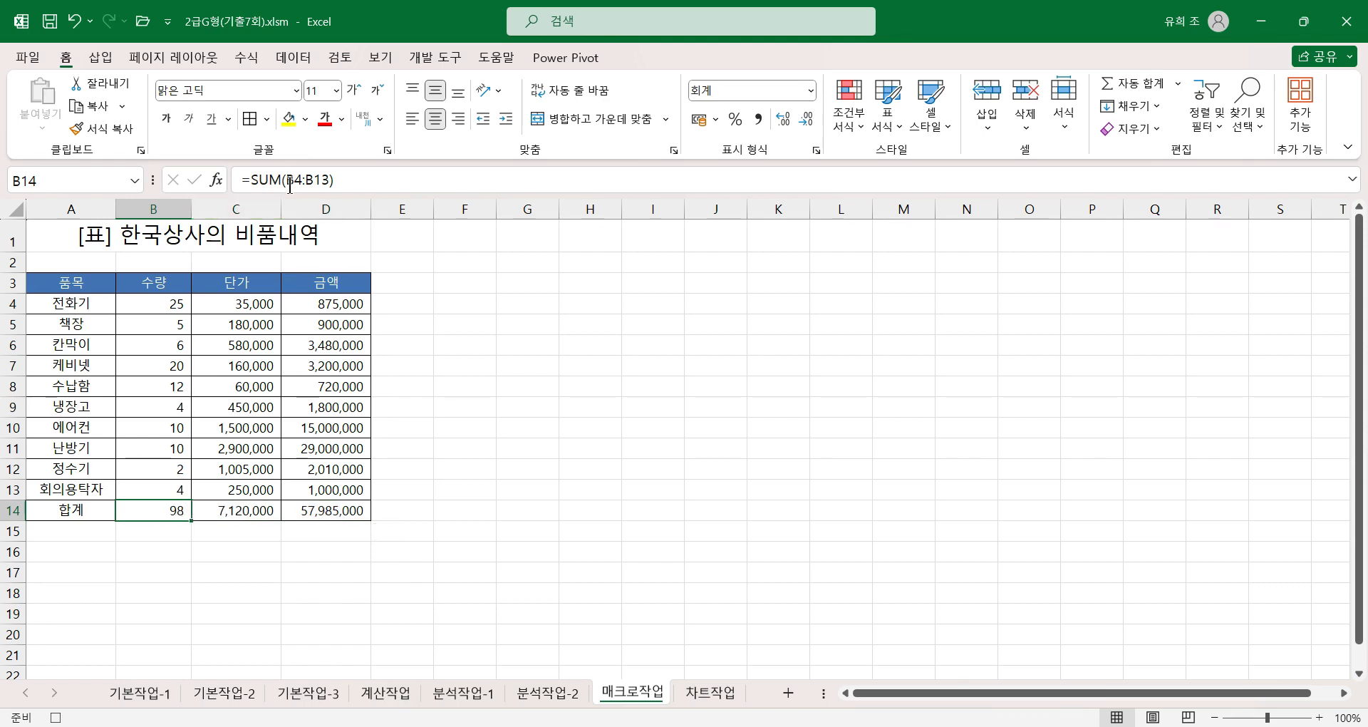
{"action": "left_click", "coordinate": [352, 515]}
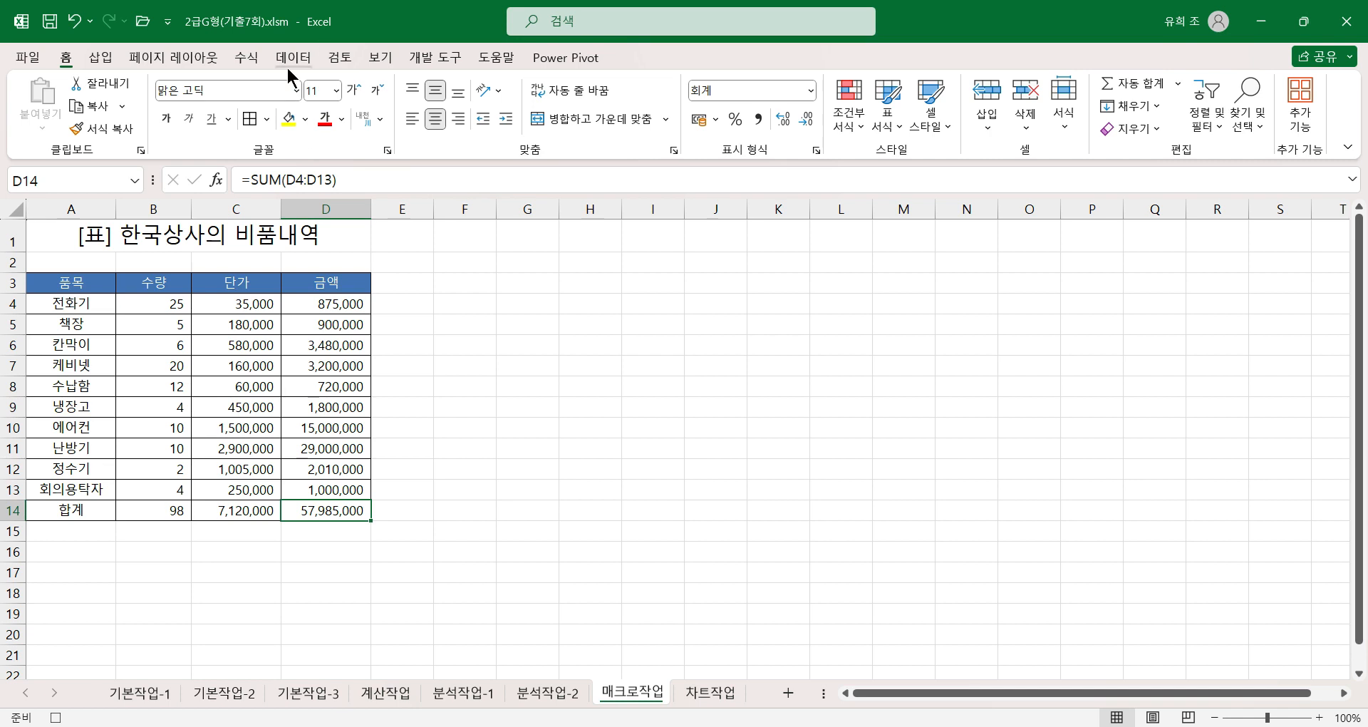
{"action": "left_click", "coordinate": [56, 717]}
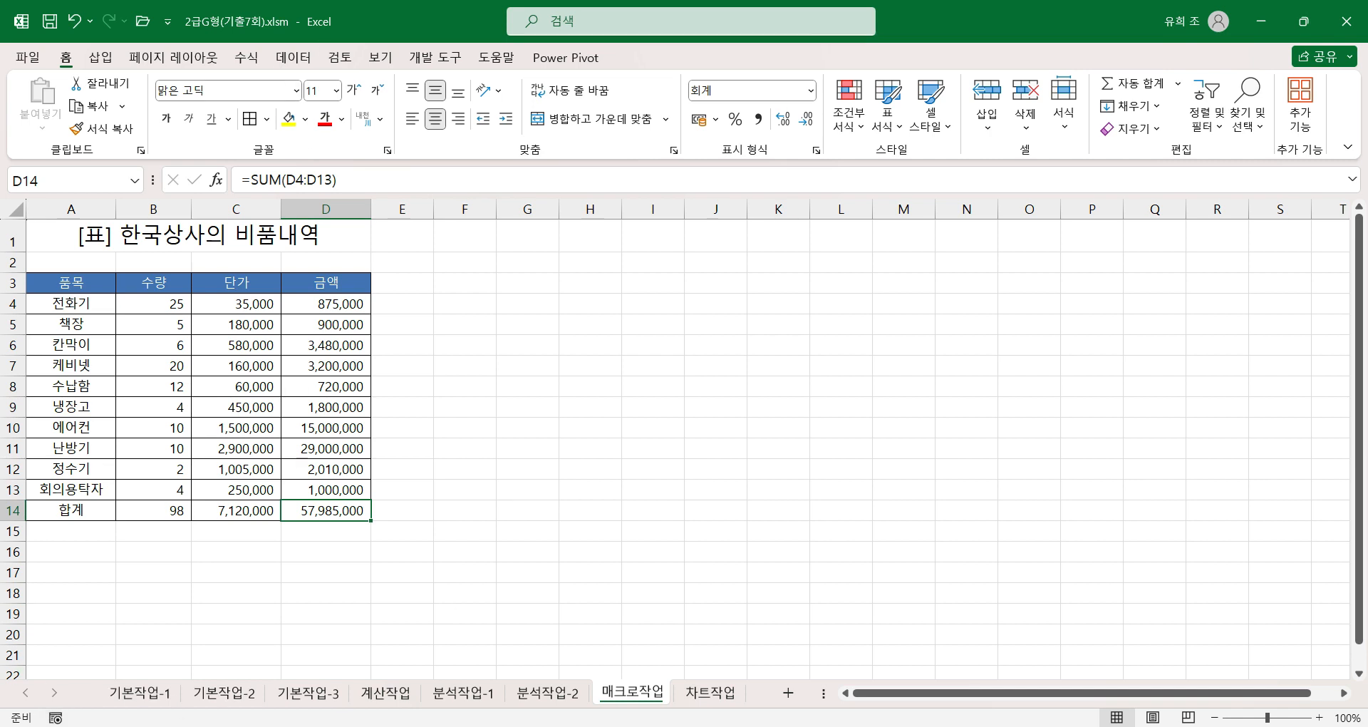
Examine the recorded 합계 macro code in Module1 of the Visual Basic editor and return to the worksheet
{"action": "left_click", "coordinate": [436, 57]}
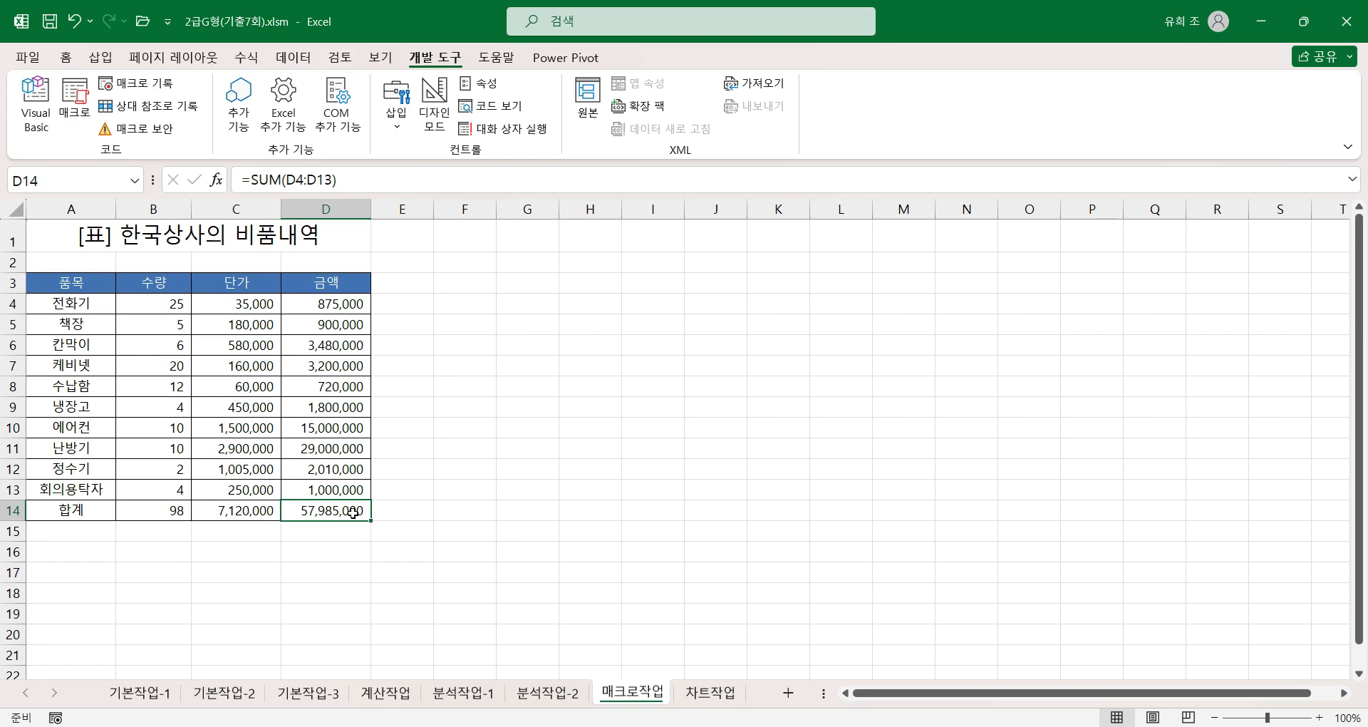
{"action": "left_click", "coordinate": [34, 105]}
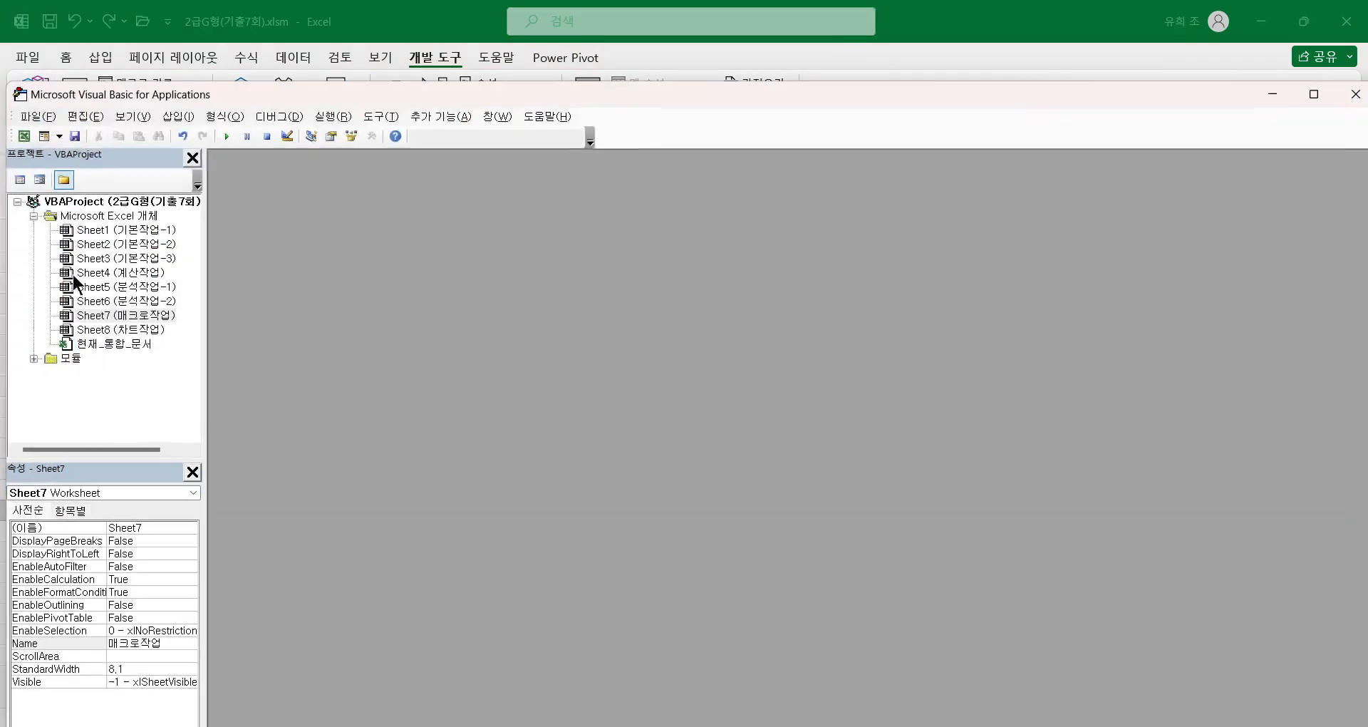
{"action": "left_click", "coordinate": [33, 359]}
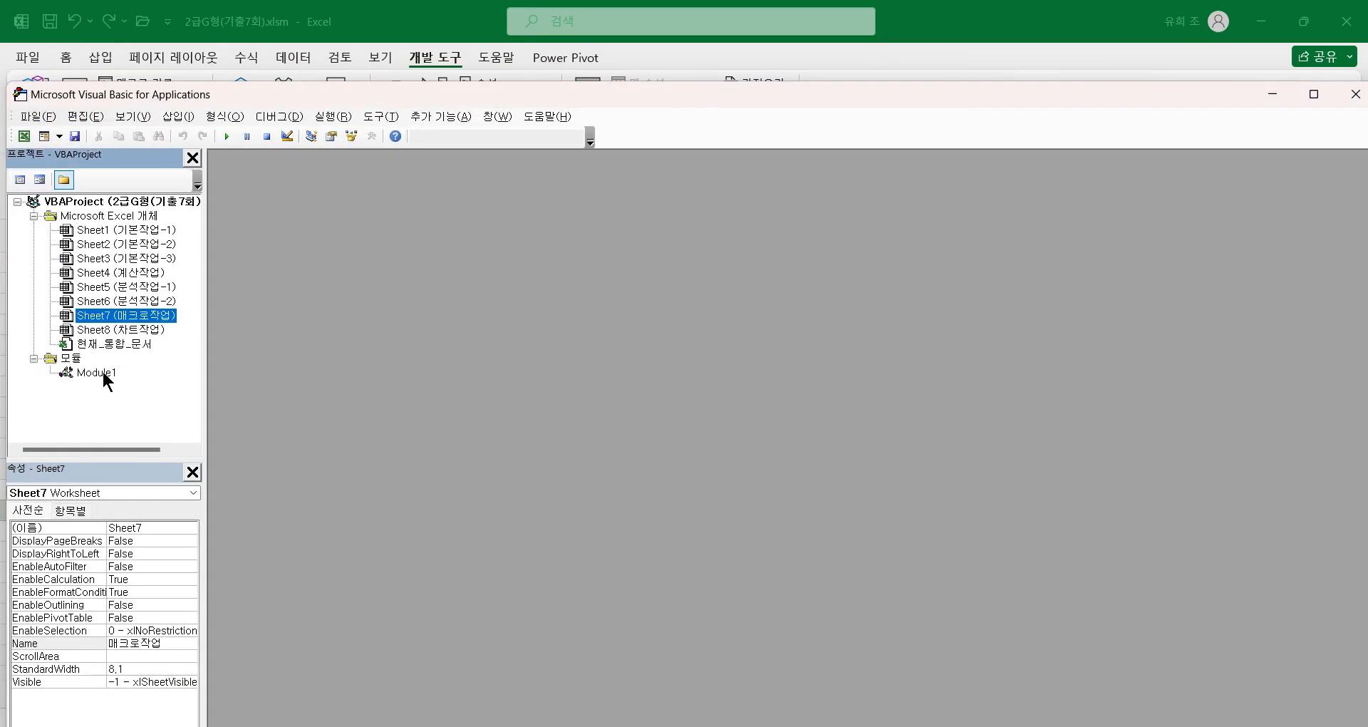
{"action": "double_click", "coordinate": [105, 372]}
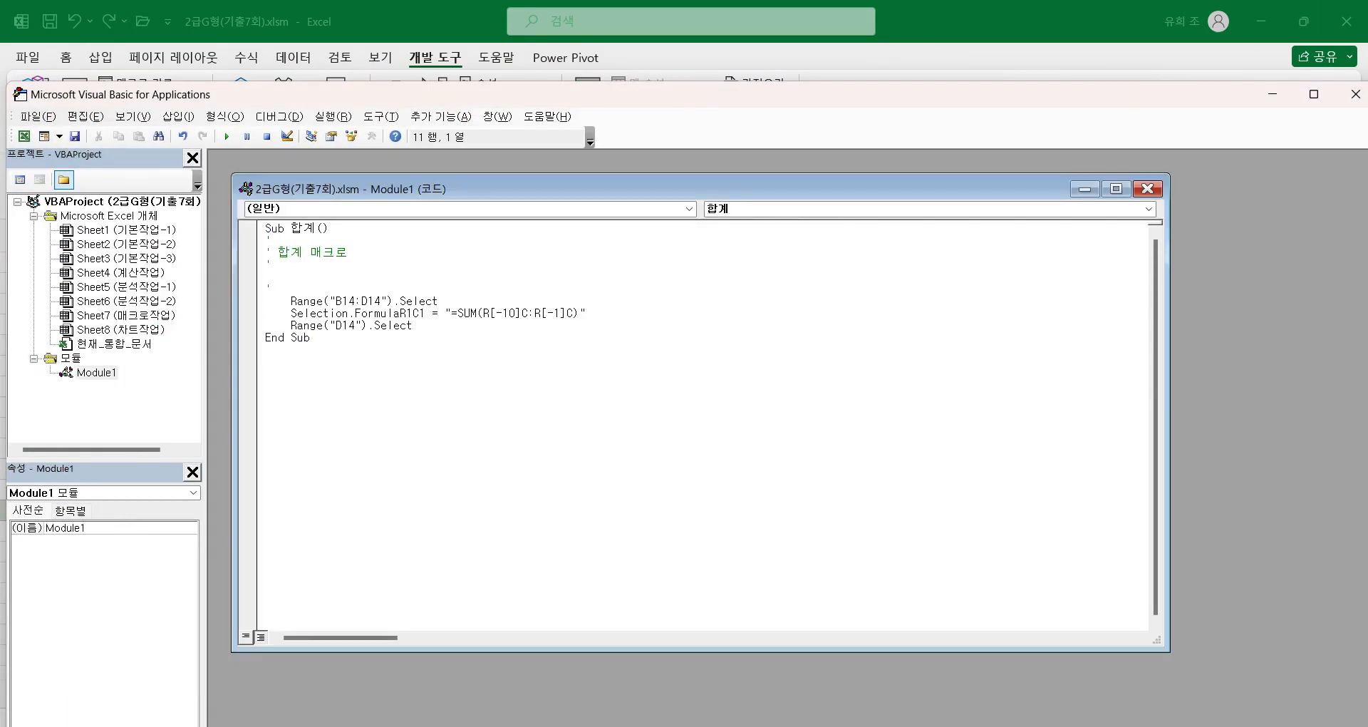
{"action": "left_click", "coordinate": [1354, 94]}
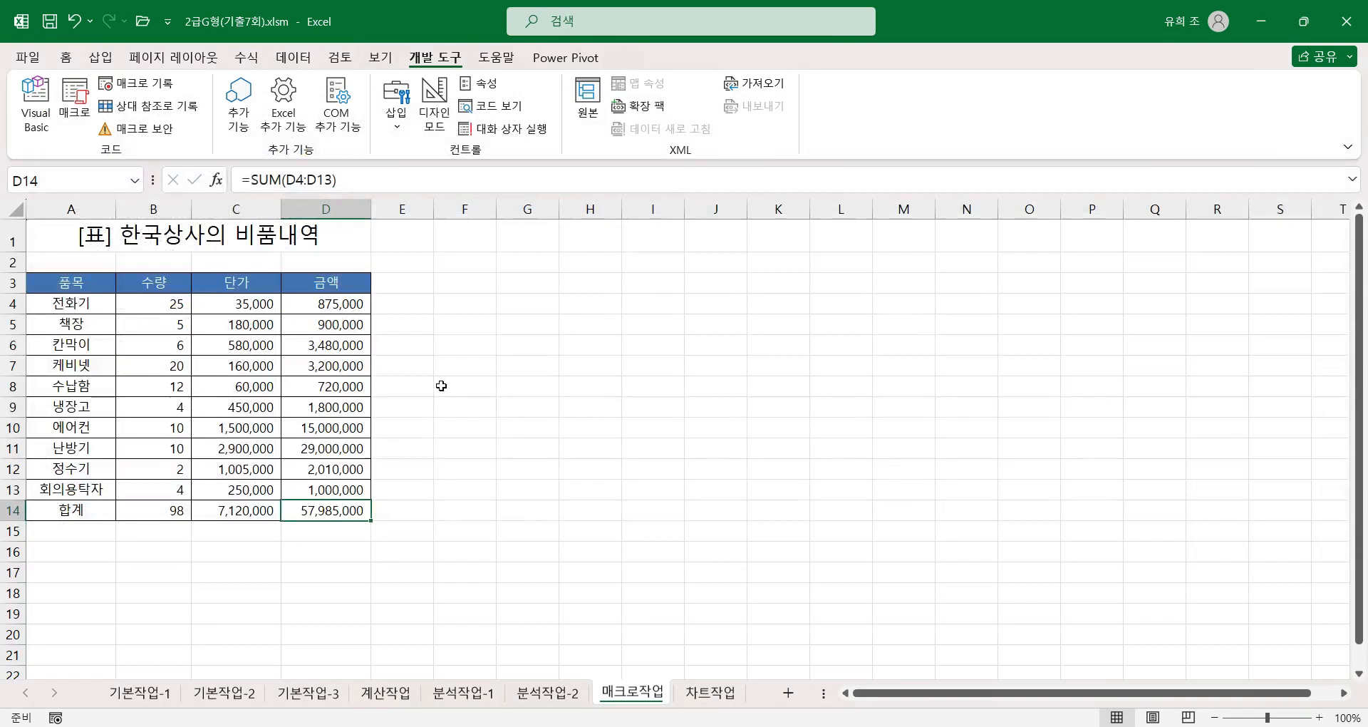
Clear the totals in B14:D14 of the 합계 row
{"action": "left_click_drag", "start_coordinate": [136, 509], "coordinate": [298, 509]}
{"action": "key", "text": "Delete"}
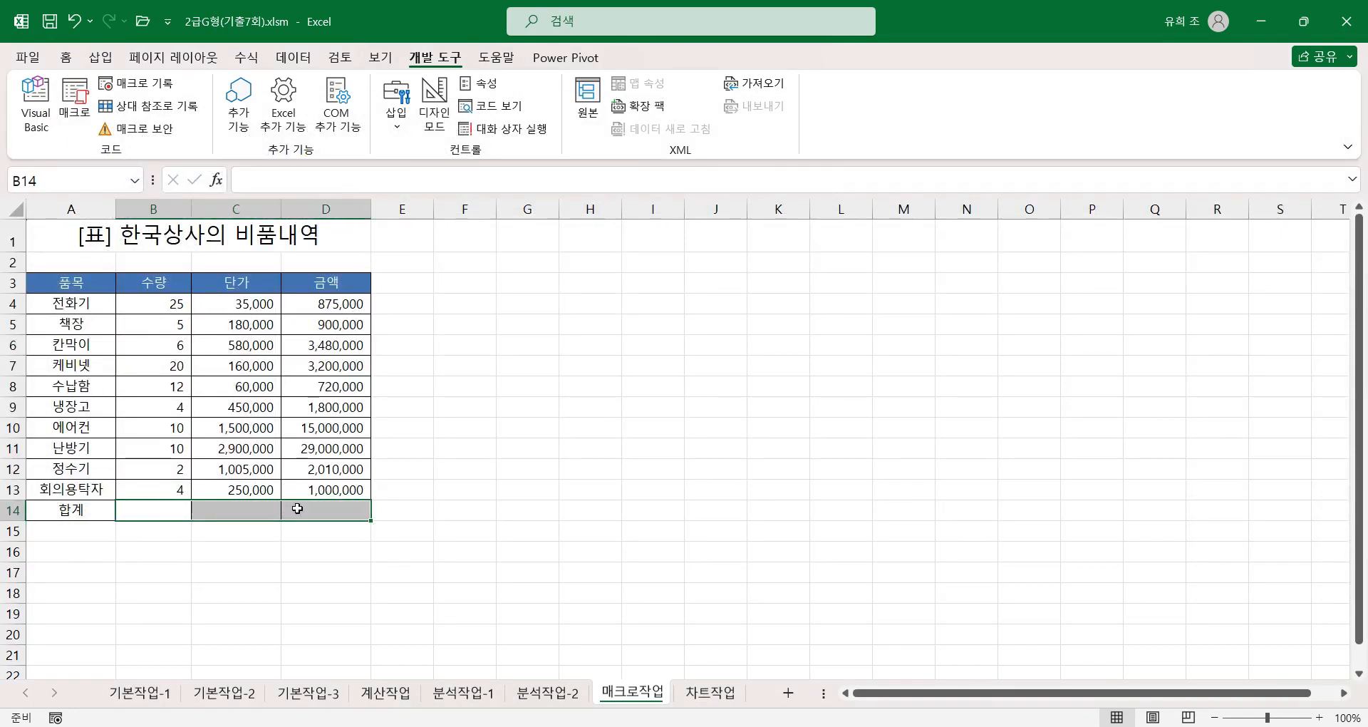
{"action": "left_click", "coordinate": [454, 410]}
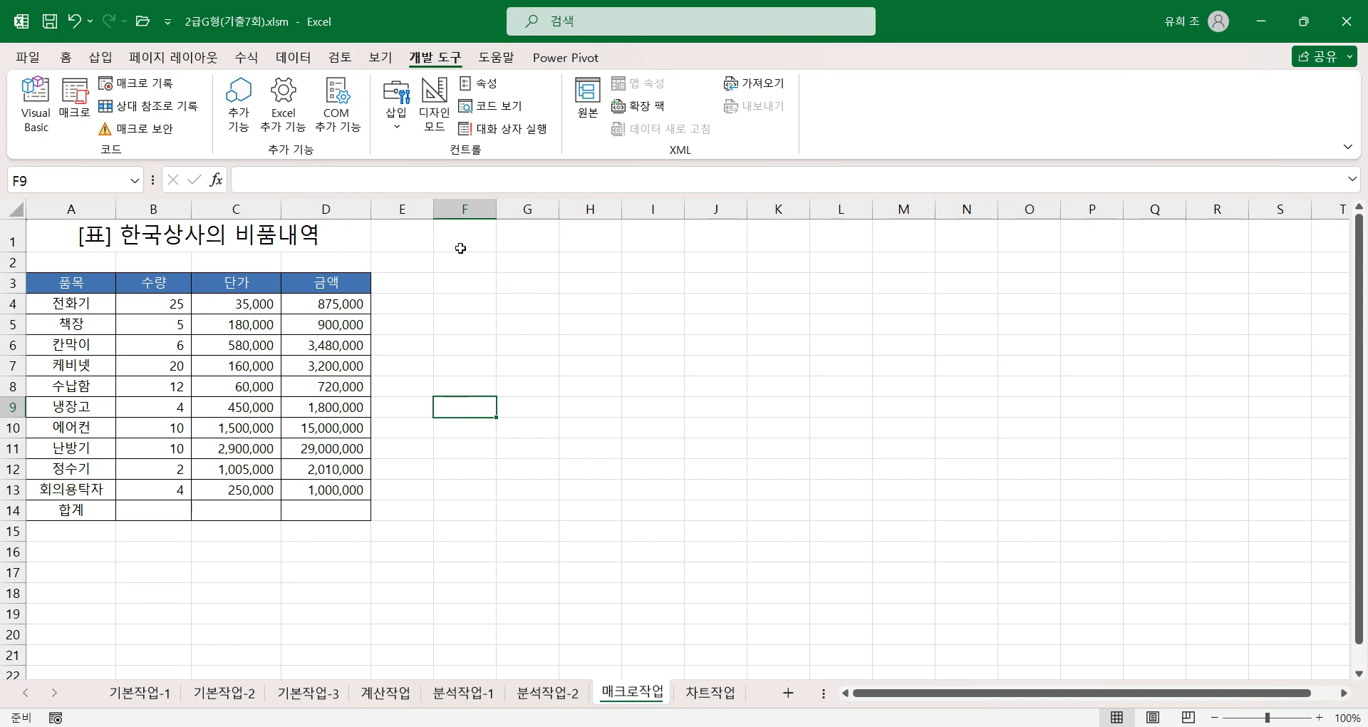
Draw a form control button over cells F3:F4 and assign the 합계 macro to it
{"action": "left_click_drag", "start_coordinate": [462, 284], "coordinate": [464, 302]}
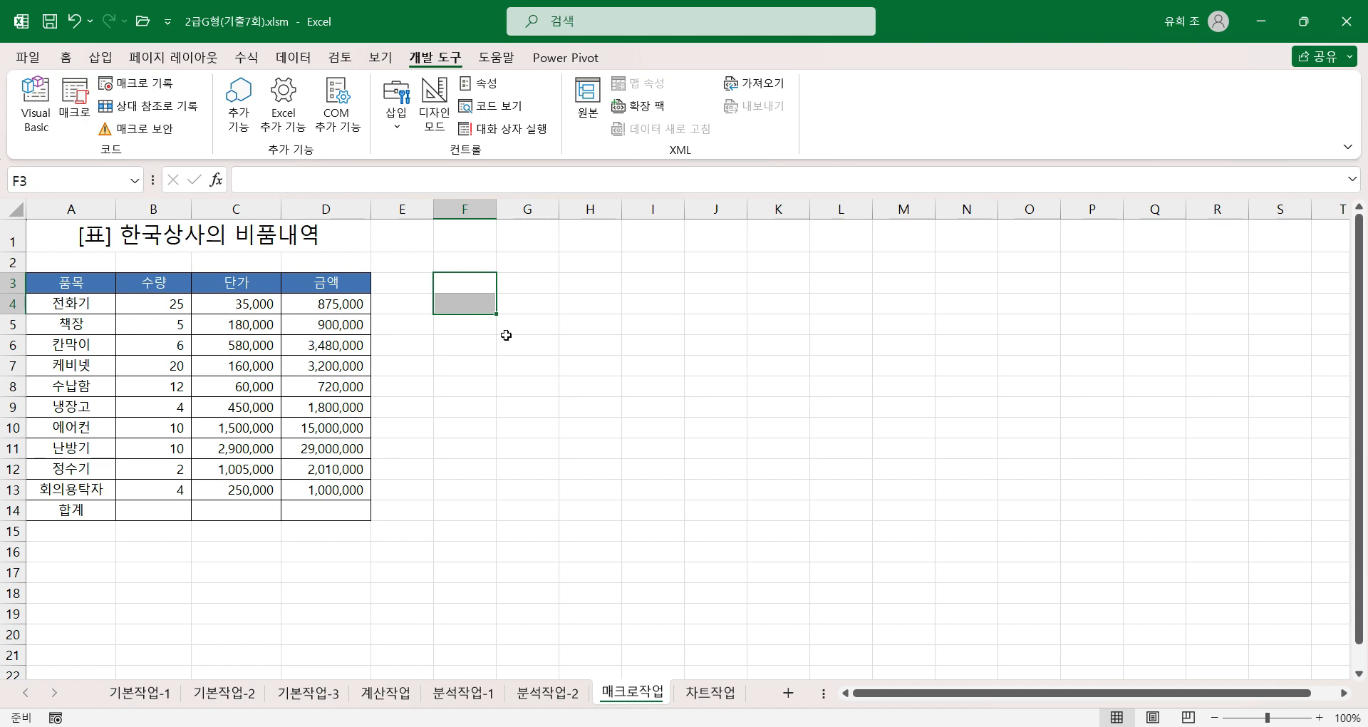
{"action": "left_click", "coordinate": [396, 107]}
{"action": "left_click", "coordinate": [387, 180]}
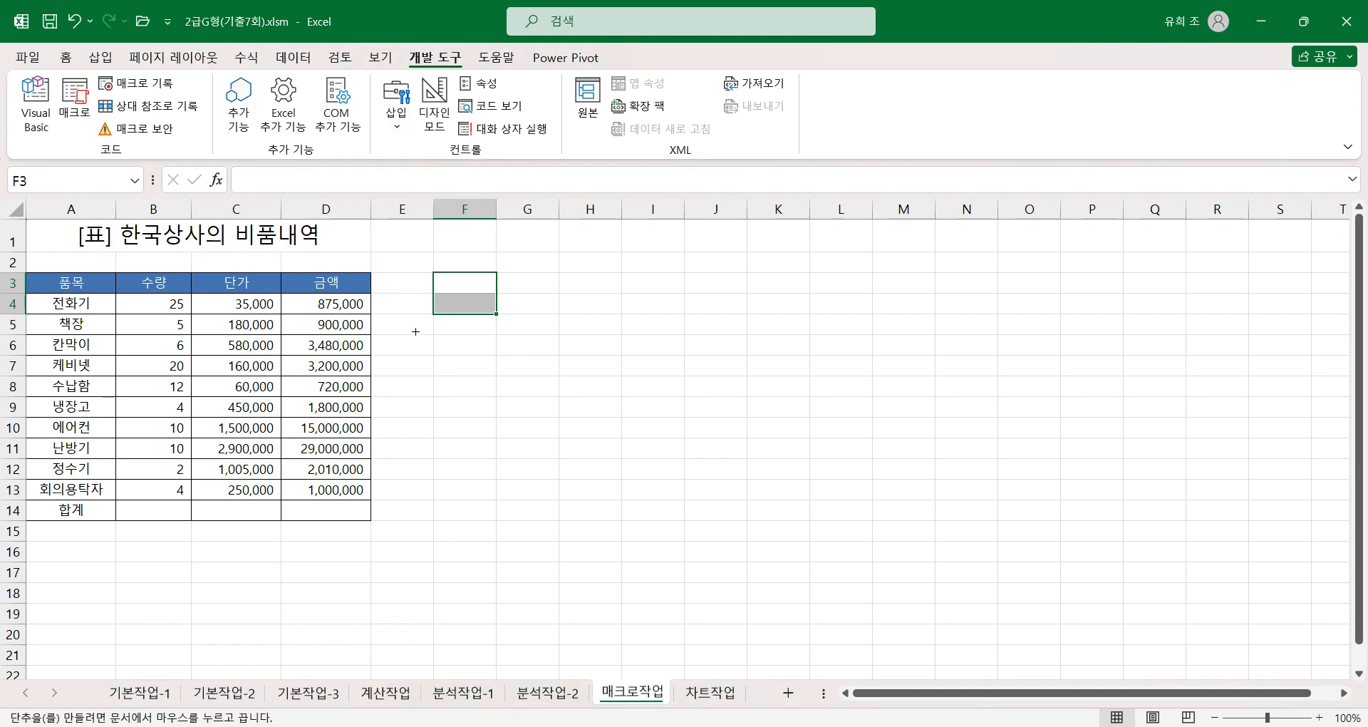
{"action": "left_click_drag", "start_coordinate": [432, 271], "coordinate": [488, 313]}
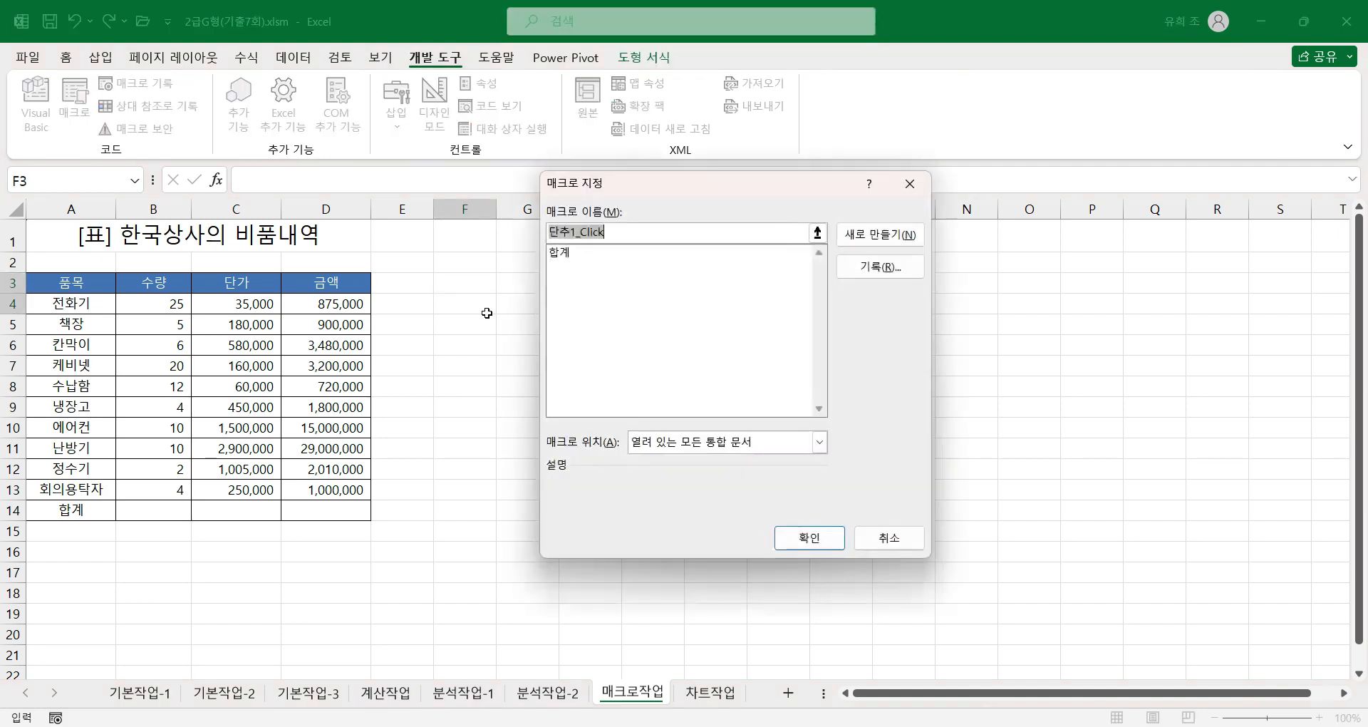
{"action": "left_click", "coordinate": [561, 257]}
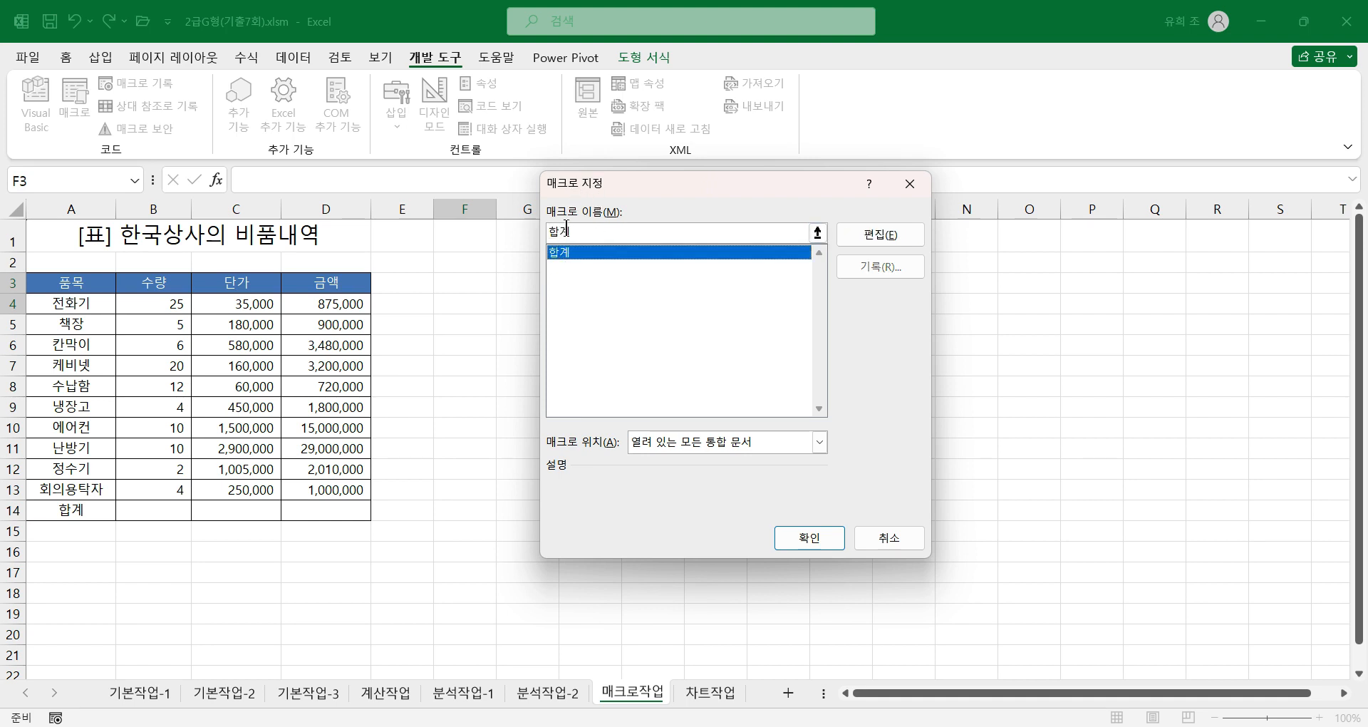
{"action": "left_click", "coordinate": [806, 543]}
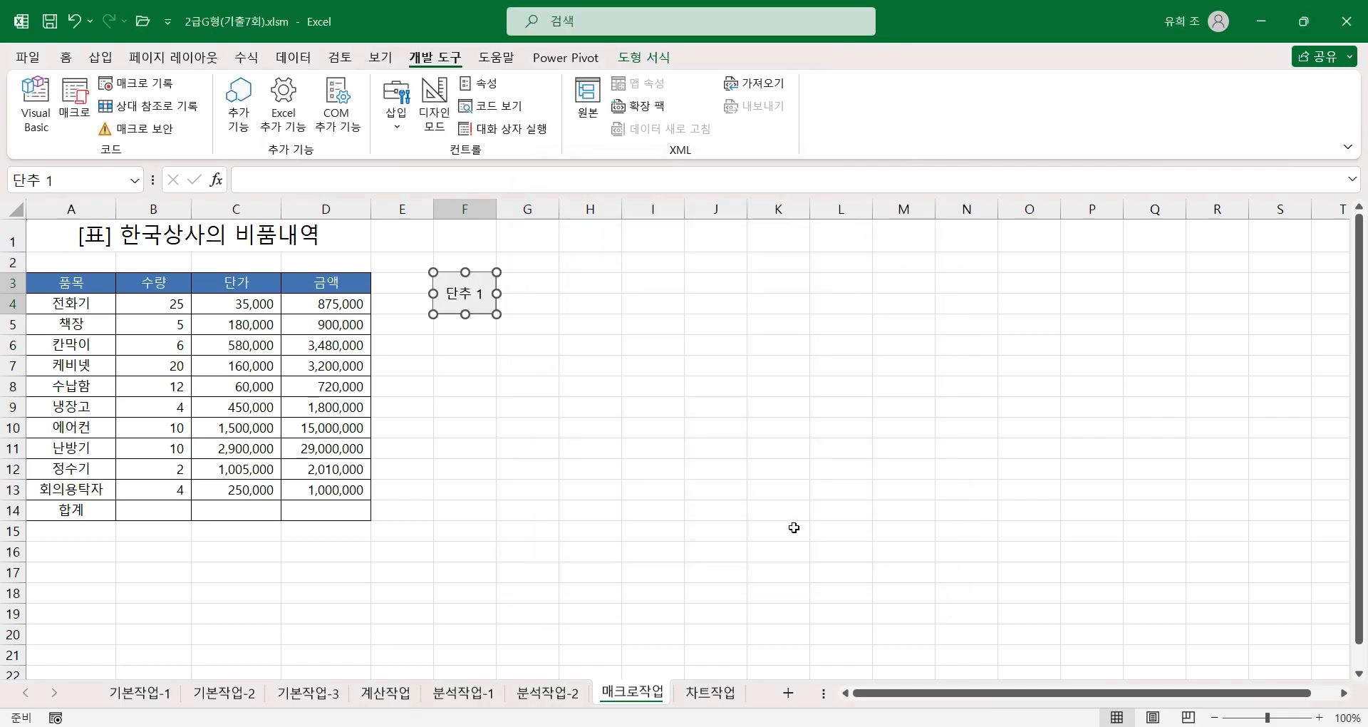
Label the button 합계 and run it to fill the totals in B14:D14
{"action": "type", "text": "합ㄱ"}
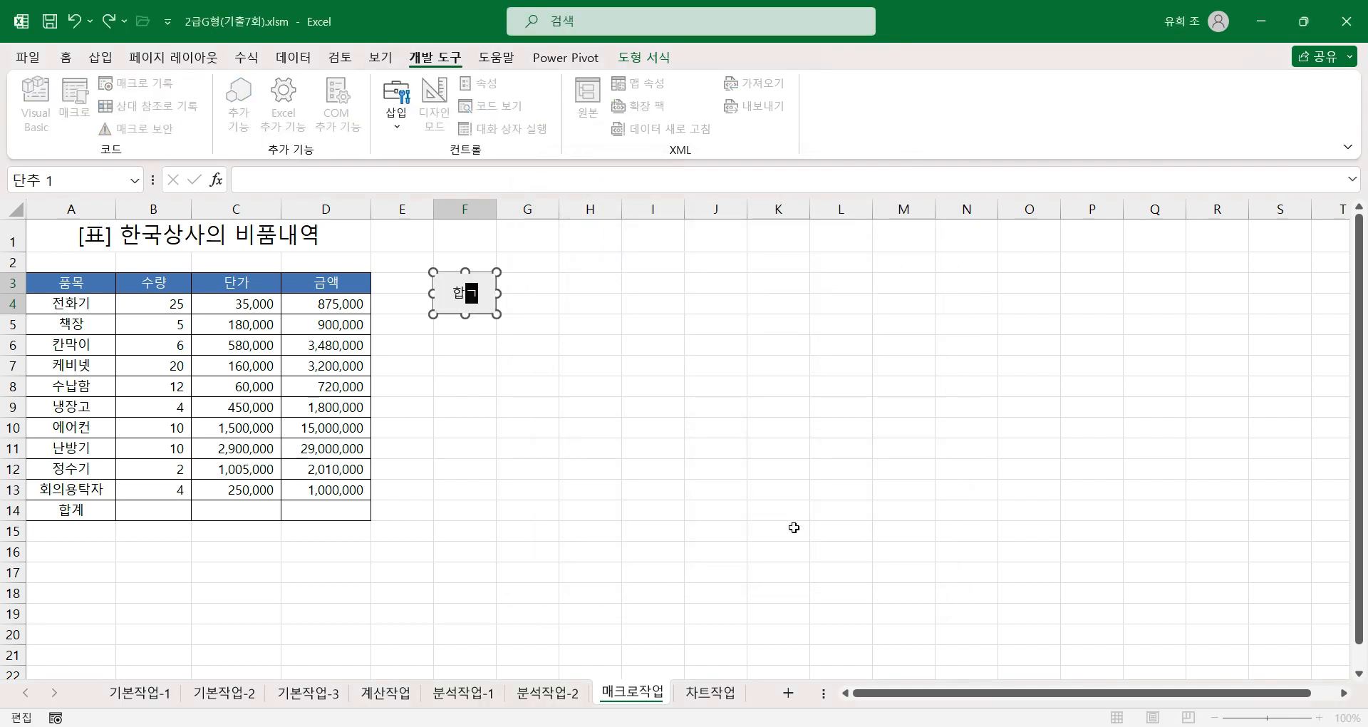
{"action": "type", "text": "ㅖ"}
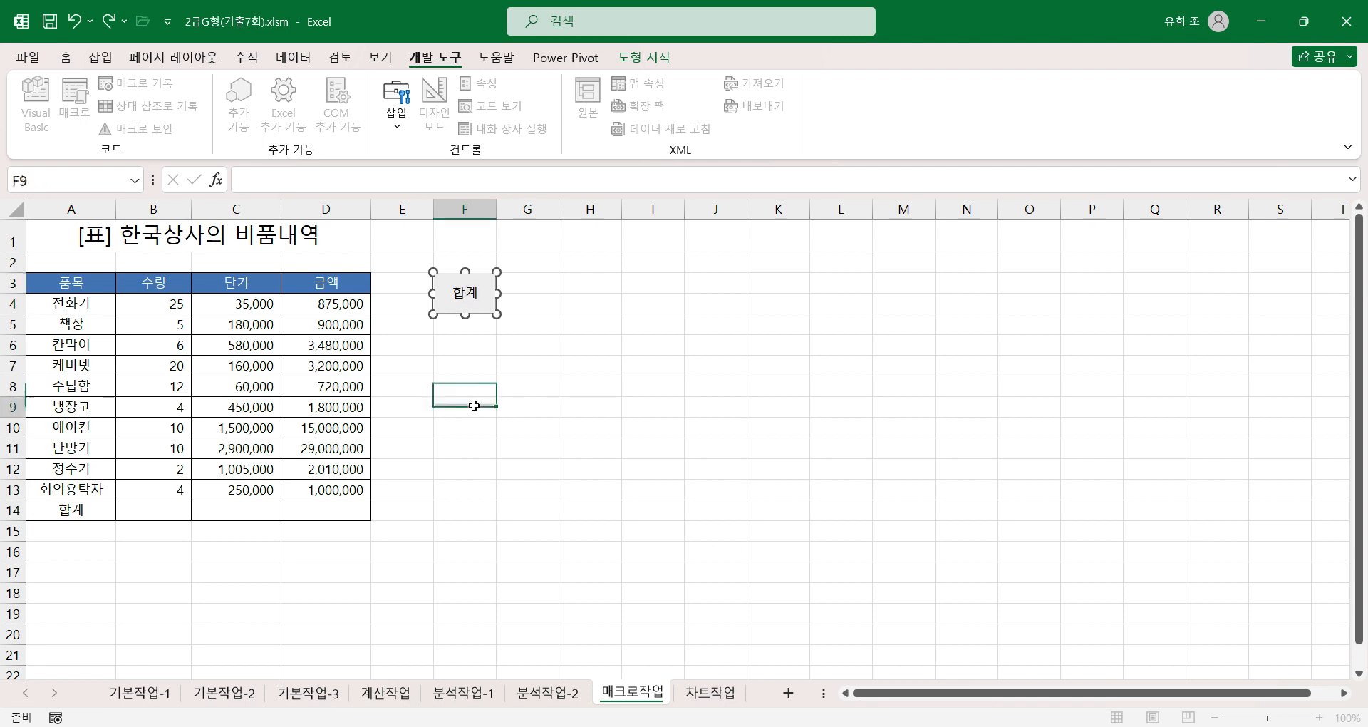
{"action": "left_click", "coordinate": [478, 405]}
{"action": "left_click", "coordinate": [458, 305]}
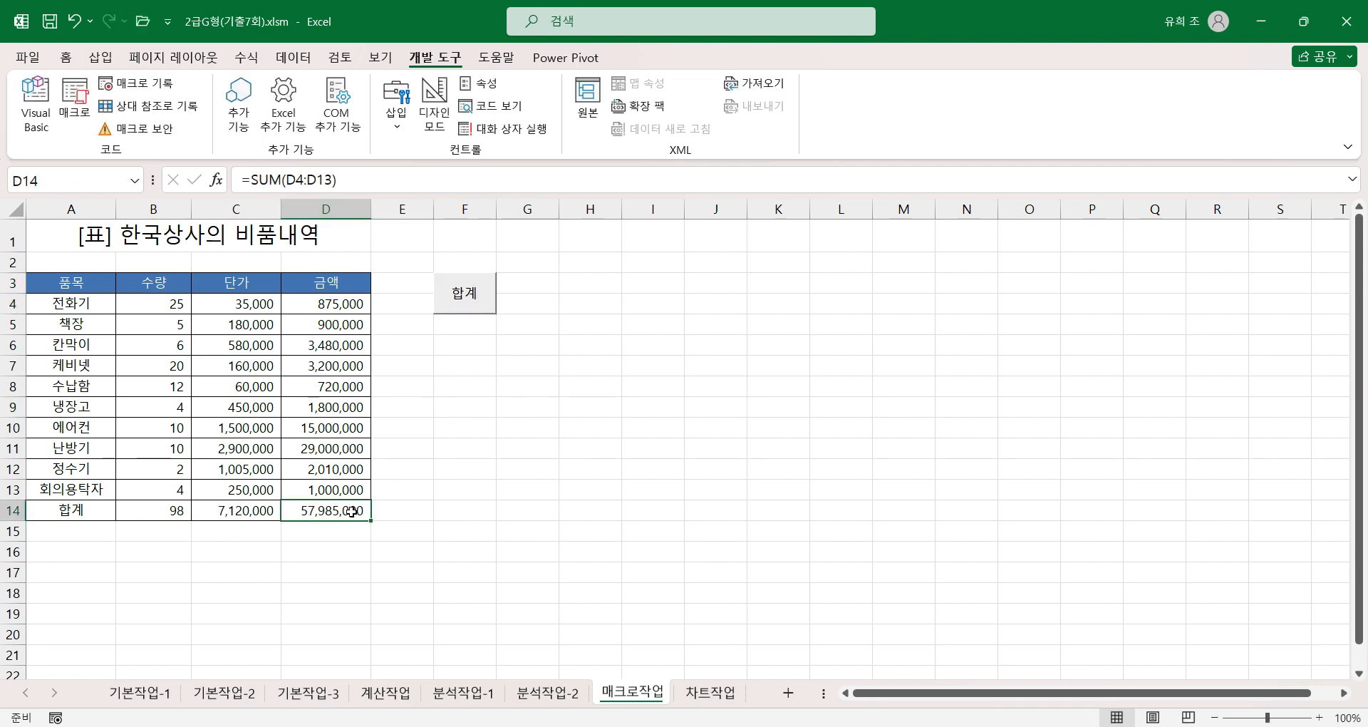
{"action": "left_click", "coordinate": [465, 389]}
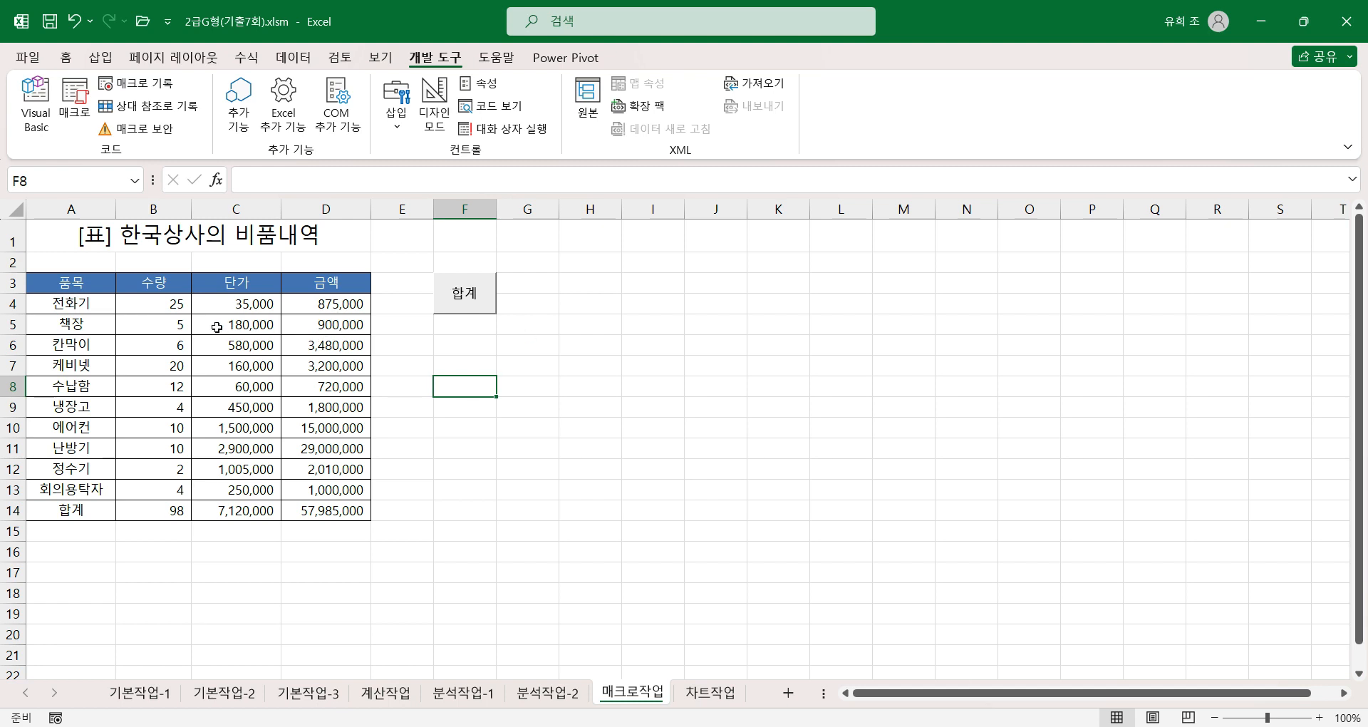
{"action": "left_click_drag", "start_coordinate": [55, 514], "coordinate": [324, 509]}
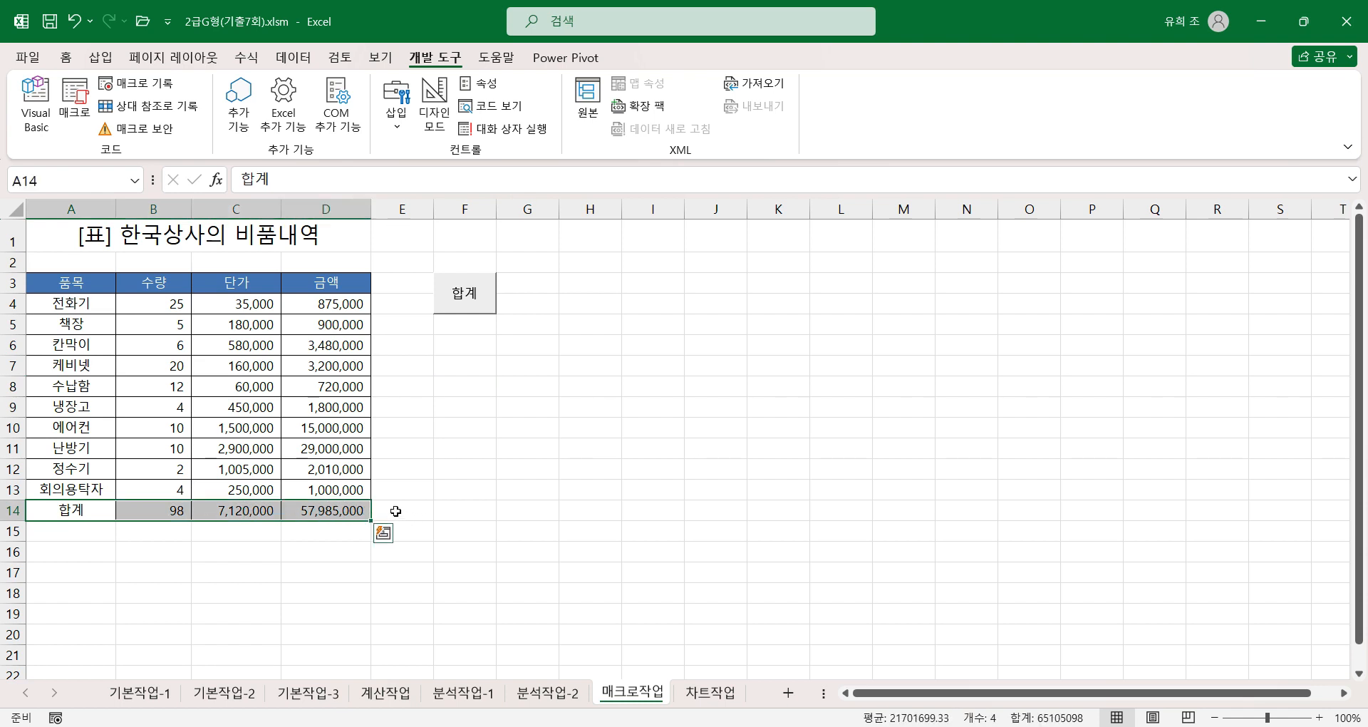
{"action": "left_click", "coordinate": [66, 57]}
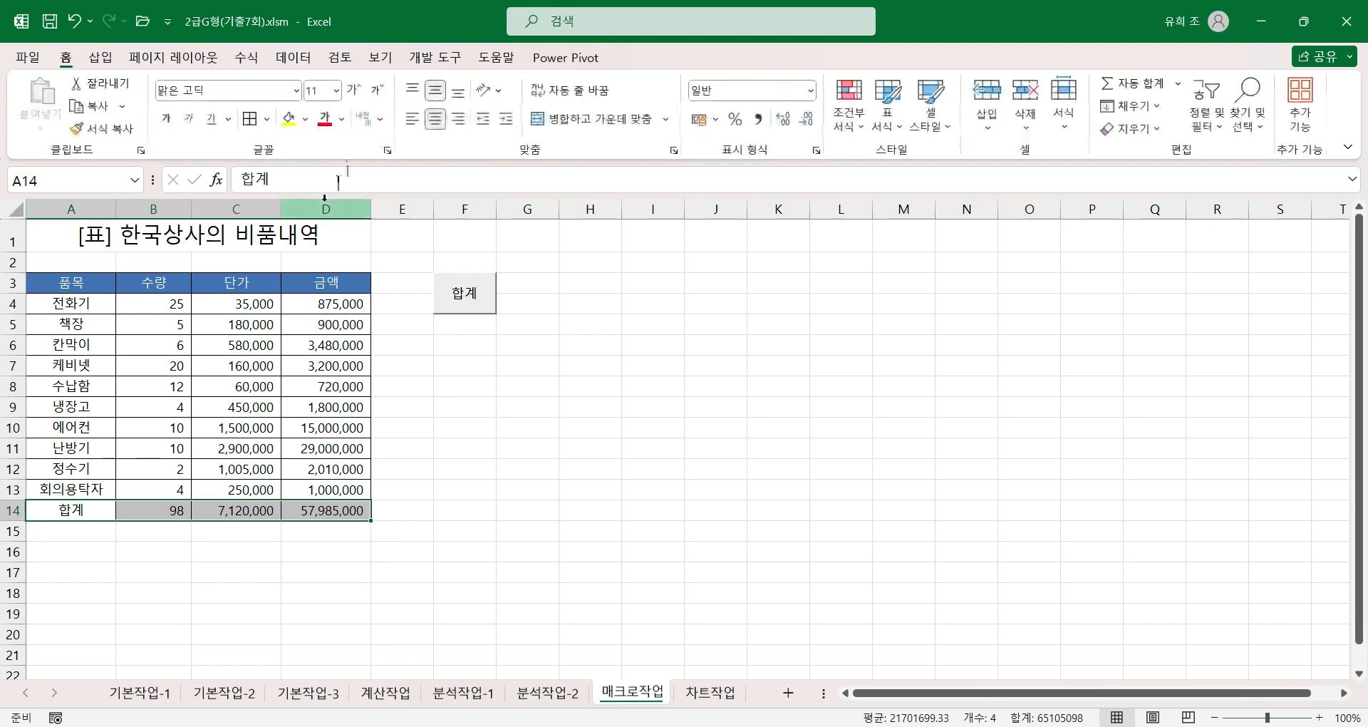
{"action": "left_click", "coordinate": [304, 119]}
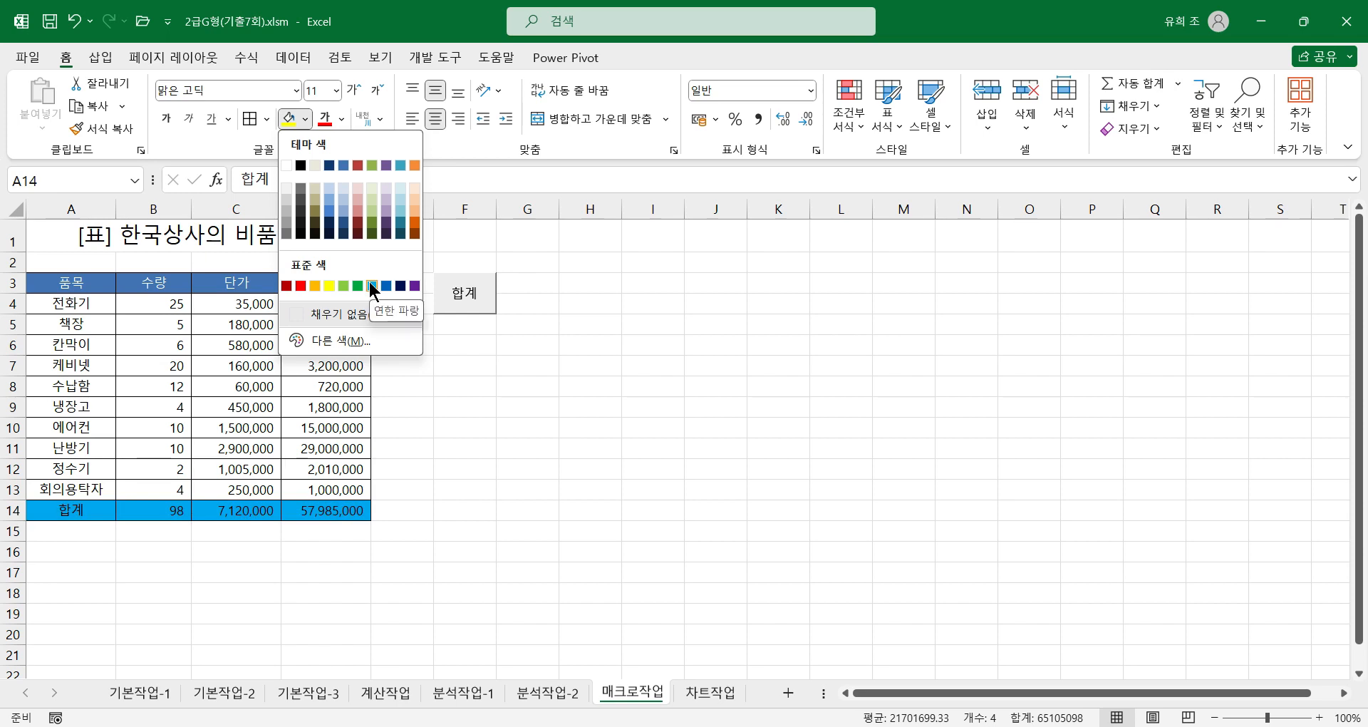
{"action": "key", "text": "Escape"}
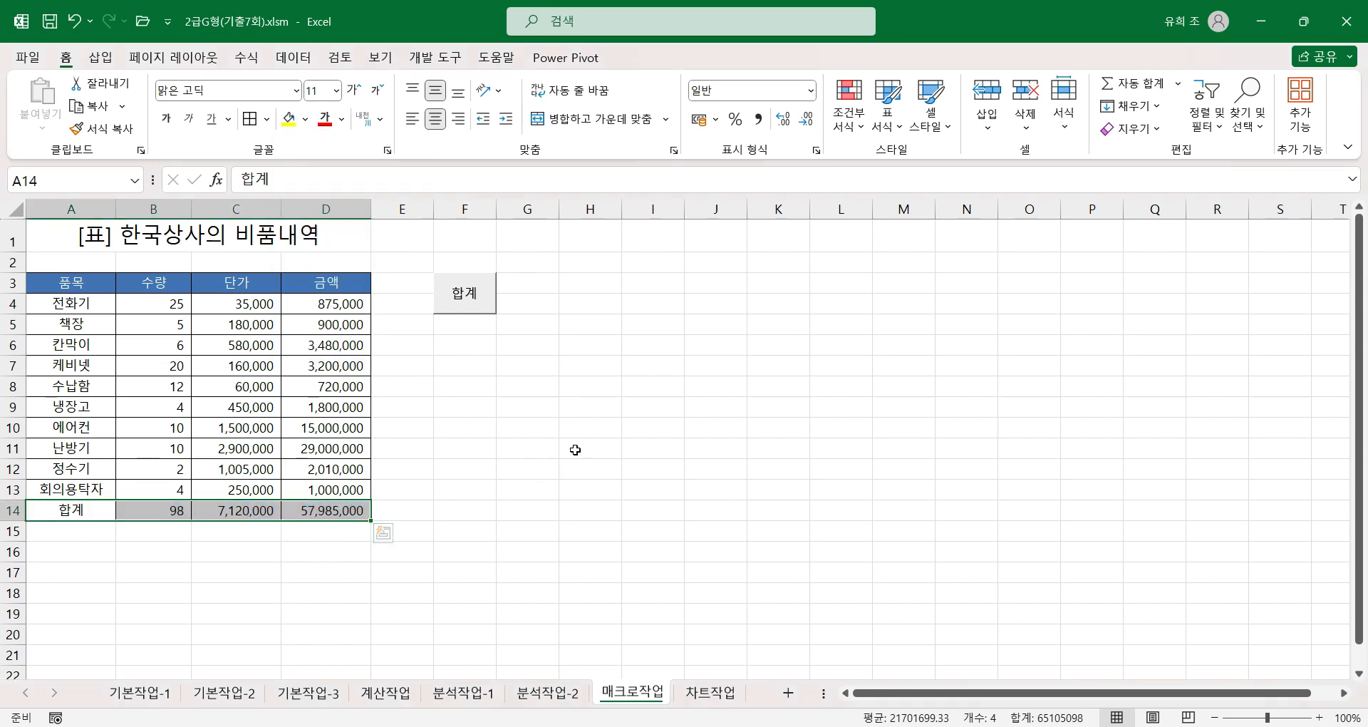
{"action": "left_click", "coordinate": [498, 433]}
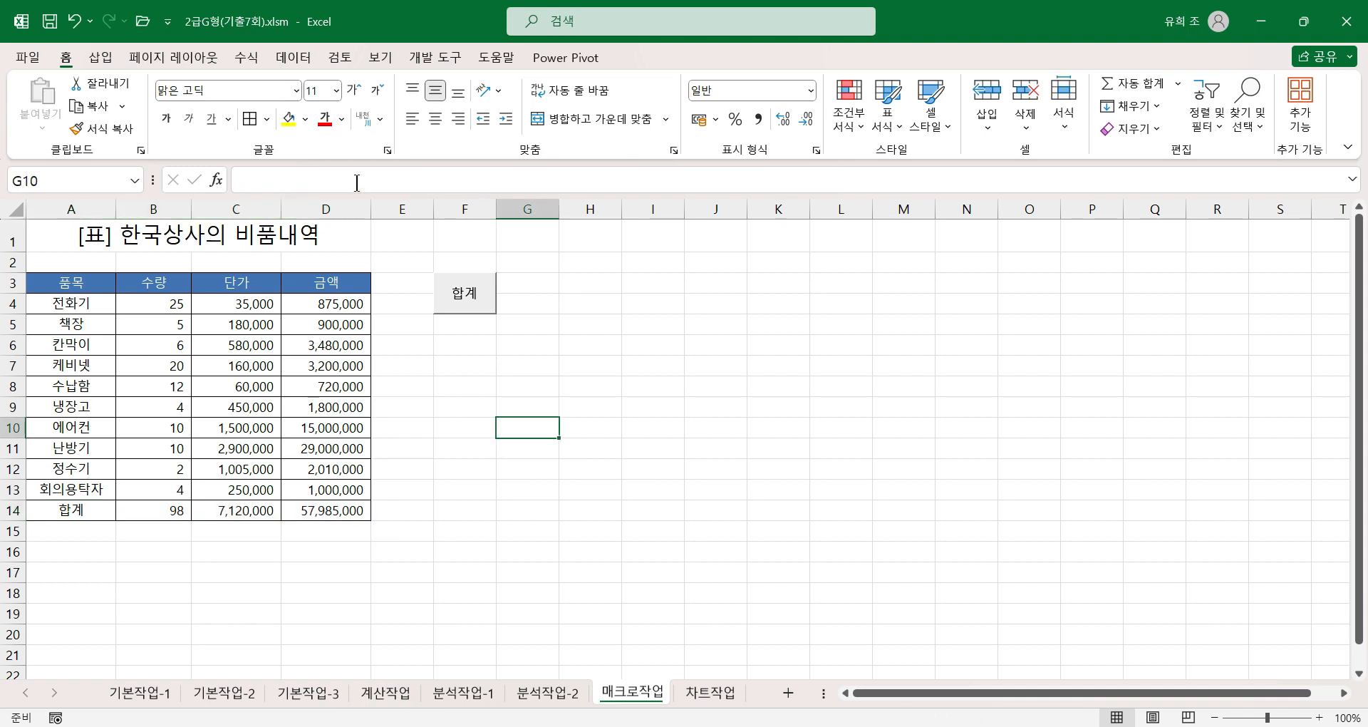
Start recording a macro named 서식 in the current workbook
{"action": "left_click", "coordinate": [424, 58]}
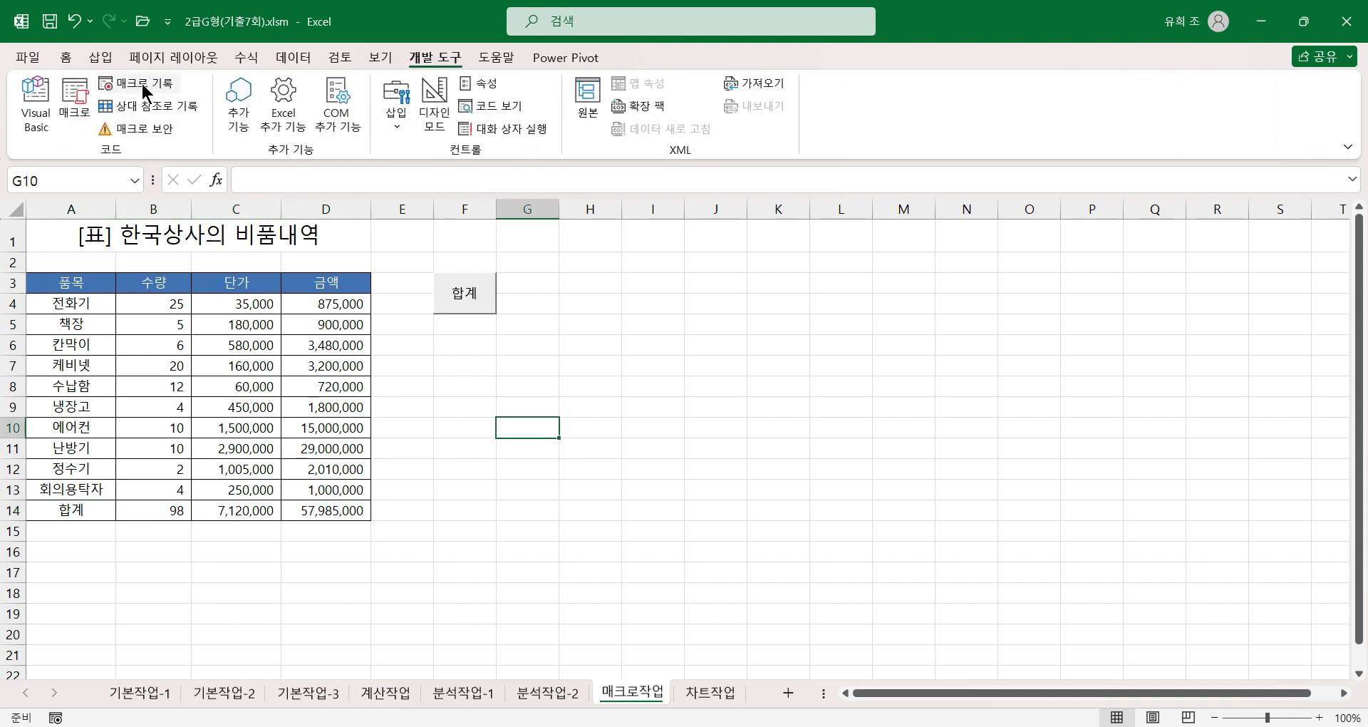
{"action": "left_click", "coordinate": [142, 82]}
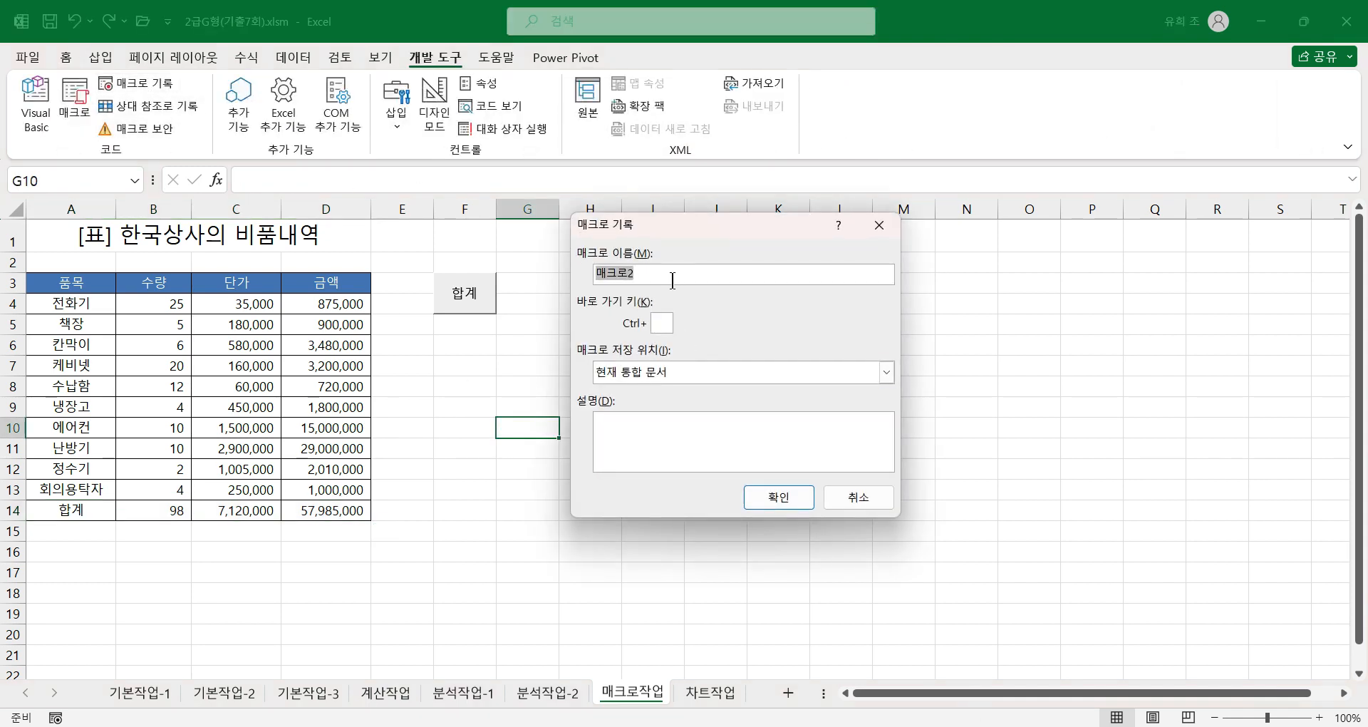
{"action": "type", "text": "서식"}
{"action": "left_click", "coordinate": [772, 499]}
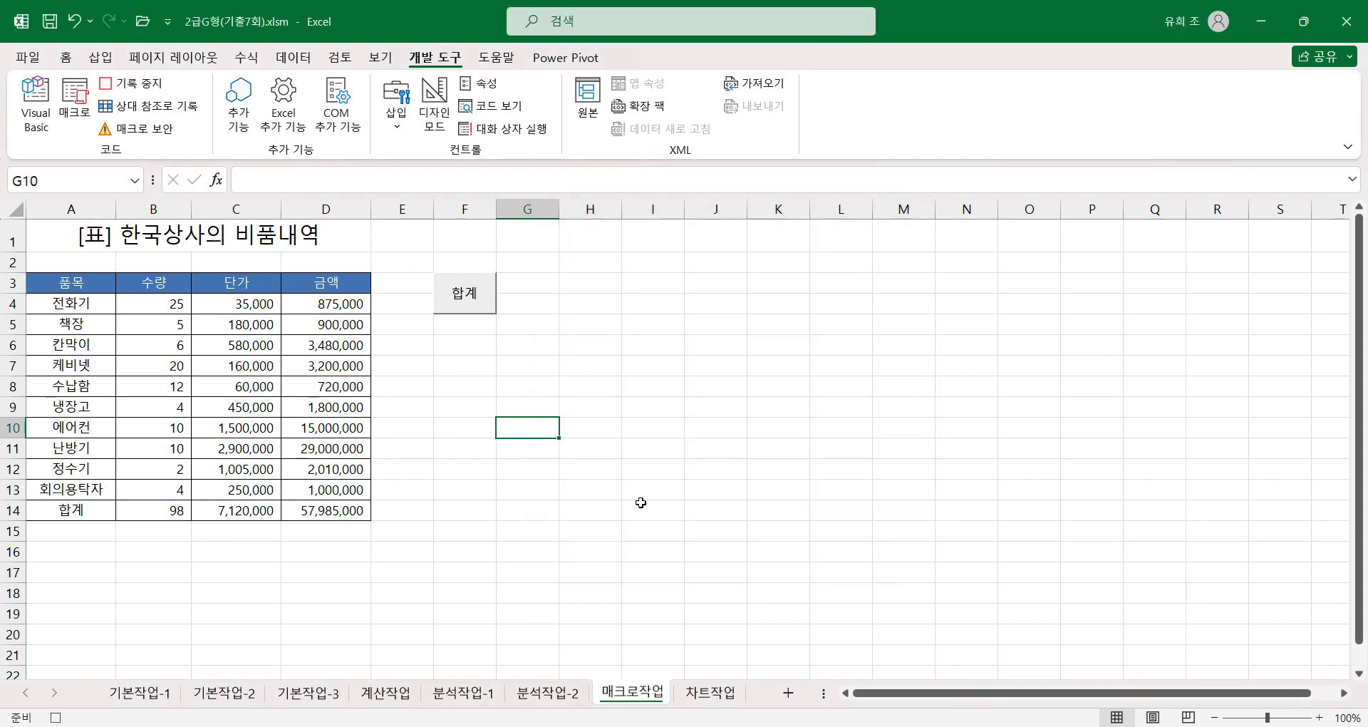
Fill A14:D14 with the standard colour 연한 파랑, select D14 and stop recording the macro
{"action": "left_click_drag", "start_coordinate": [82, 511], "coordinate": [337, 508]}
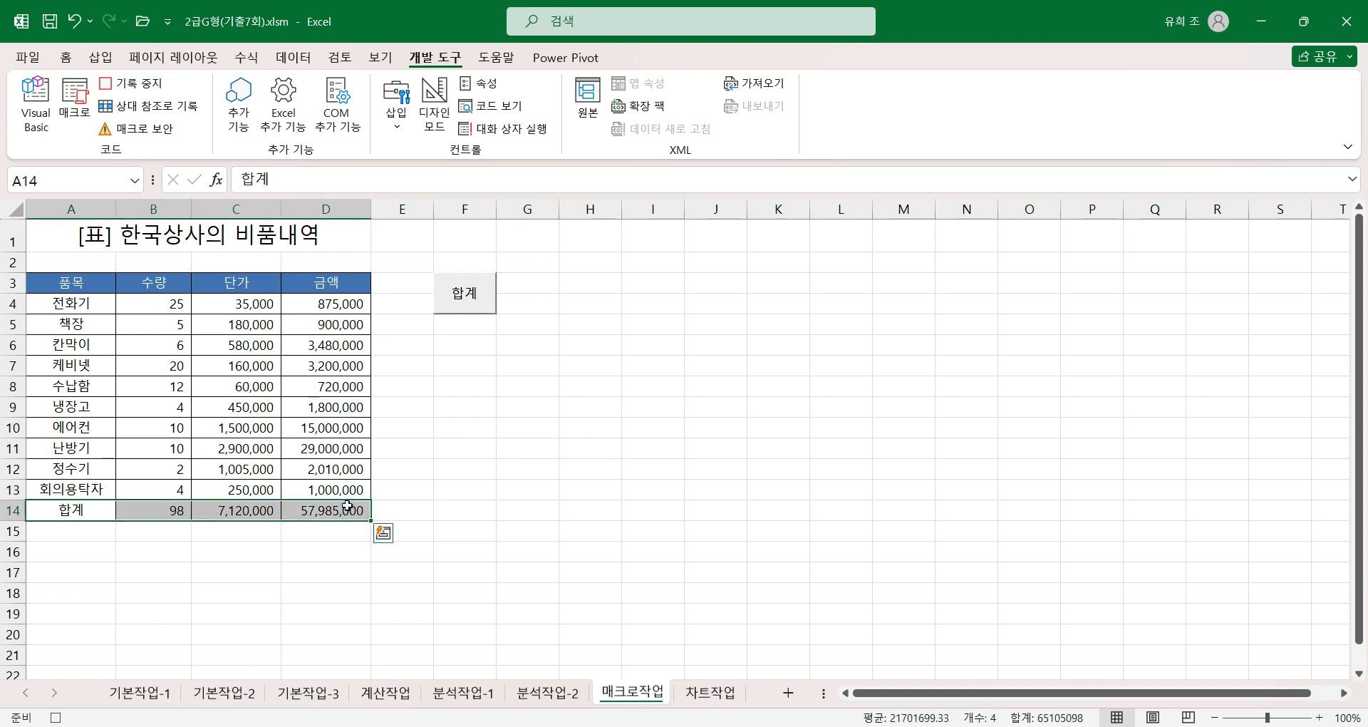
{"action": "left_click", "coordinate": [65, 57]}
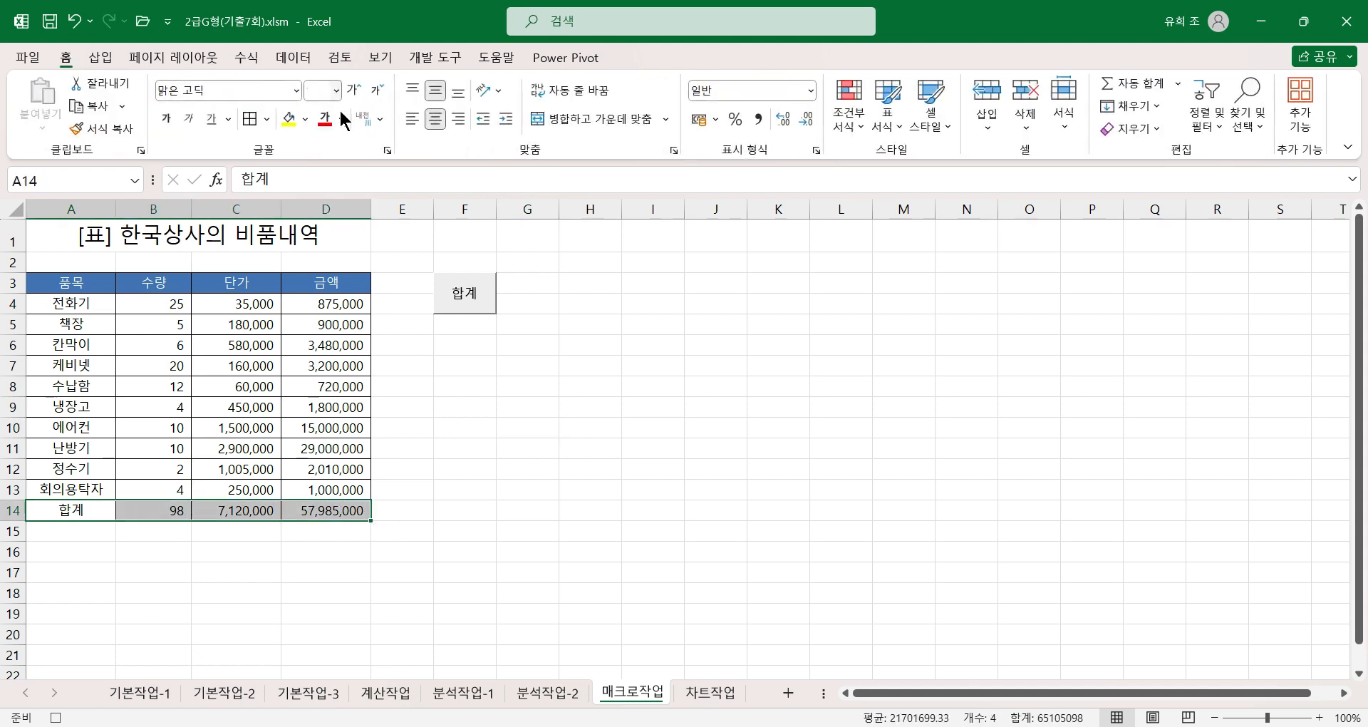
{"action": "left_click", "coordinate": [304, 120]}
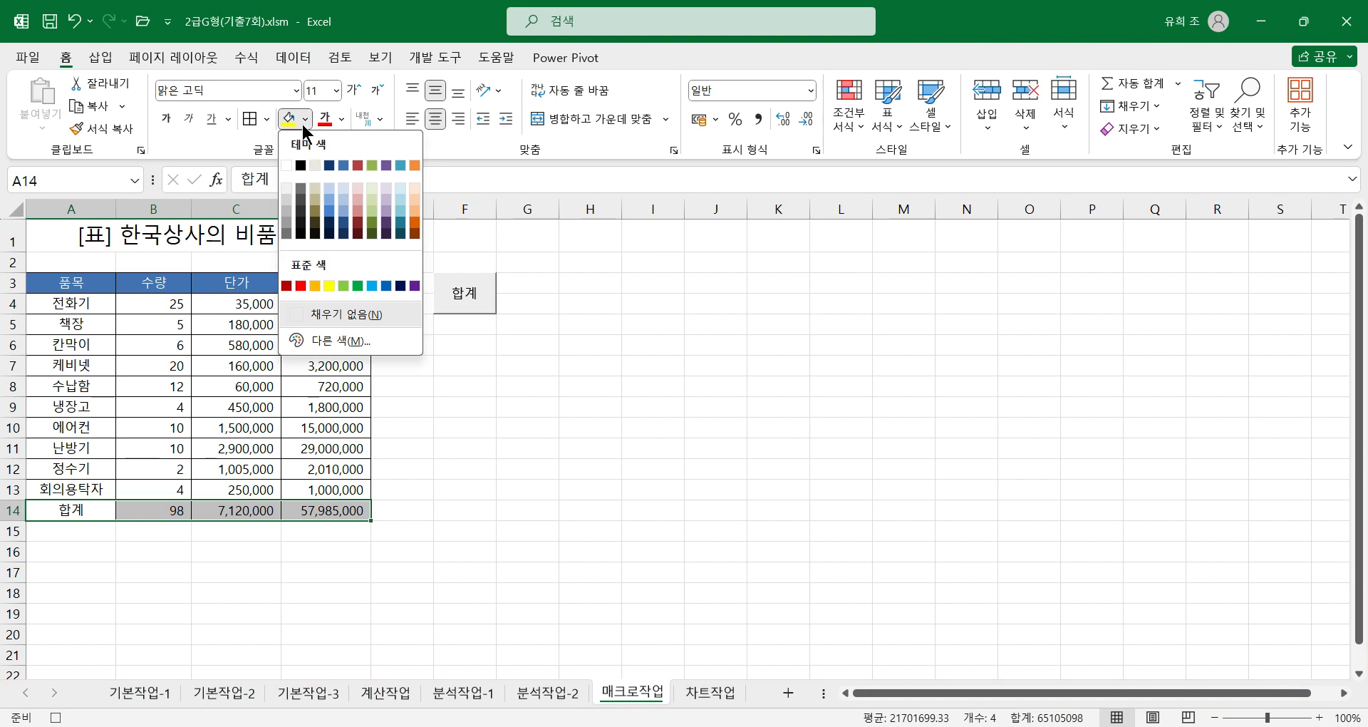
{"action": "left_click", "coordinate": [371, 286]}
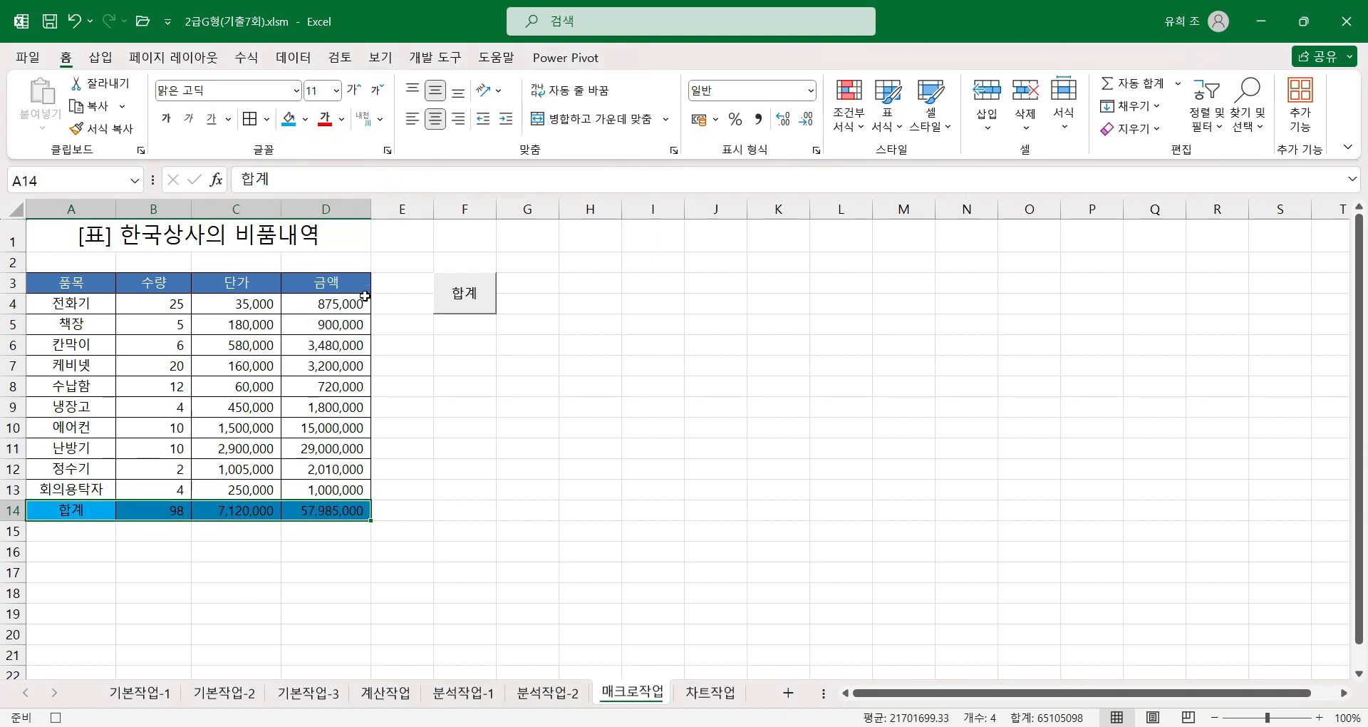
{"action": "left_click", "coordinate": [352, 513]}
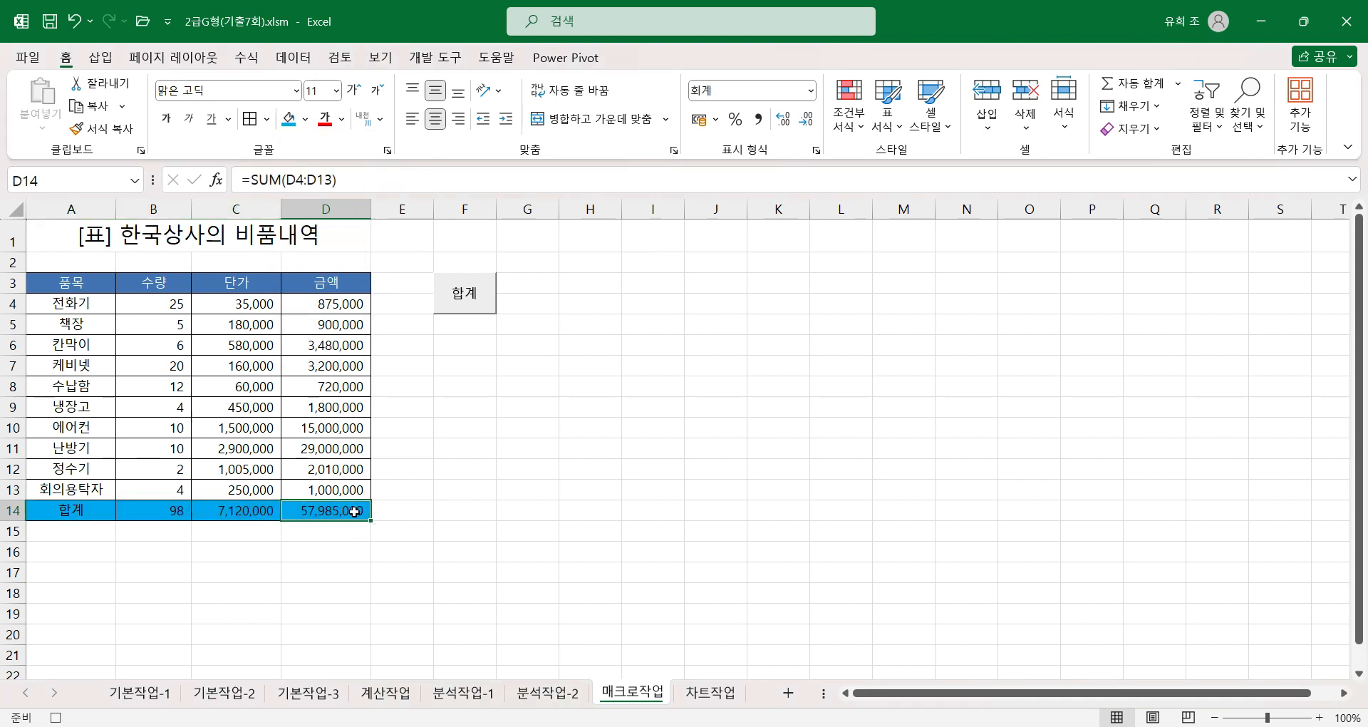
{"action": "left_click", "coordinate": [56, 717]}
Remove the fill colour from A14:D14 in the 합계 row
{"action": "left_click", "coordinate": [431, 57]}
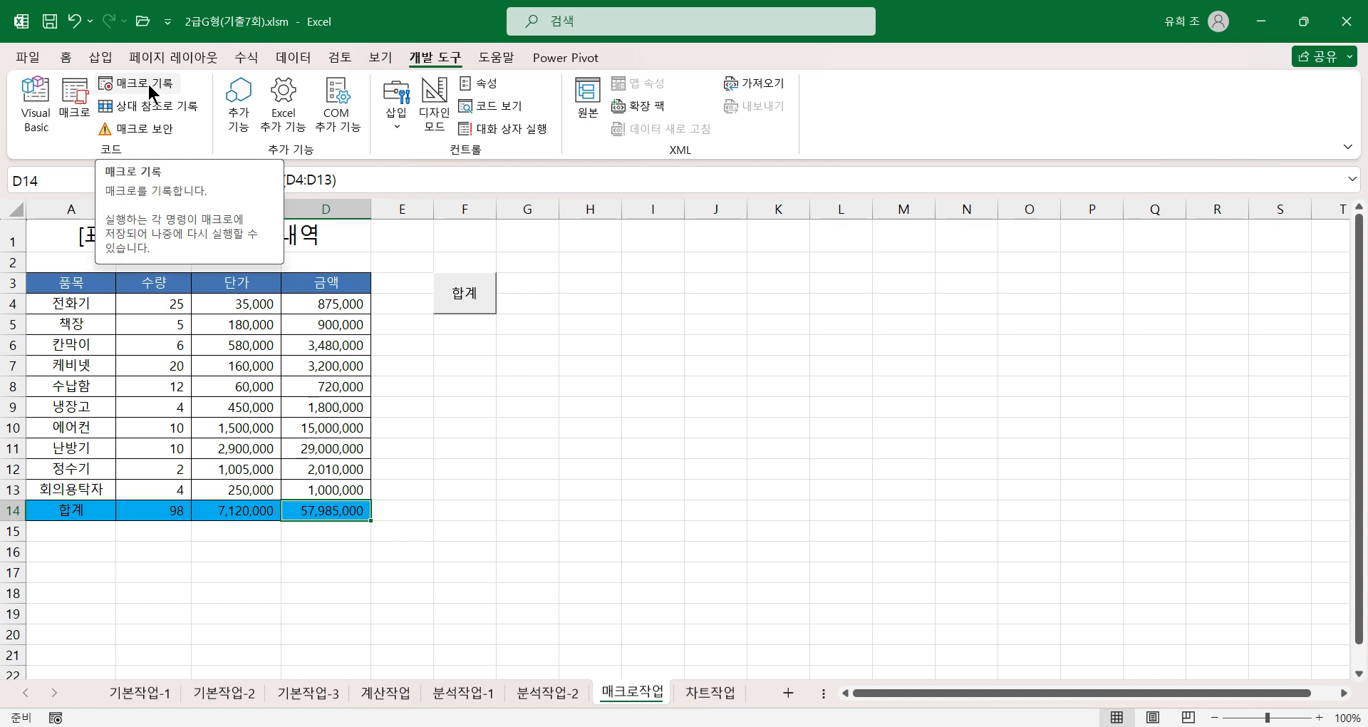
{"action": "left_click_drag", "start_coordinate": [70, 509], "coordinate": [330, 510]}
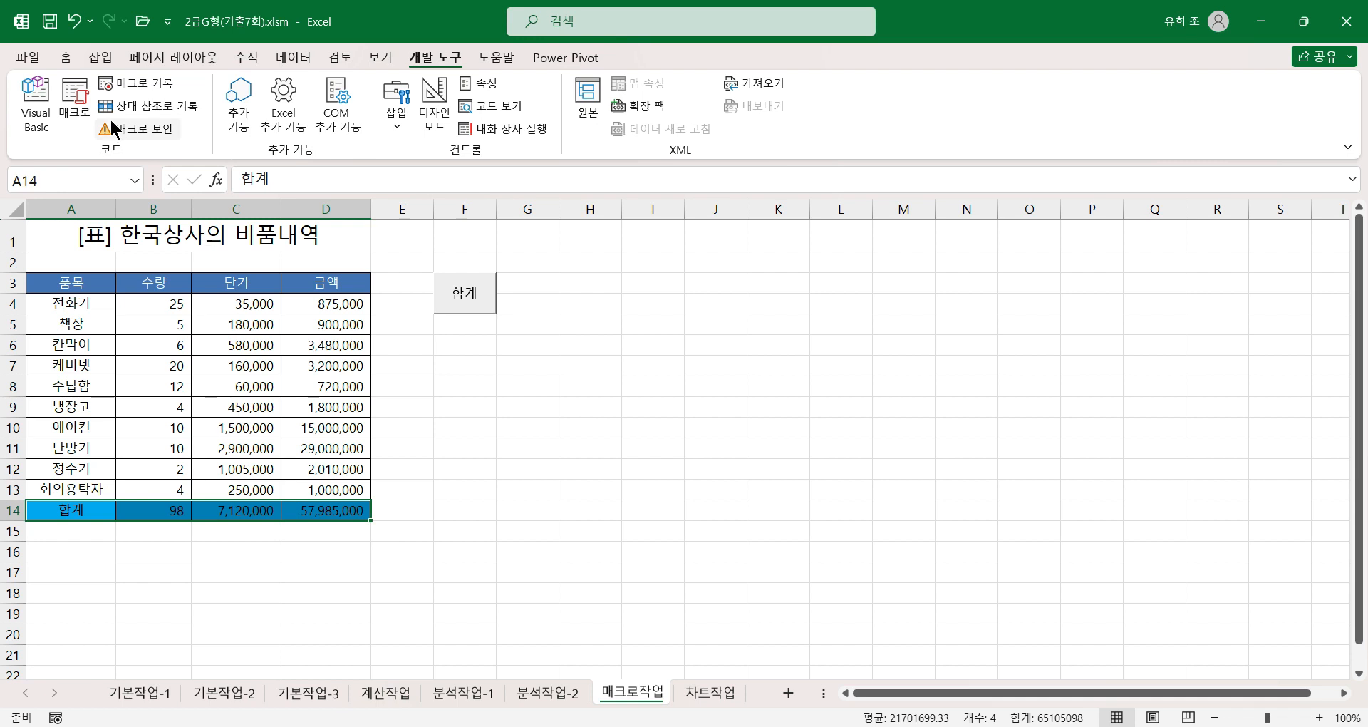
{"action": "left_click", "coordinate": [69, 56]}
{"action": "left_click", "coordinate": [305, 119]}
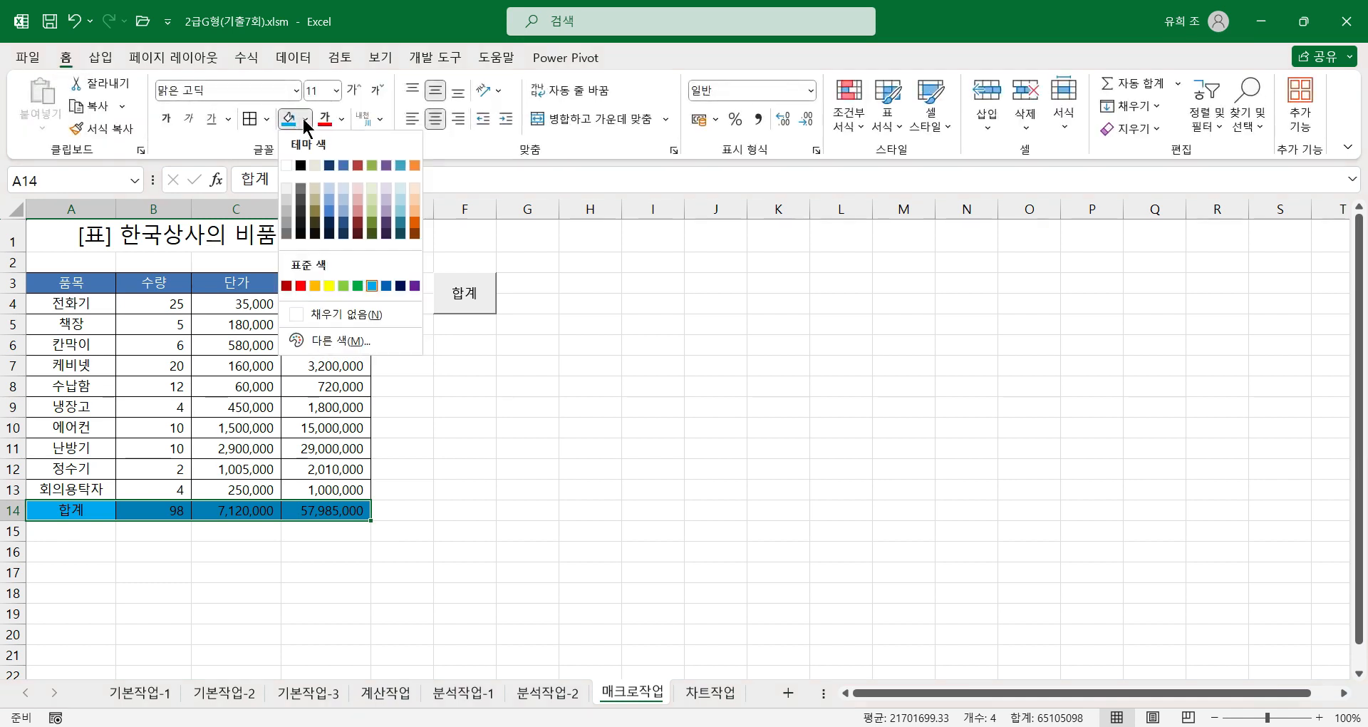
{"action": "left_click", "coordinate": [356, 314]}
{"action": "left_click", "coordinate": [464, 386]}
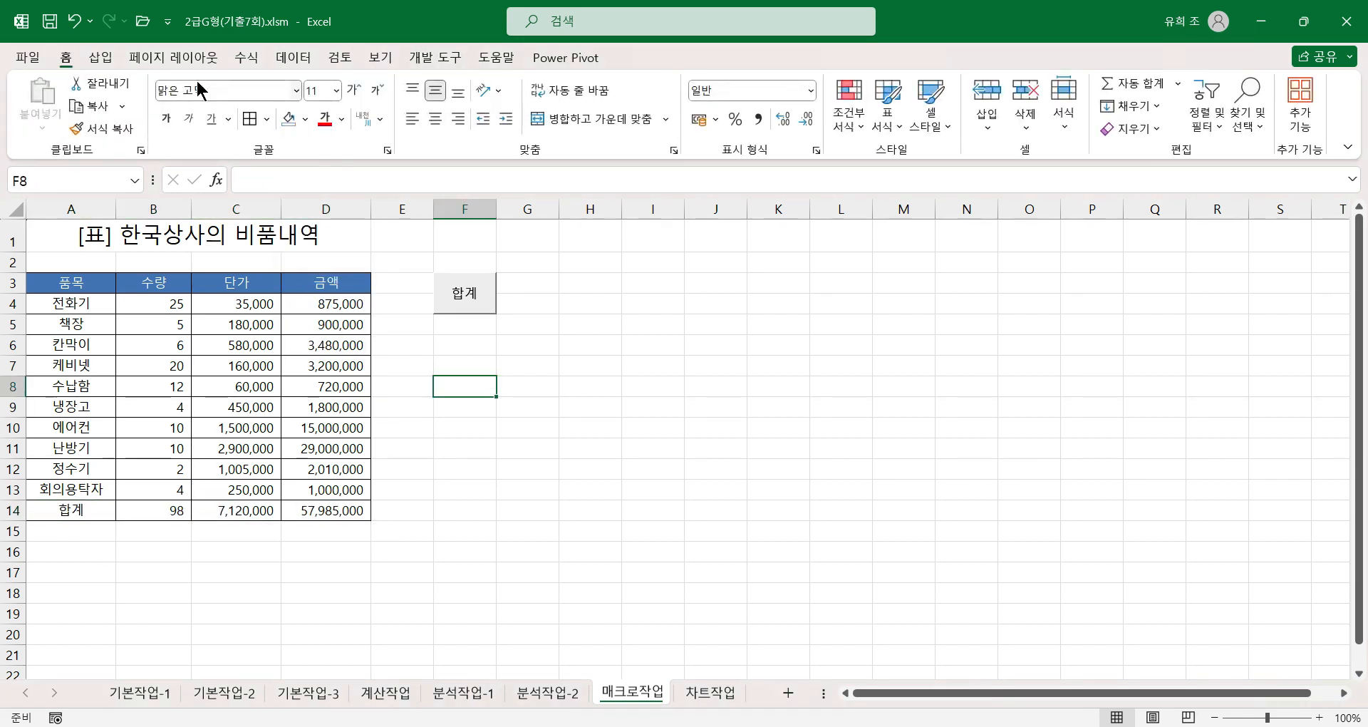
Examine the recorded 서식 macro code in Module1 of the Visual Basic editor and return to the worksheet
{"action": "left_click", "coordinate": [435, 57]}
{"action": "left_click", "coordinate": [28, 100]}
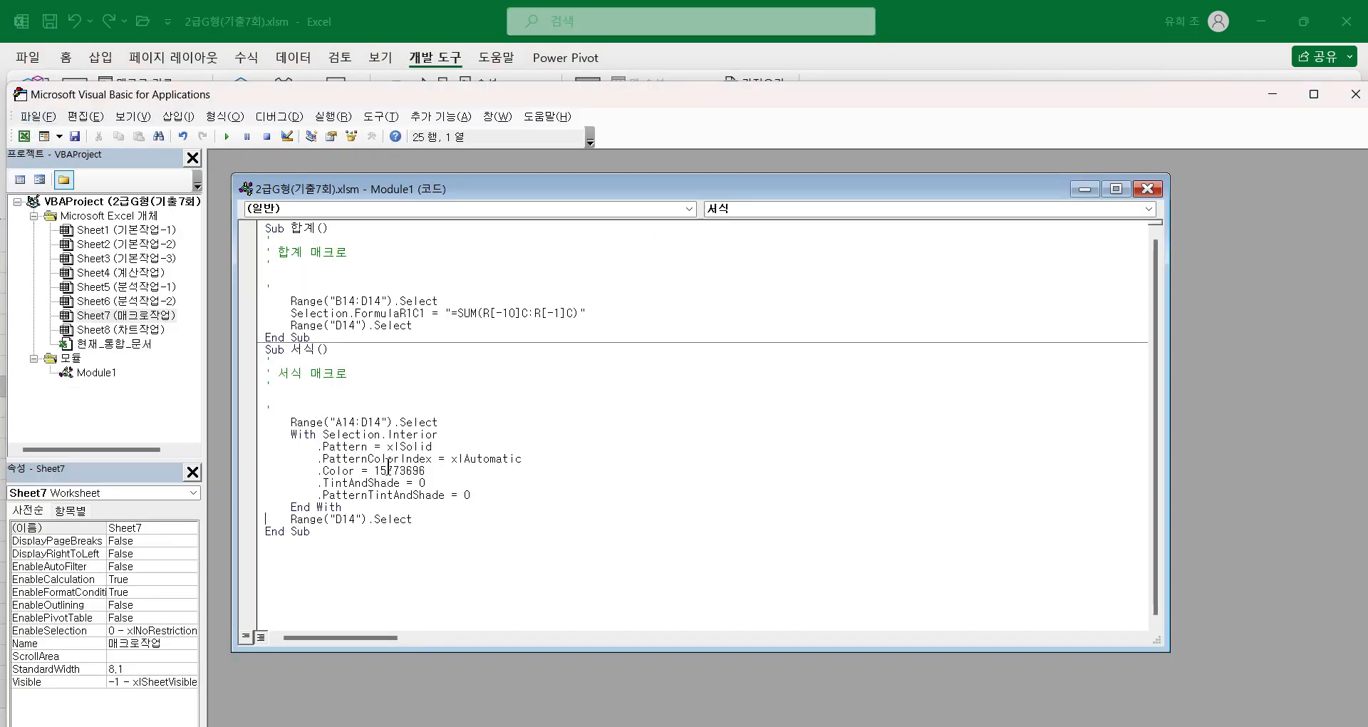
{"action": "left_click", "coordinate": [1355, 95]}
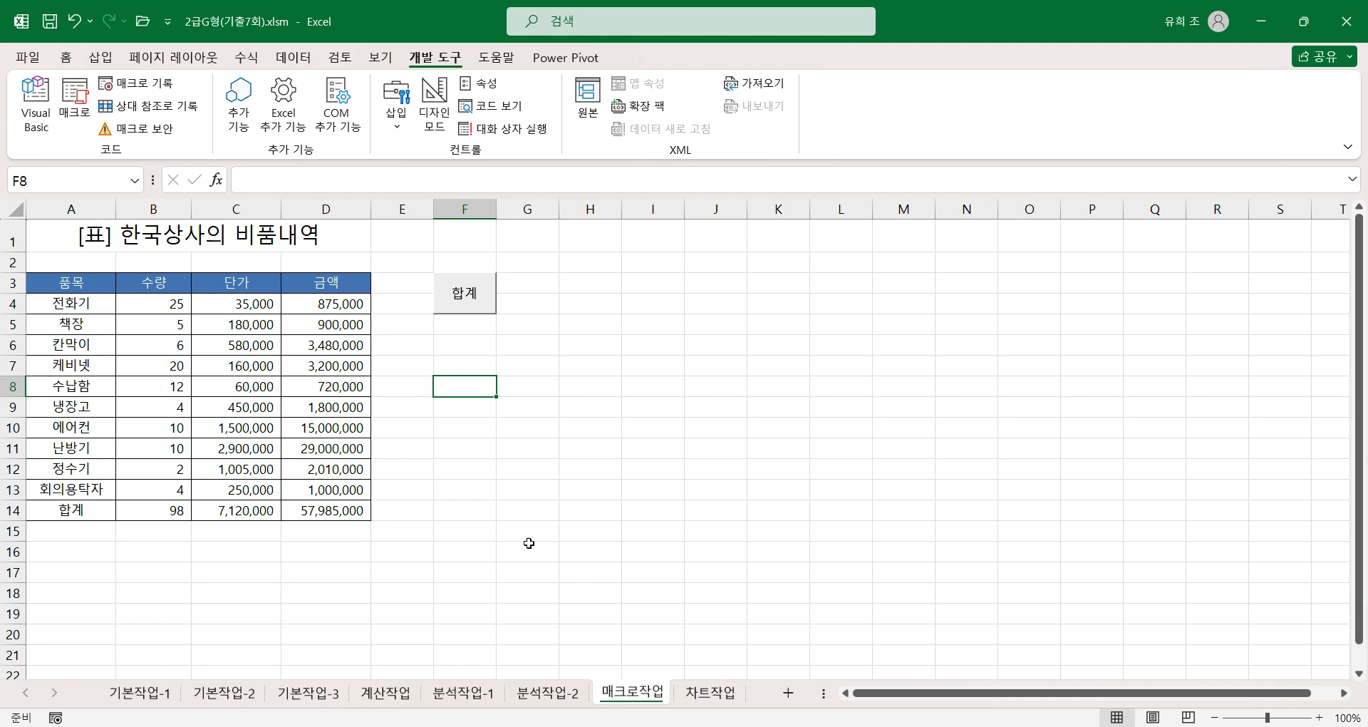
Draw a 배지 basic shape over cells F6:F7 and enter the text 서식 in it
{"action": "left_click", "coordinate": [560, 423]}
{"action": "left_click_drag", "start_coordinate": [458, 354], "coordinate": [459, 363]}
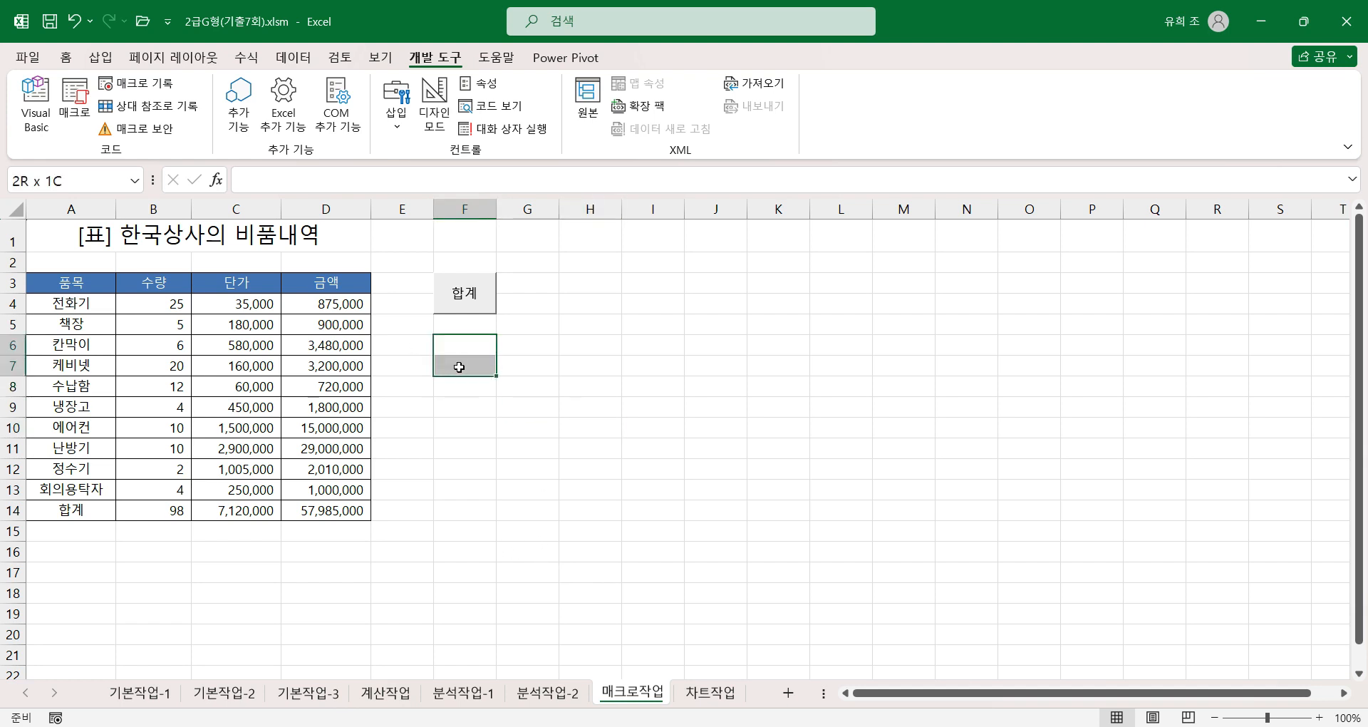
{"action": "left_click", "coordinate": [100, 57]}
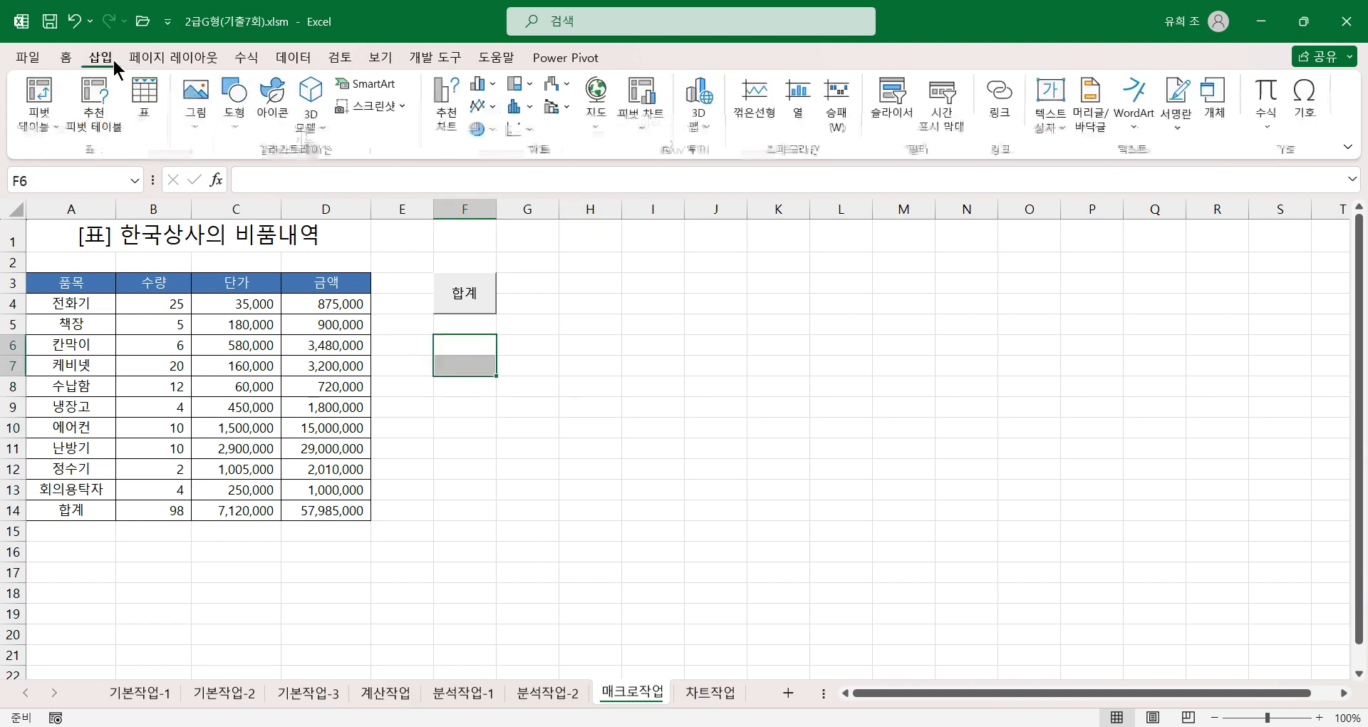
{"action": "left_click", "coordinate": [235, 128]}
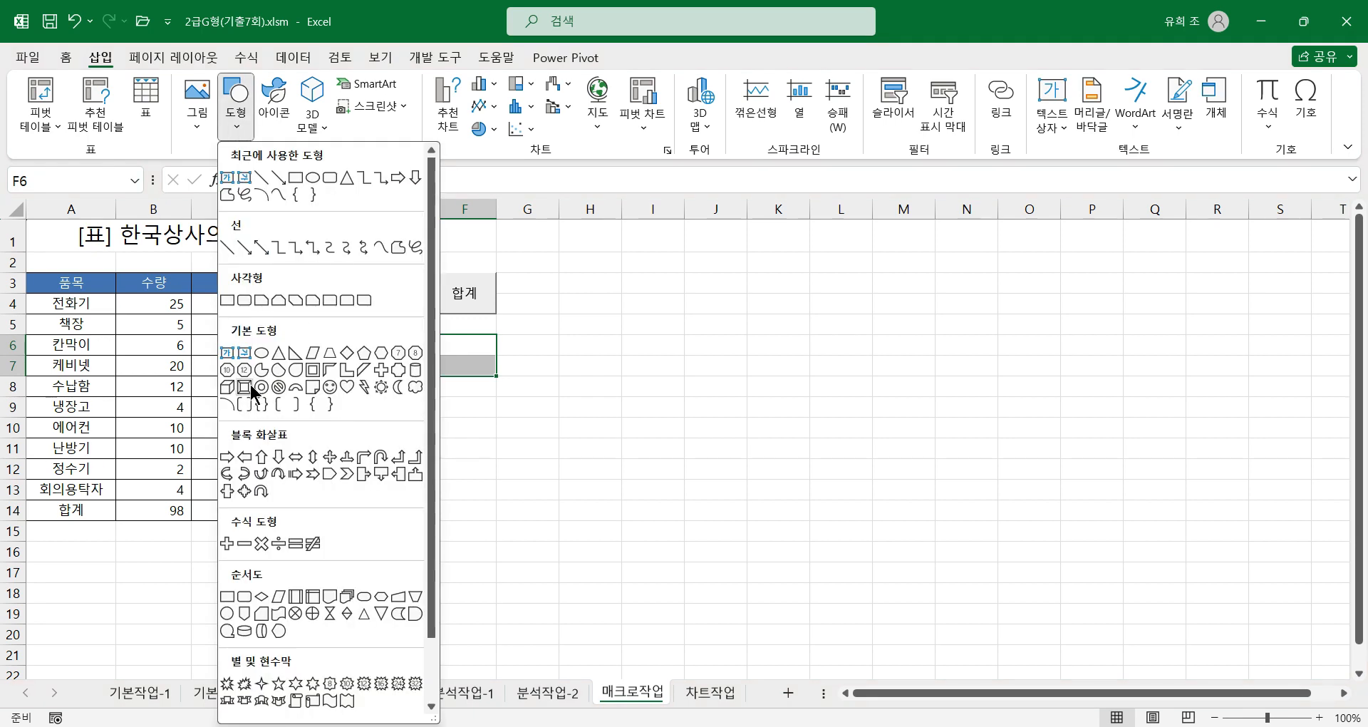
{"action": "left_click", "coordinate": [388, 376]}
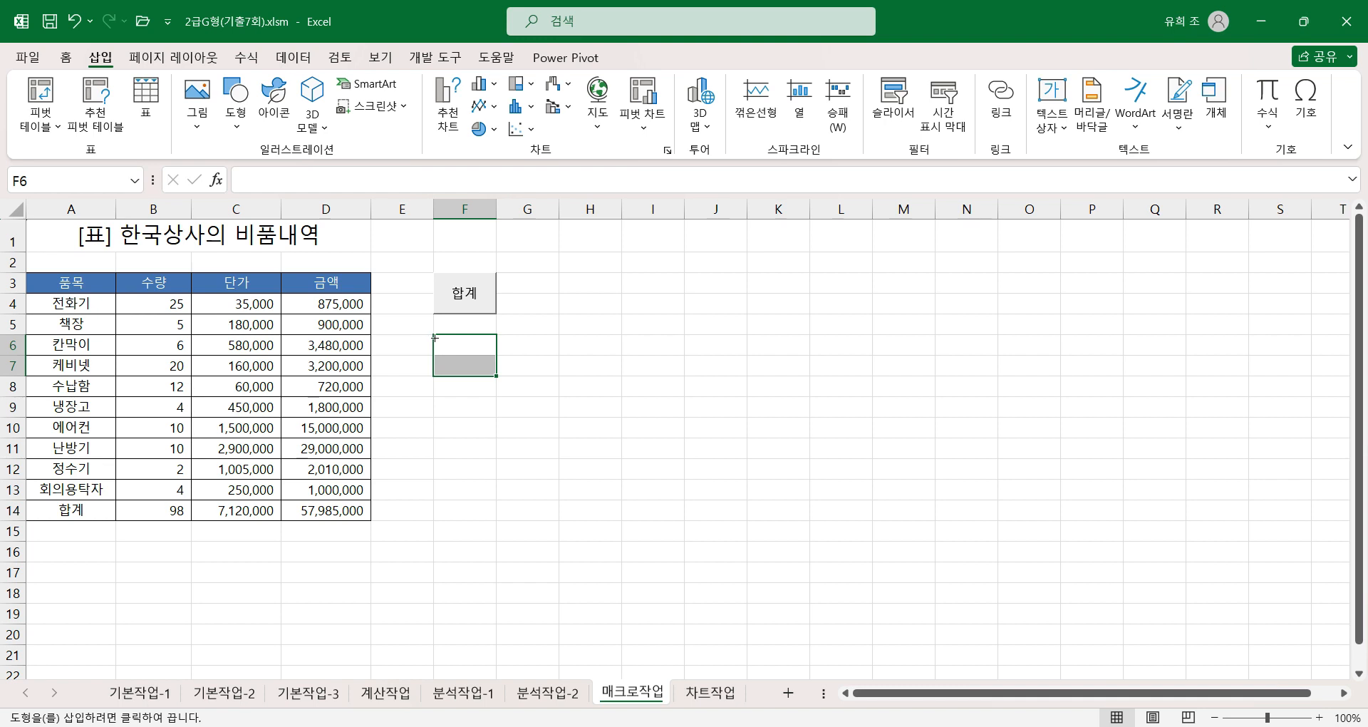
{"action": "left_click_drag", "start_coordinate": [432, 334], "coordinate": [497, 376]}
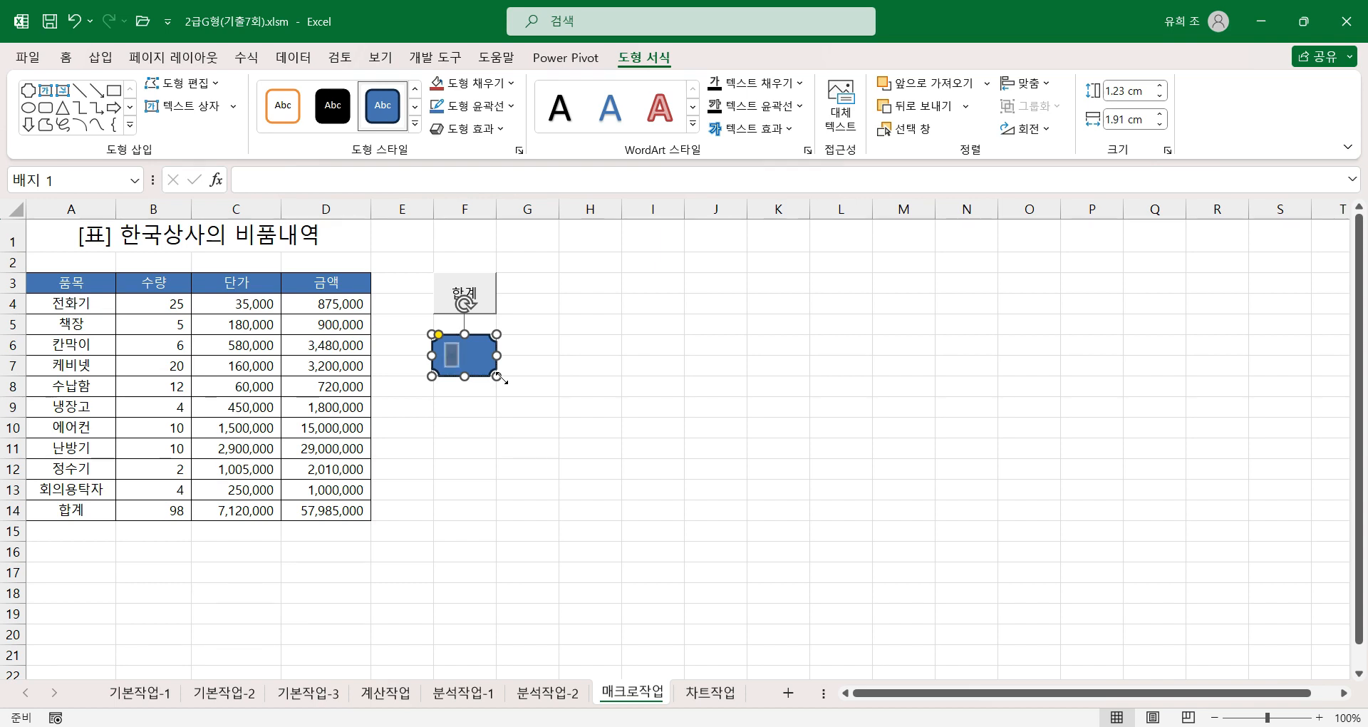
{"action": "type", "text": "서식"}
Assign the 서식 macro to the badge shape over F6:F7 and deselect the shape
{"action": "right_click", "coordinate": [486, 365]}
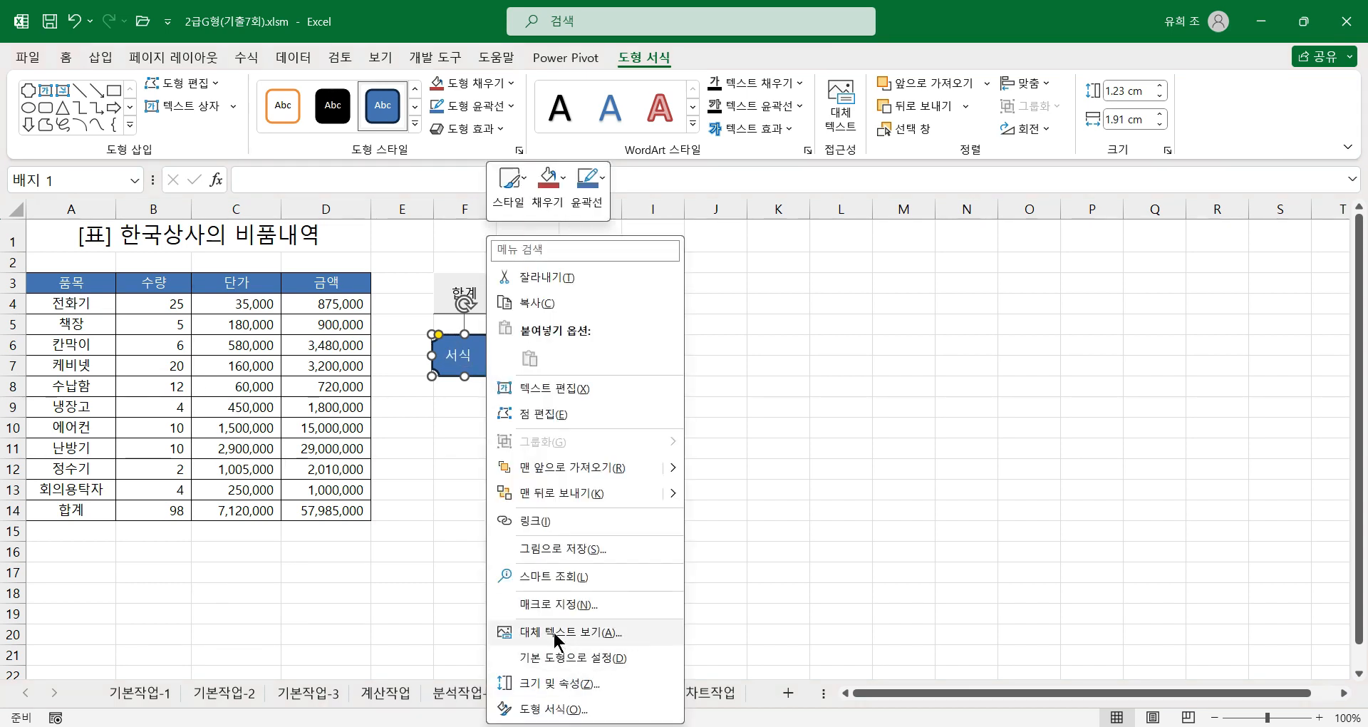
{"action": "left_click", "coordinate": [558, 604]}
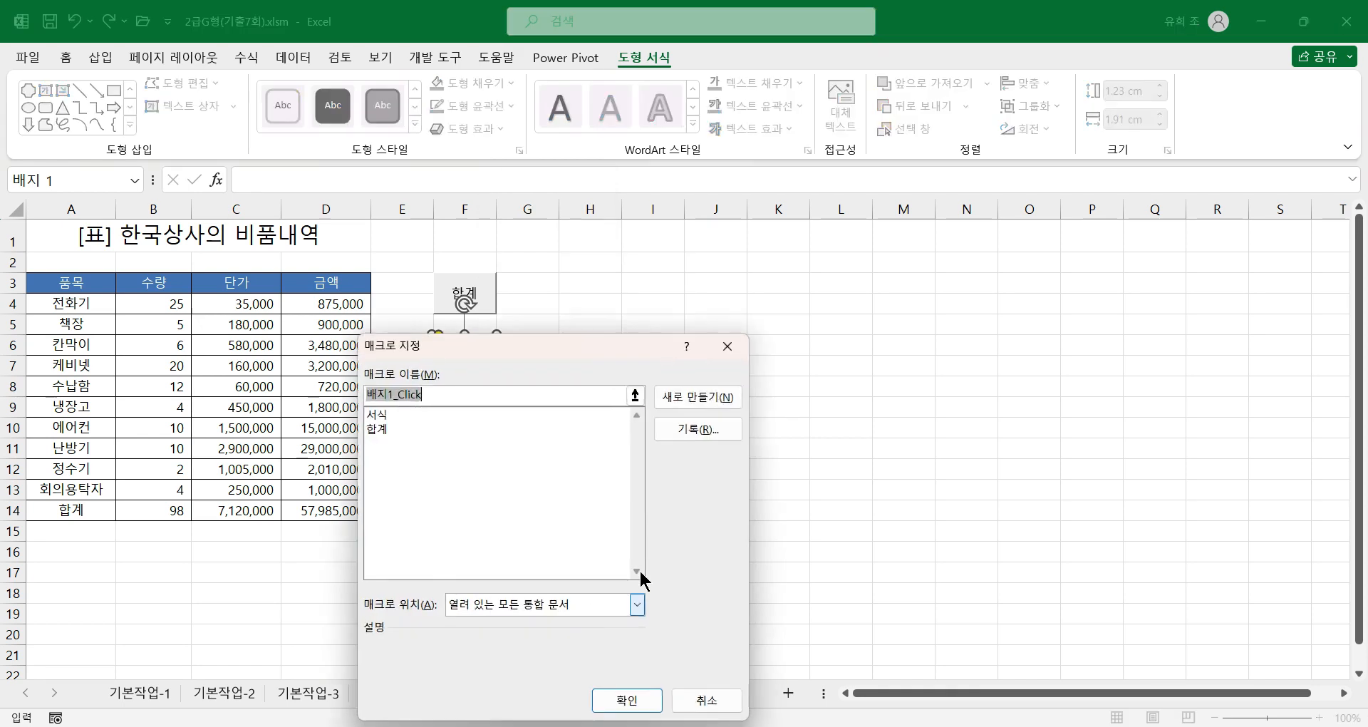
{"action": "left_click", "coordinate": [375, 414]}
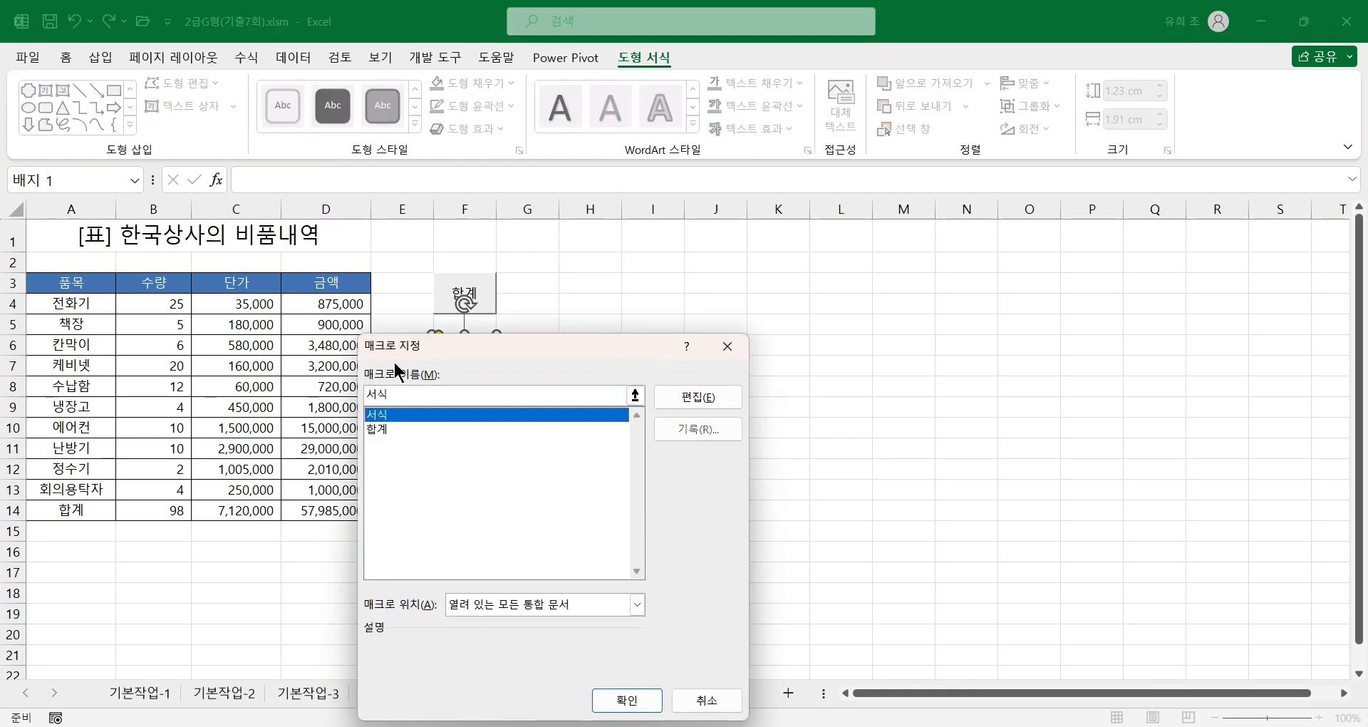
{"action": "left_click", "coordinate": [627, 699]}
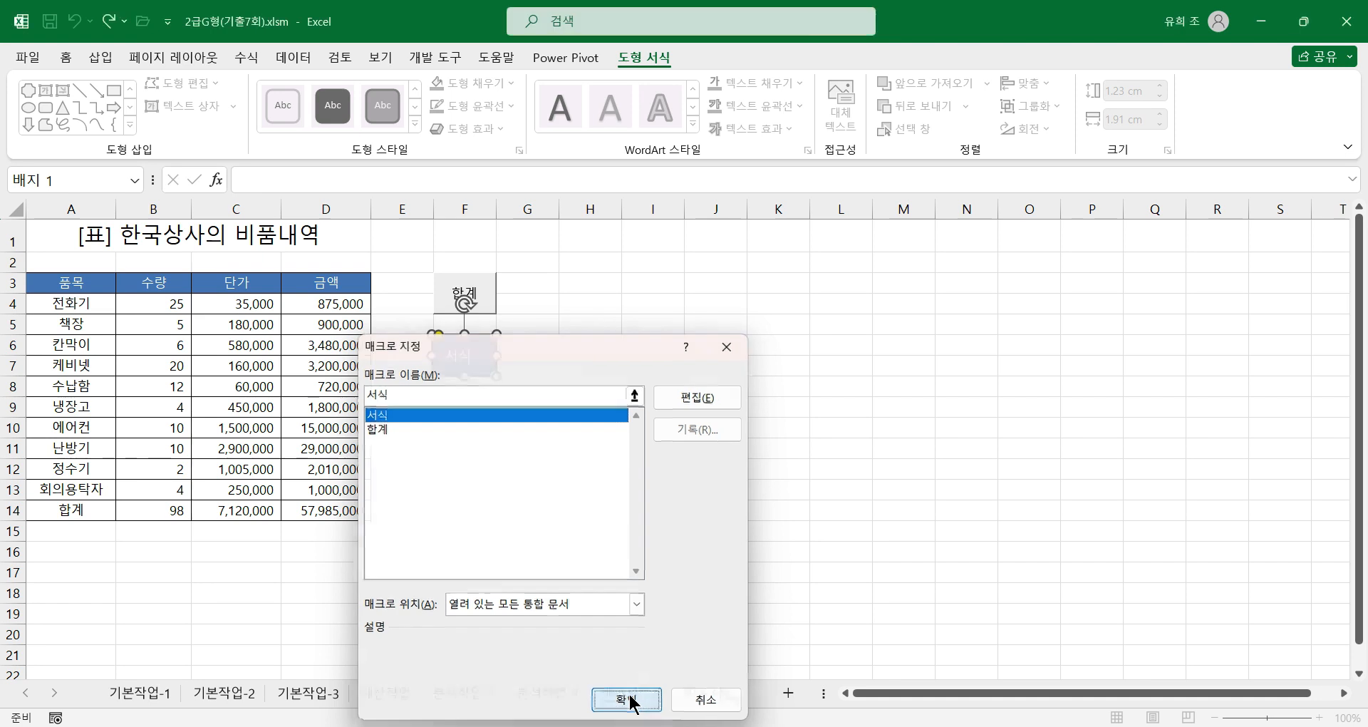
{"action": "left_click", "coordinate": [598, 410]}
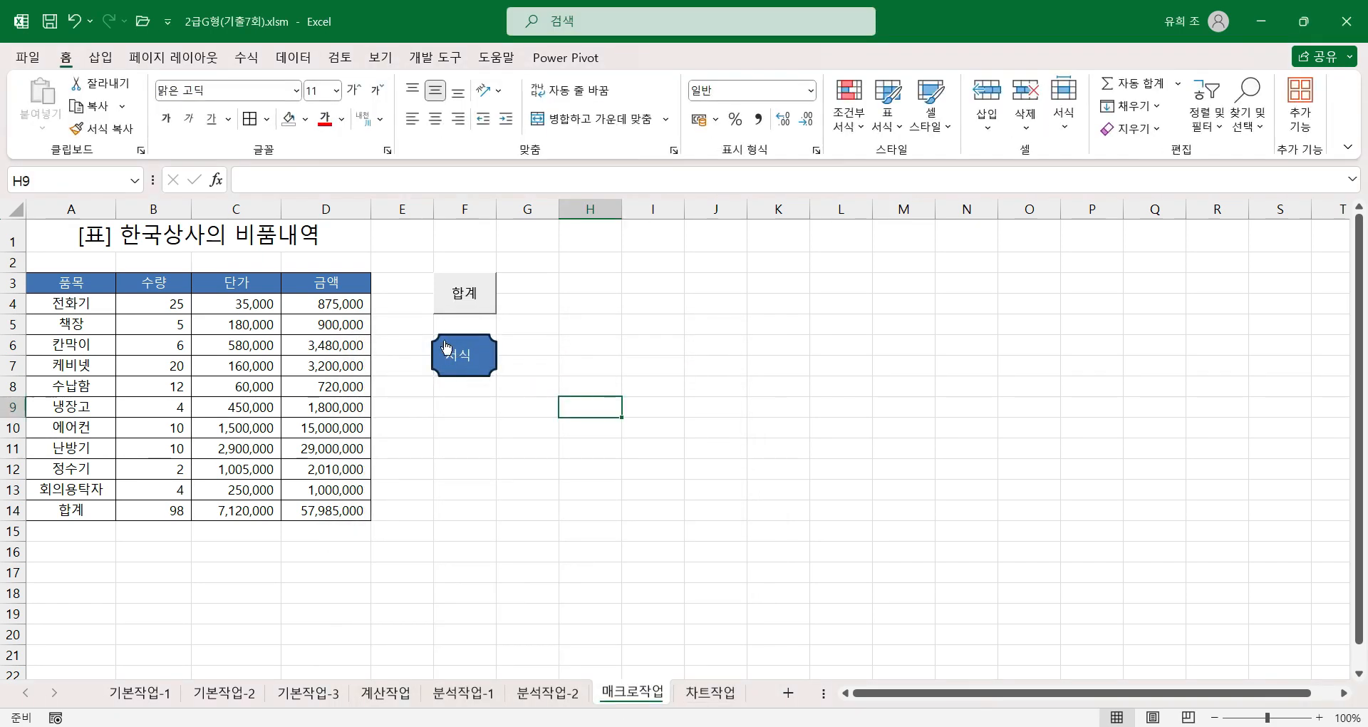
Run the 서식 macro from its shape to fill A14:D14 with light blue
{"action": "left_click", "coordinate": [464, 363]}
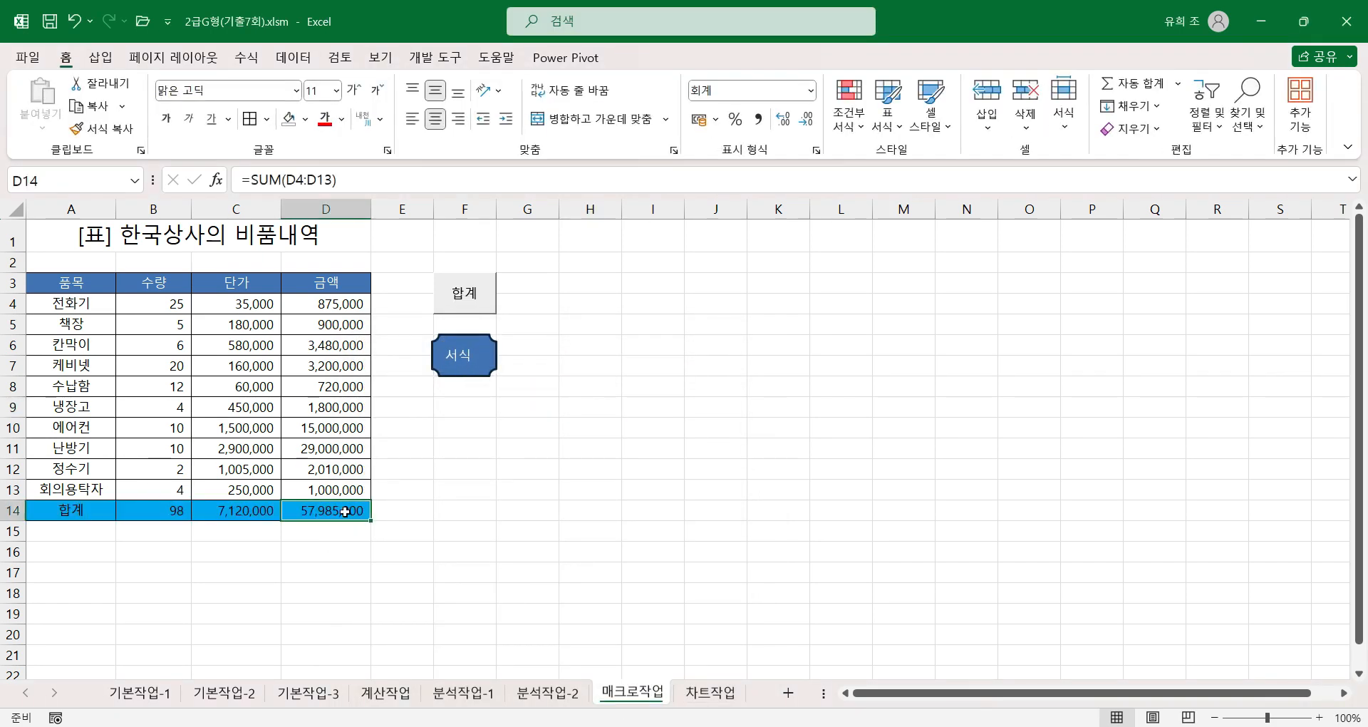
{"action": "left_click", "coordinate": [483, 436]}
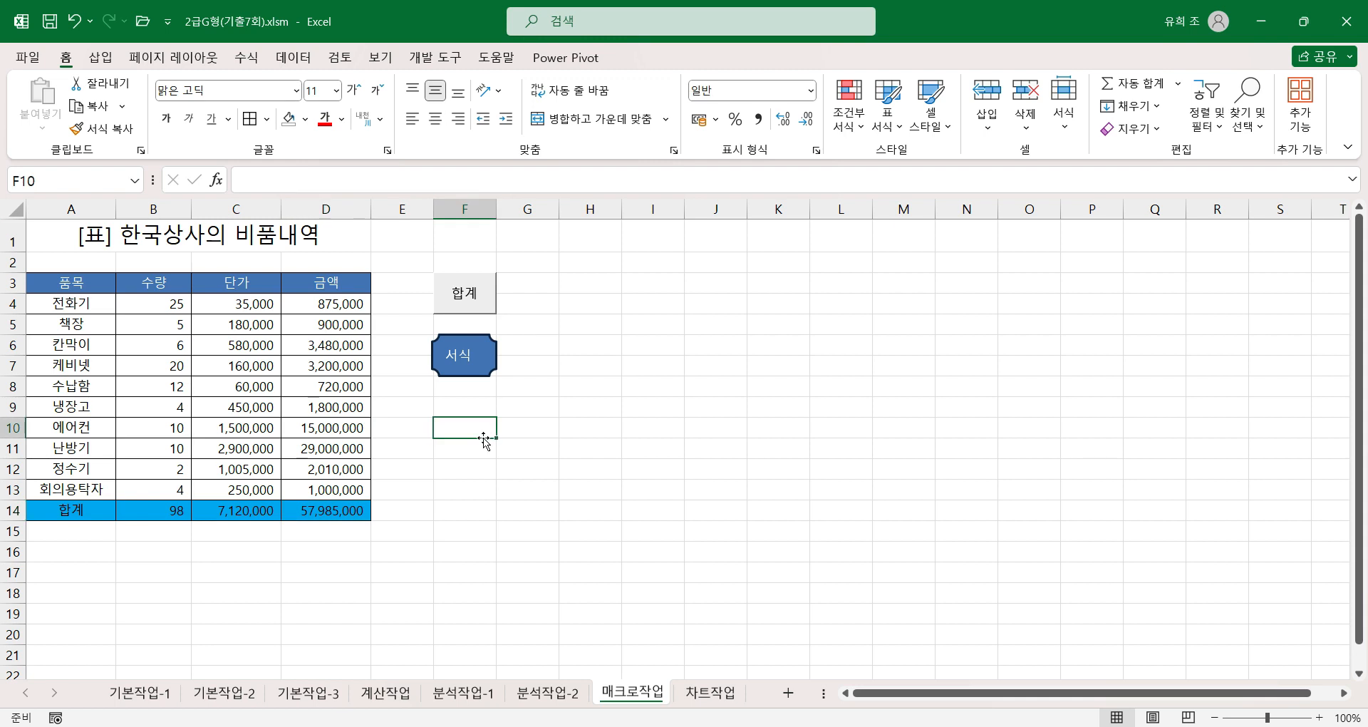
{"action": "left_click", "coordinate": [499, 458]}
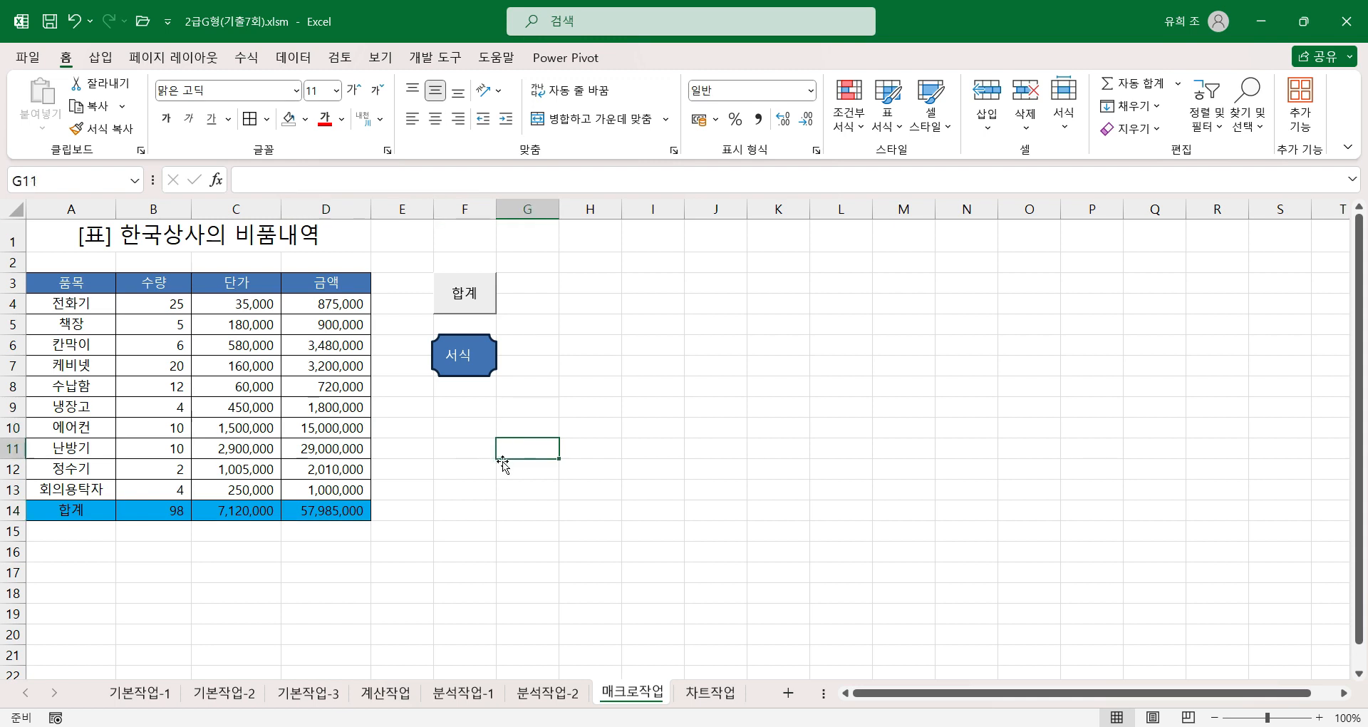
Open the 차트작업 sheet and review the salary table and the column chart below it
{"action": "left_click", "coordinate": [699, 693]}
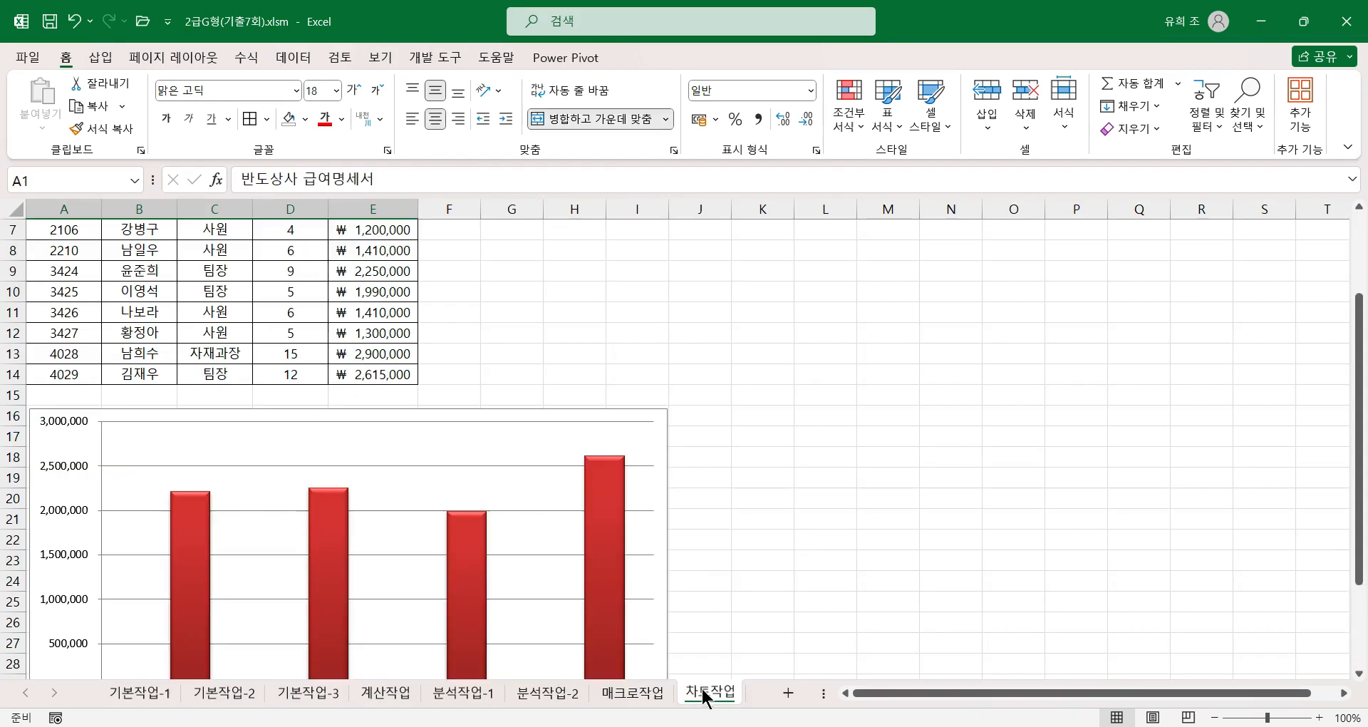
{"action": "scroll", "coordinate": [391, 549], "scroll_direction": "up", "scroll_amount": 2}
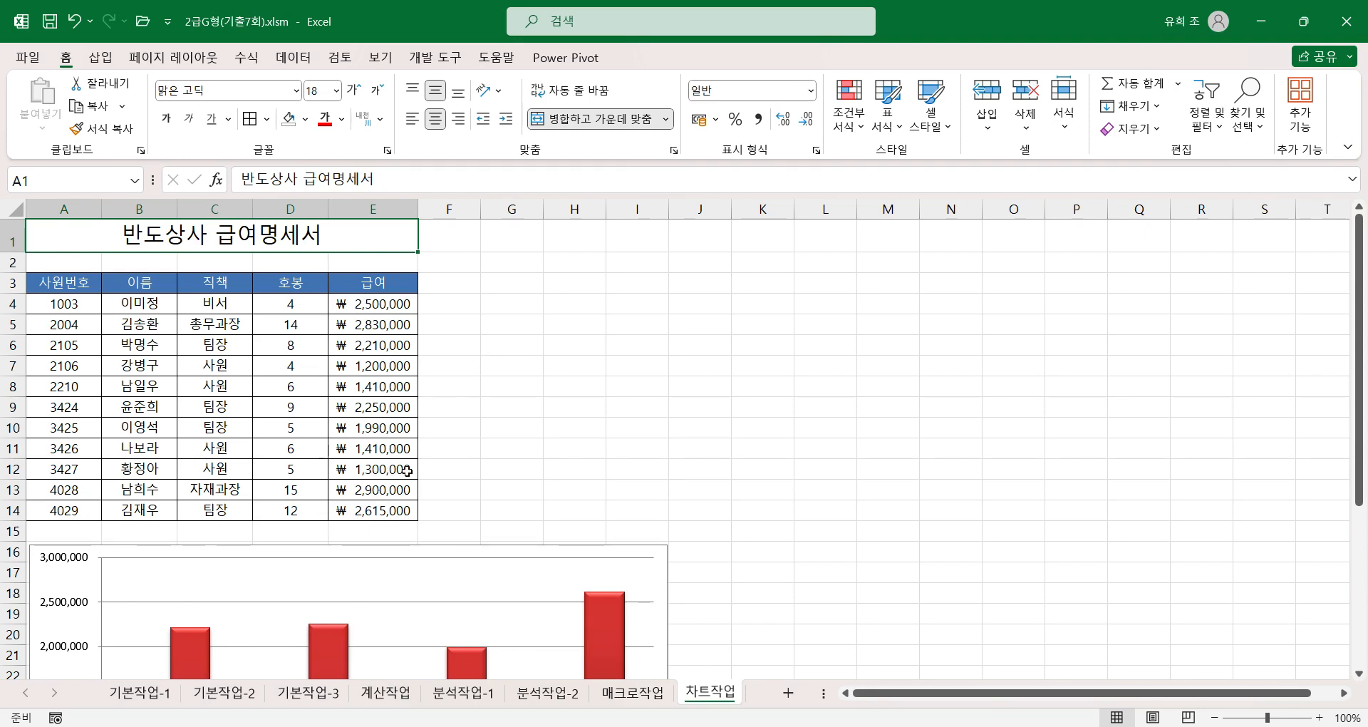
{"action": "scroll", "coordinate": [408, 471], "scroll_direction": "down", "scroll_amount": 4}
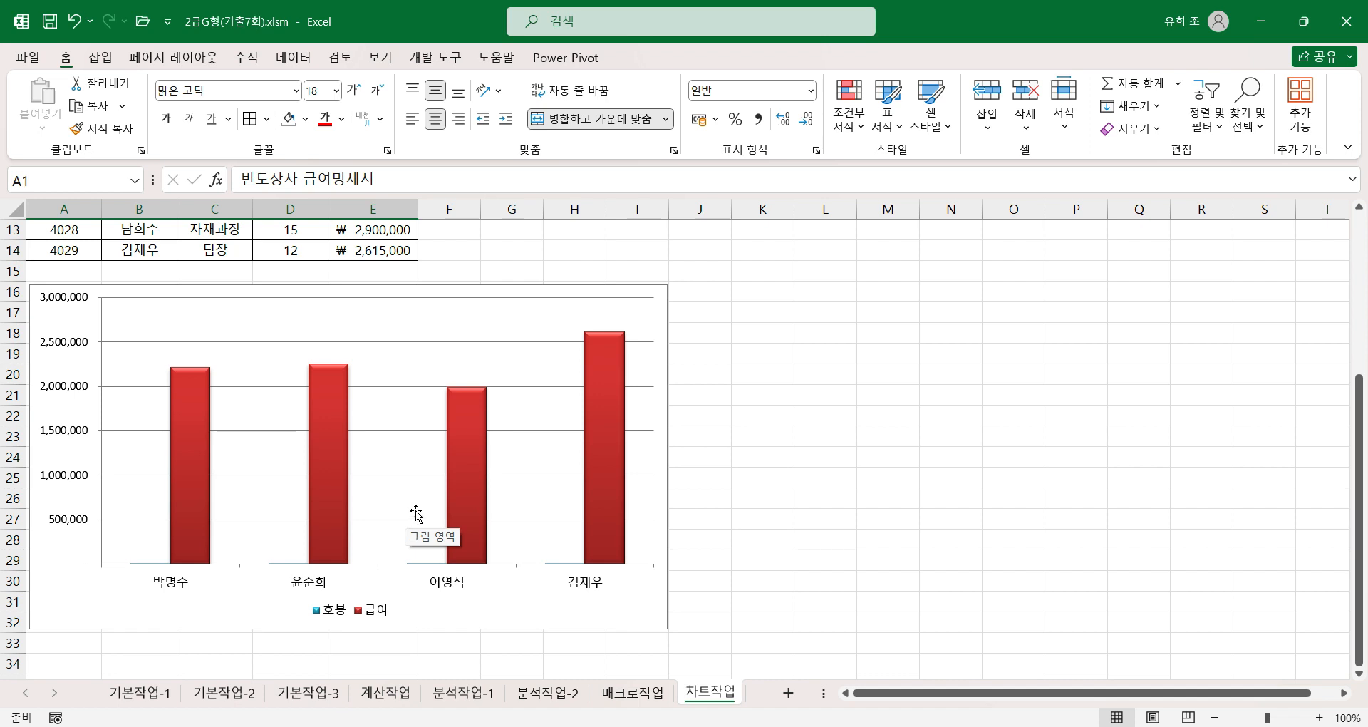
Change the 급여 series to a 표식이 있는 꺾은선형 chart plotted on the secondary axis, keeping 호봉 as clustered columns
{"action": "left_click", "coordinate": [335, 415]}
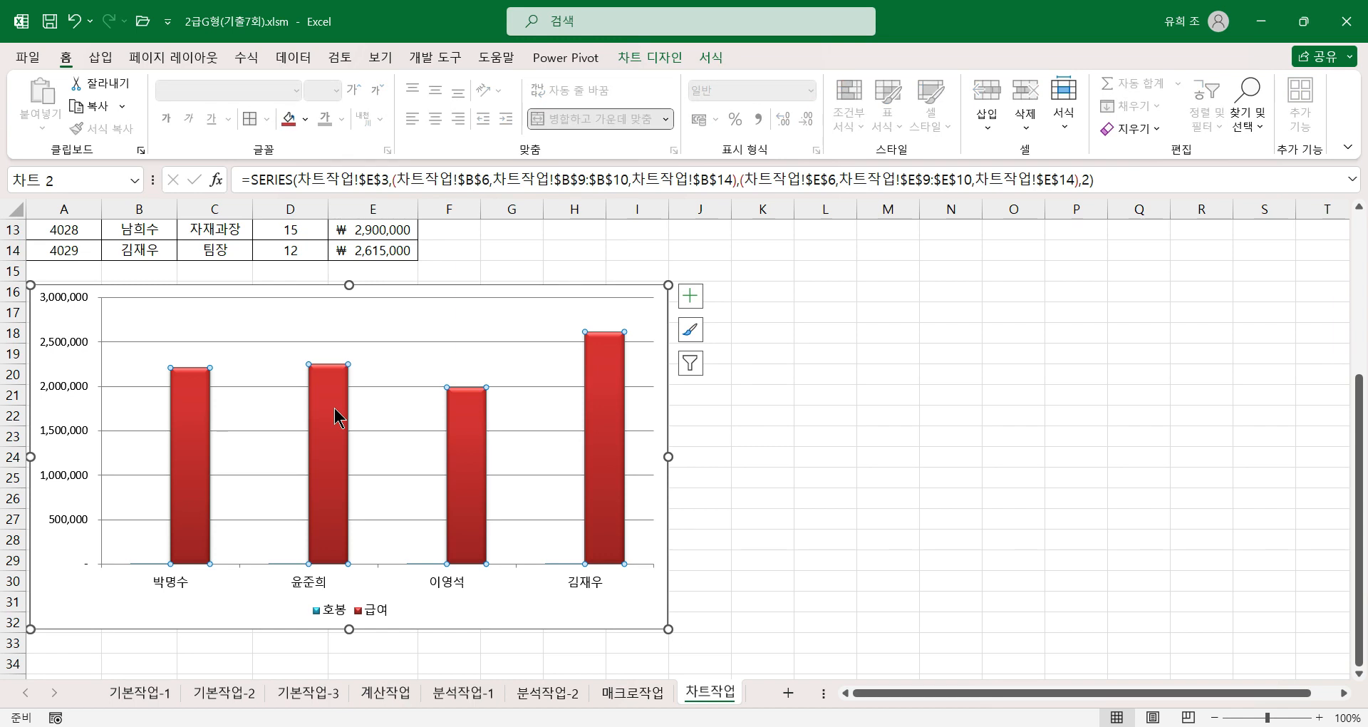
{"action": "right_click", "coordinate": [335, 408]}
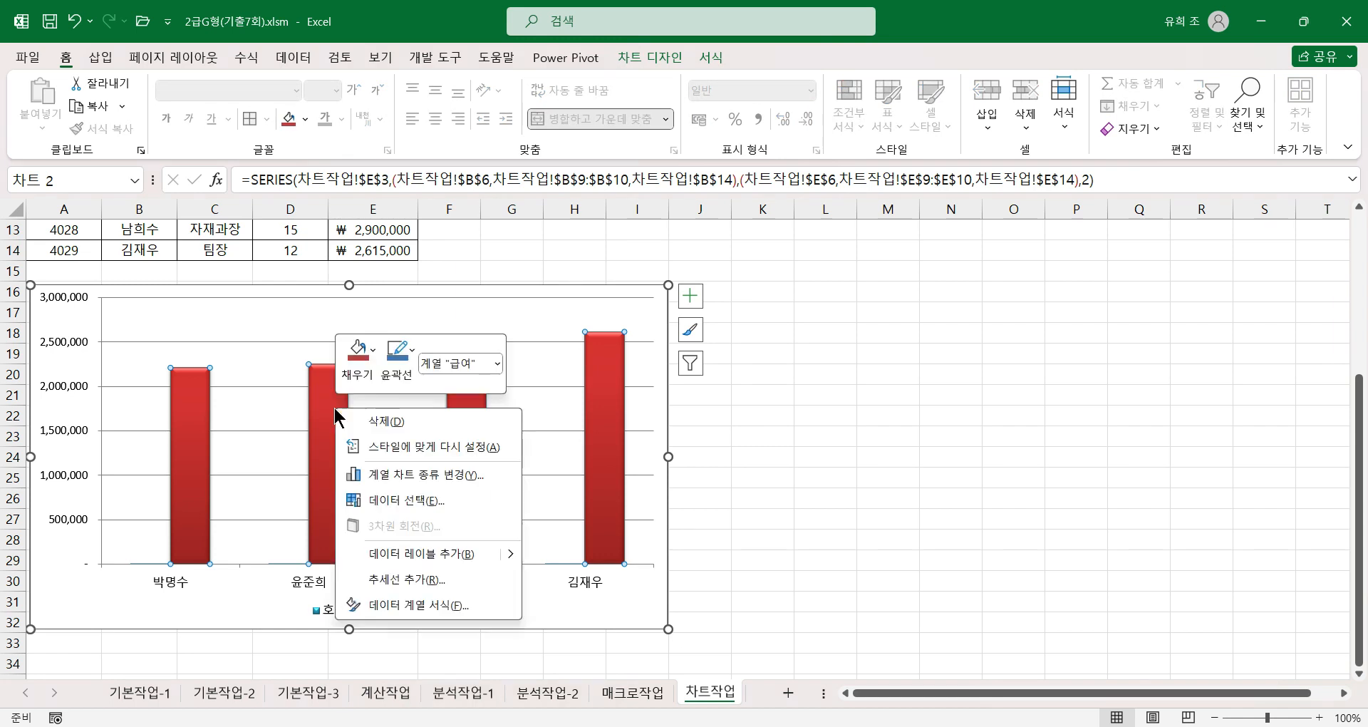
{"action": "left_click", "coordinate": [408, 476]}
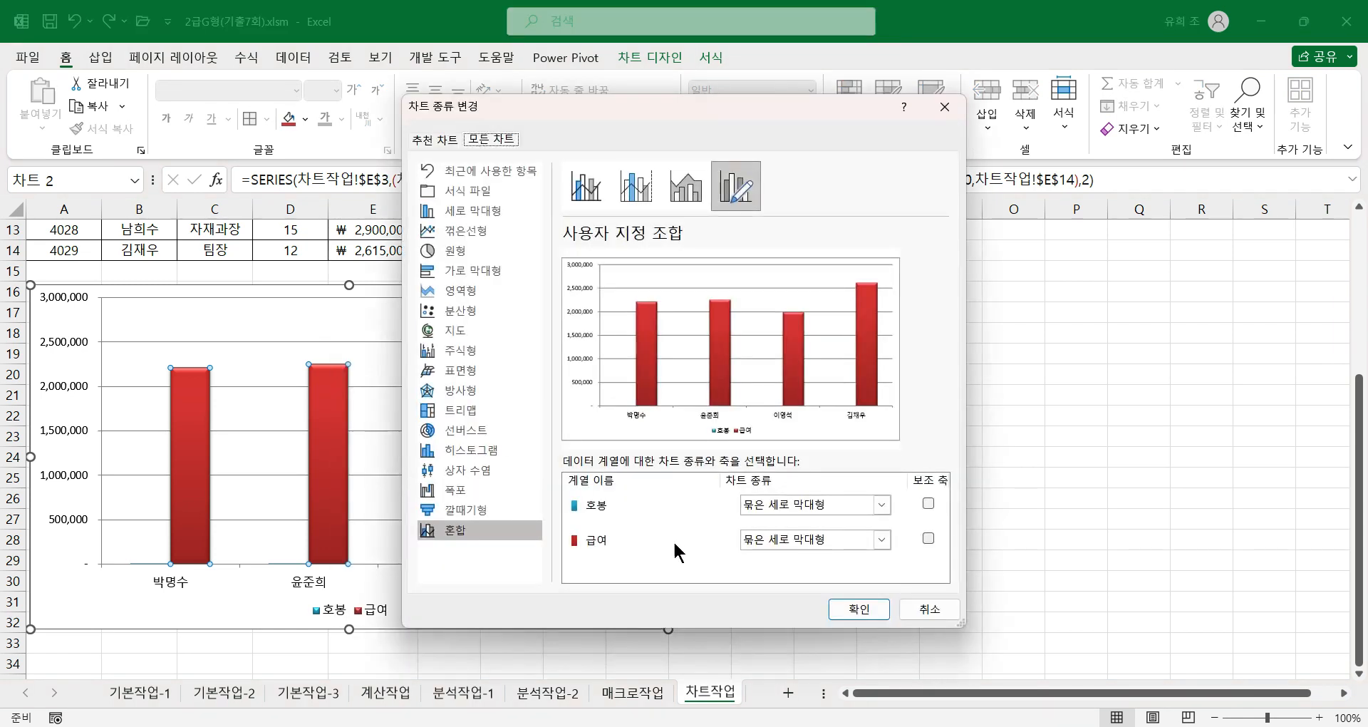
{"action": "left_click", "coordinate": [777, 548]}
{"action": "left_click", "coordinate": [921, 360]}
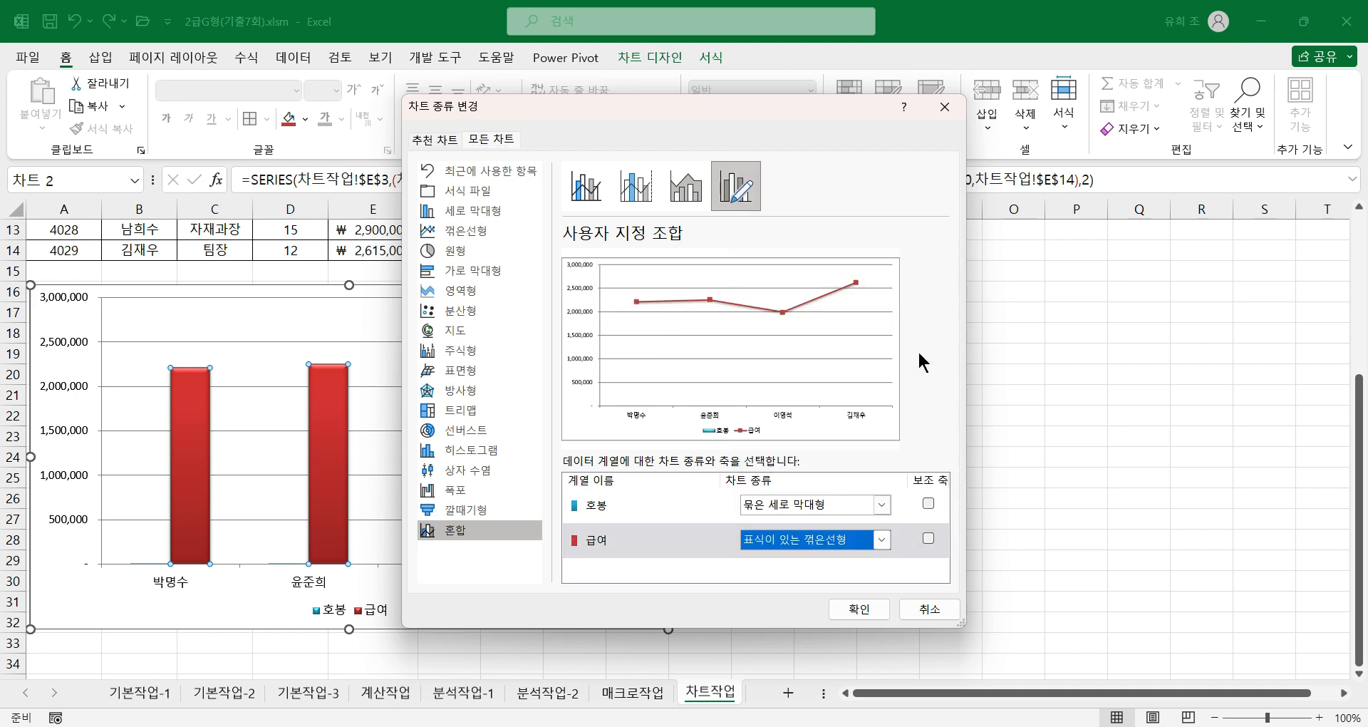
{"action": "left_click", "coordinate": [928, 539]}
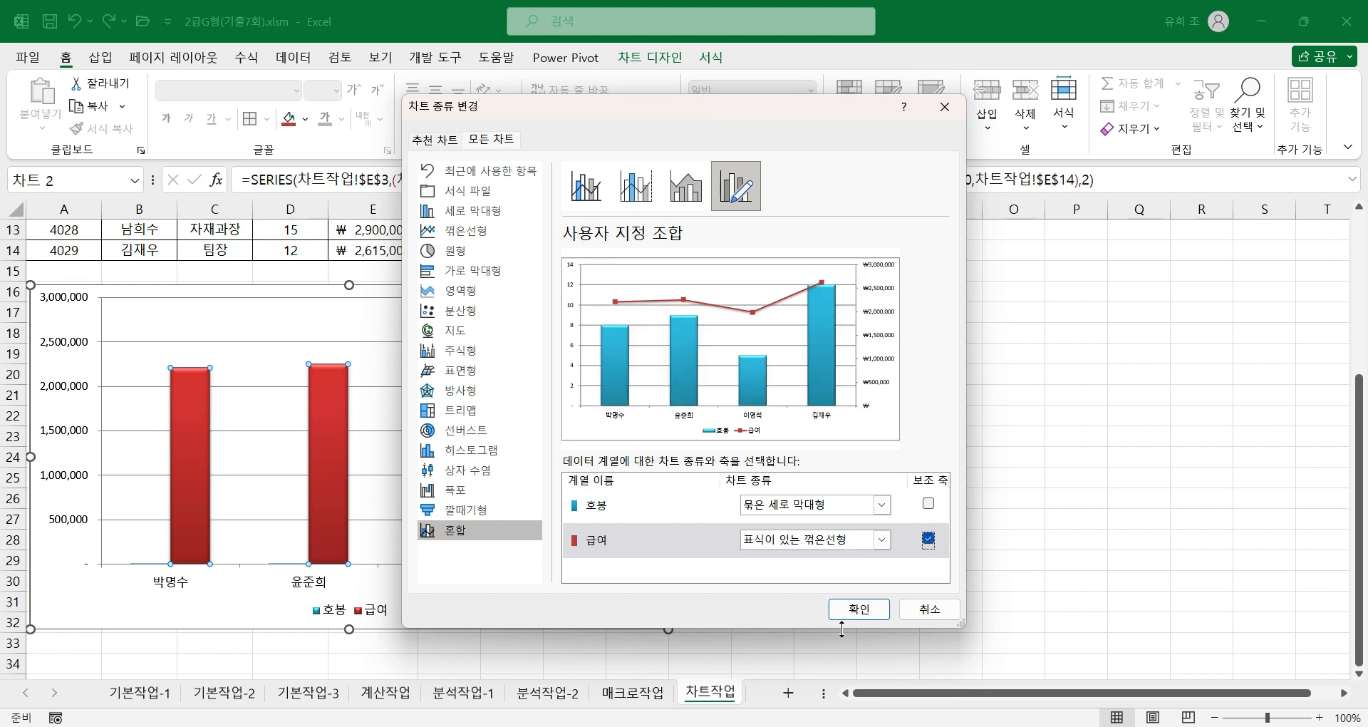
{"action": "left_click", "coordinate": [859, 610]}
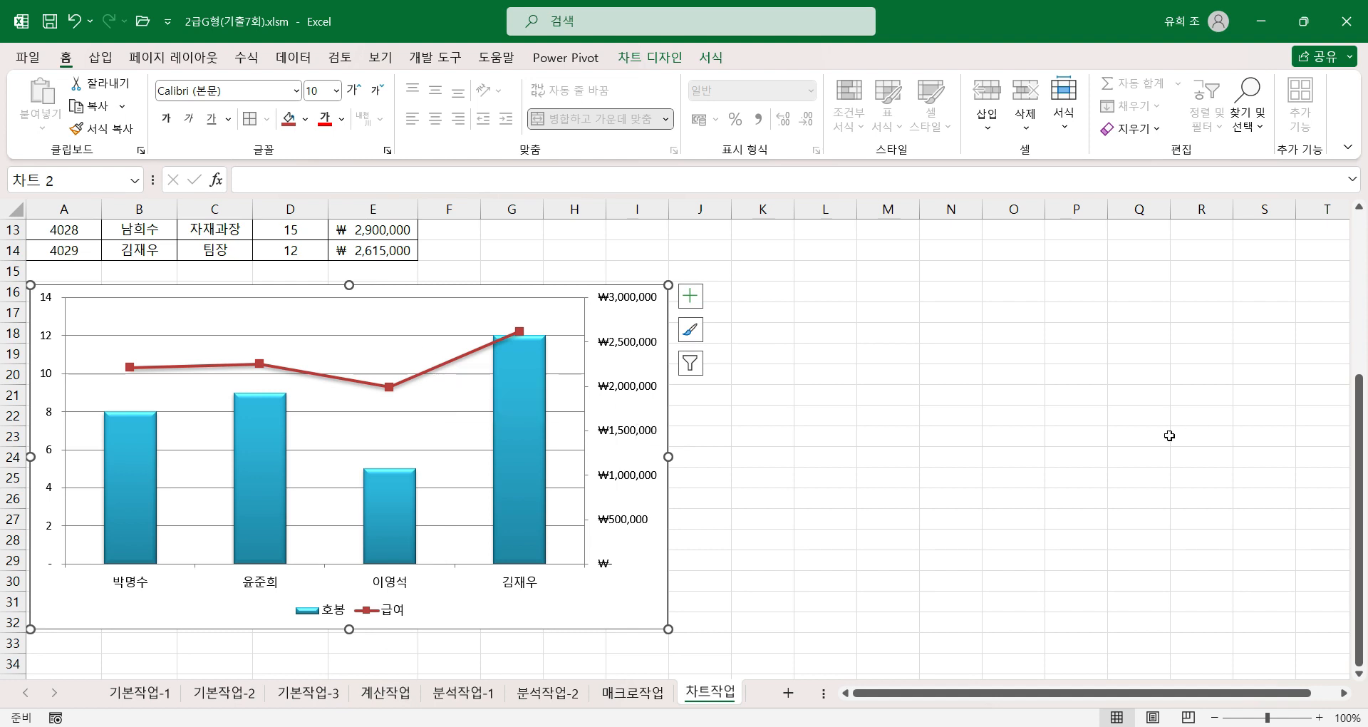
Add a chart title reading 팀장의 호봉과 급여
{"action": "left_click", "coordinate": [690, 295]}
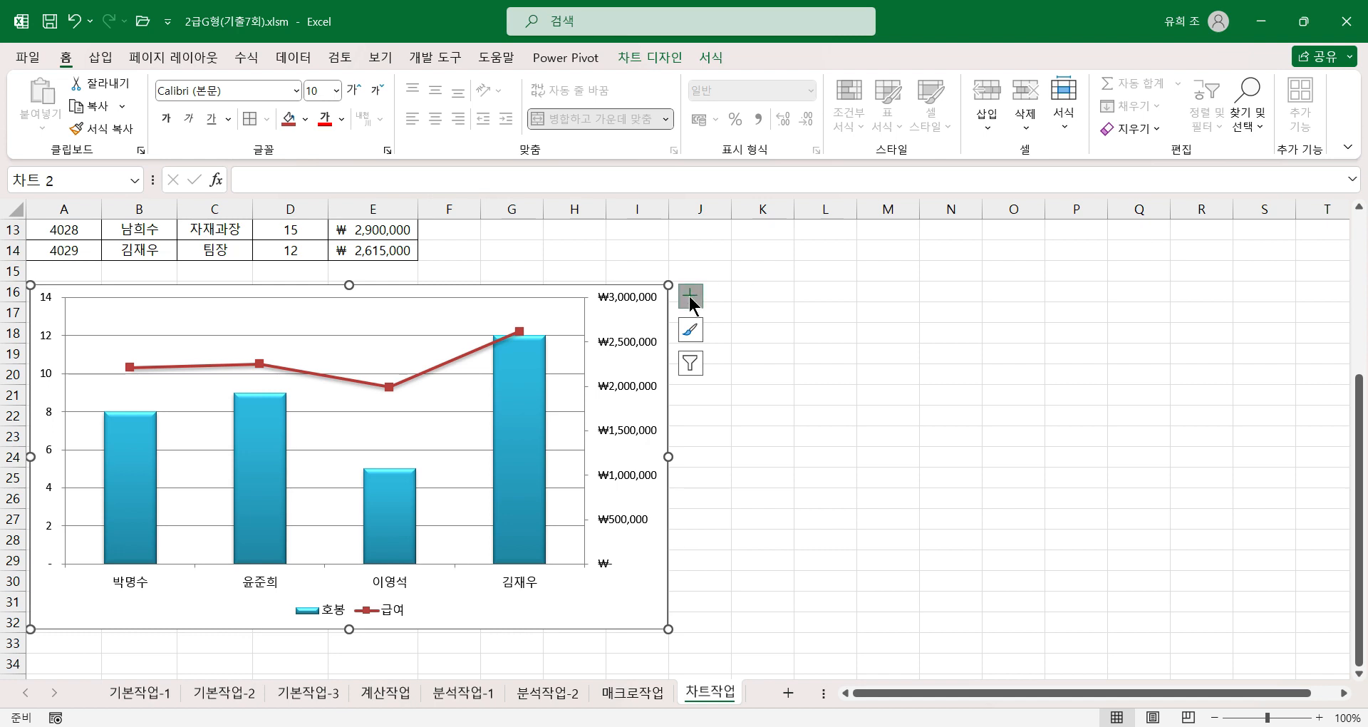
{"action": "left_click", "coordinate": [730, 354]}
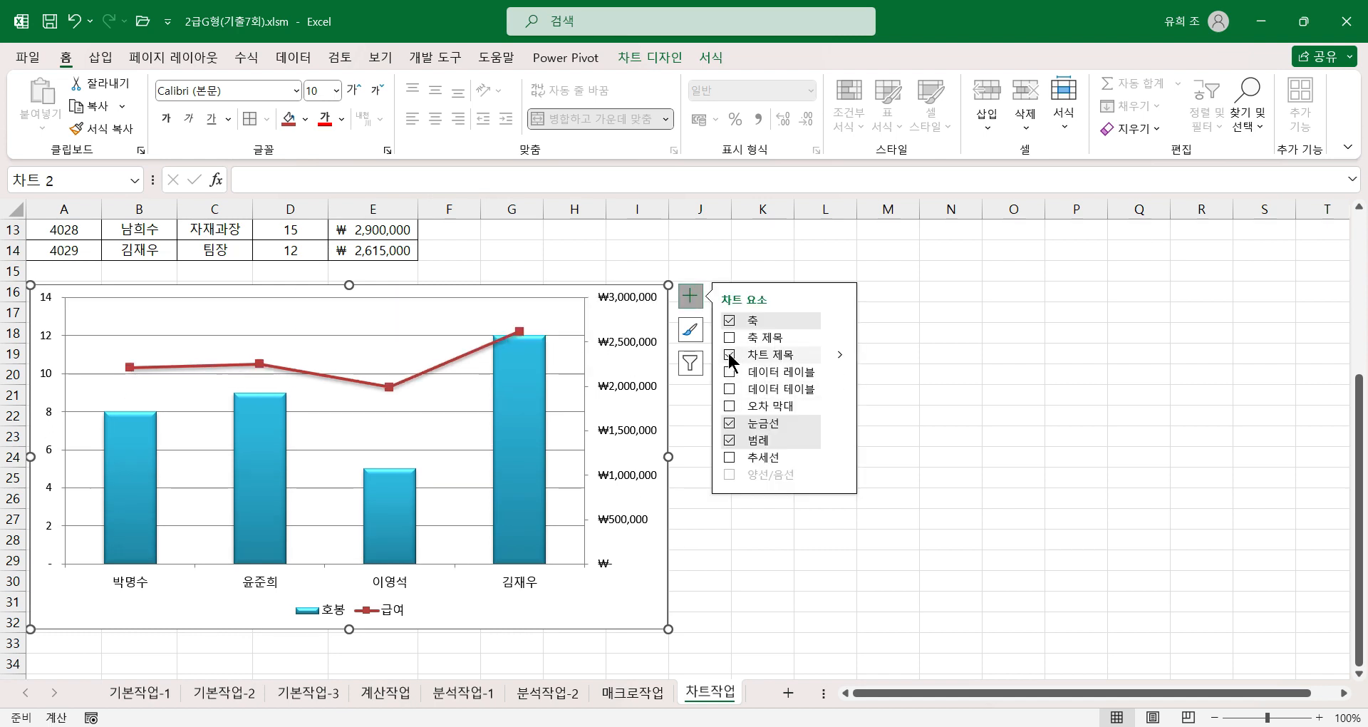
{"action": "left_click_drag", "start_coordinate": [304, 311], "coordinate": [393, 310]}
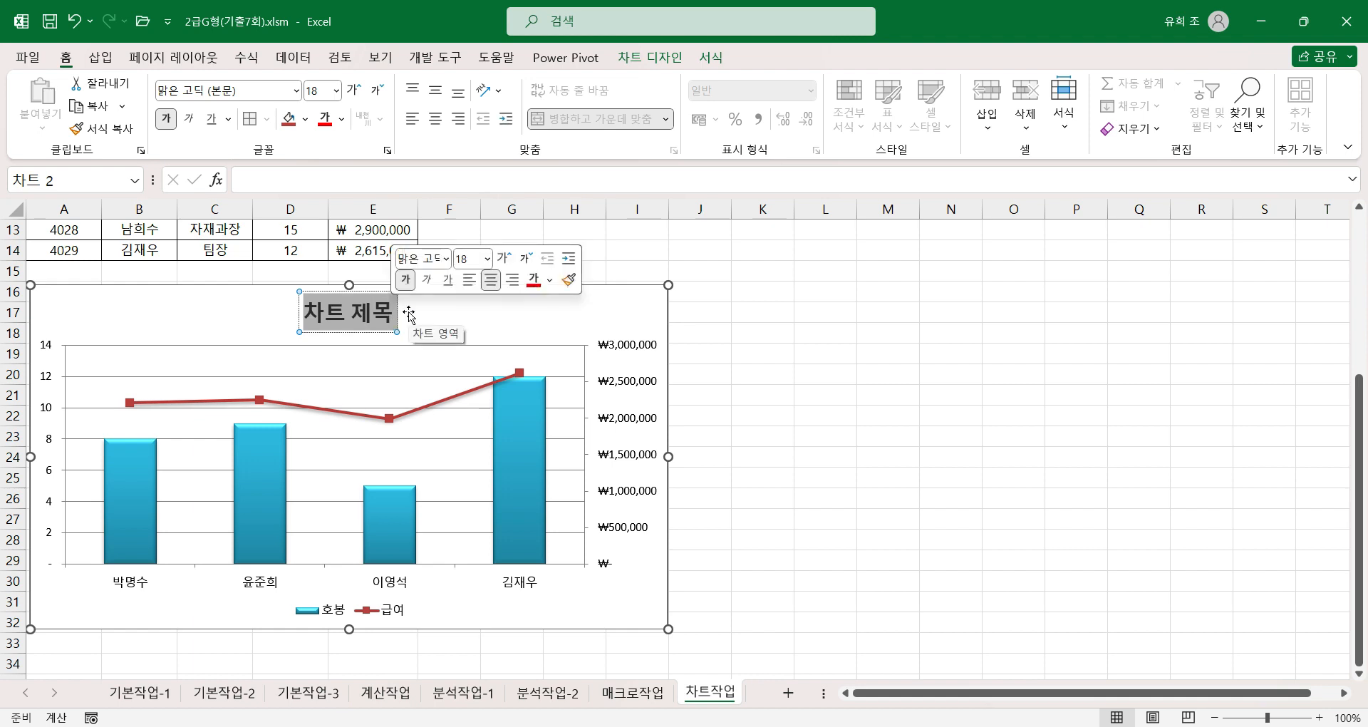
{"action": "type", "text": "티장의 호"}
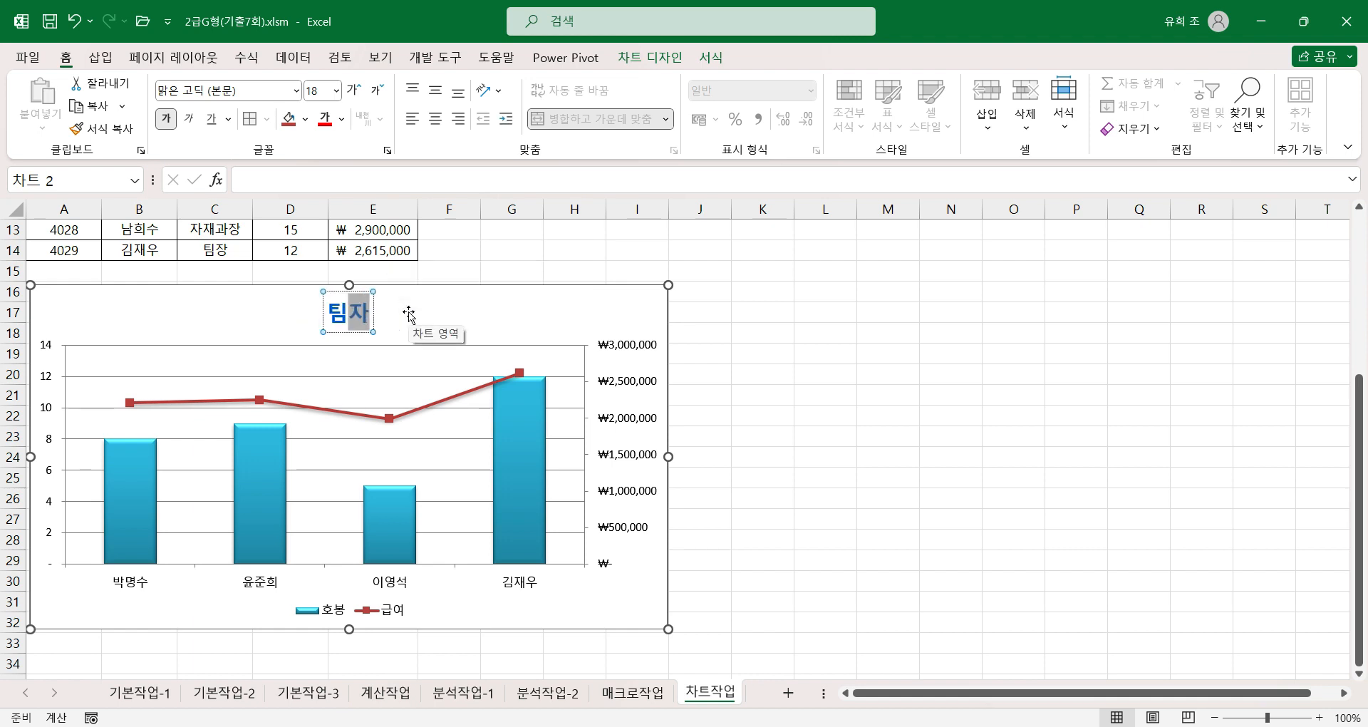
{"action": "type", "text": "봉과 금"}
{"action": "type", "text": "여"}
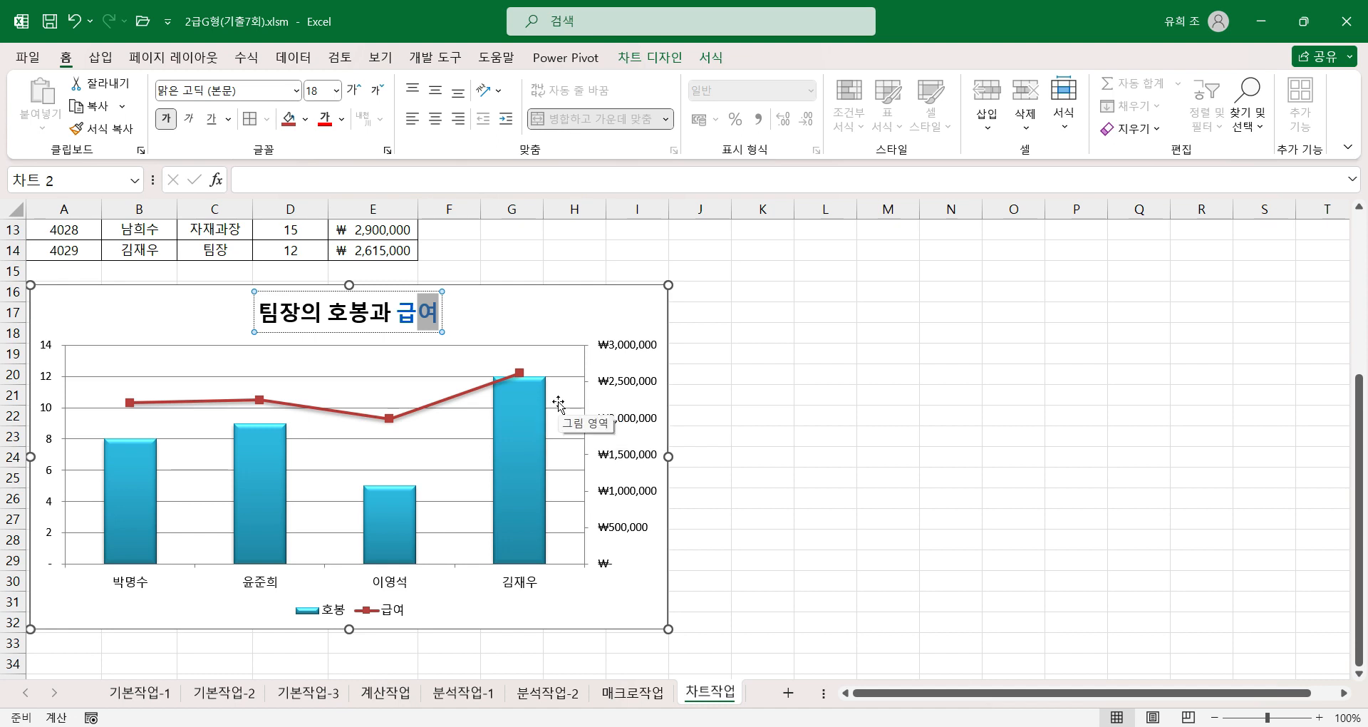
{"action": "left_click", "coordinate": [602, 306]}
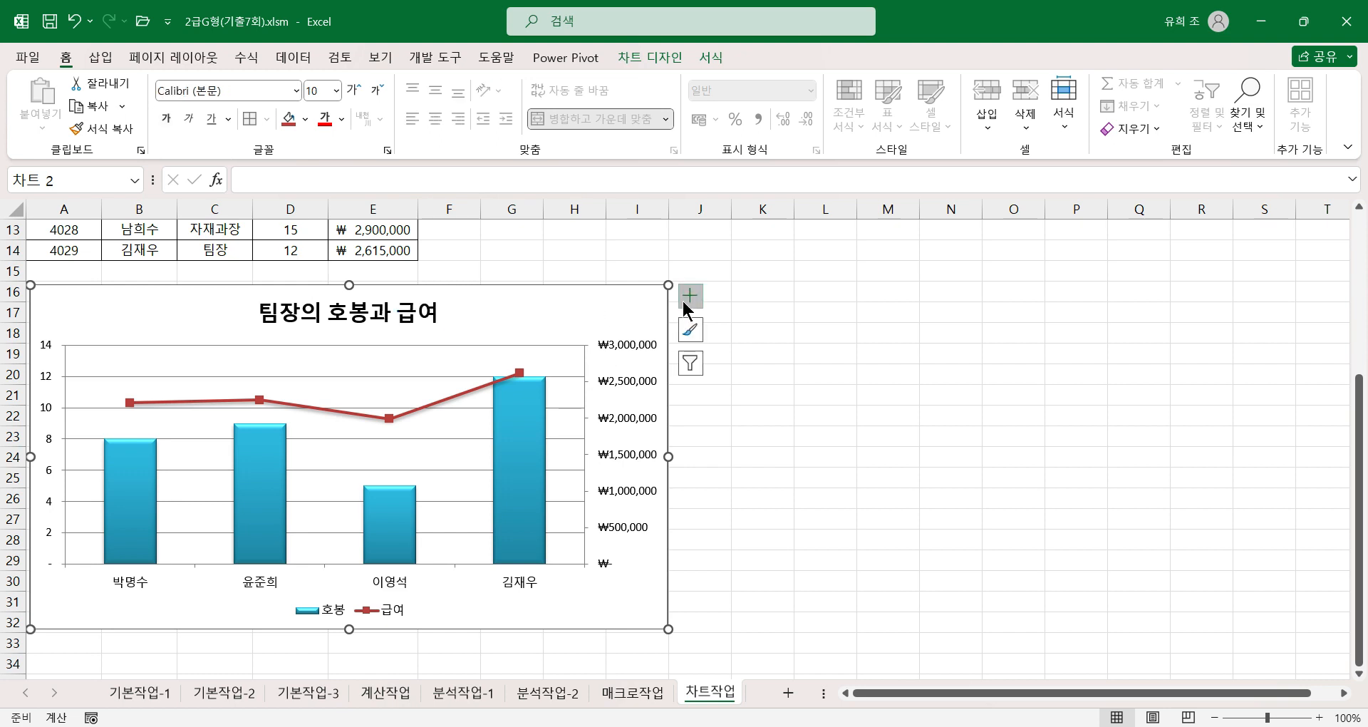
Add axis titles to the chart for the primary and secondary vertical axes only, leaving out the horizontal axis title
{"action": "left_click", "coordinate": [689, 303]}
{"action": "left_click", "coordinate": [729, 337]}
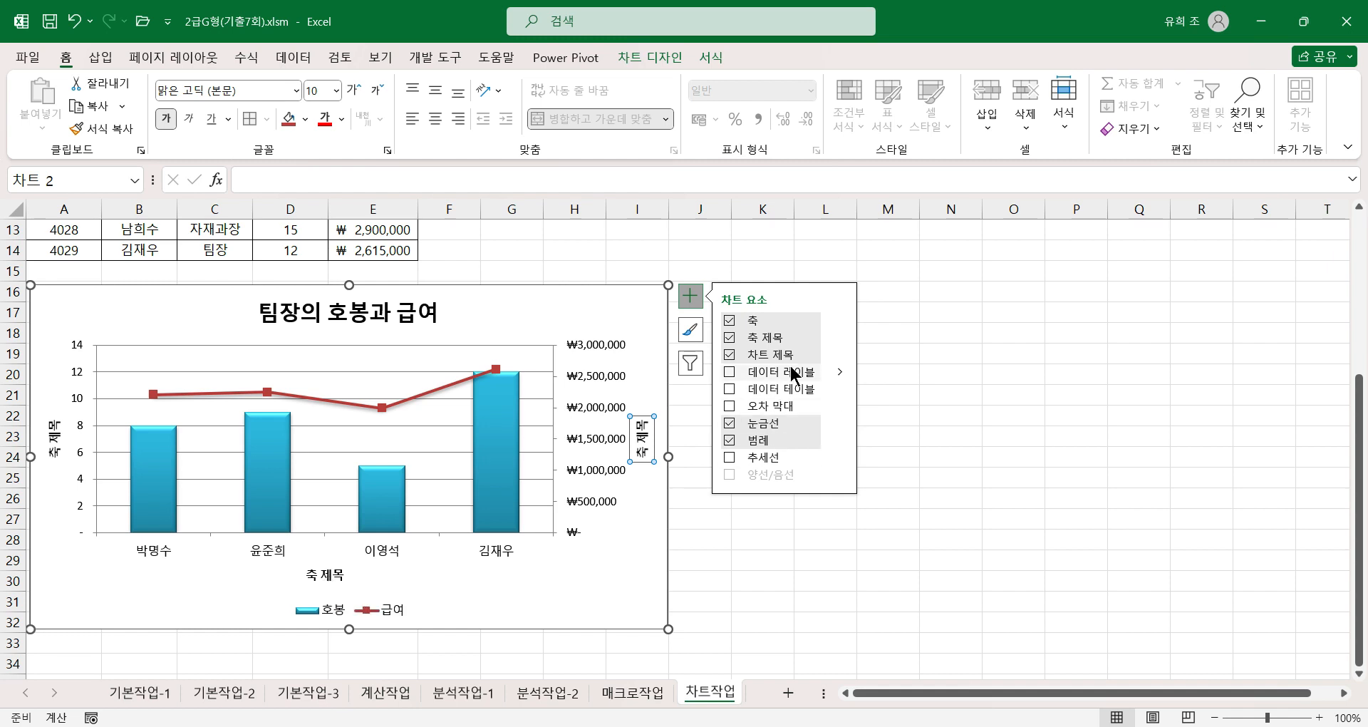
{"action": "left_click", "coordinate": [839, 338]}
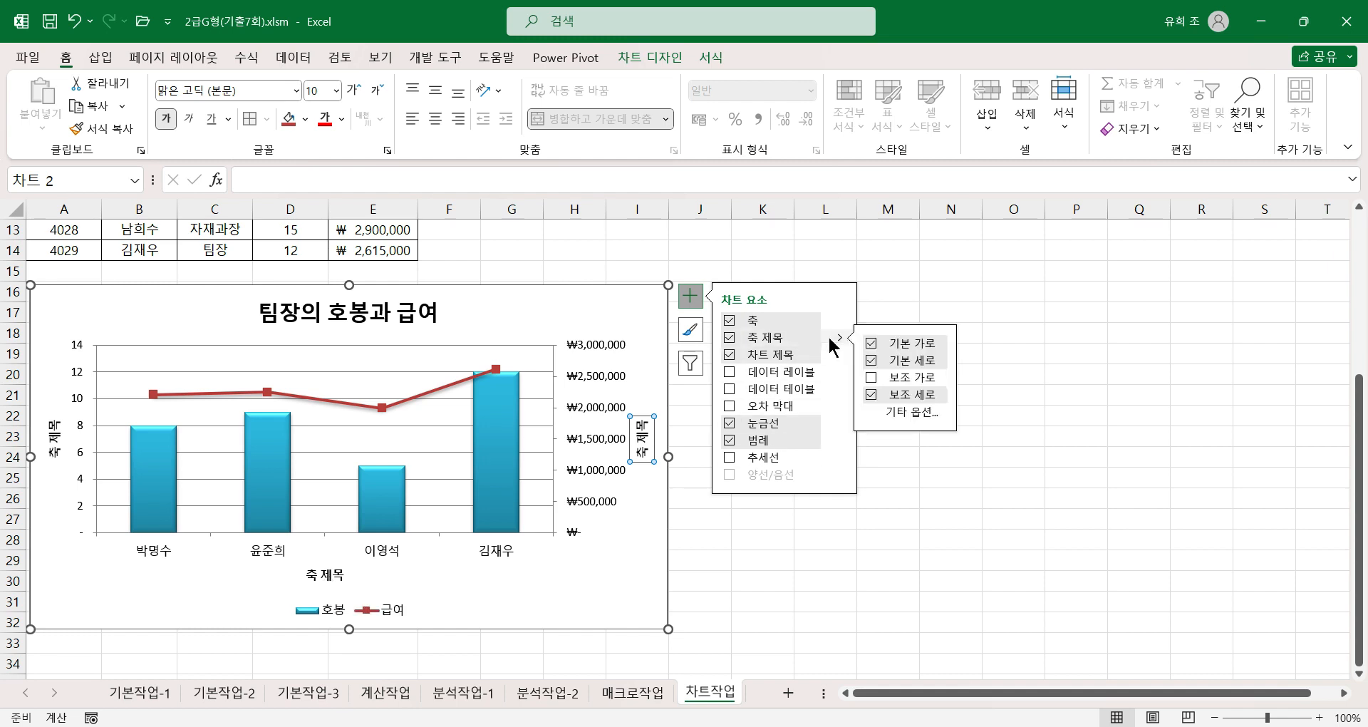
{"action": "left_click", "coordinate": [873, 344]}
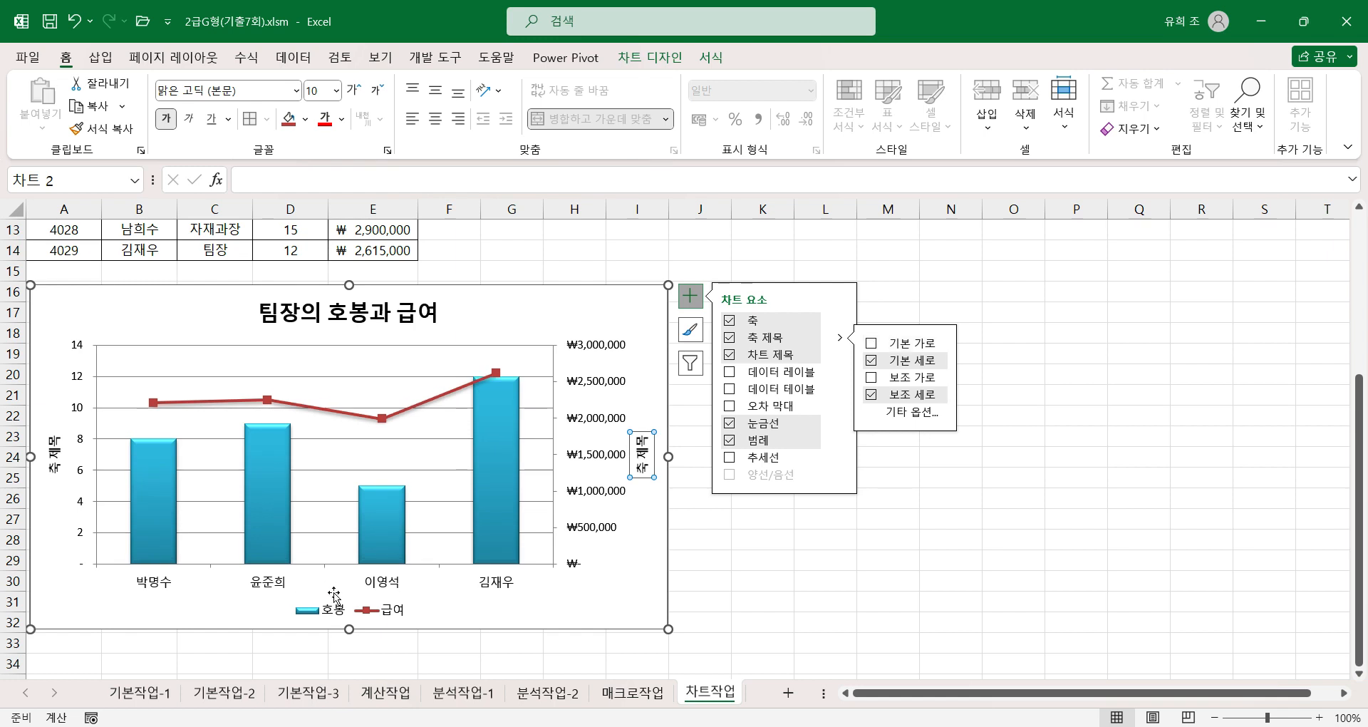
Change the primary vertical axis title to 호봉 and set its text direction to 세로
{"action": "left_click", "coordinate": [50, 444]}
{"action": "left_click_drag", "start_coordinate": [51, 442], "coordinate": [64, 483]}
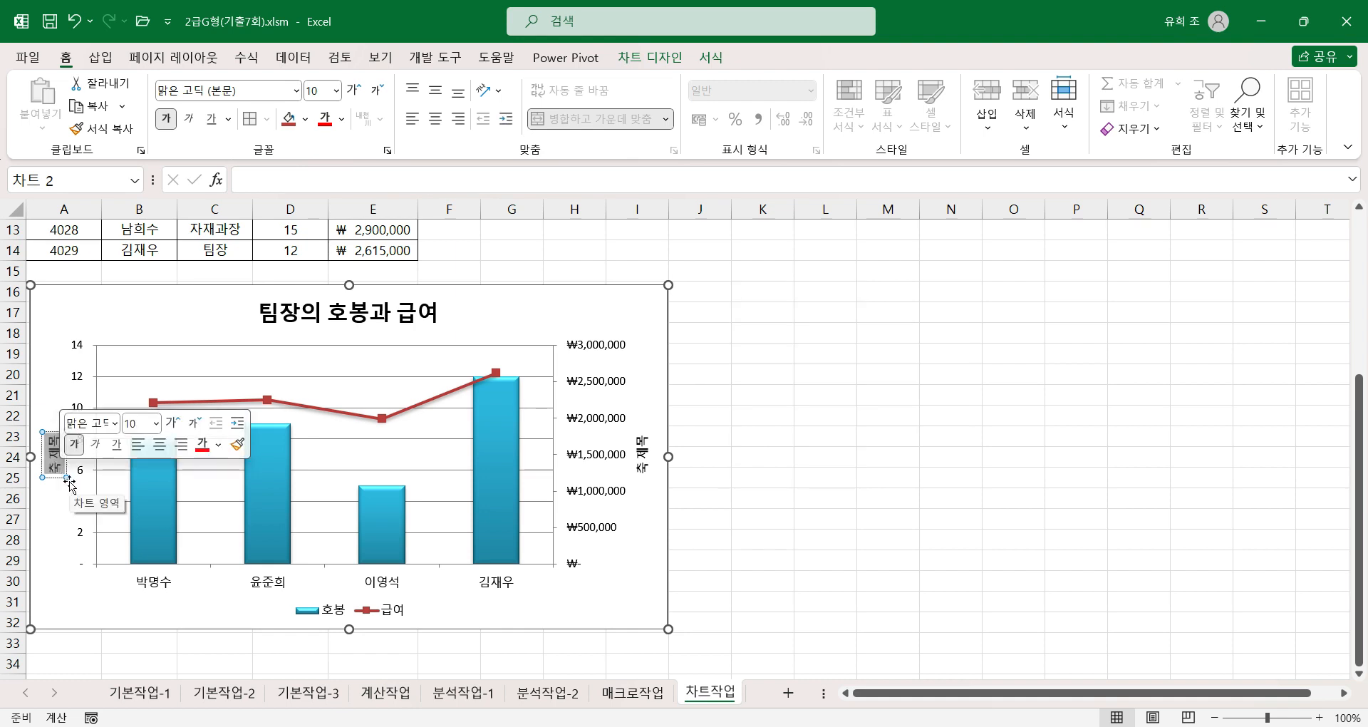
{"action": "type", "text": "ㅎ"}
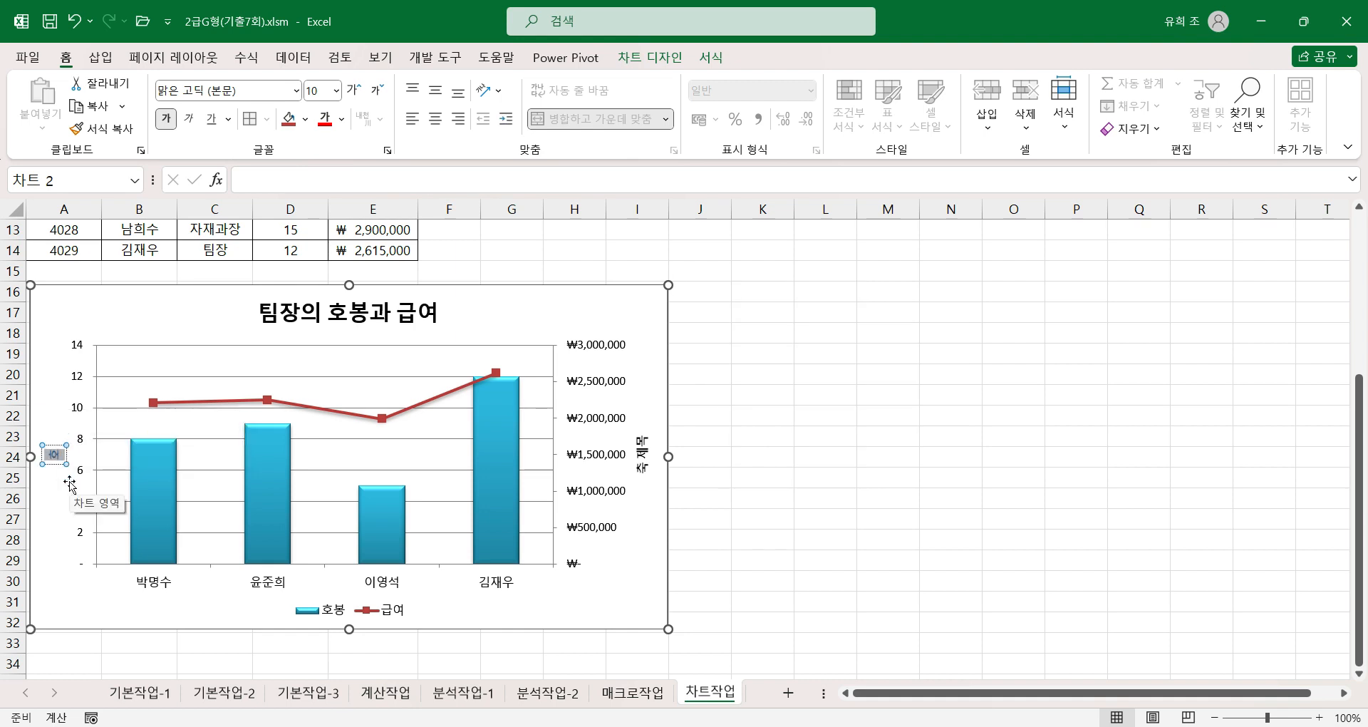
{"action": "type", "text": "보"}
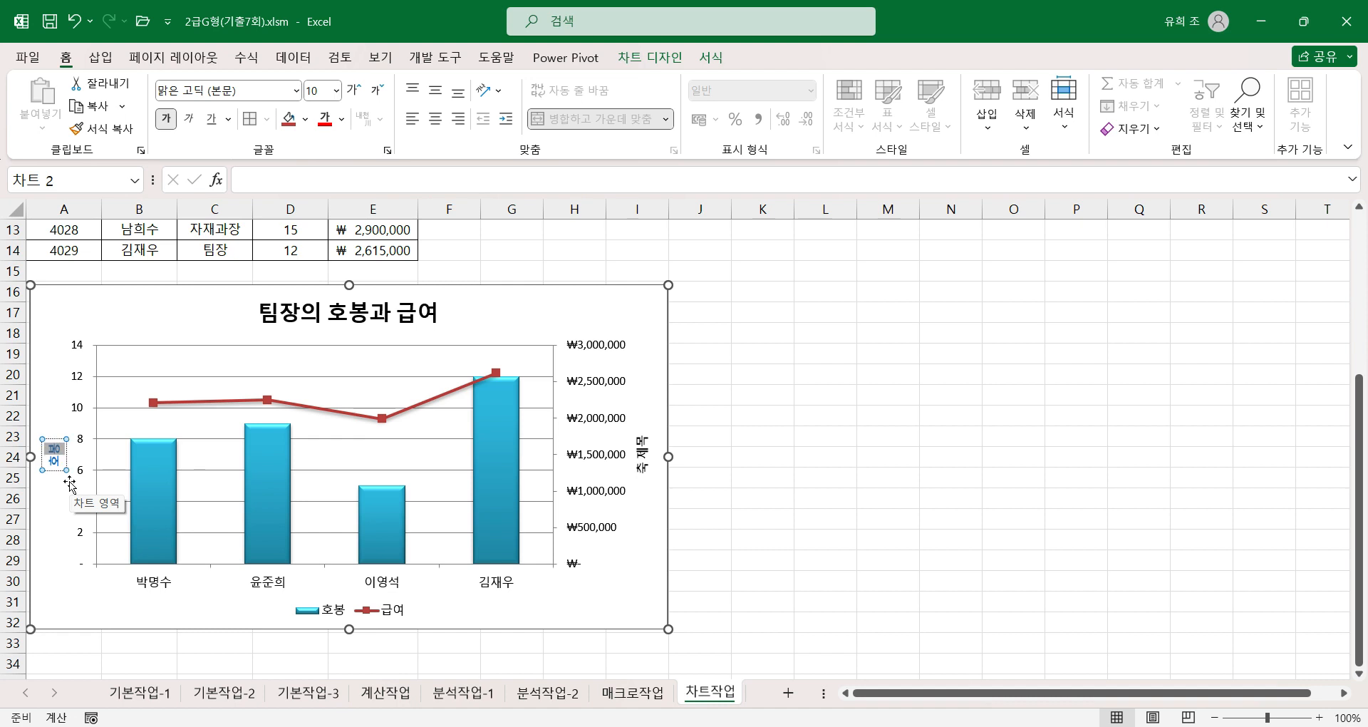
{"action": "double_click", "coordinate": [57, 468]}
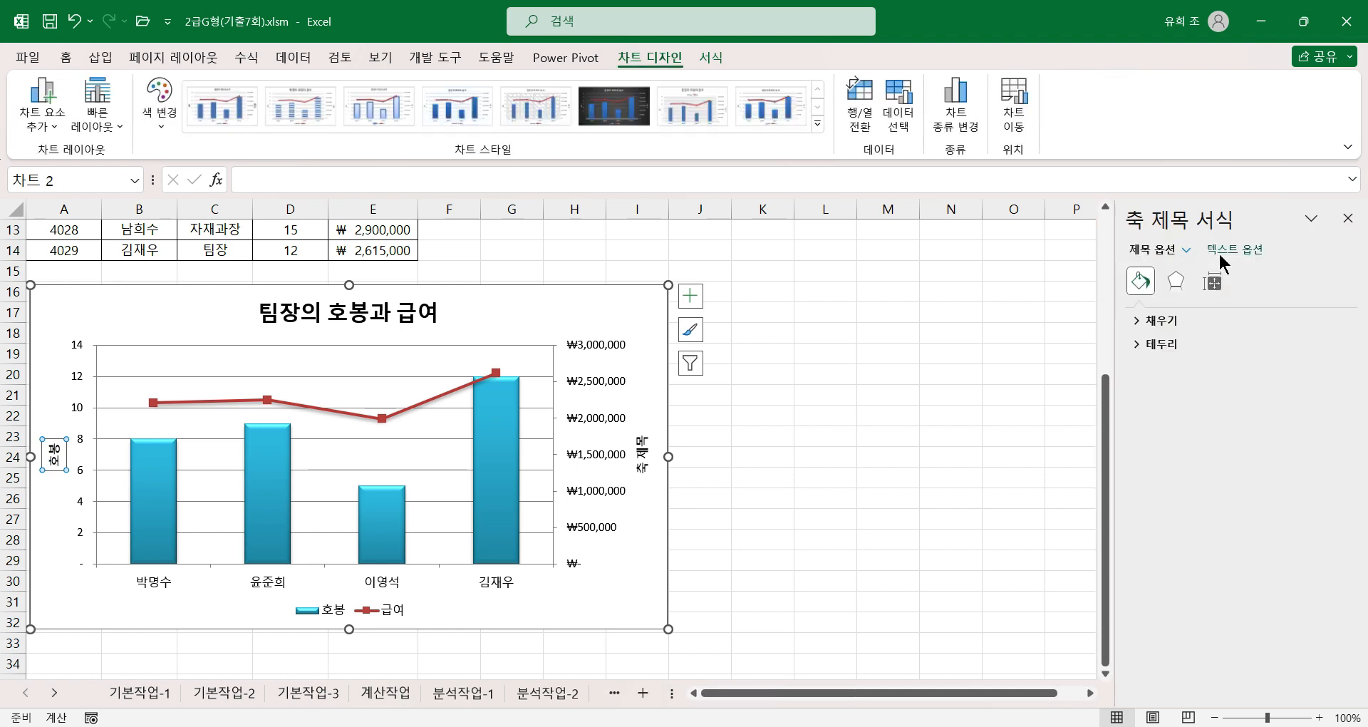
{"action": "left_click", "coordinate": [1213, 282]}
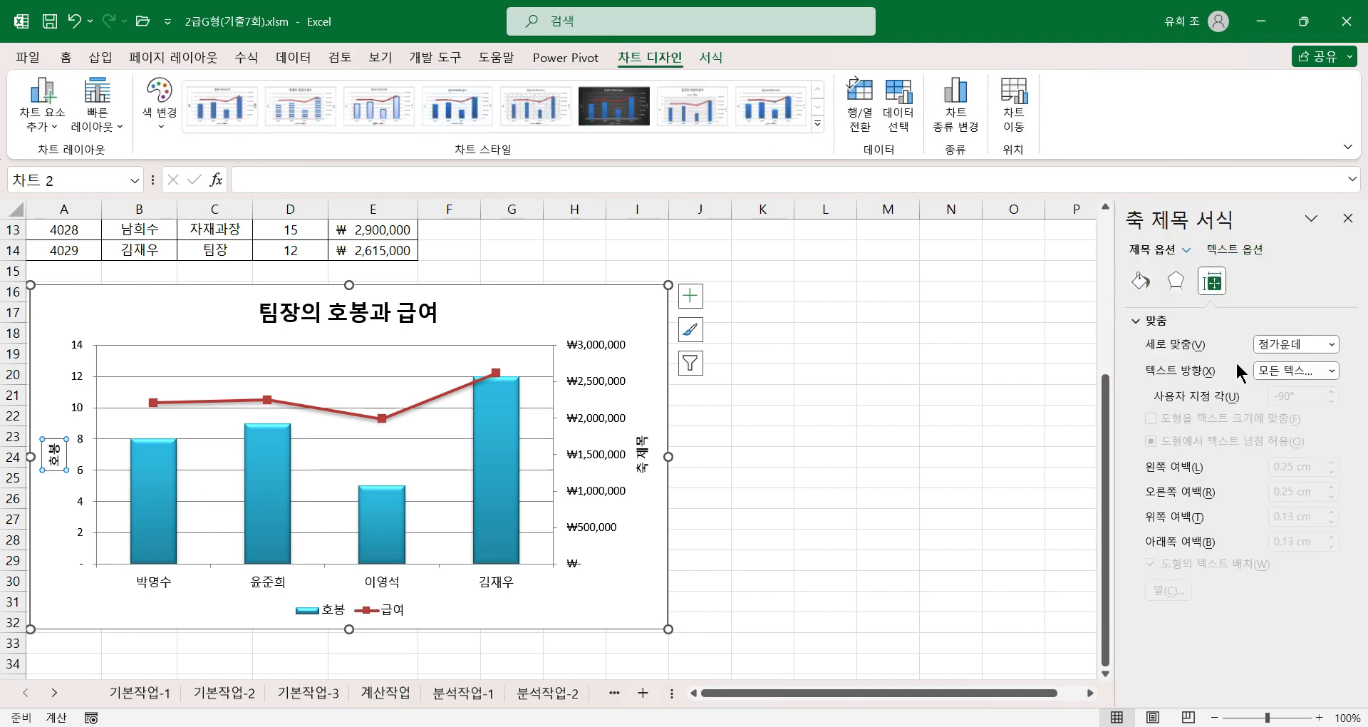
{"action": "left_click", "coordinate": [1295, 372]}
{"action": "left_click", "coordinate": [1217, 468]}
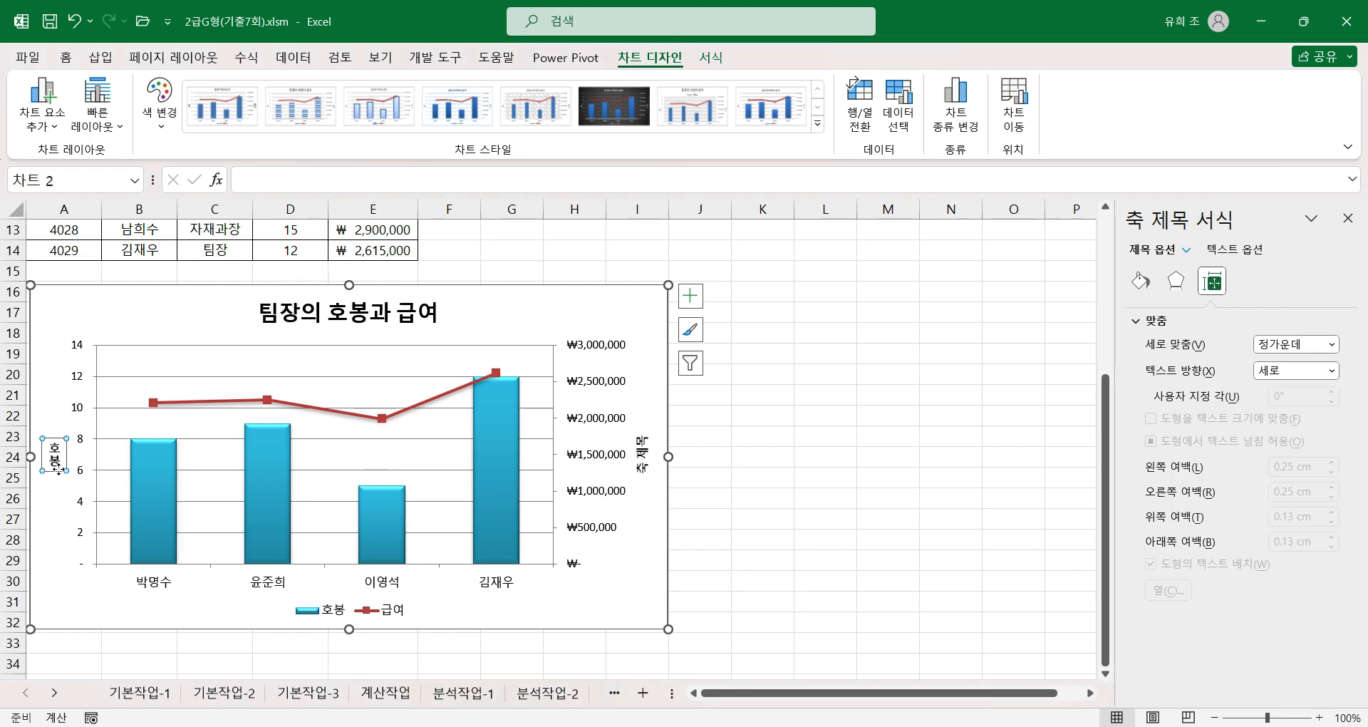
Change the secondary vertical axis title to 급여 and set its text direction to 세로
{"action": "left_click", "coordinate": [642, 454]}
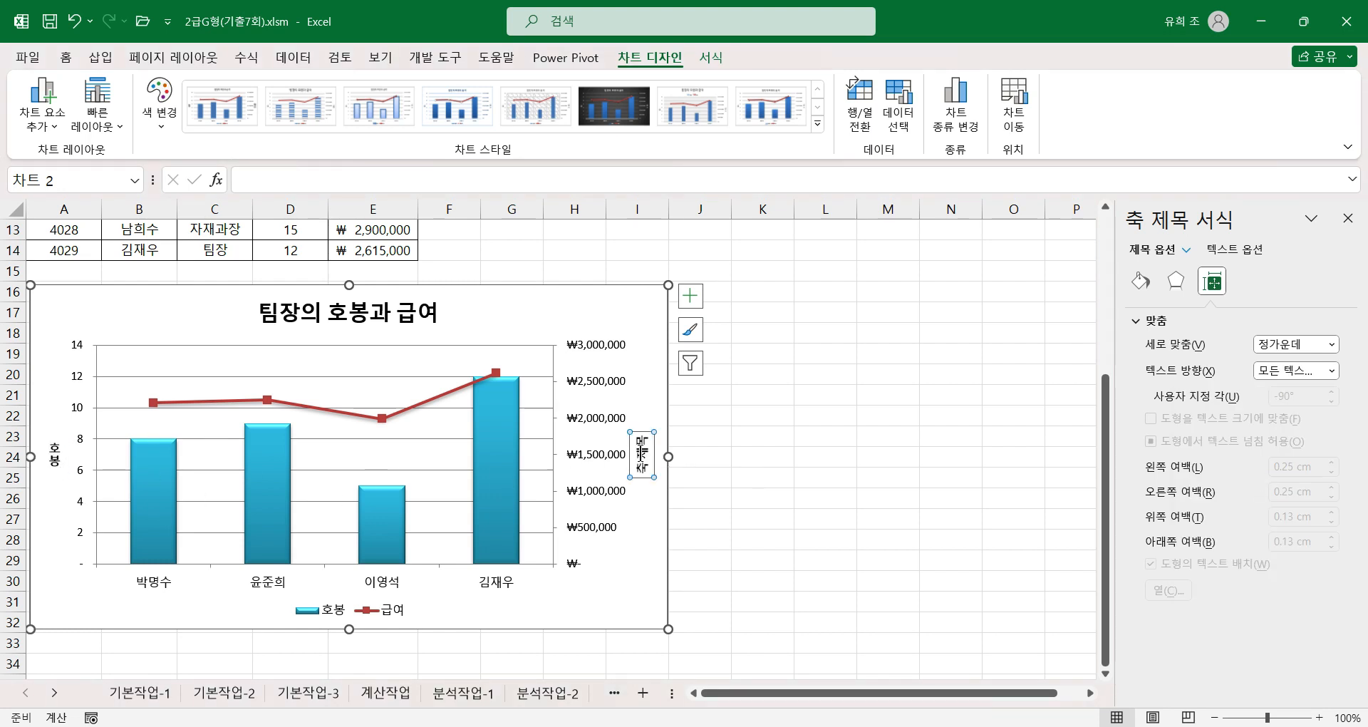
{"action": "left_click_drag", "start_coordinate": [632, 440], "coordinate": [645, 470]}
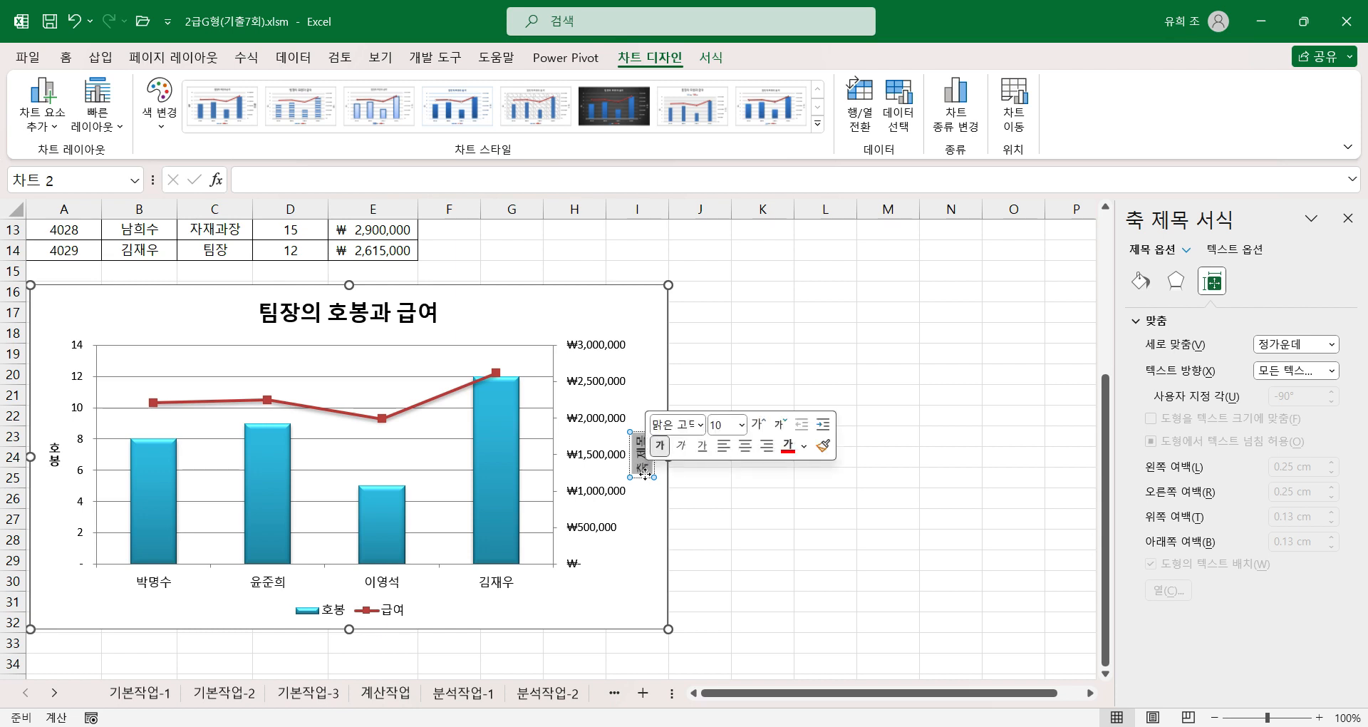
{"action": "key", "text": "Delete"}
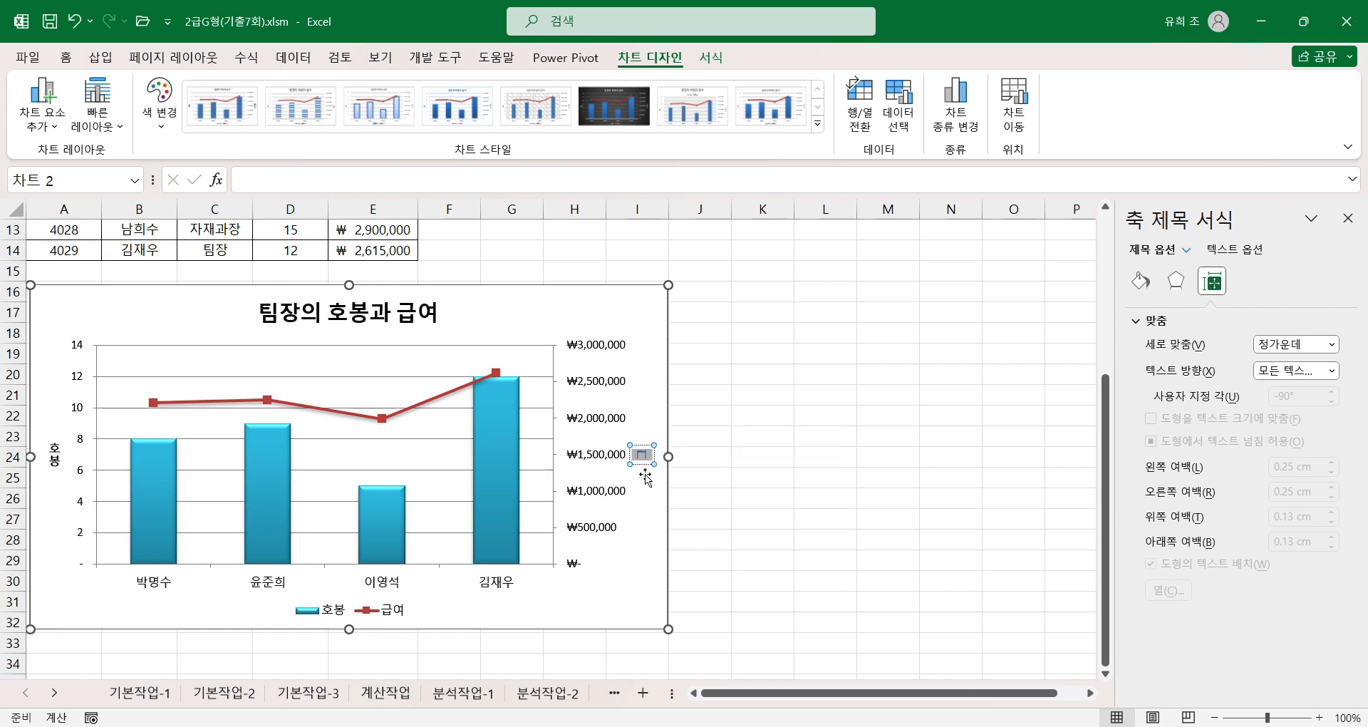
{"action": "type", "text": "급여"}
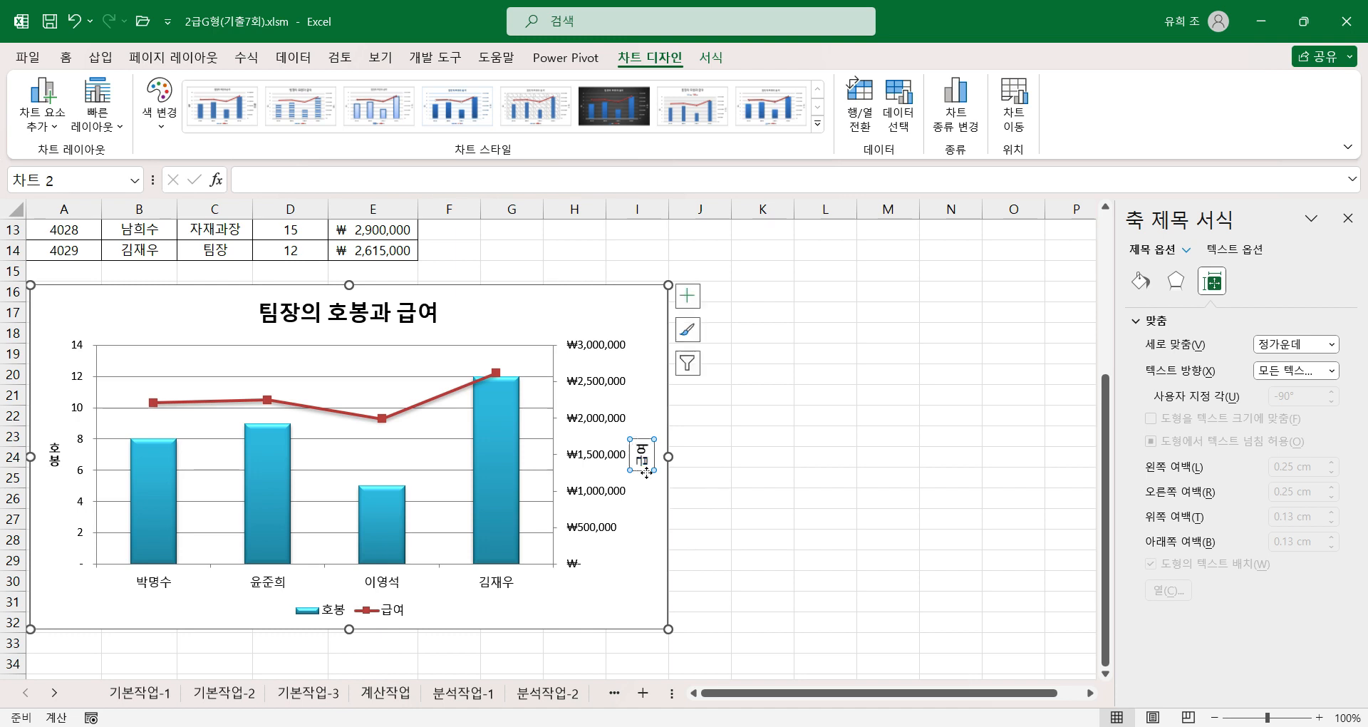
{"action": "left_click", "coordinate": [1331, 369]}
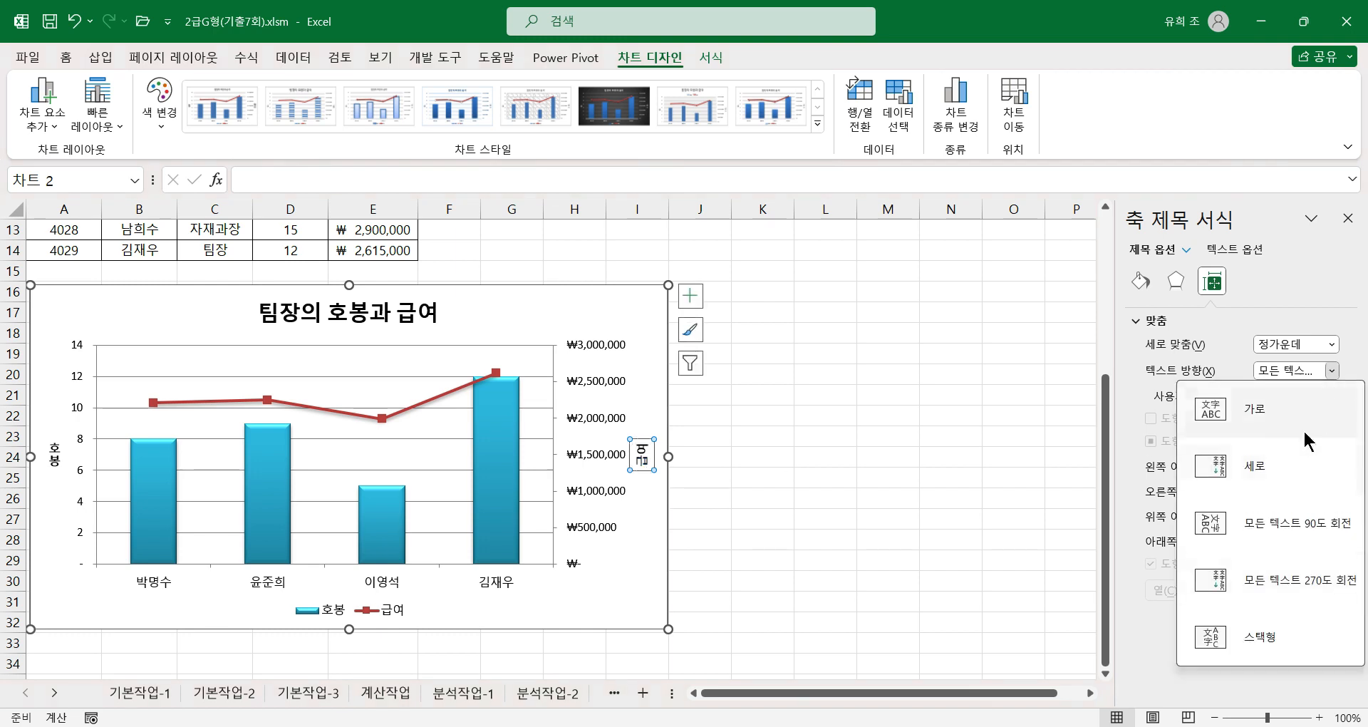
{"action": "left_click", "coordinate": [1265, 465]}
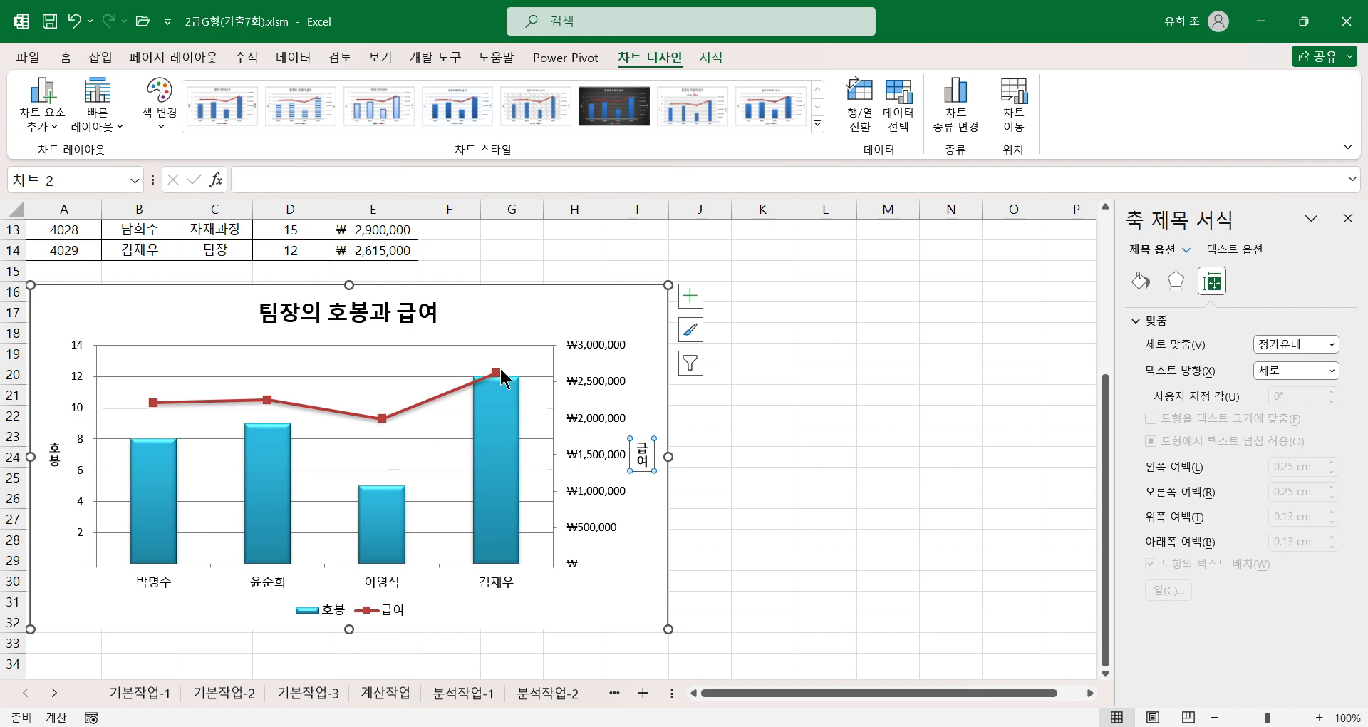
Add a data label to only the last point of the 급여 line and set its position to 왼쪽
{"action": "mouse_move", "coordinate": [496, 371]}
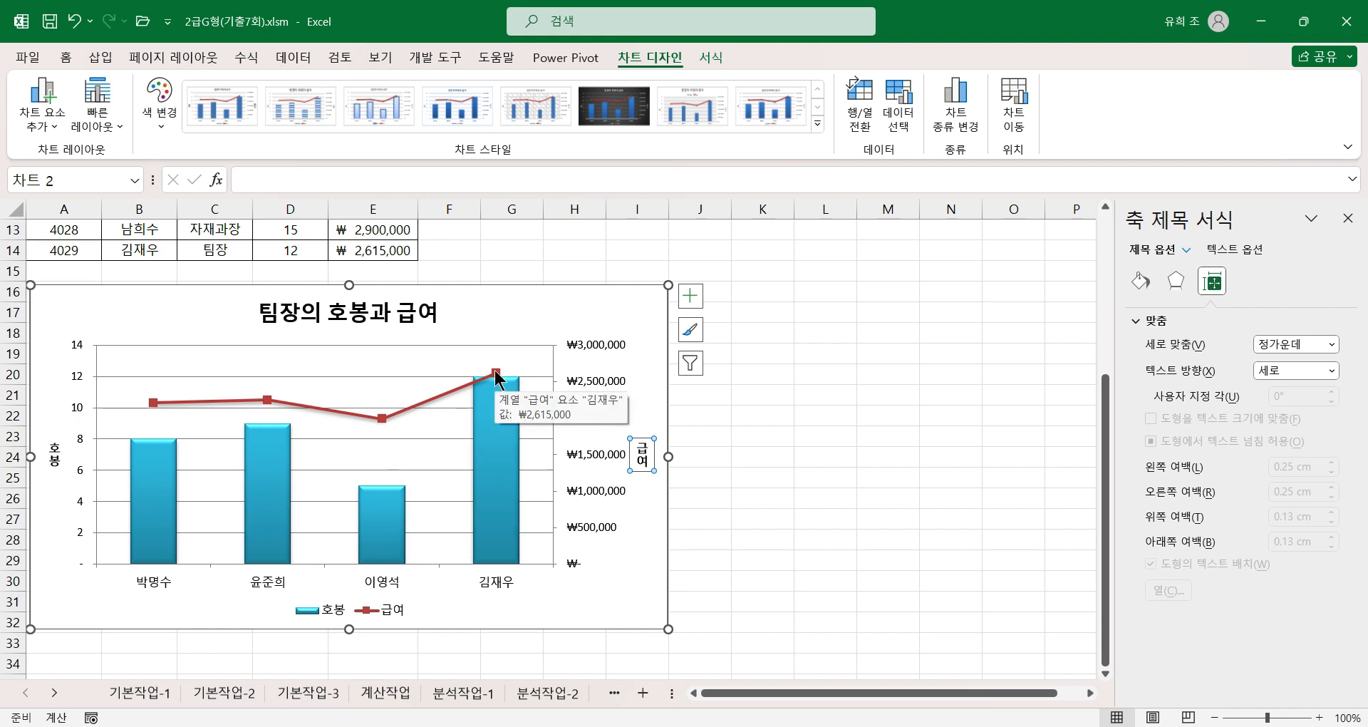
{"action": "left_click", "coordinate": [496, 373]}
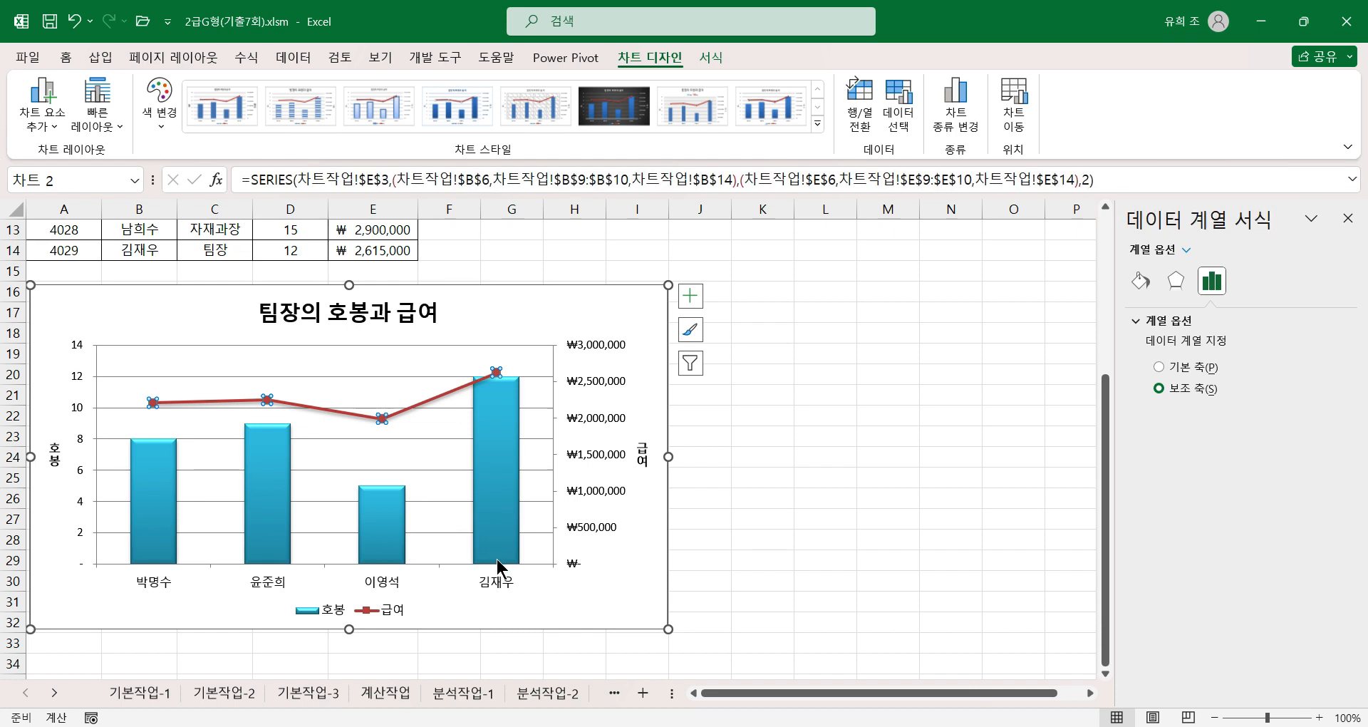
{"action": "left_click", "coordinate": [497, 371]}
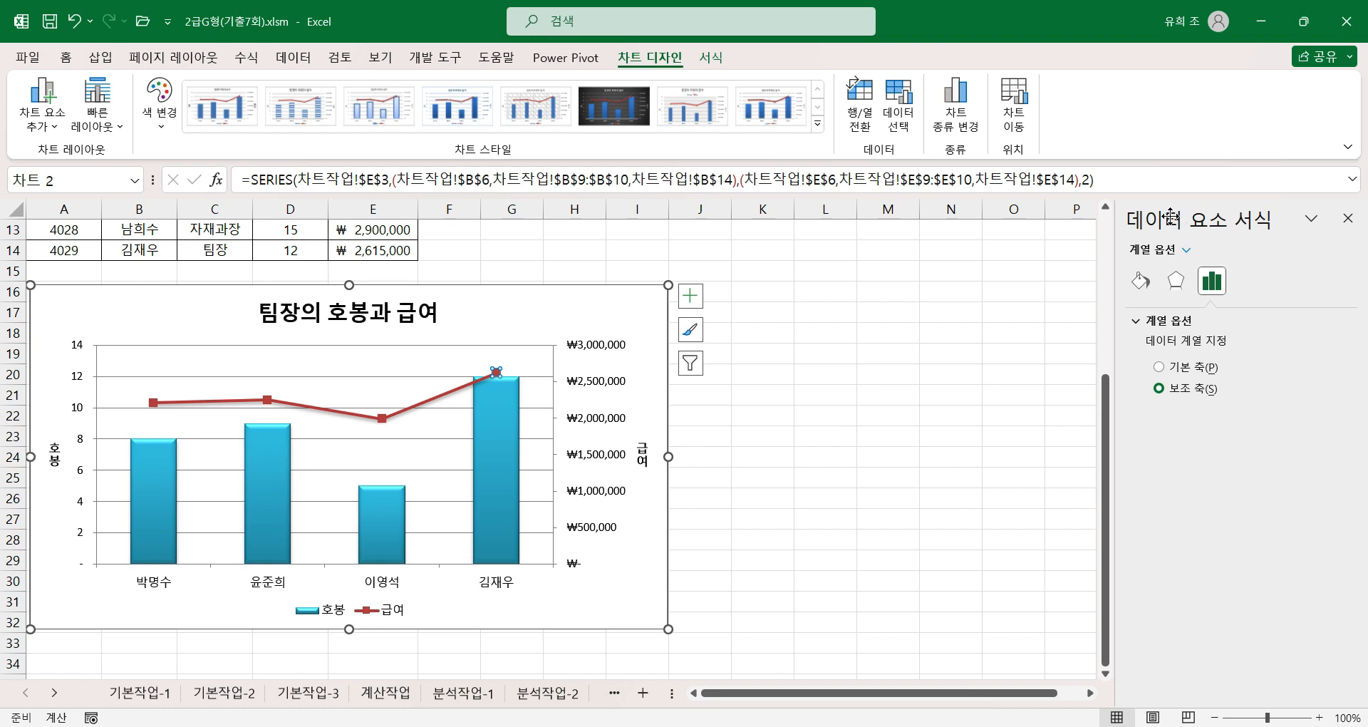
{"action": "left_click", "coordinate": [690, 295]}
{"action": "left_click", "coordinate": [729, 372]}
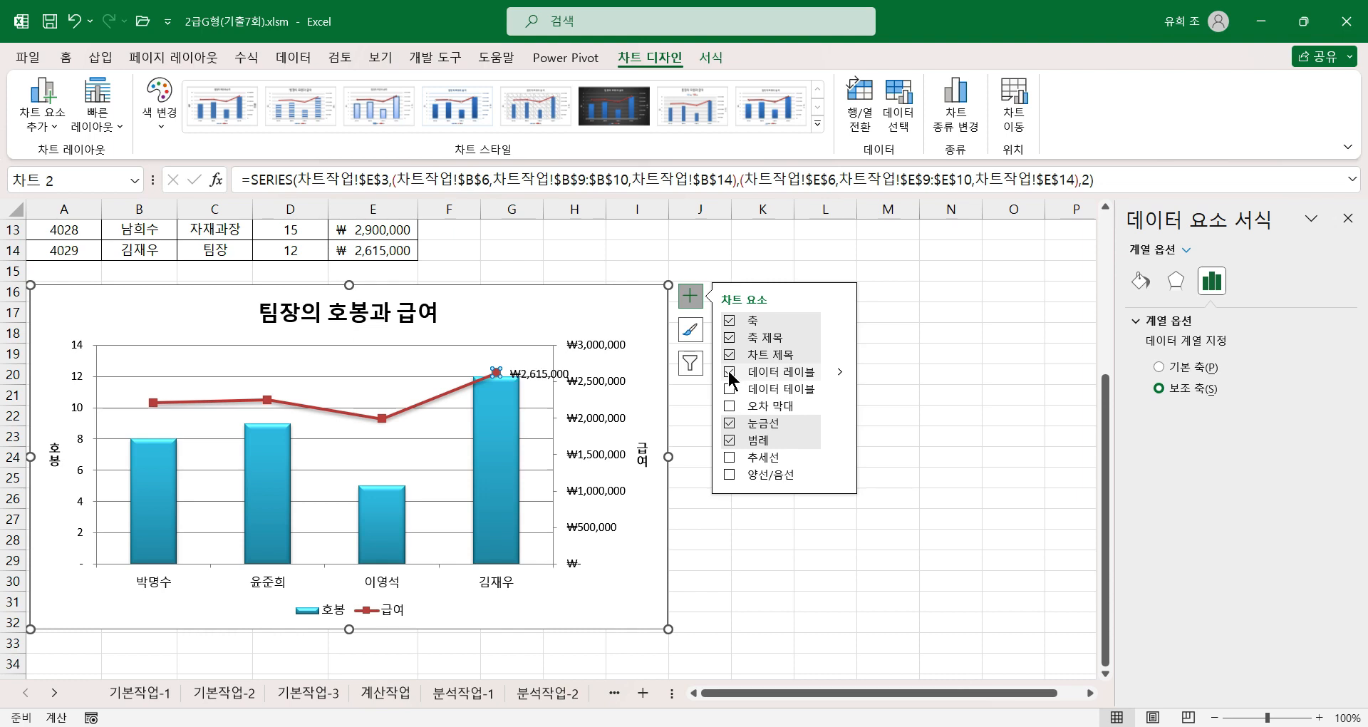
{"action": "left_click", "coordinate": [834, 372]}
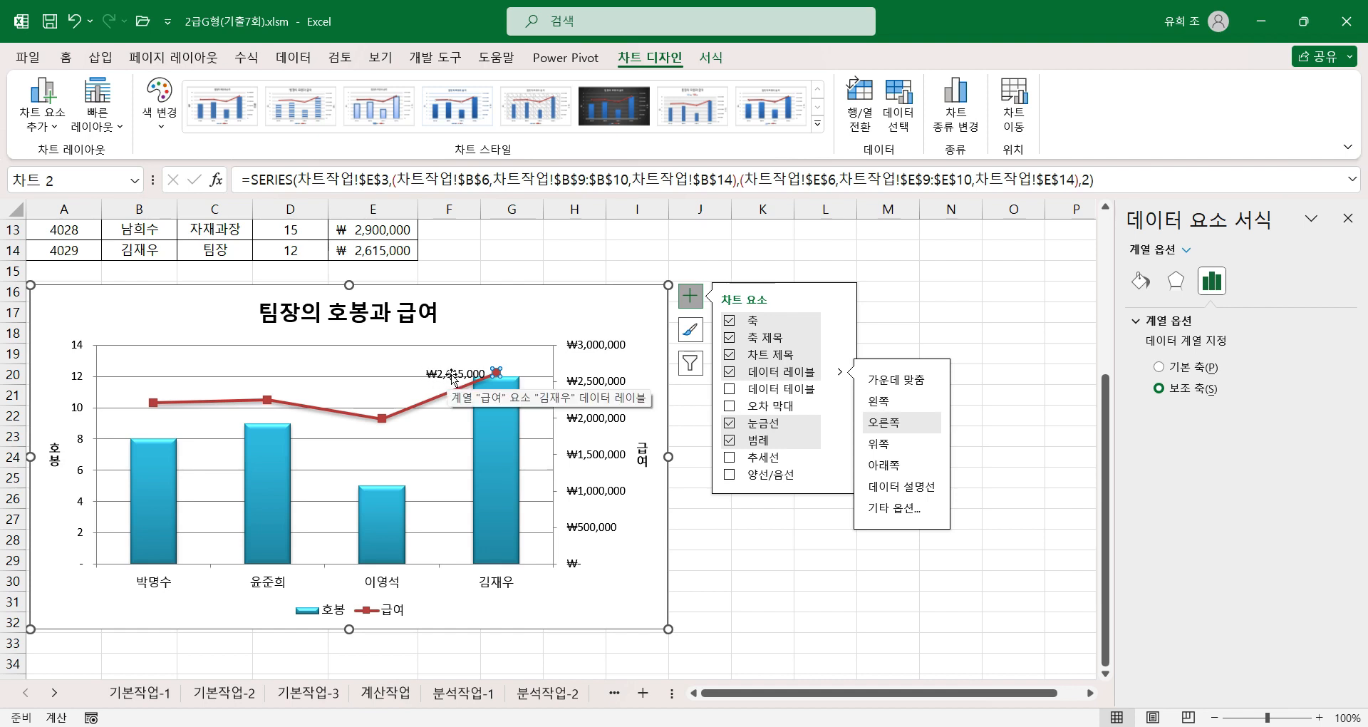
Give the chart area's border rounded corners (둥근 모서리) and deselect the chart
{"action": "left_click", "coordinate": [560, 308]}
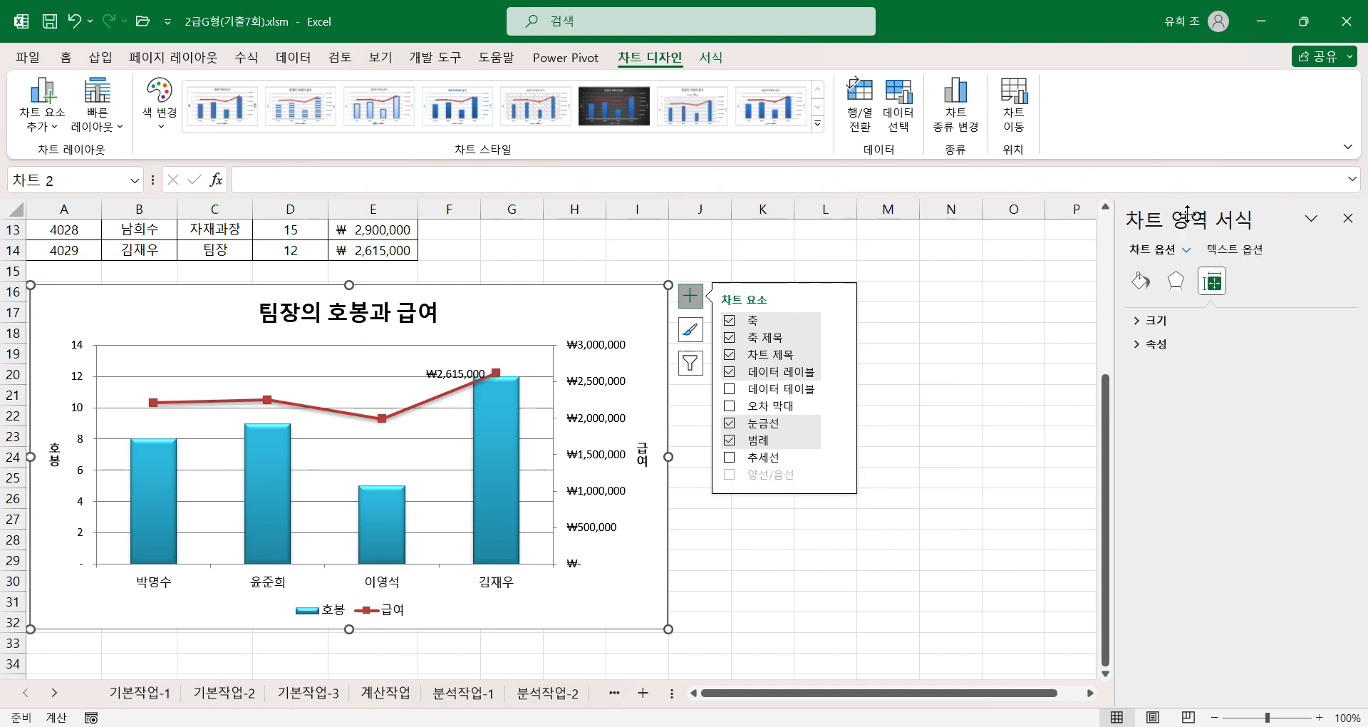
{"action": "left_click", "coordinate": [1141, 282]}
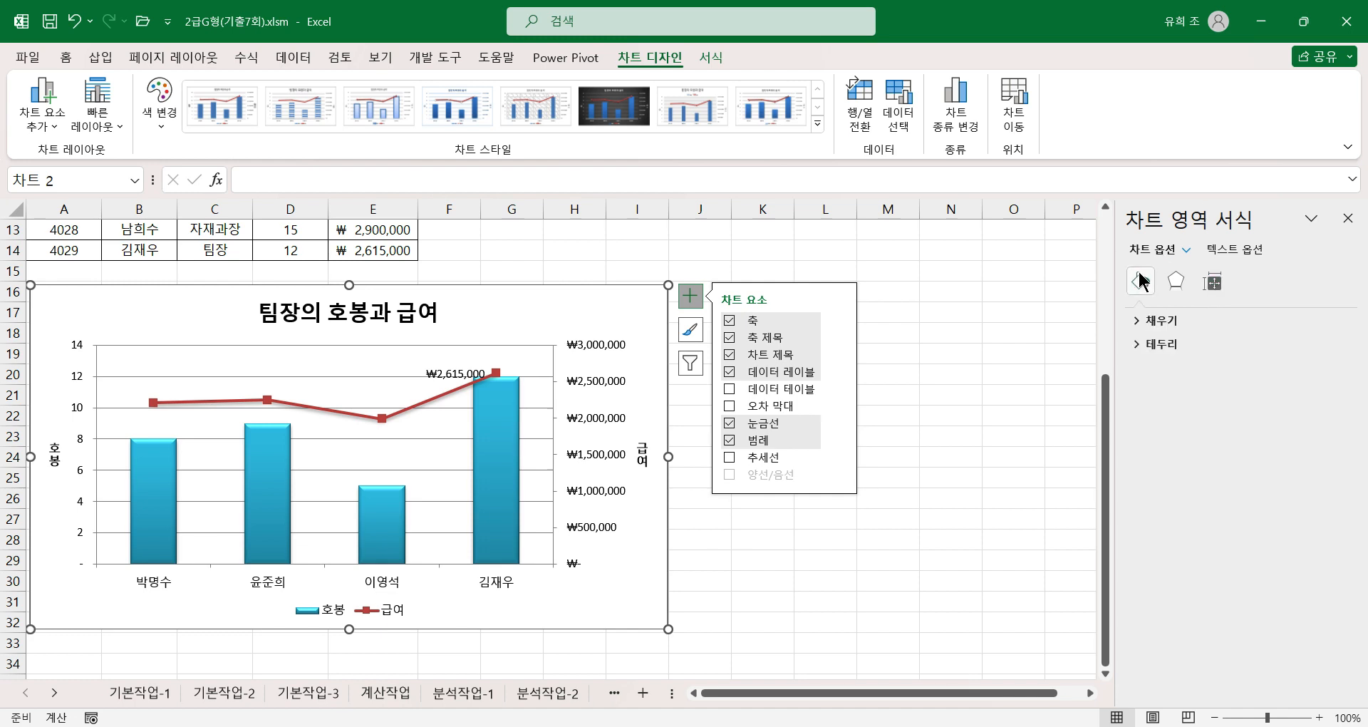
{"action": "left_click", "coordinate": [1140, 343]}
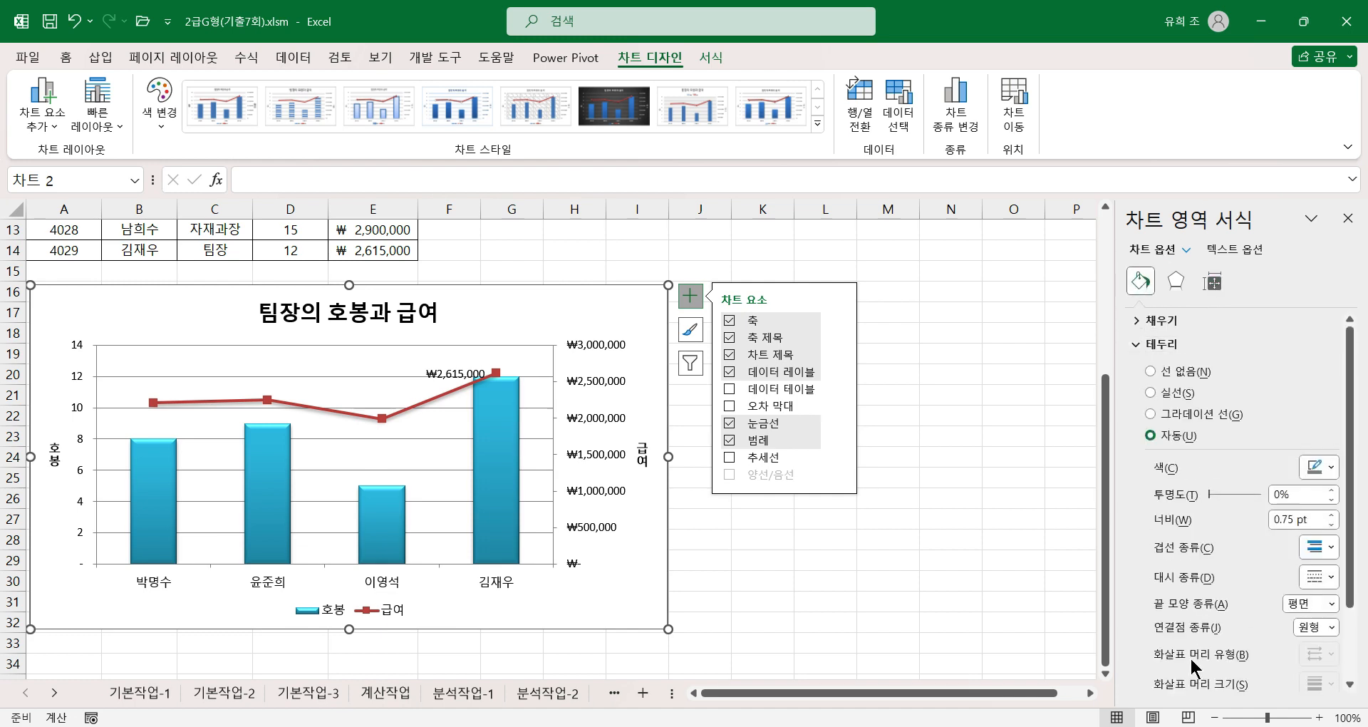
{"action": "scroll", "coordinate": [1175, 641], "scroll_direction": "down", "scroll_amount": 3}
{"action": "left_click", "coordinate": [1158, 674]}
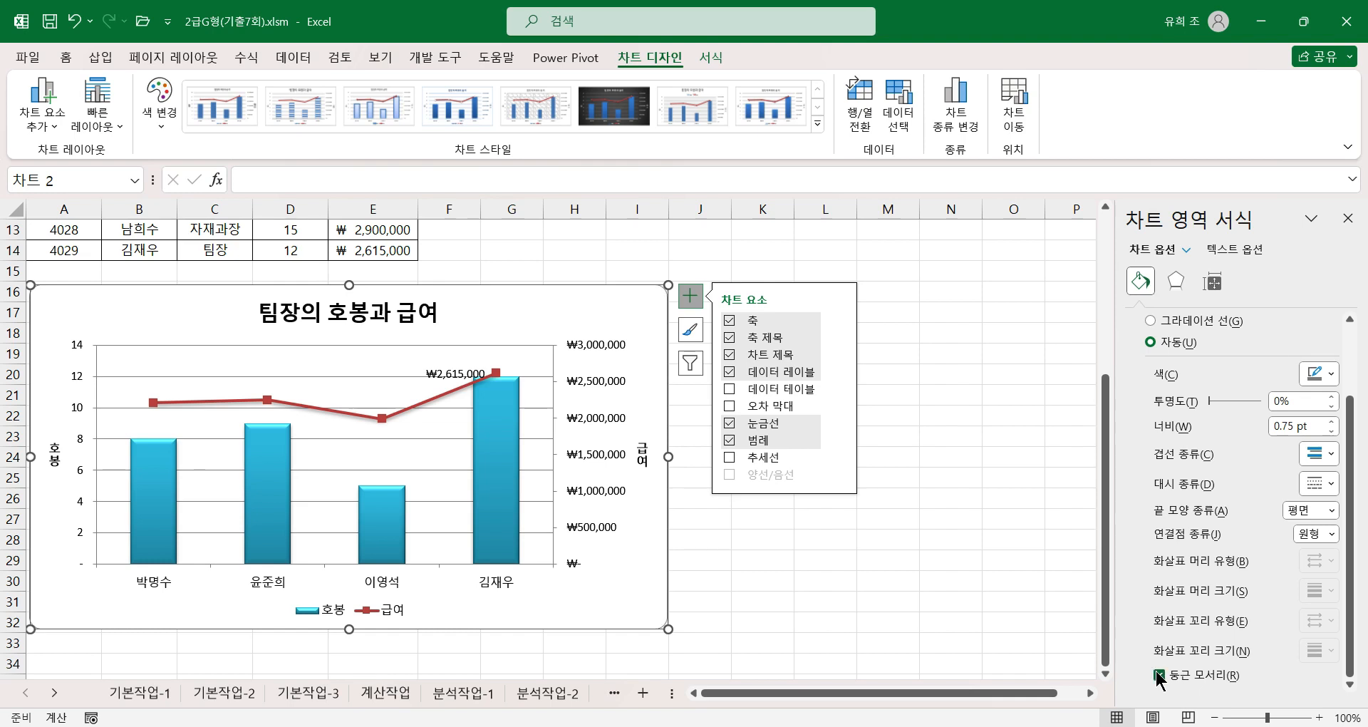
{"action": "left_click", "coordinate": [831, 579]}
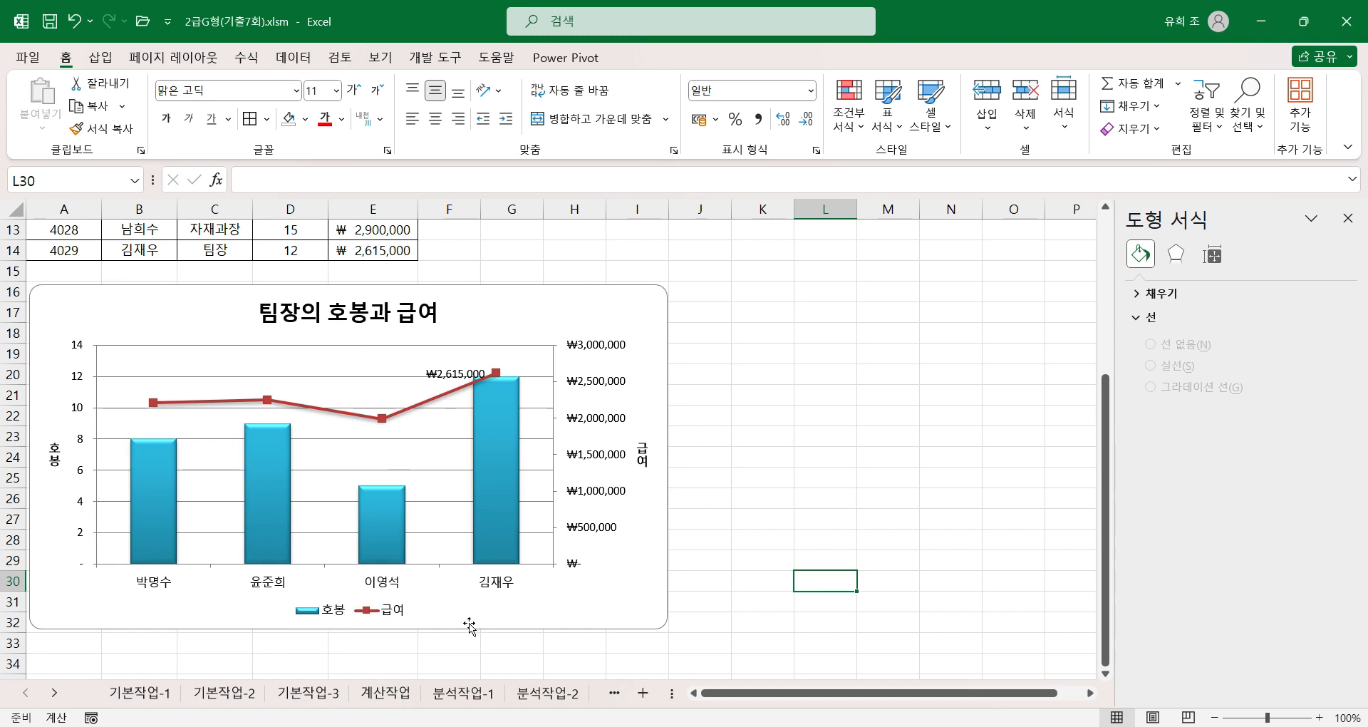
{"action": "left_click", "coordinate": [743, 561]}
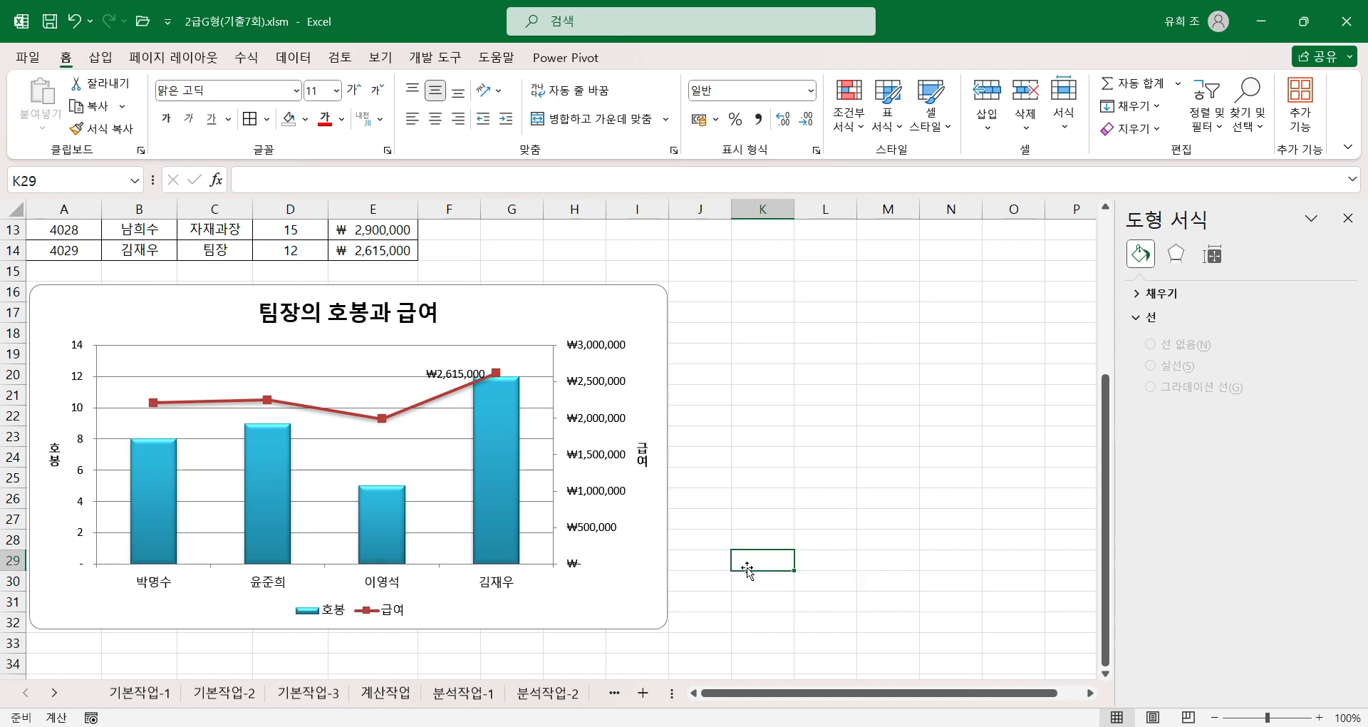